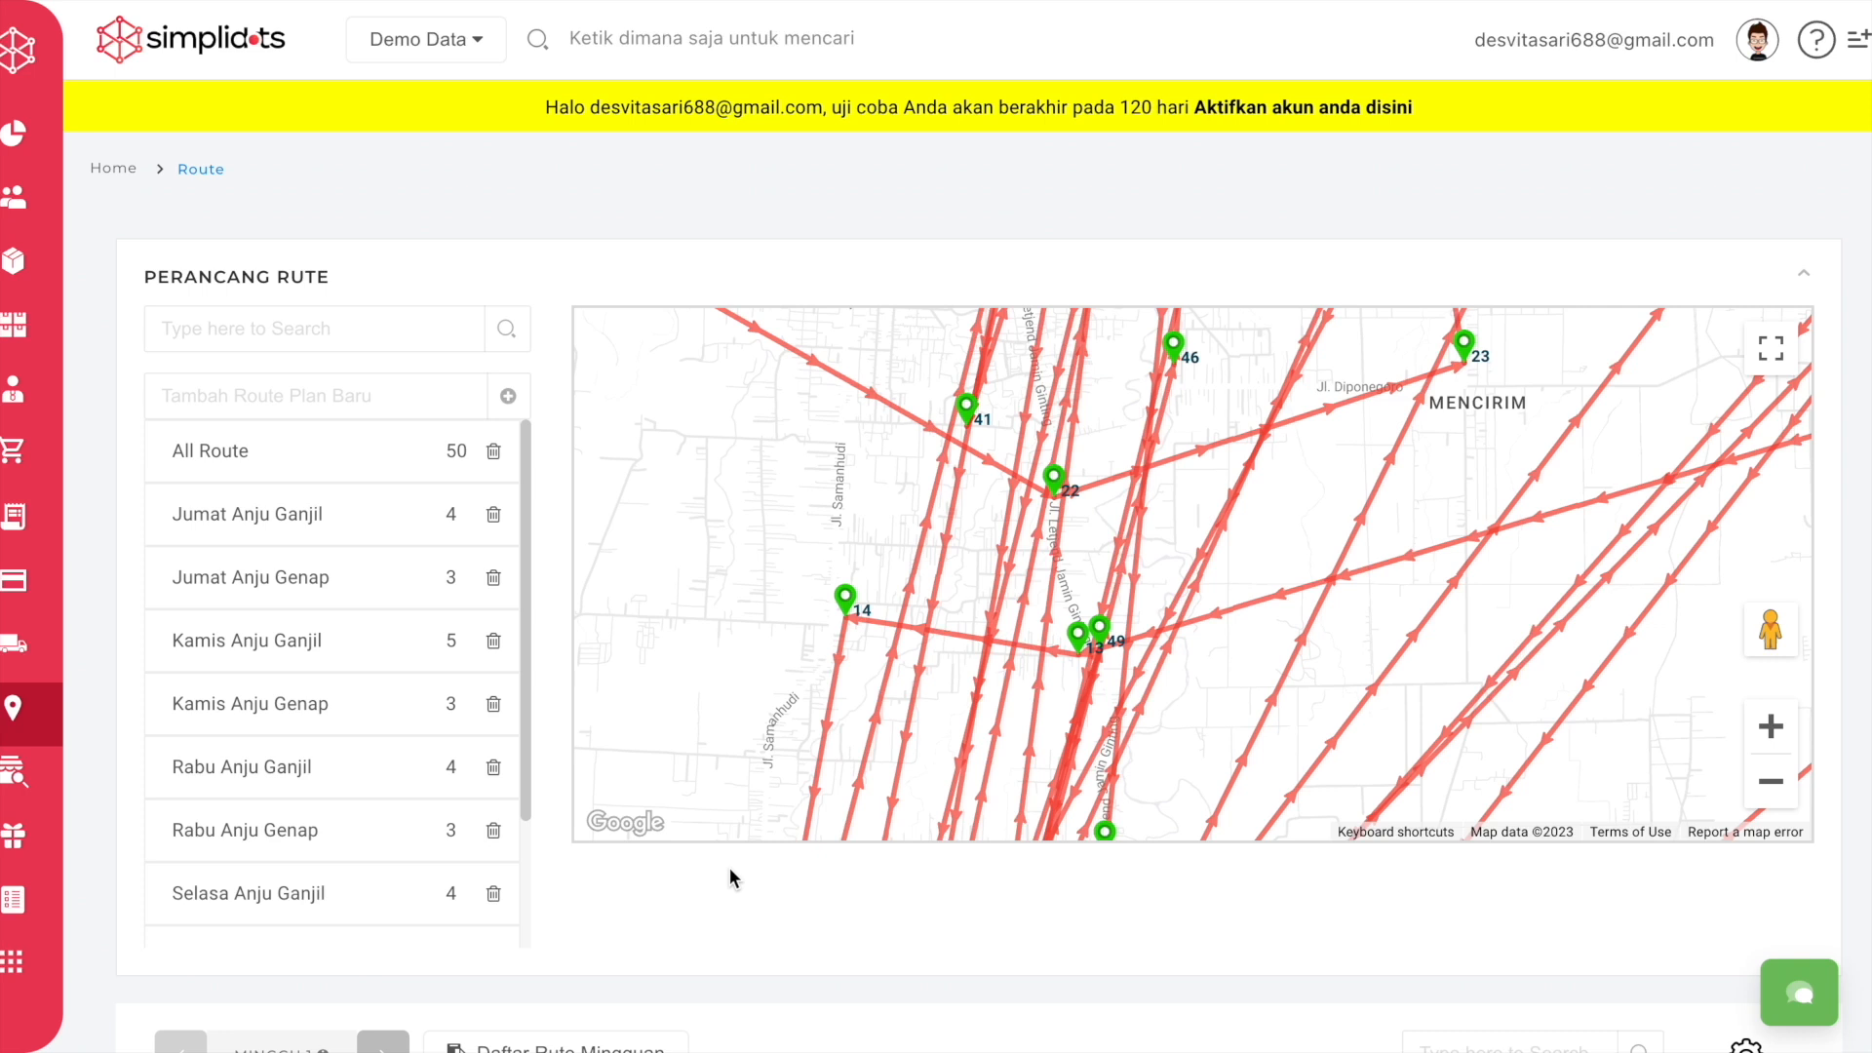
Download the Excel import template for the weekly route table on the Route page
mouse_move(97, 824)
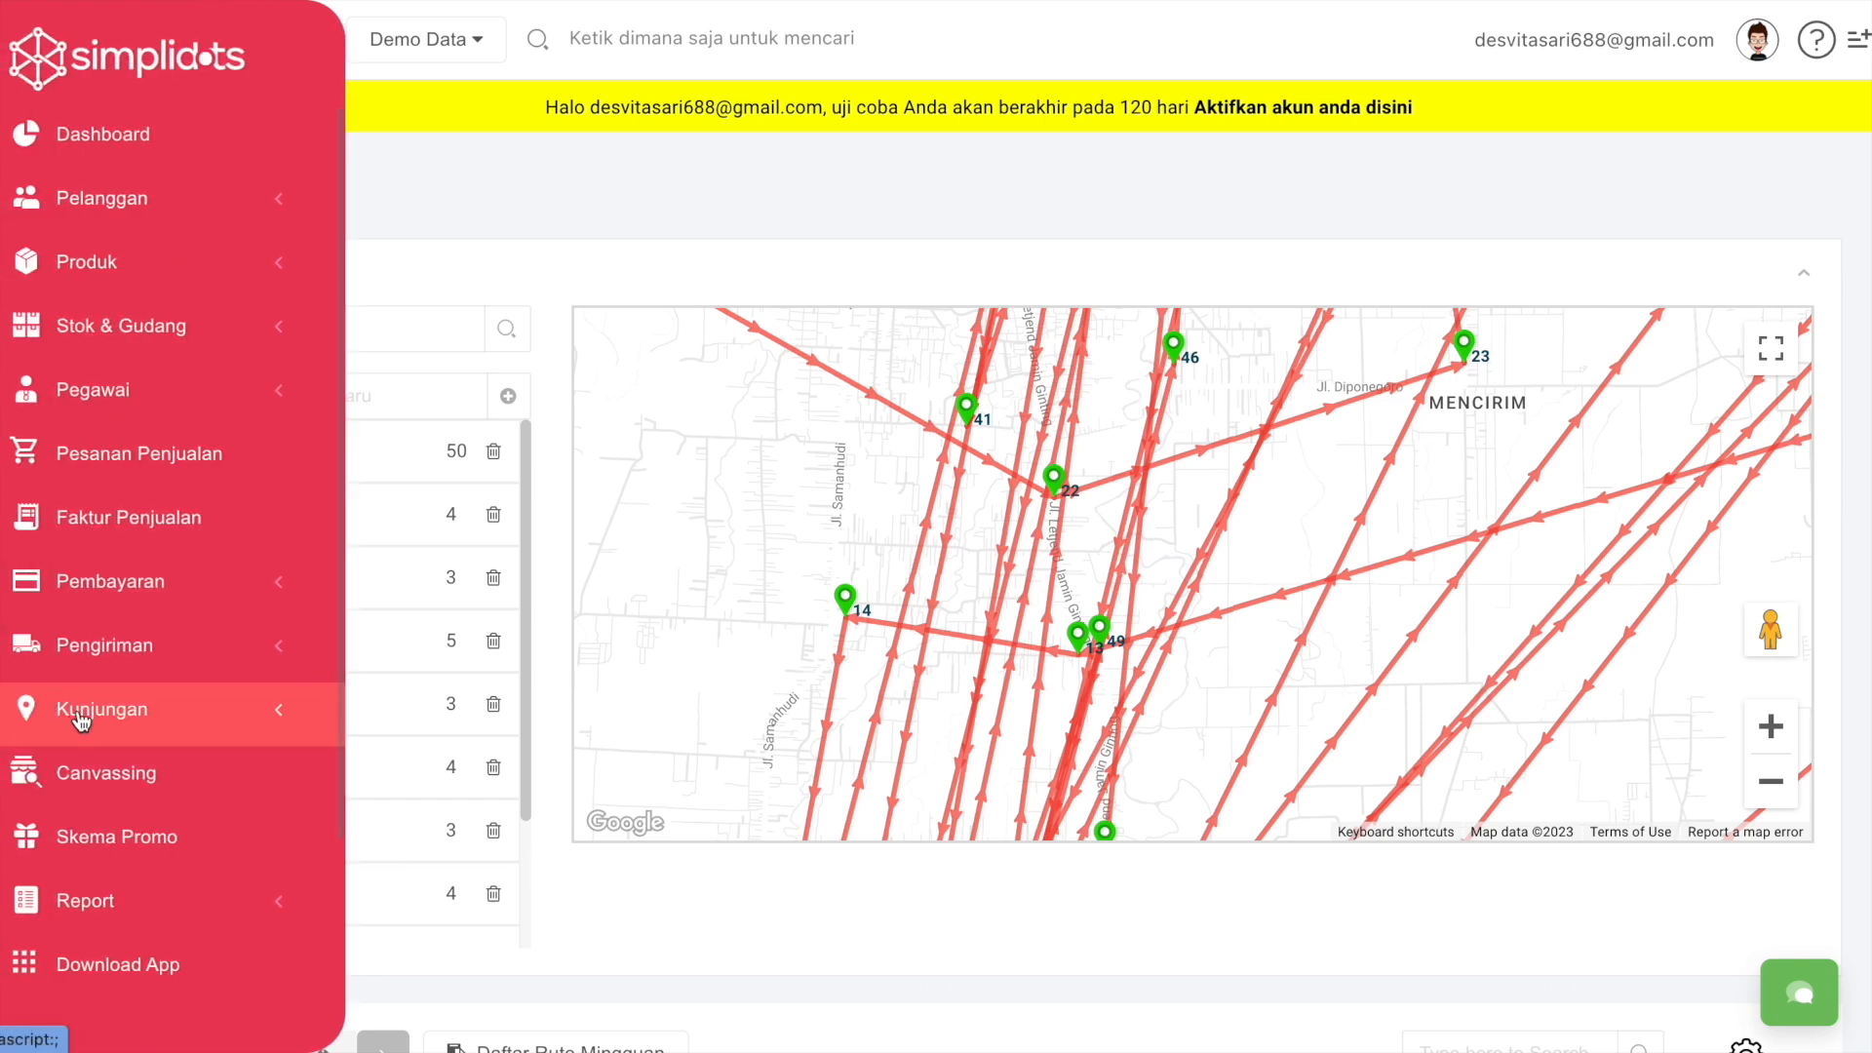
click(82, 719)
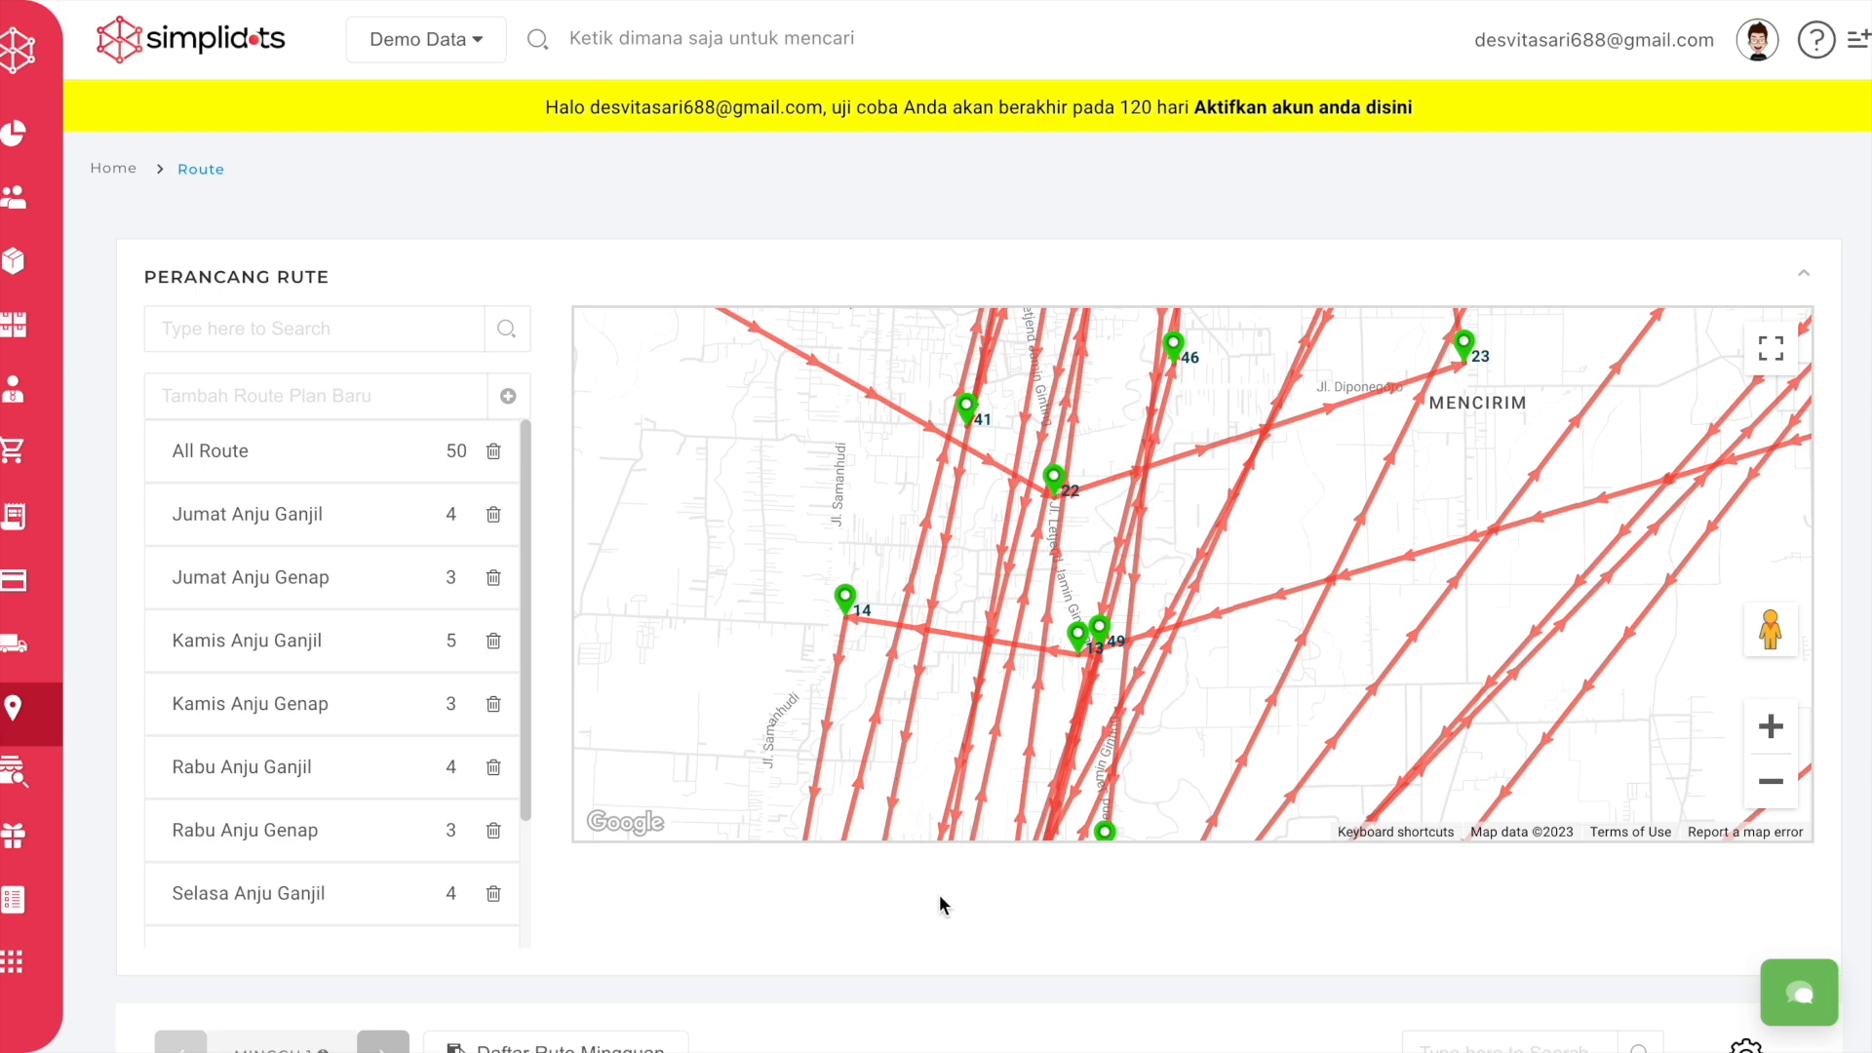
scroll(939, 893, down, 3)
scroll(939, 894, down, 2)
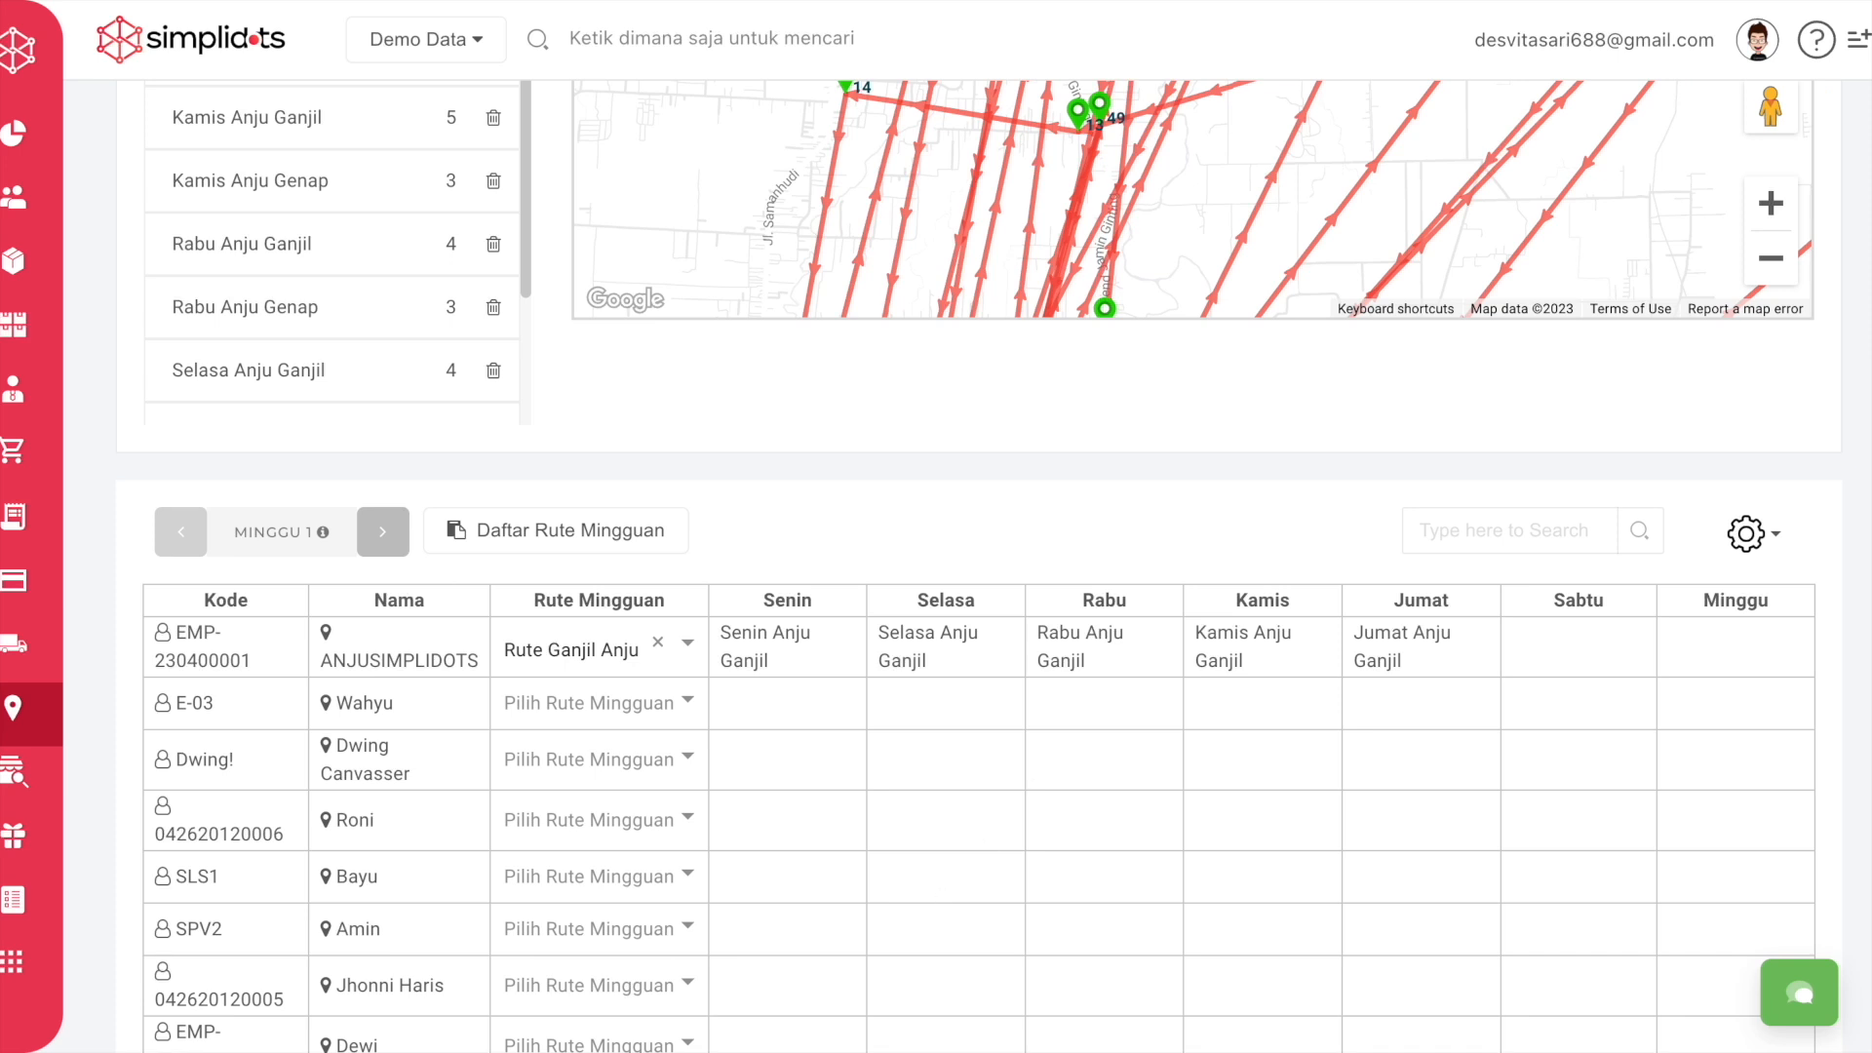
click(1761, 552)
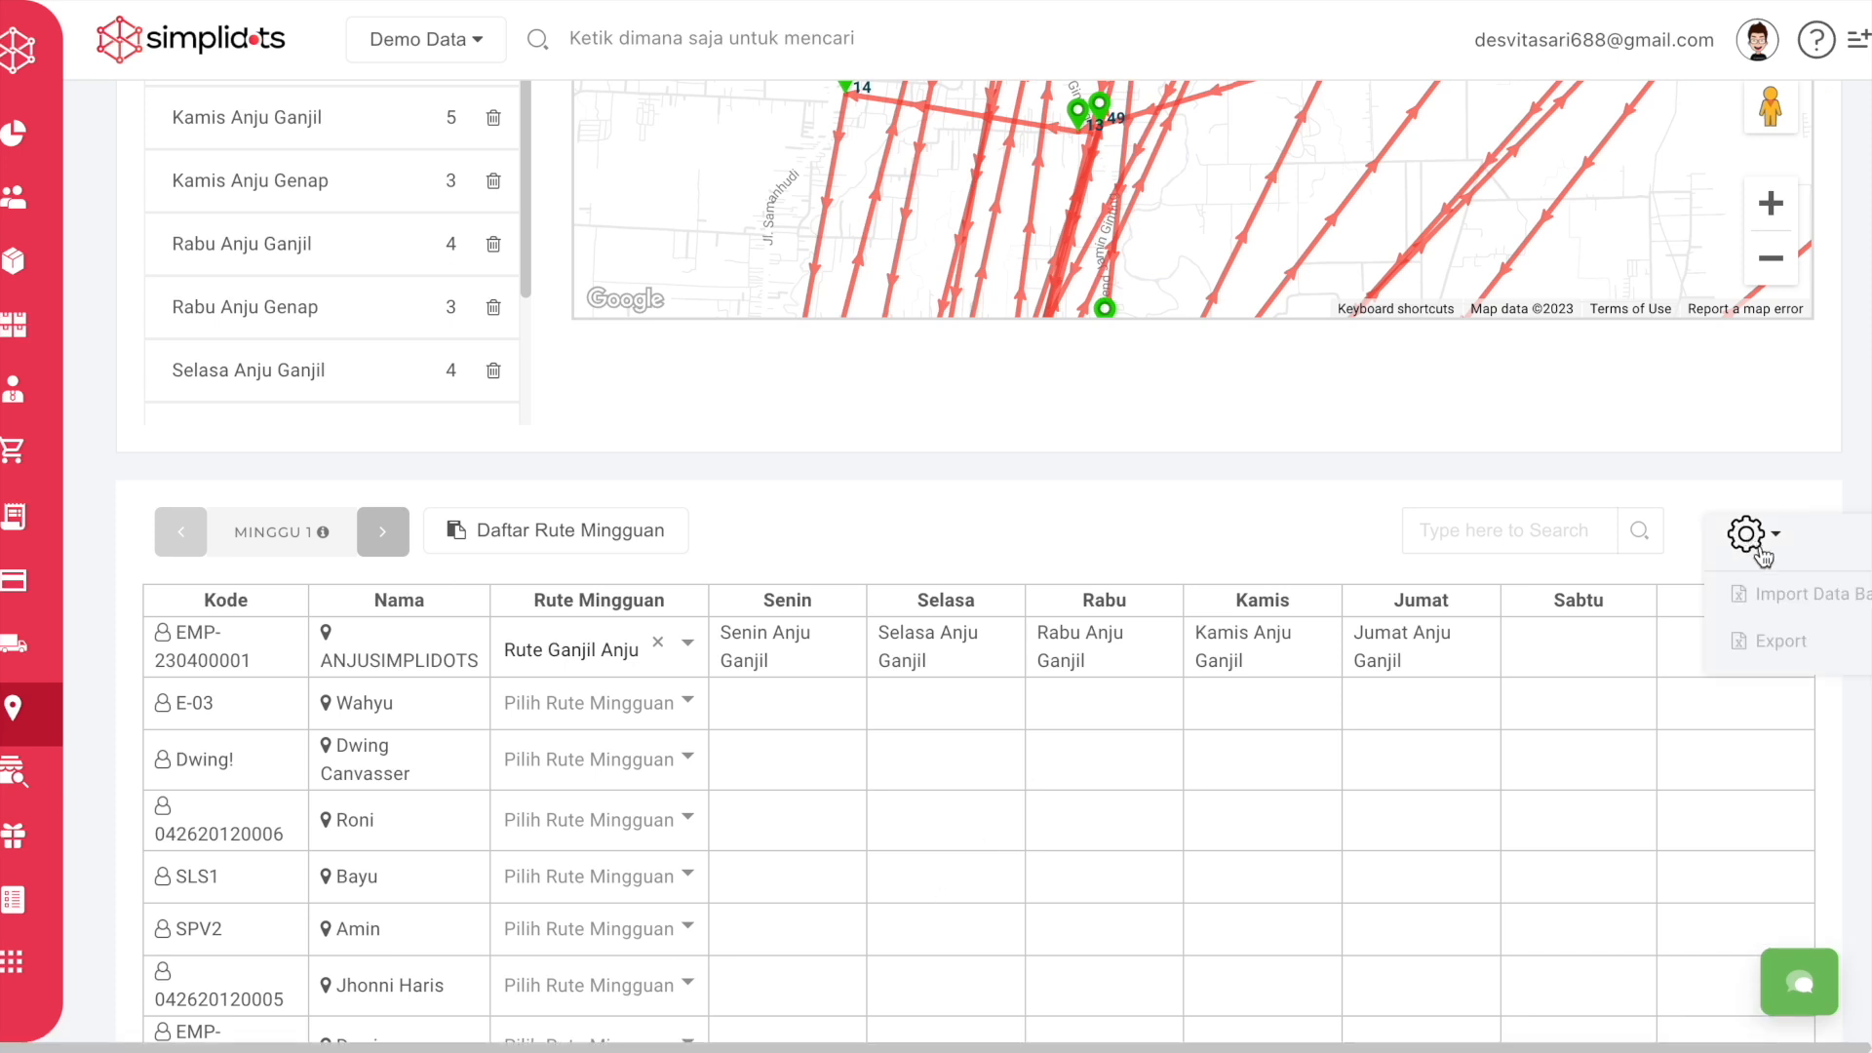
click(1802, 595)
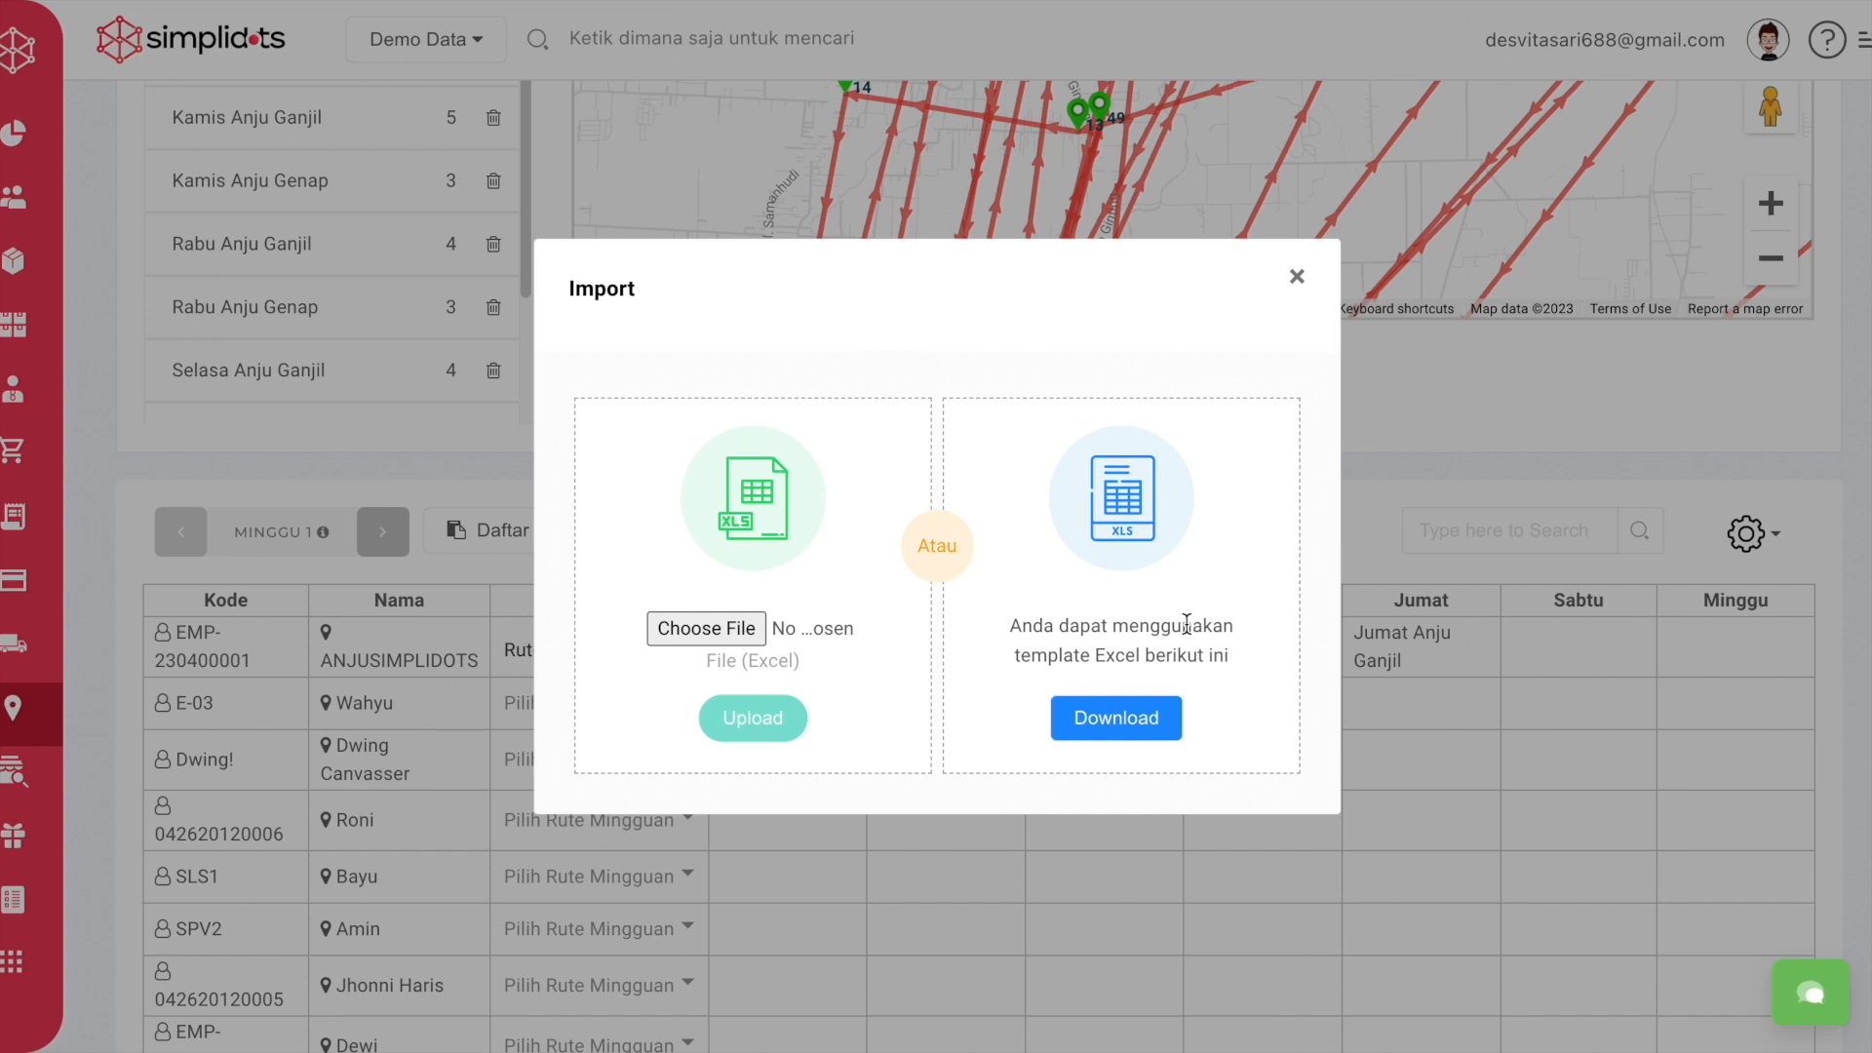
click(1143, 722)
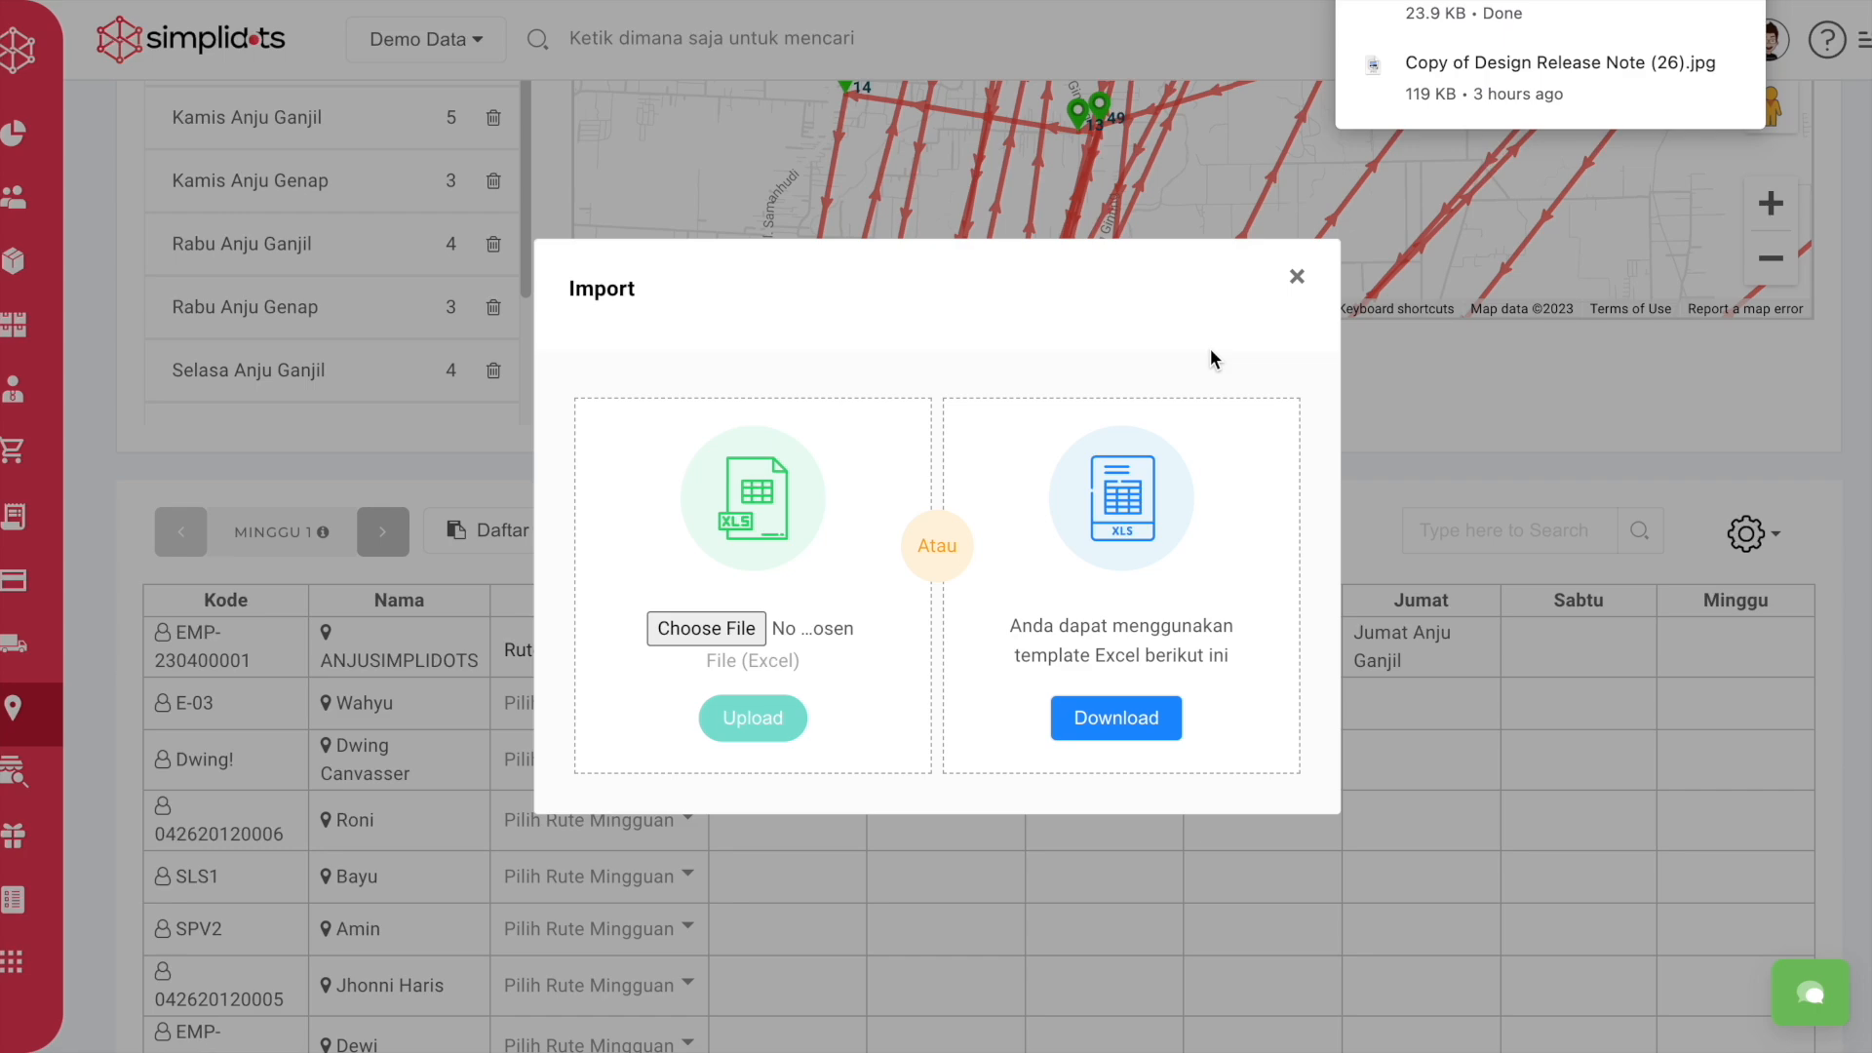
Switch to the template workbook in WPS Spreadsheets and review the Panduan Penggunaan guide and the Routes sheet's column headers
click(1351, 327)
key(ctrl+Left)
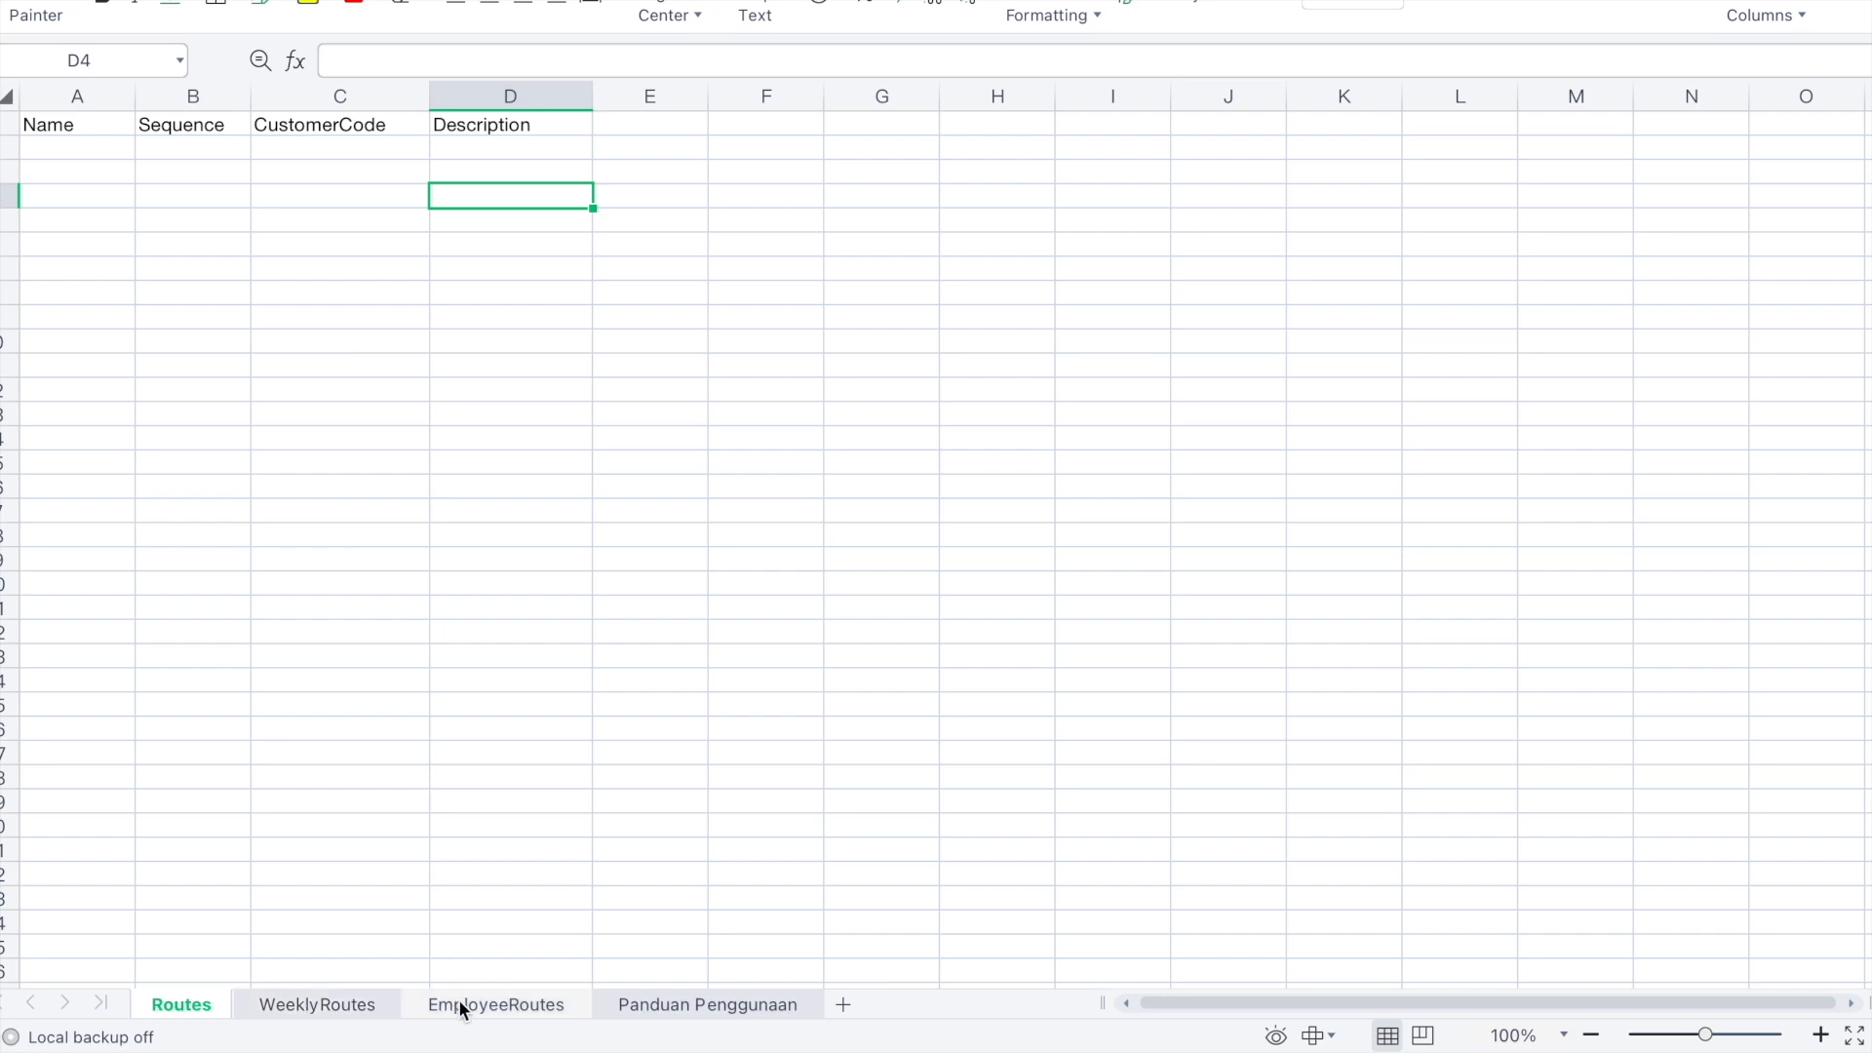
click(646, 1003)
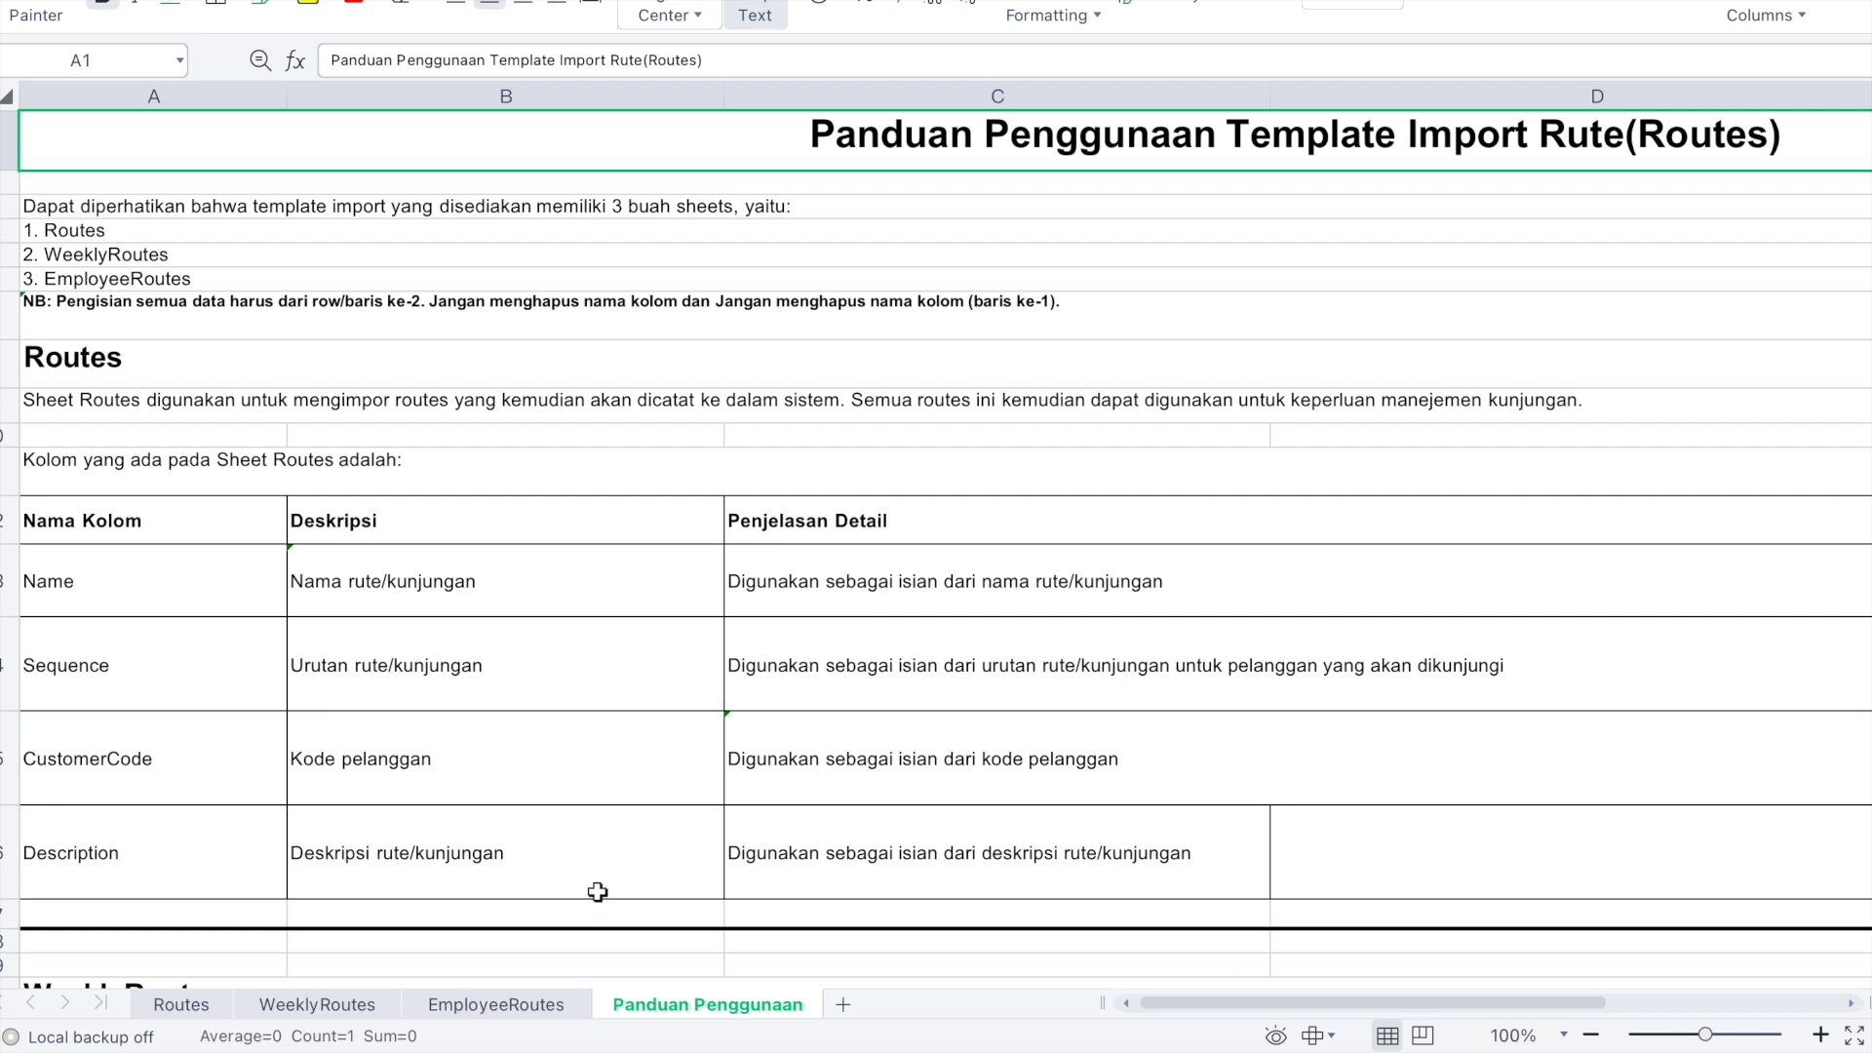
click(180, 1007)
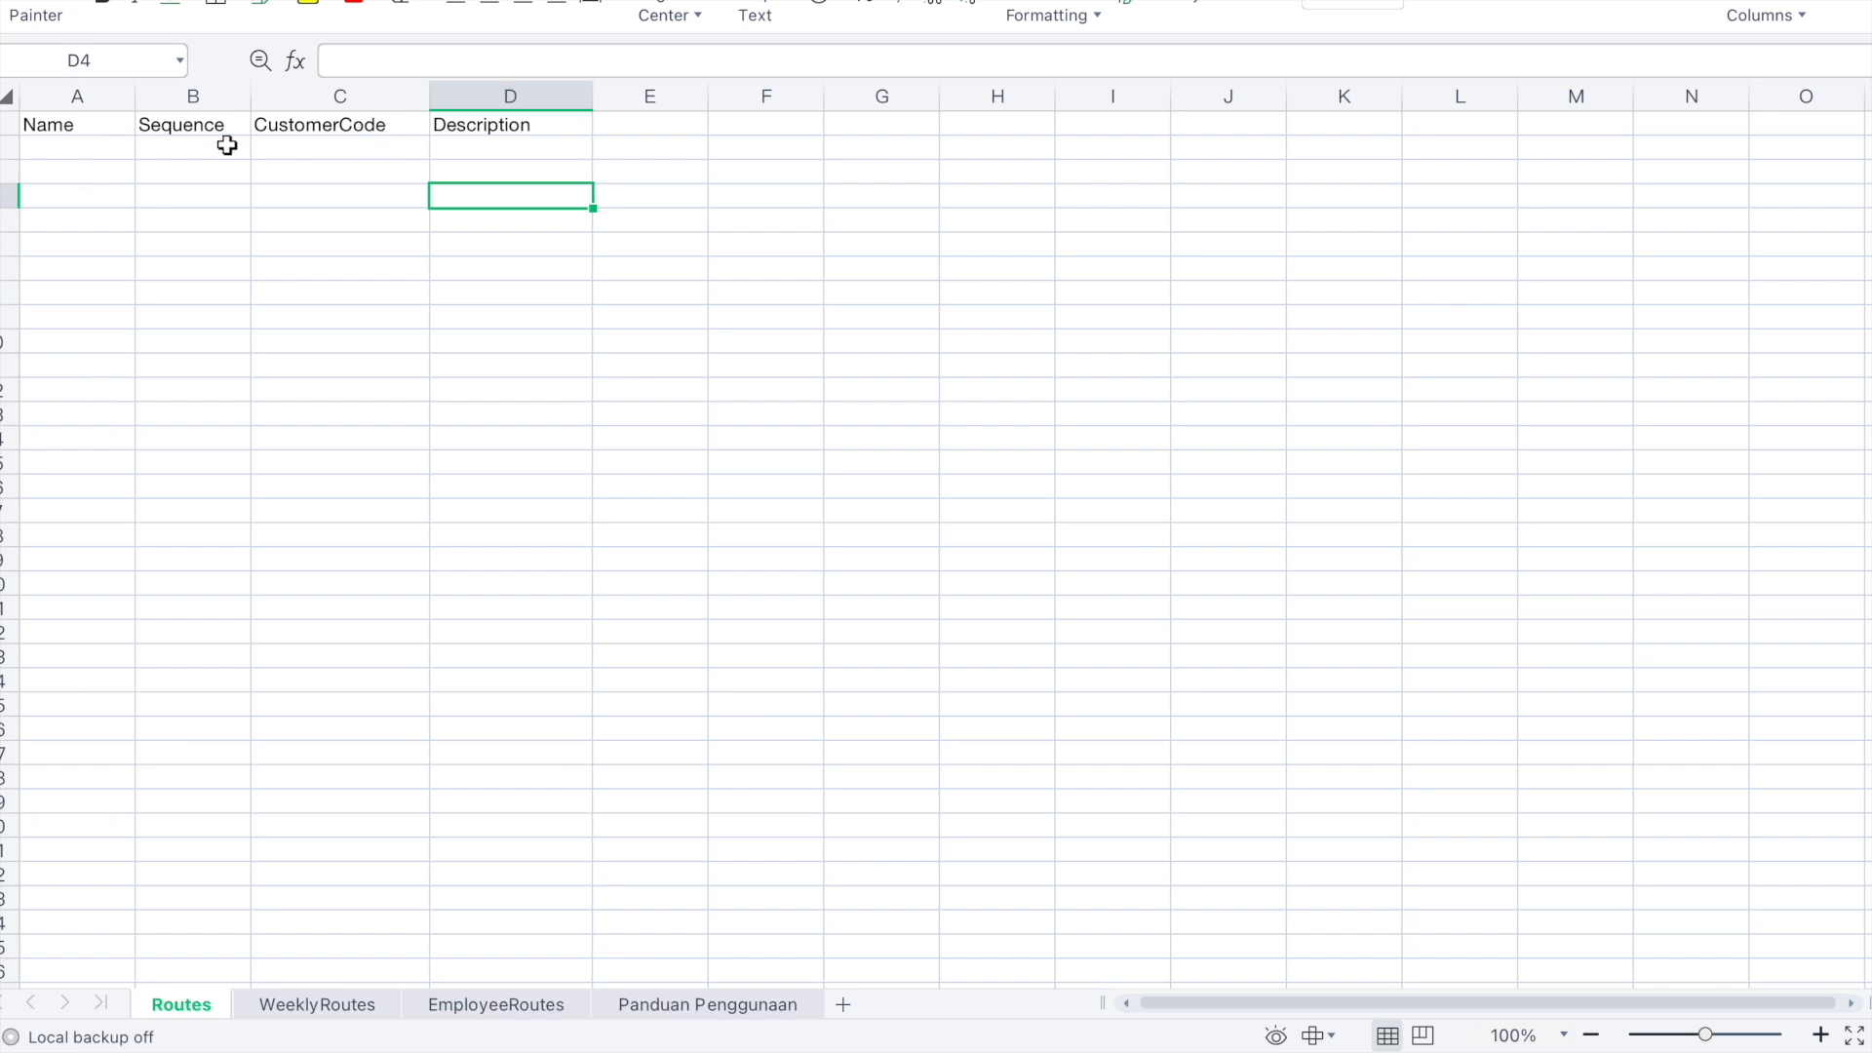
click(110, 129)
click(168, 131)
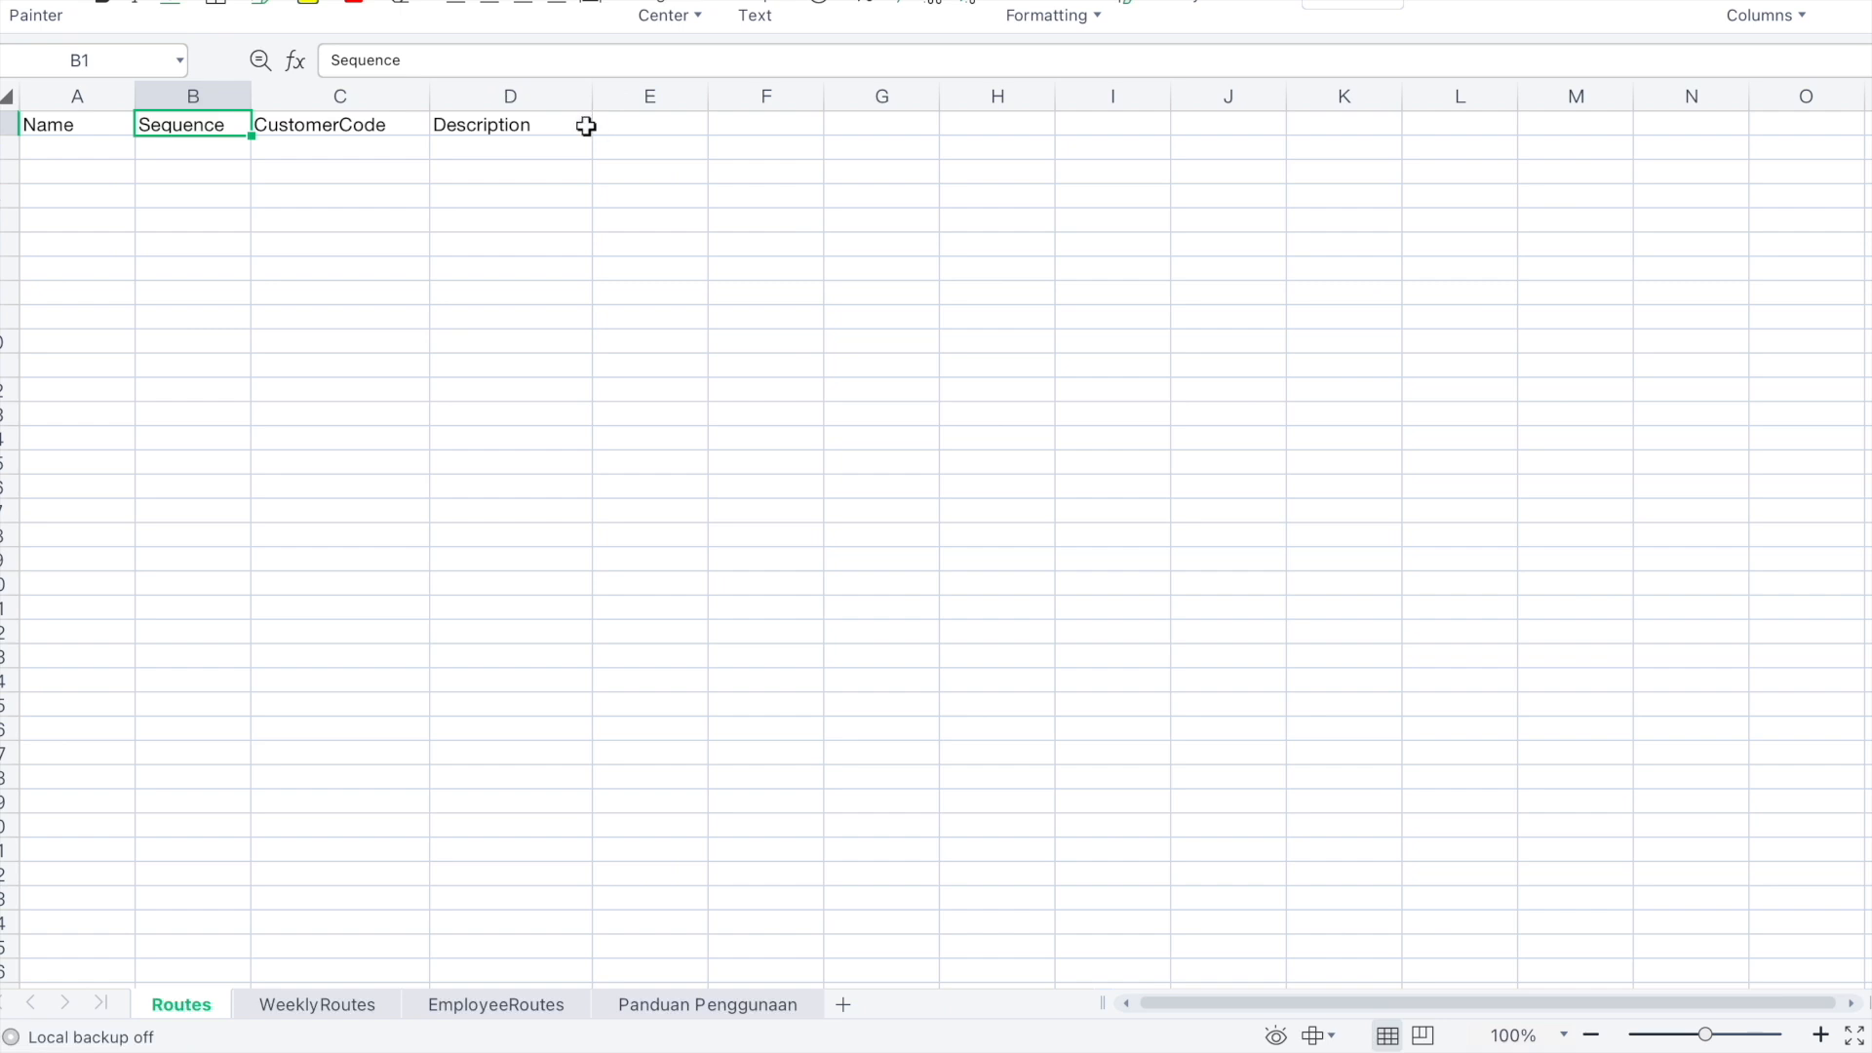
Fill A2:A11 of an auto-fitted Name column with a route name made of Senin, the employee's name and Ganjil
click(106, 144)
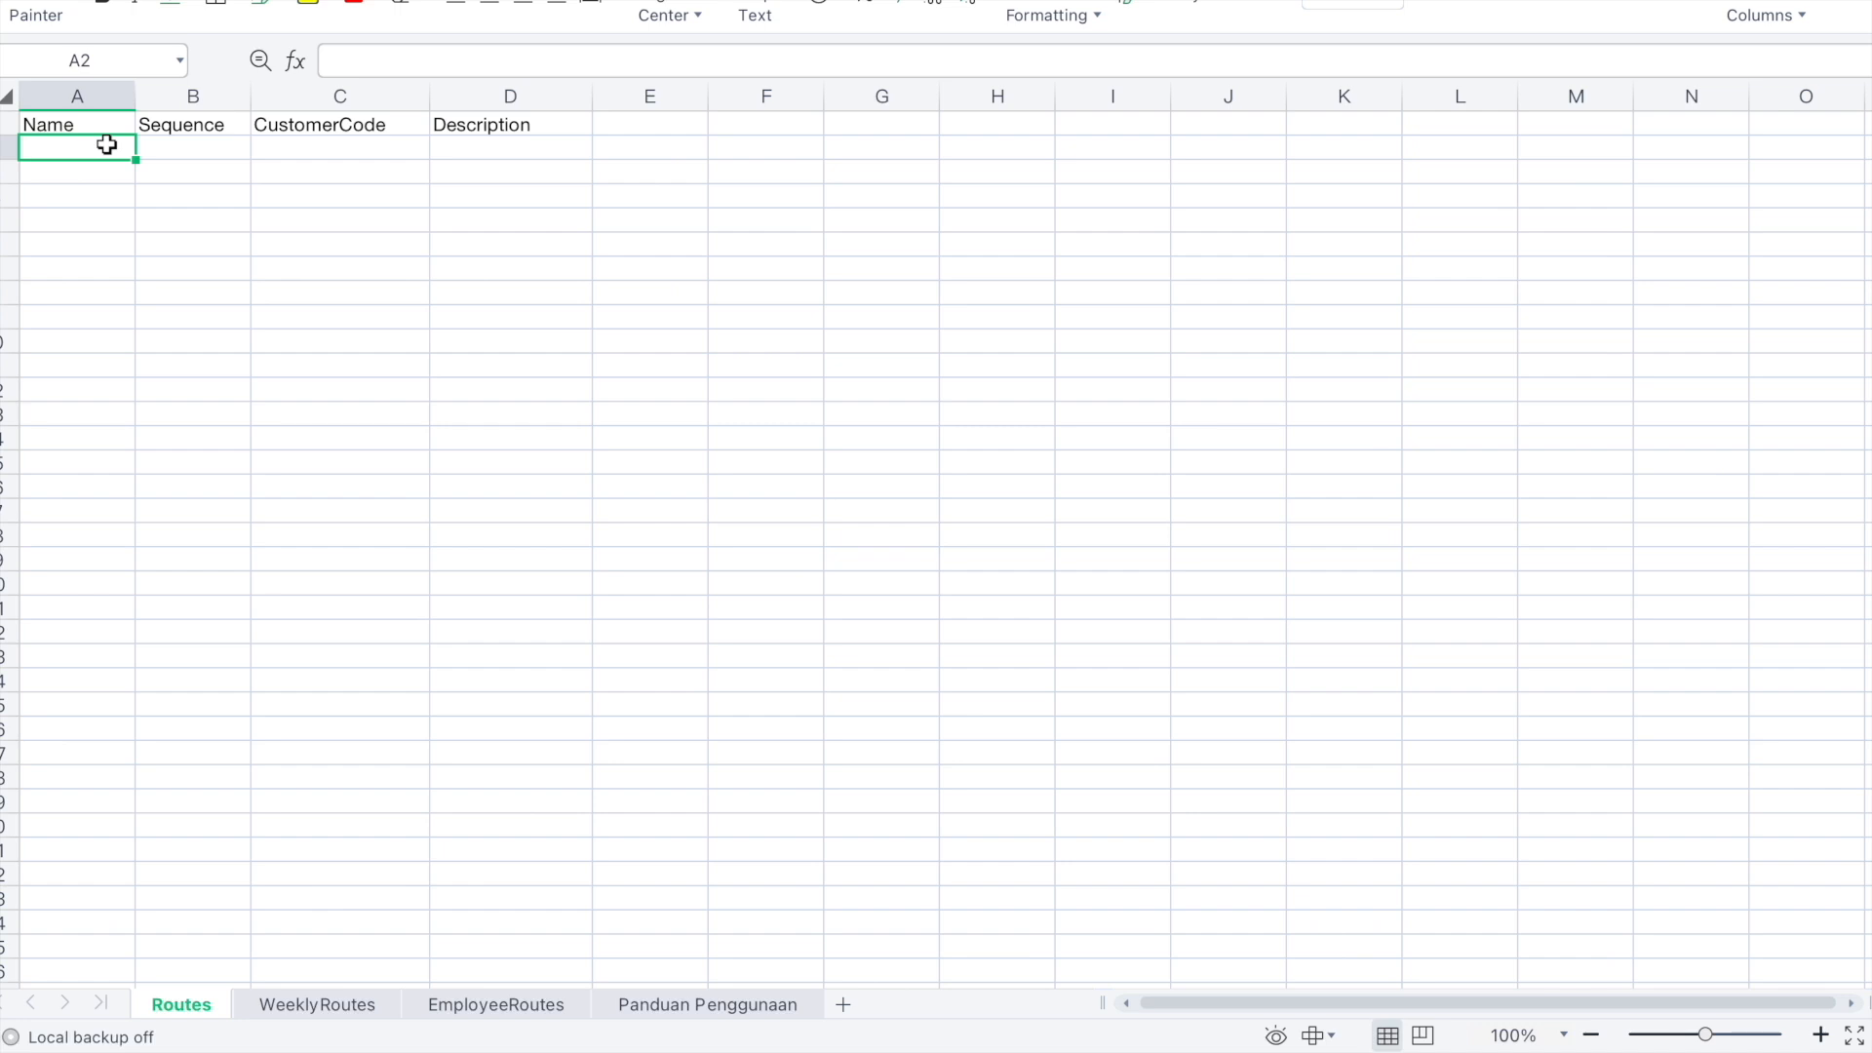
text(Seni)
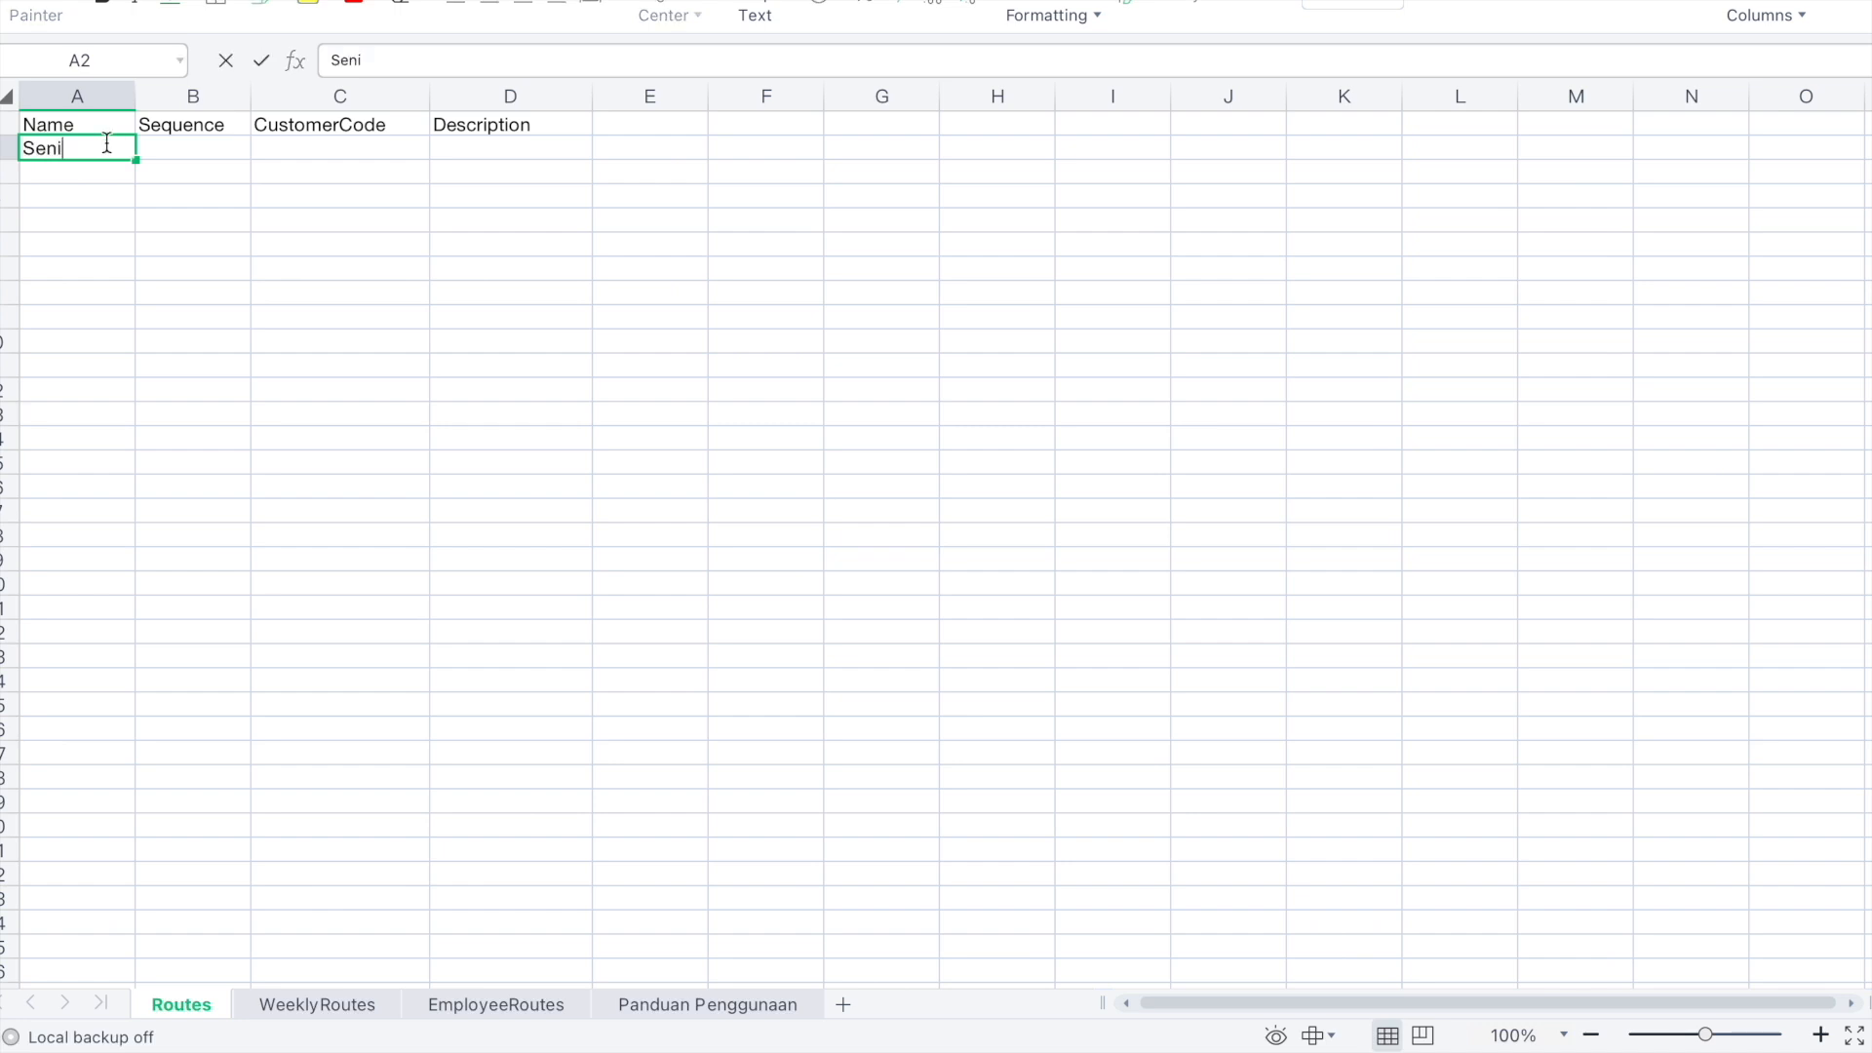
text(n Desvita Ganjil)
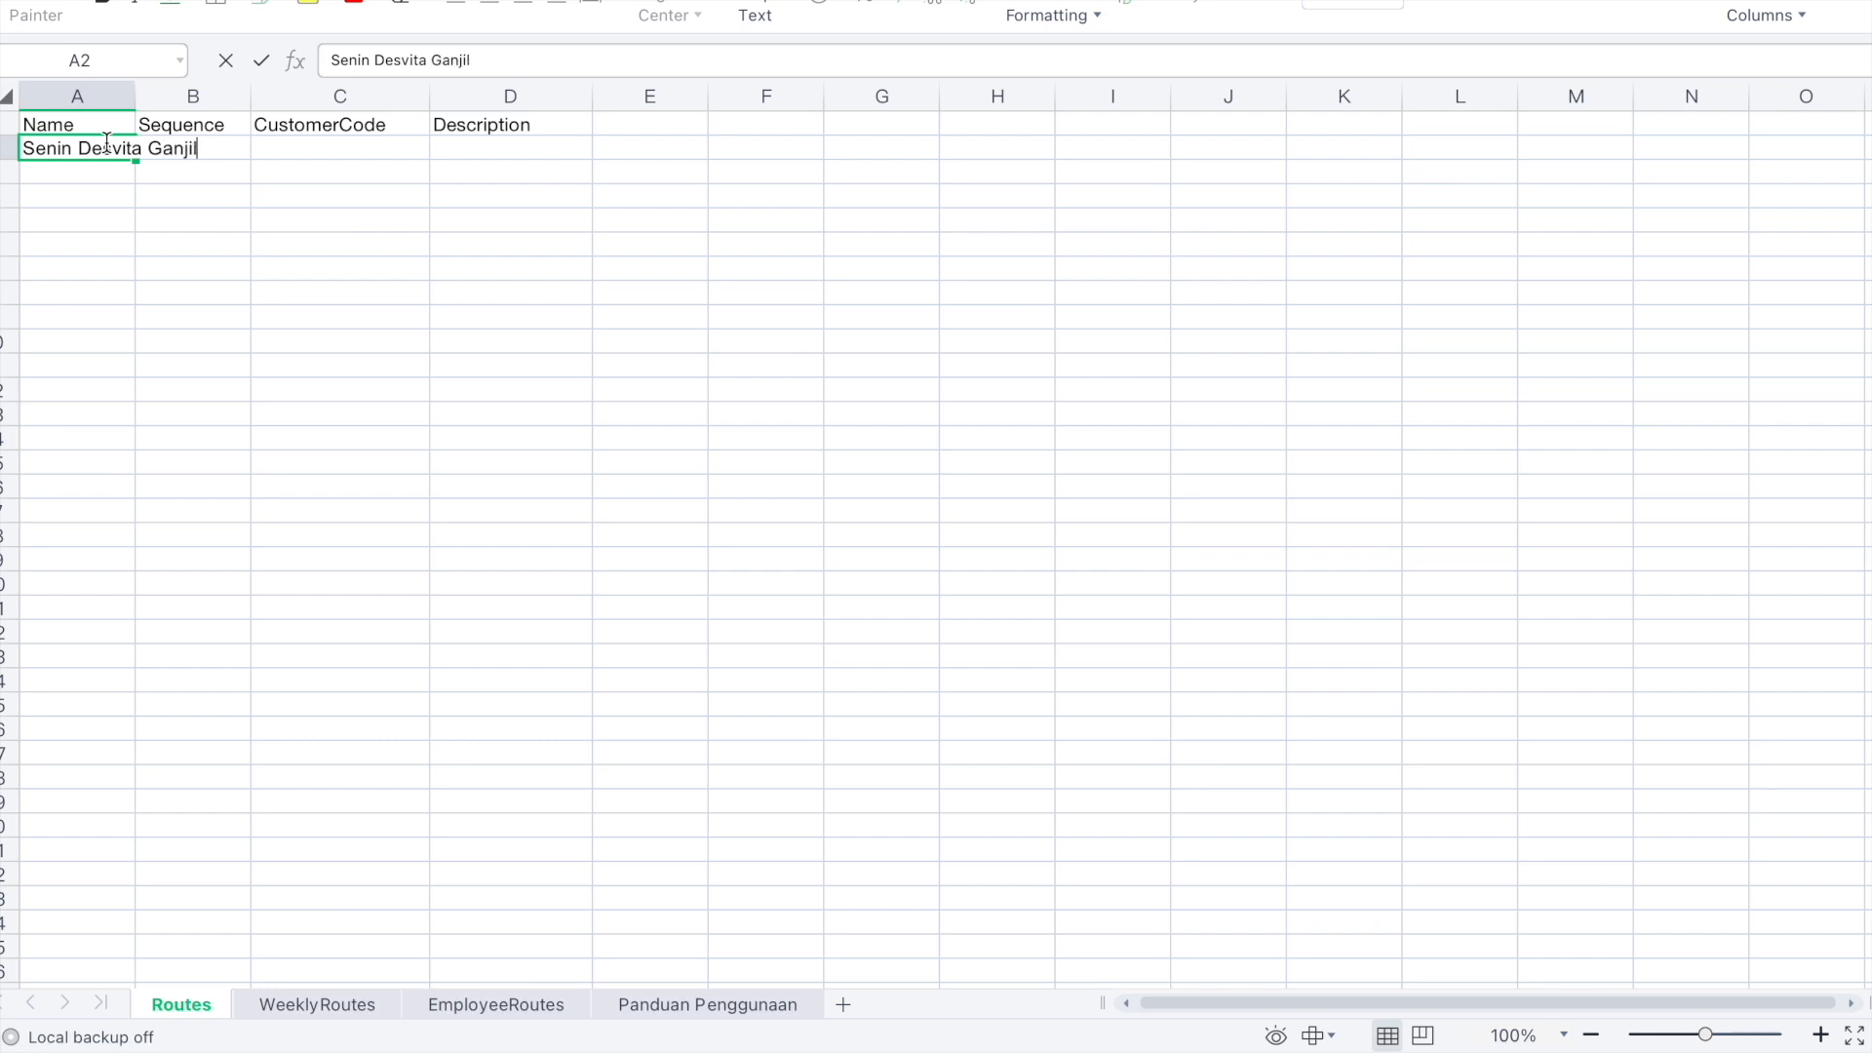
key(Return)
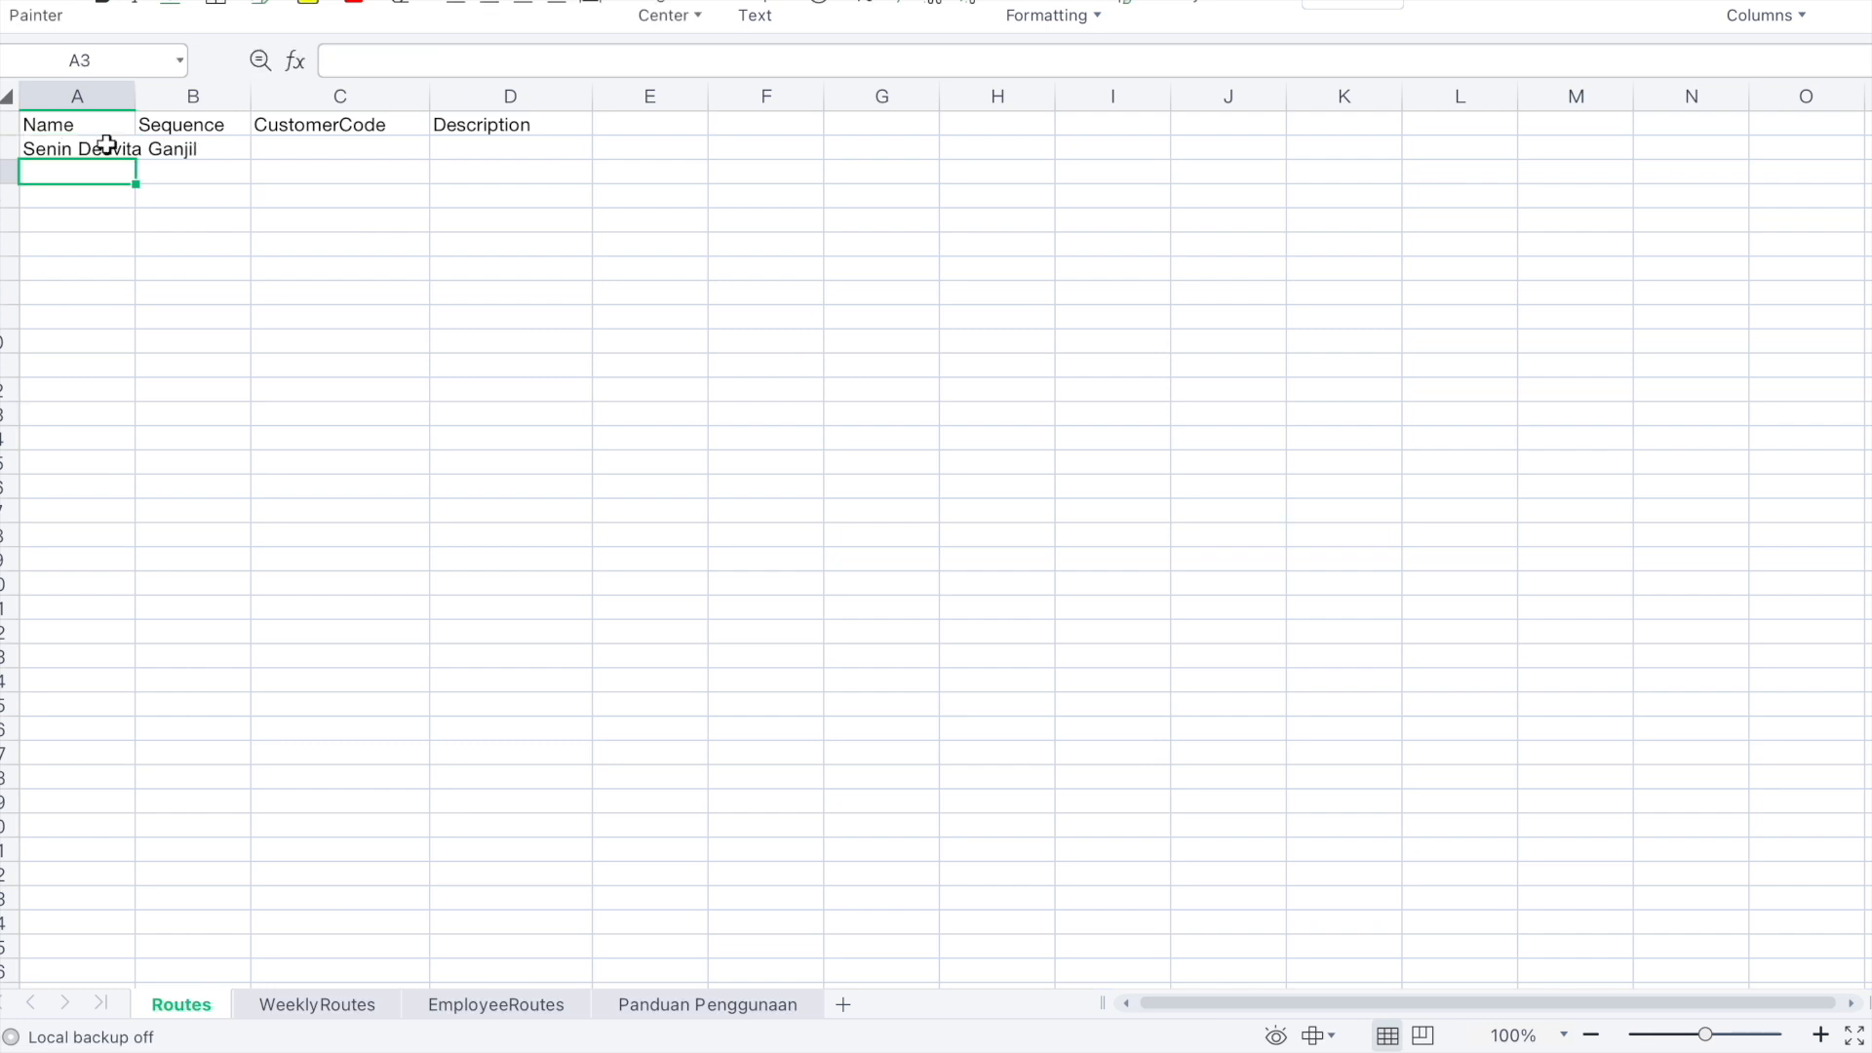
double_click(137, 95)
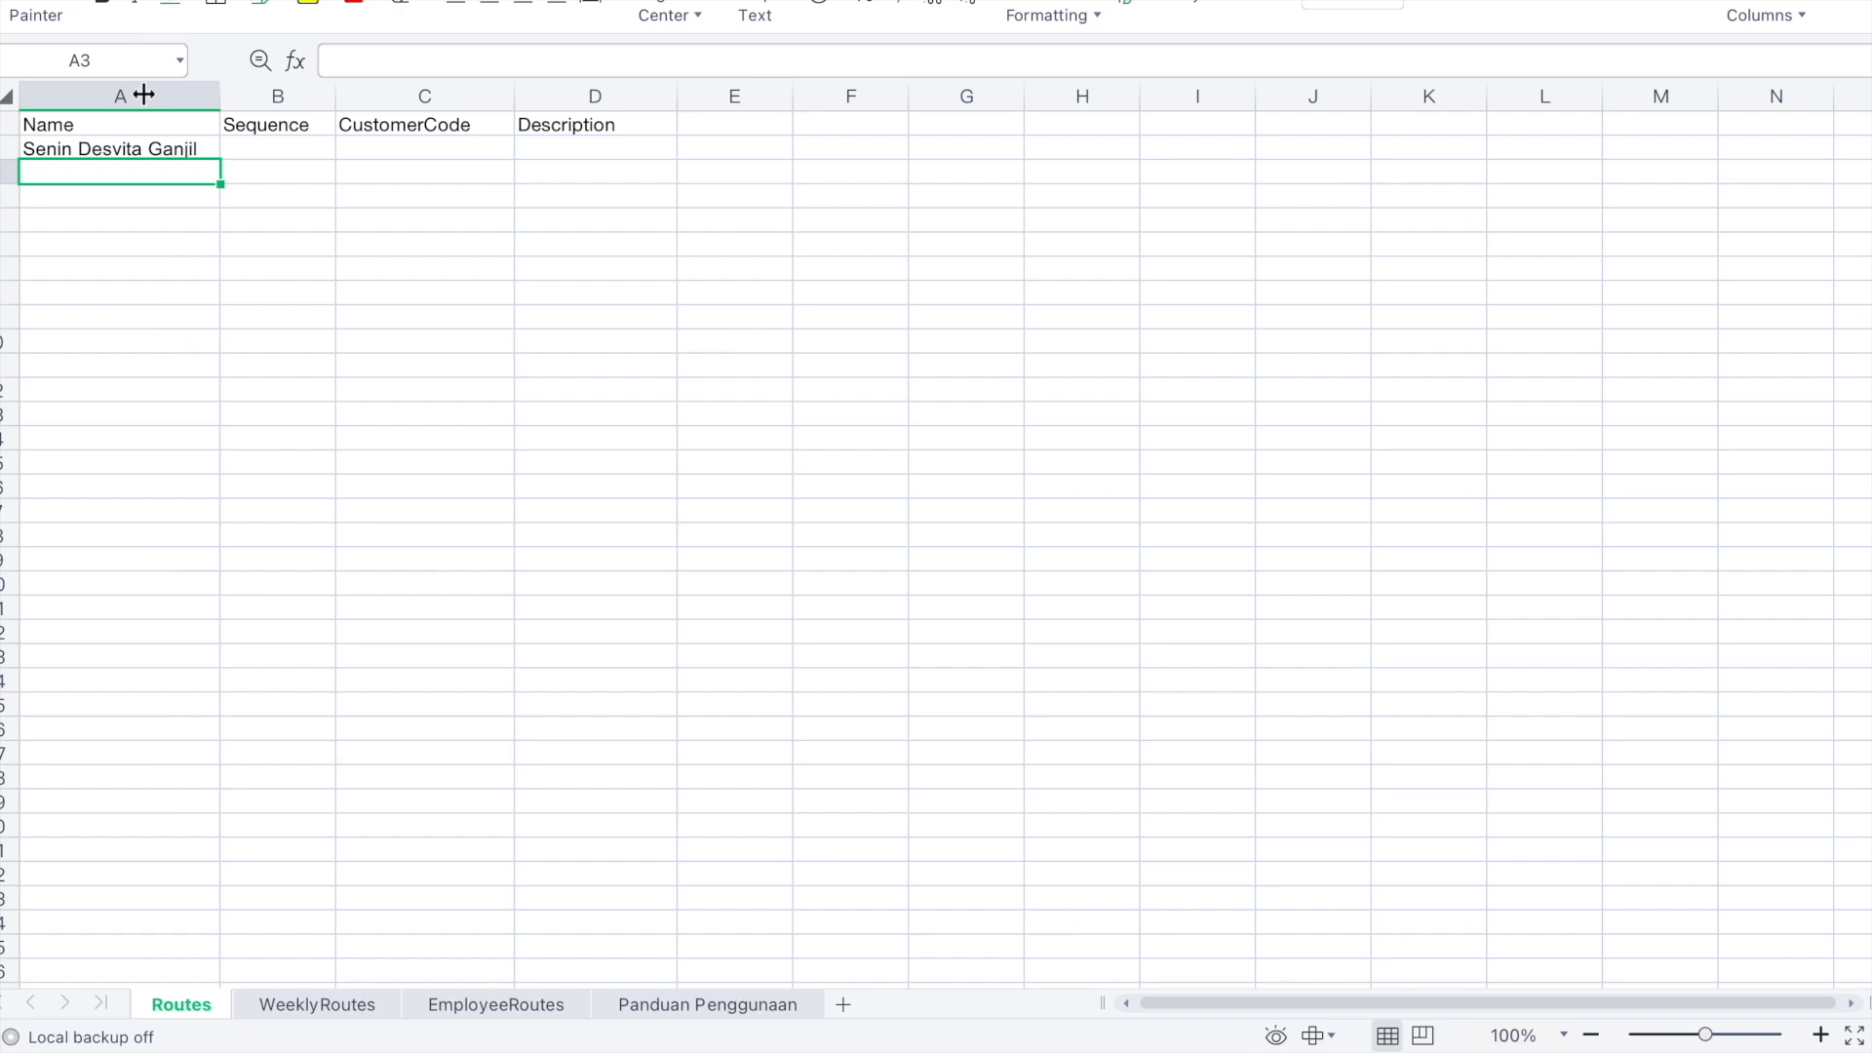
click(143, 155)
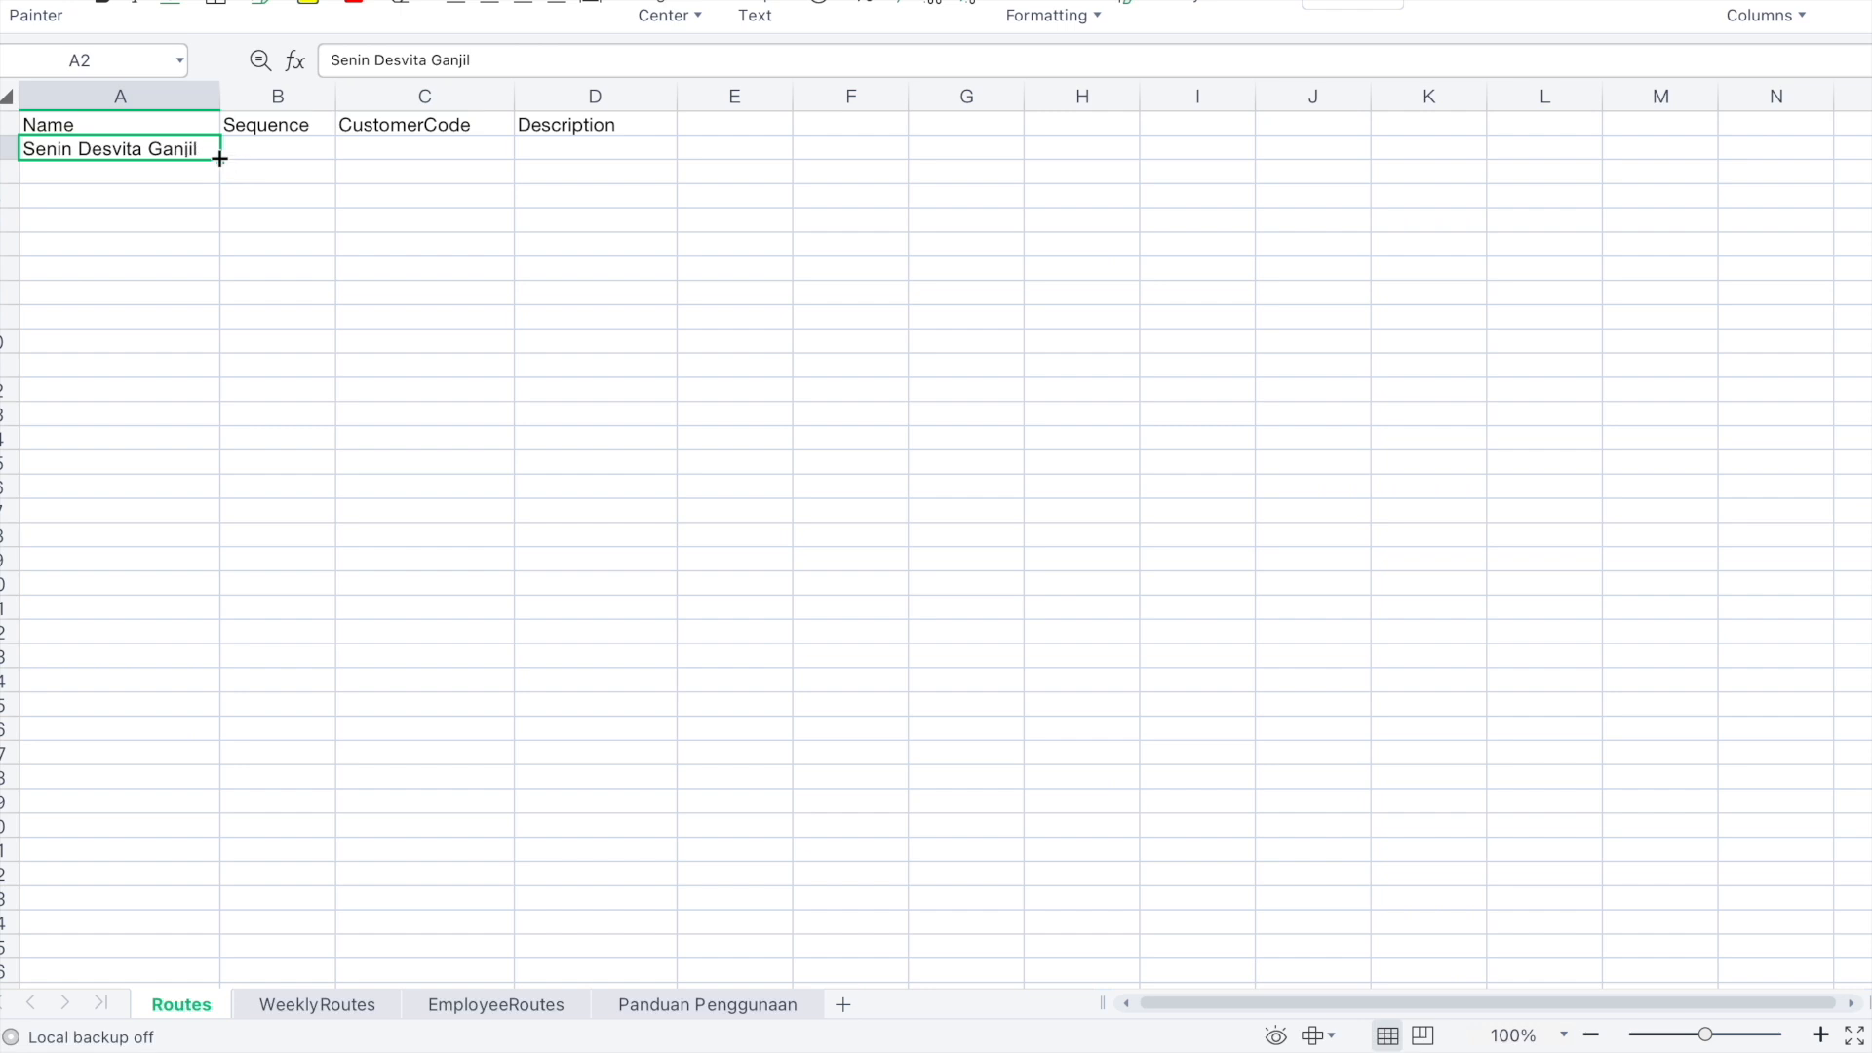
drag(220, 158, 222, 368)
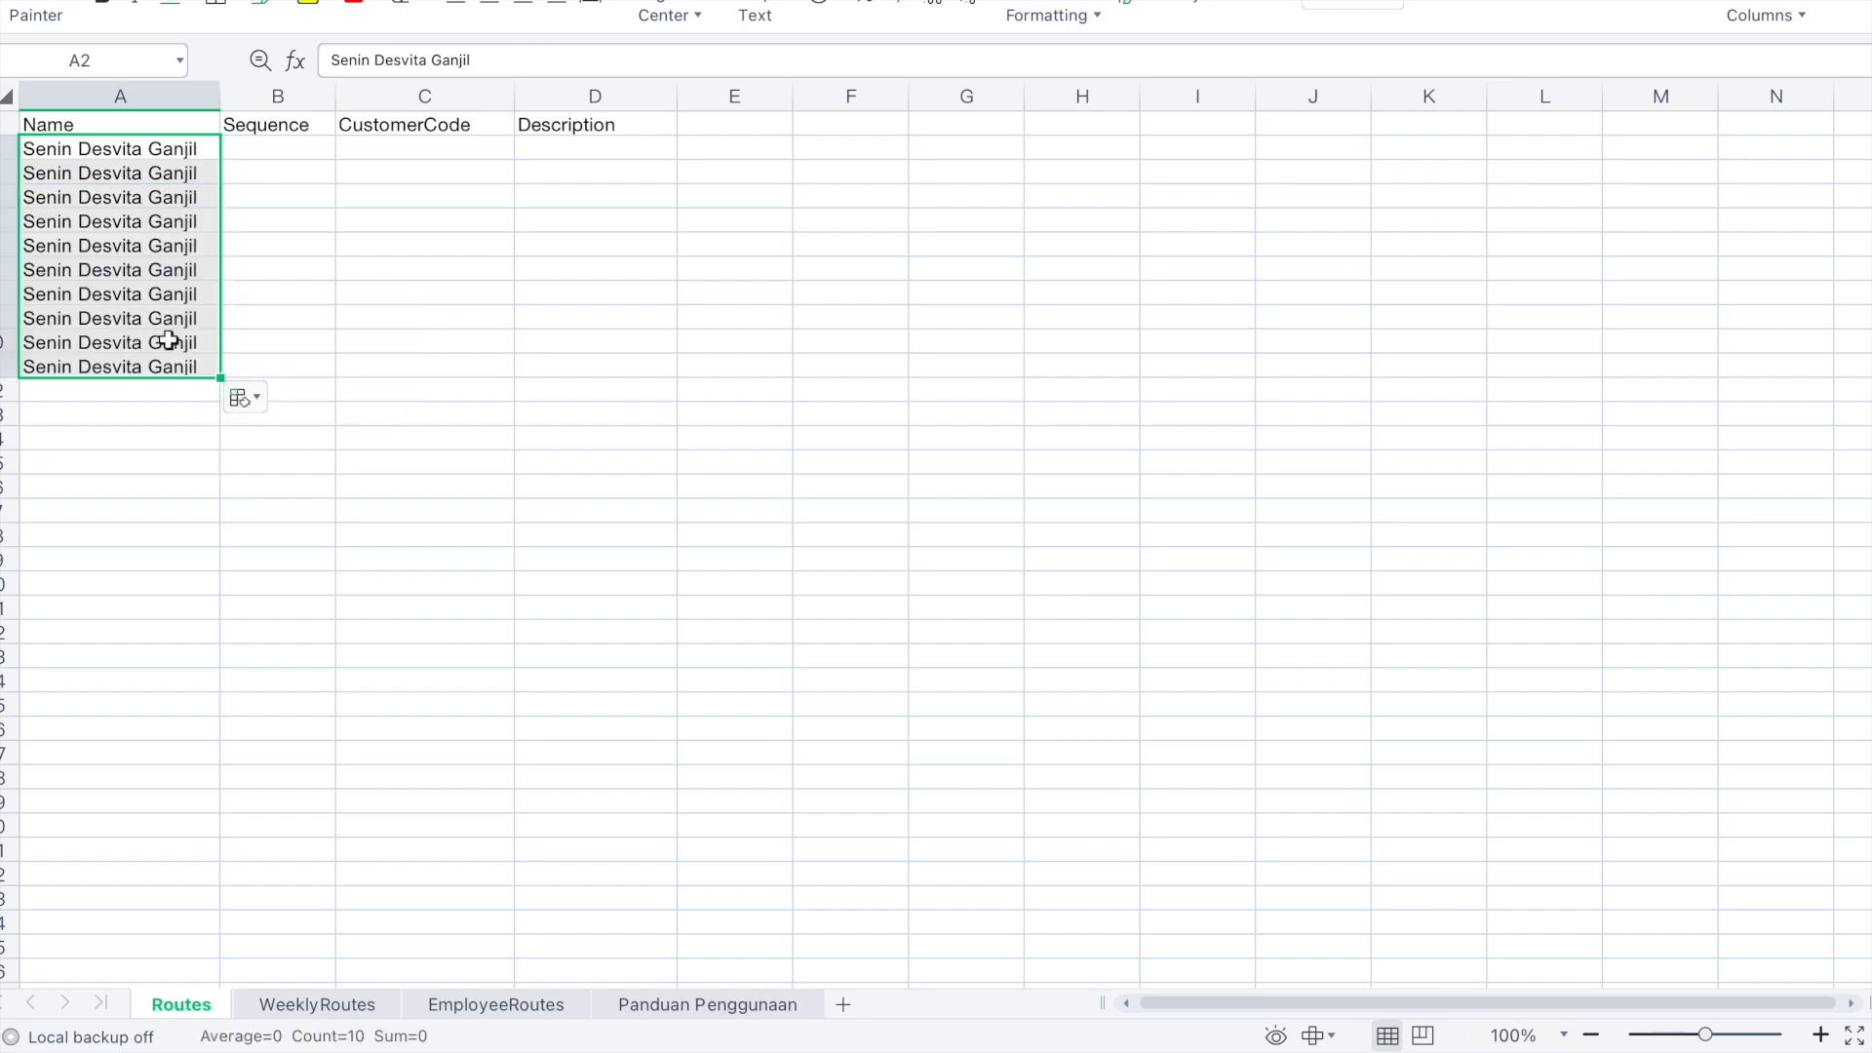
Number the Sequence column from 1 to 10 in B2:B11 by extending the series 1, 2
click(273, 153)
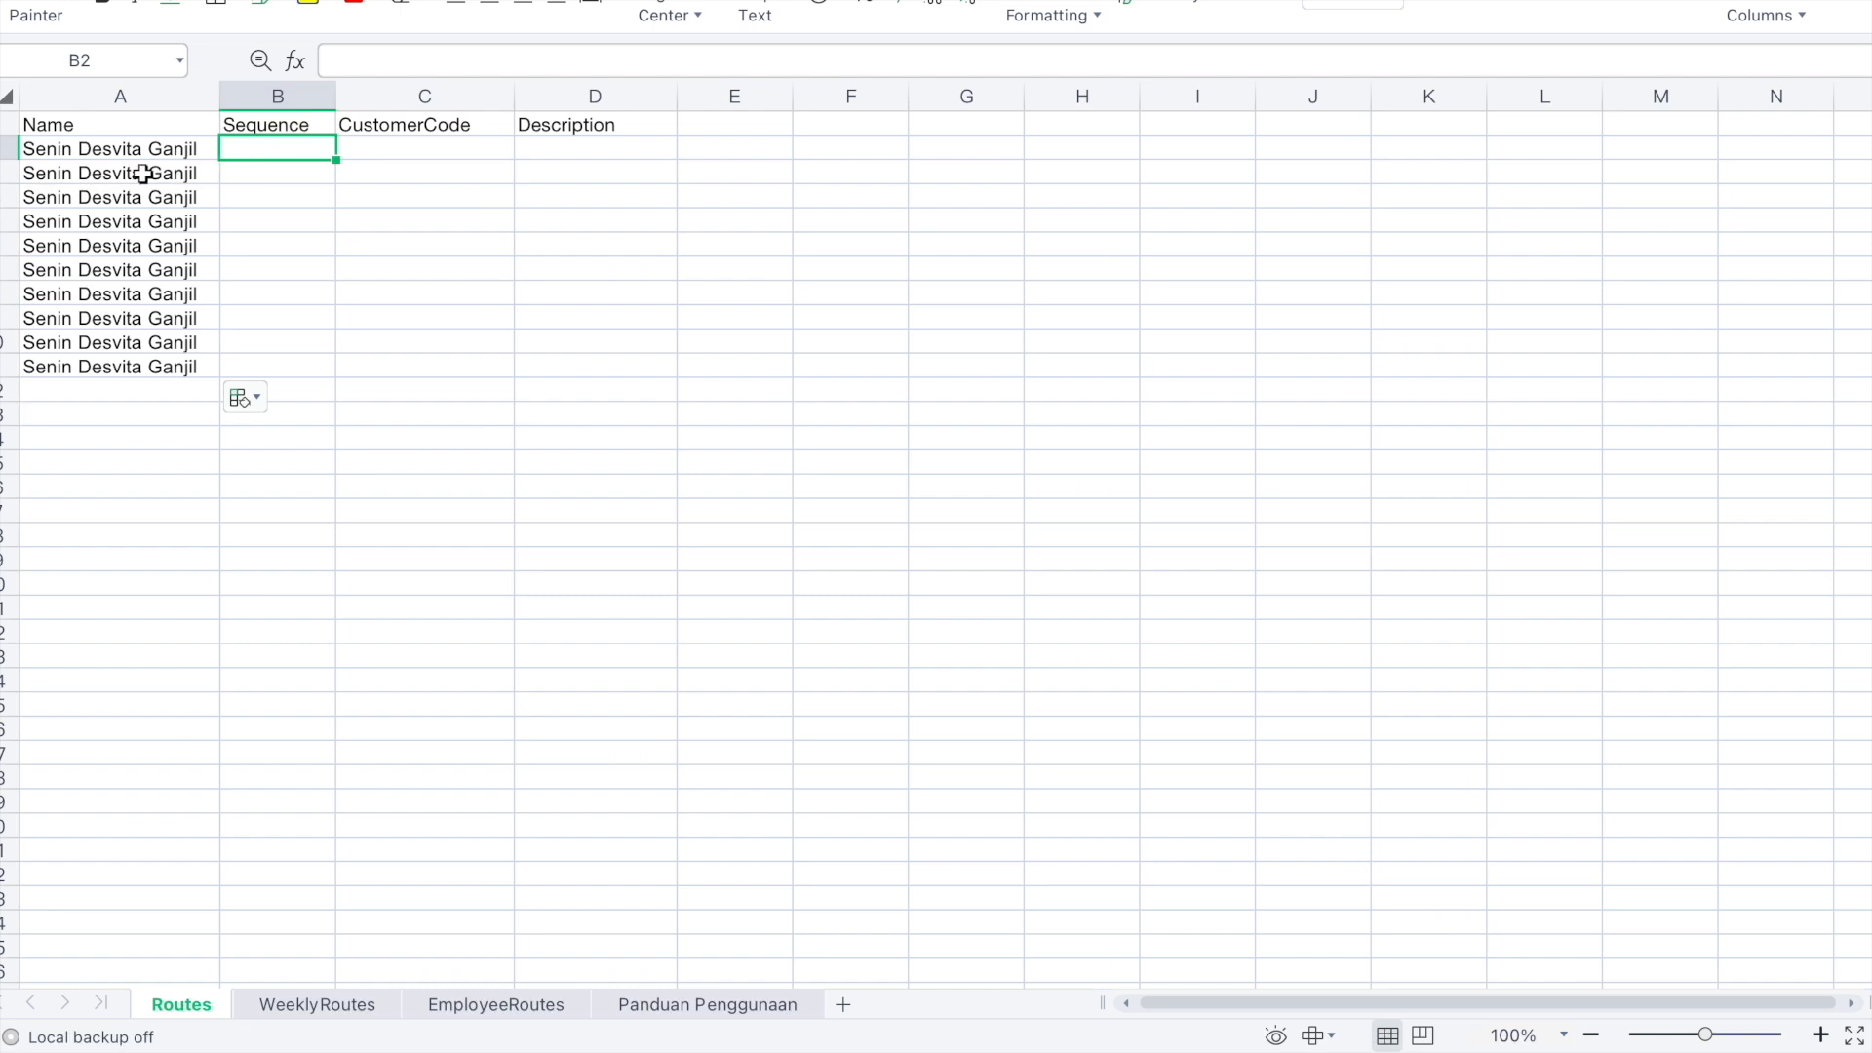
text(1)
click(238, 172)
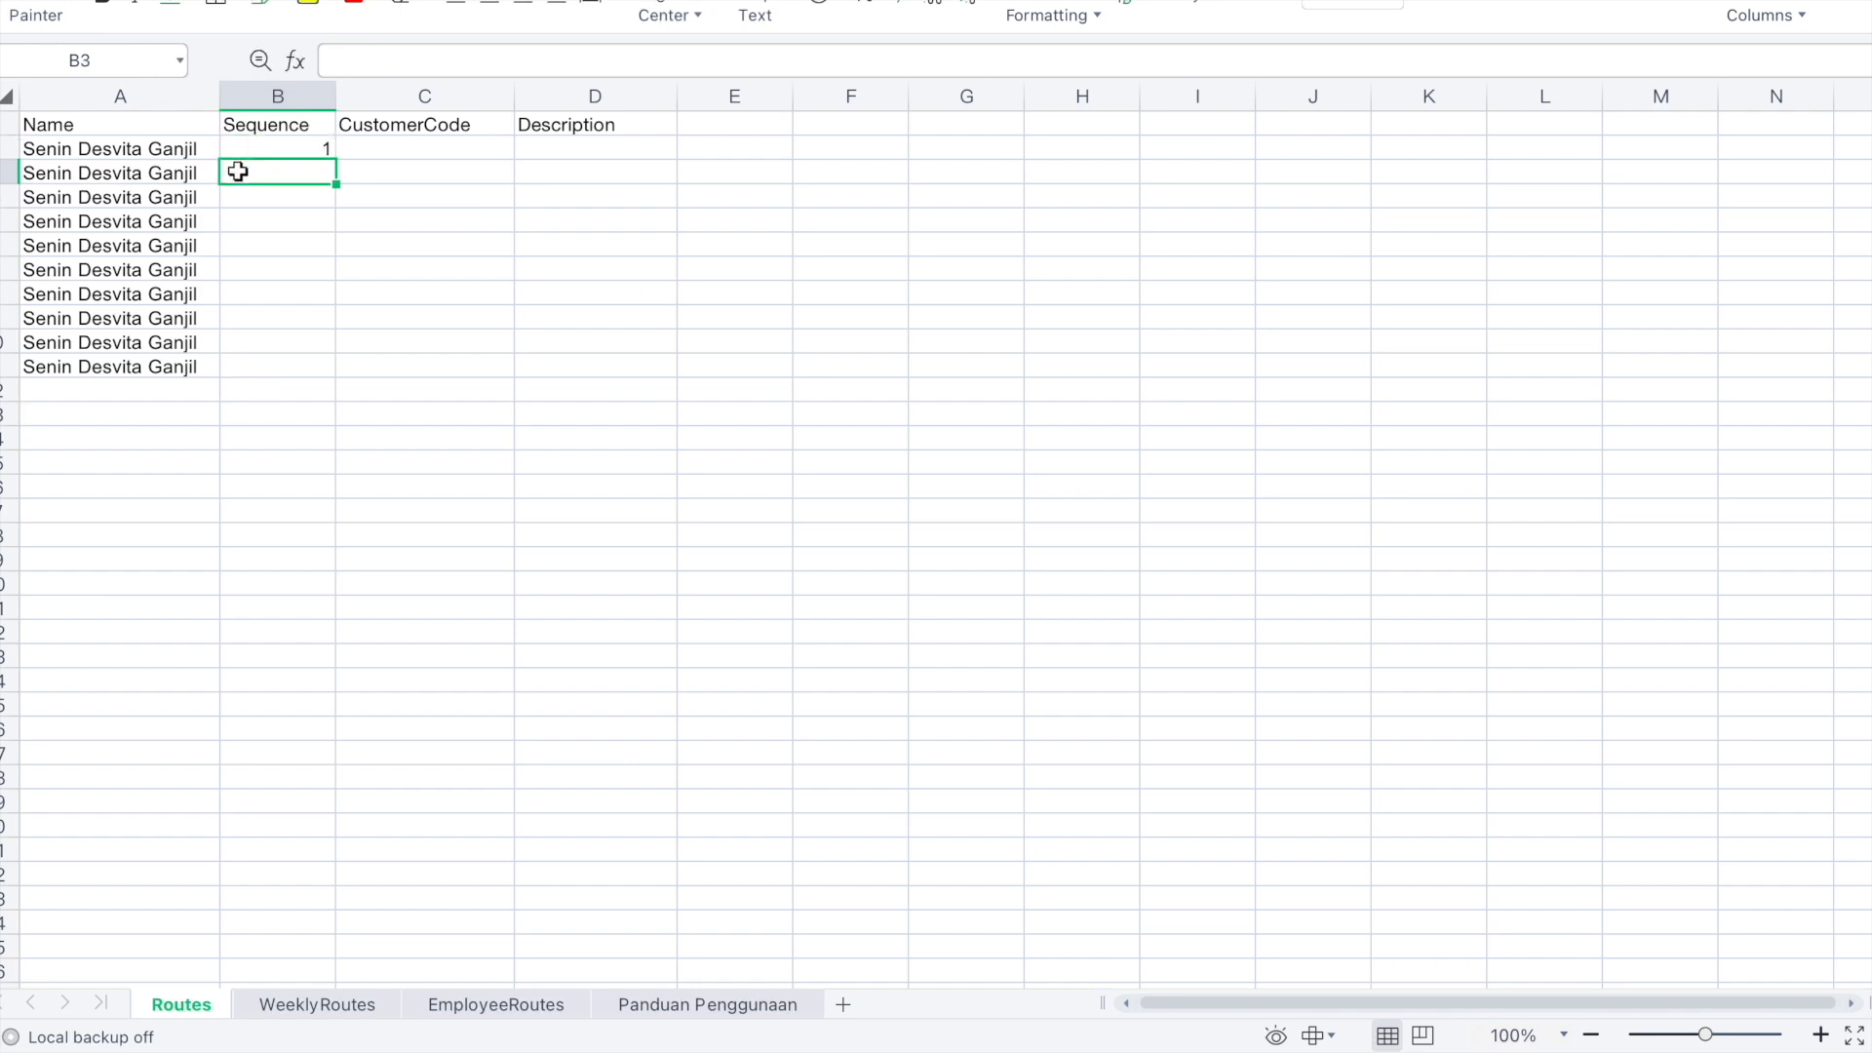
text(2)
drag(277, 152, 296, 166)
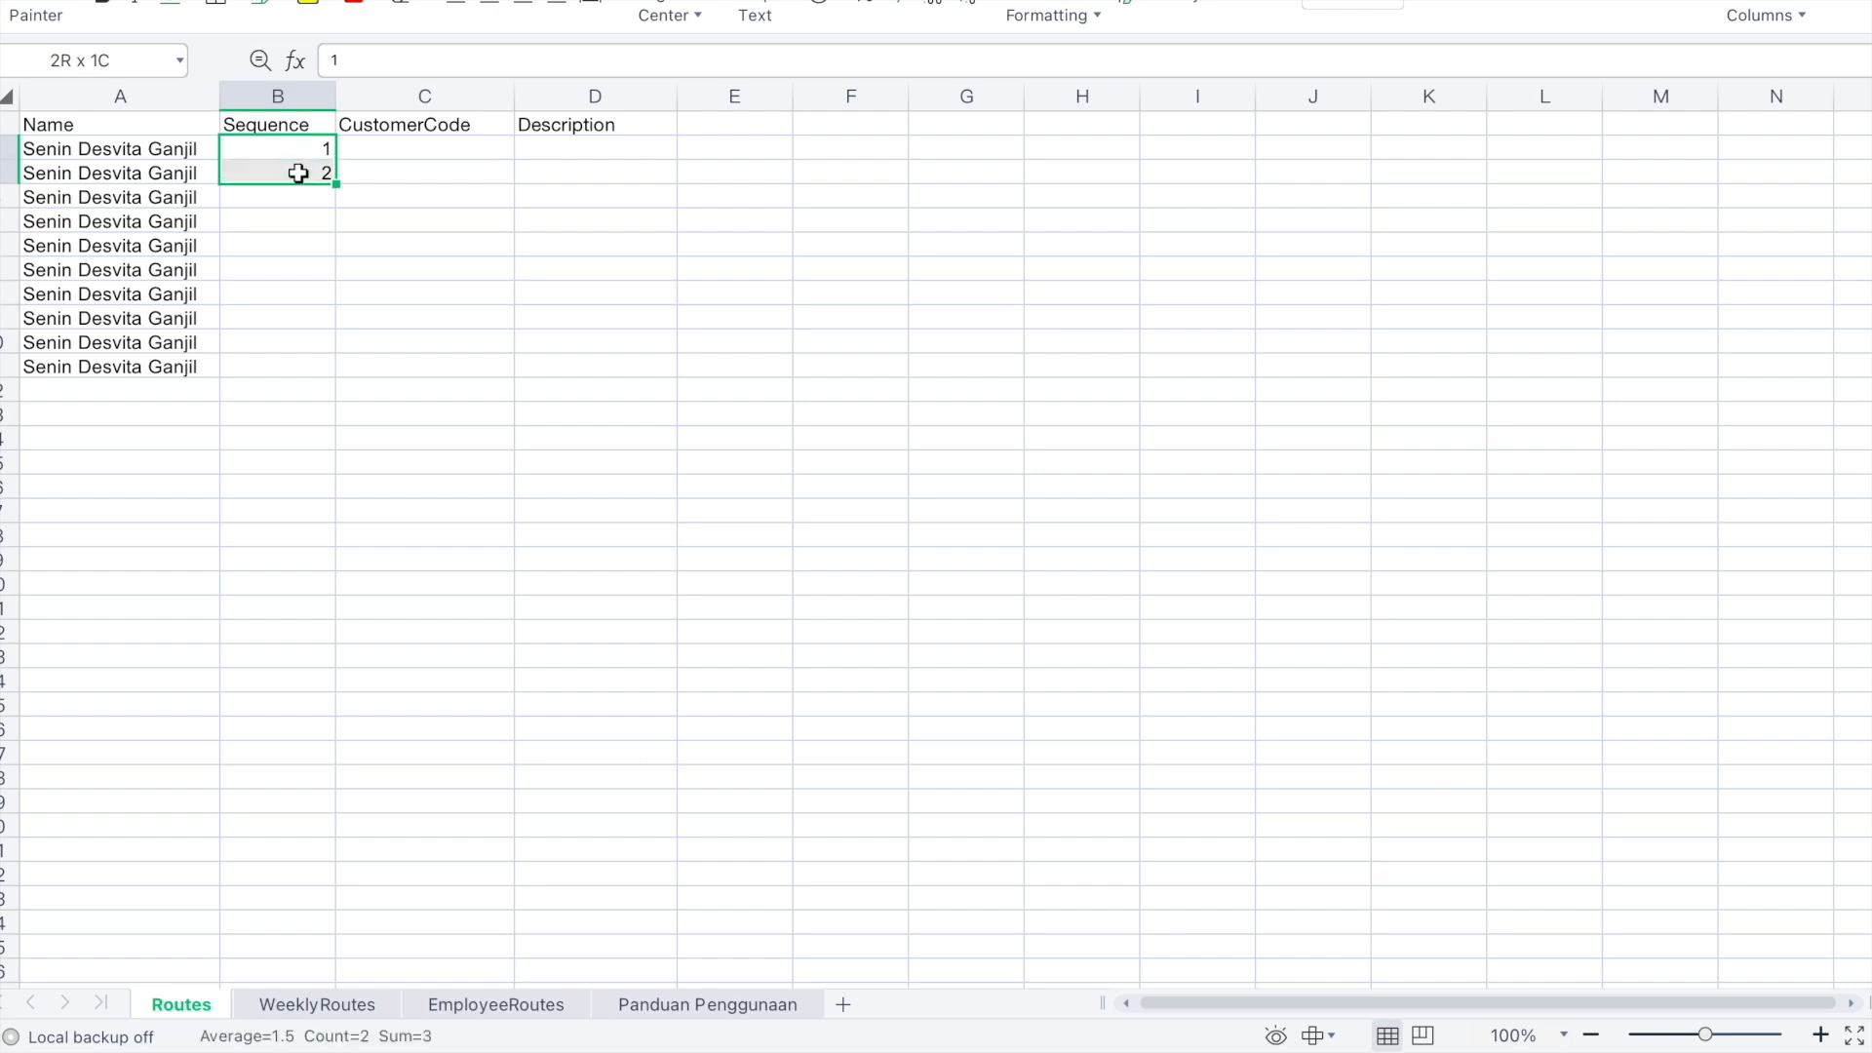
double_click(333, 181)
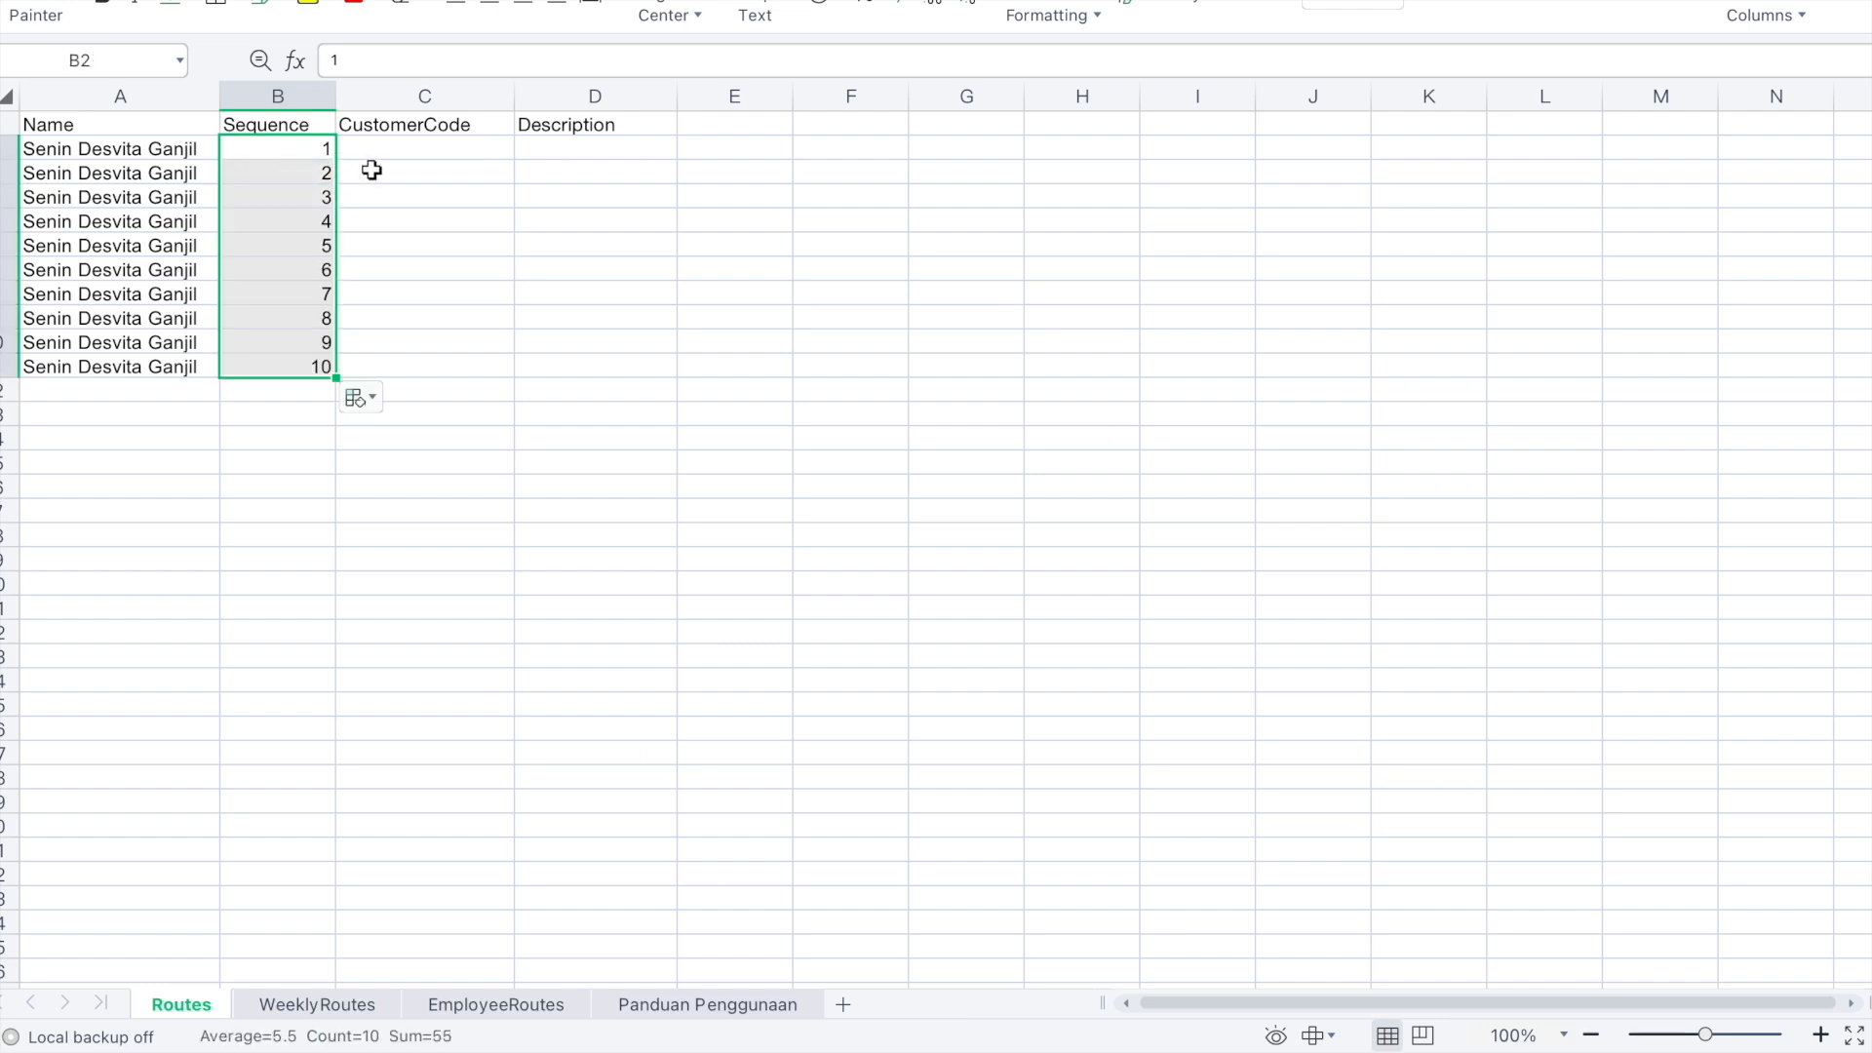
Switch to Simplidots and look up the customer codes in the Pelanggan list for the CustomerCode column
click(375, 153)
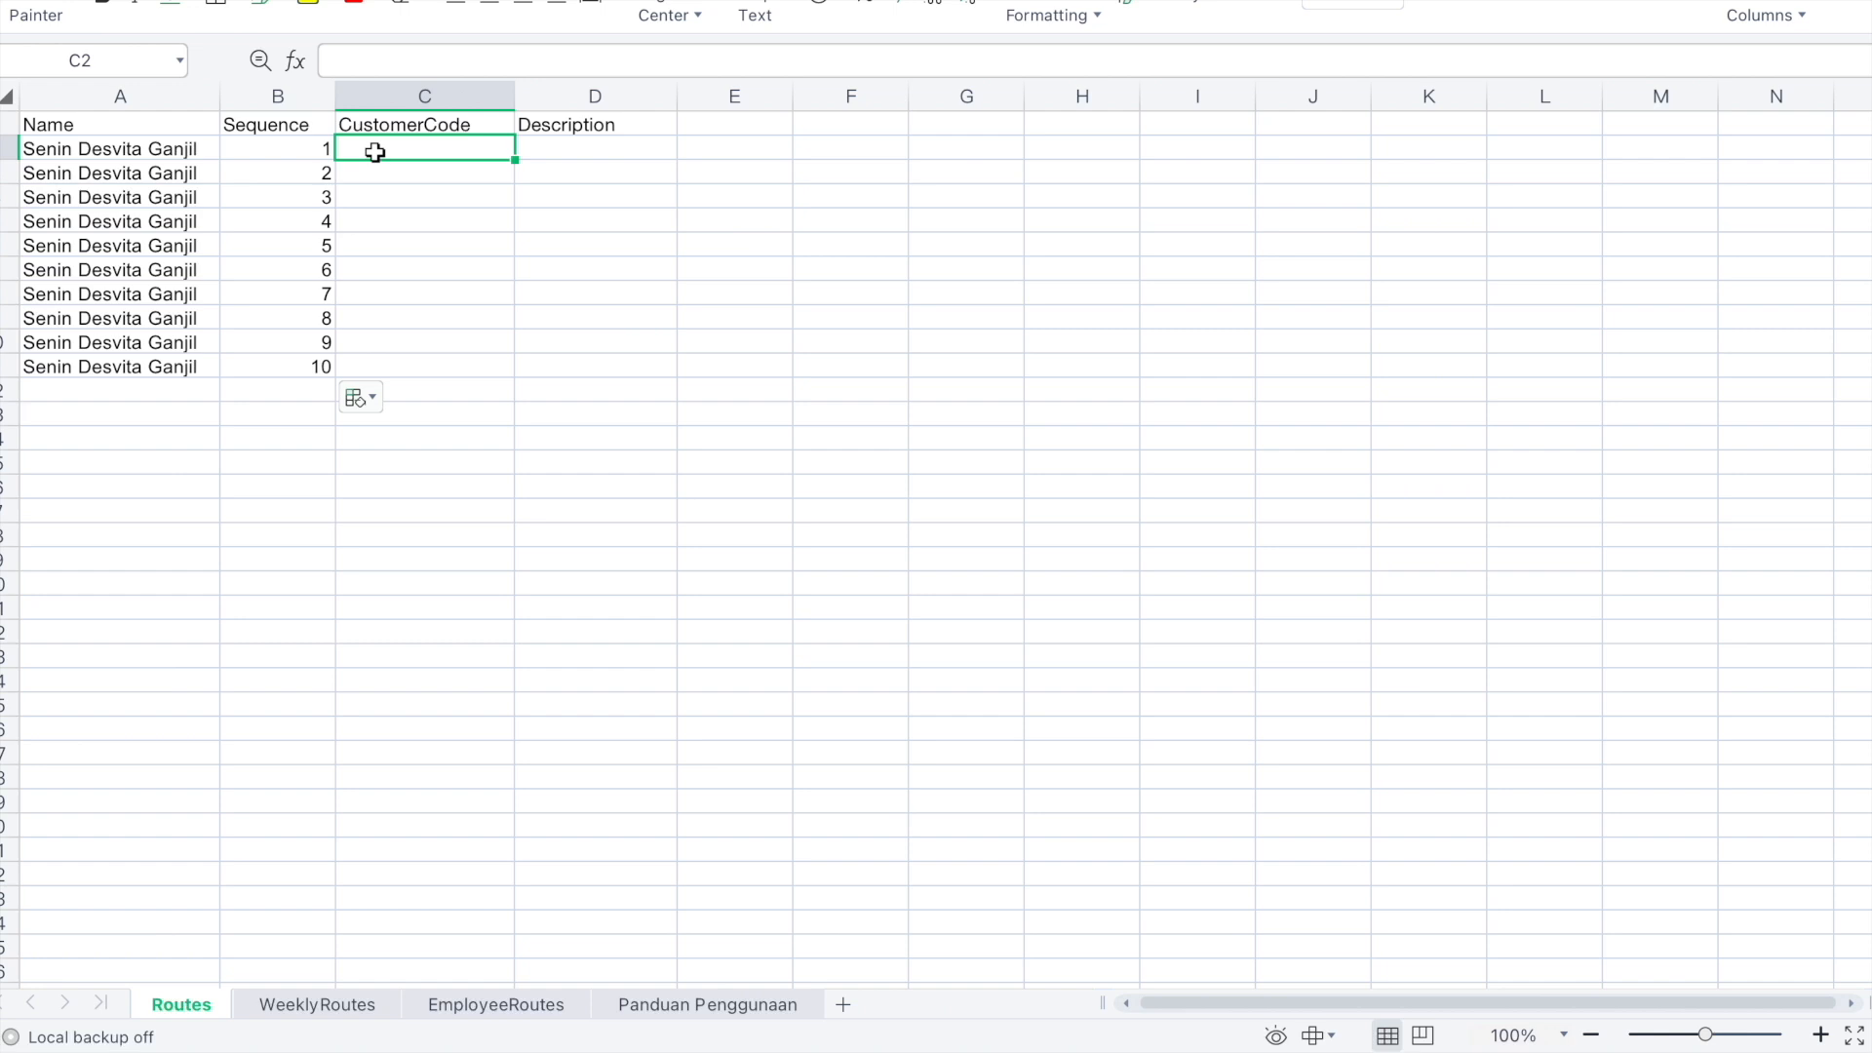
key(ctrl+Right)
mouse_move(49, 230)
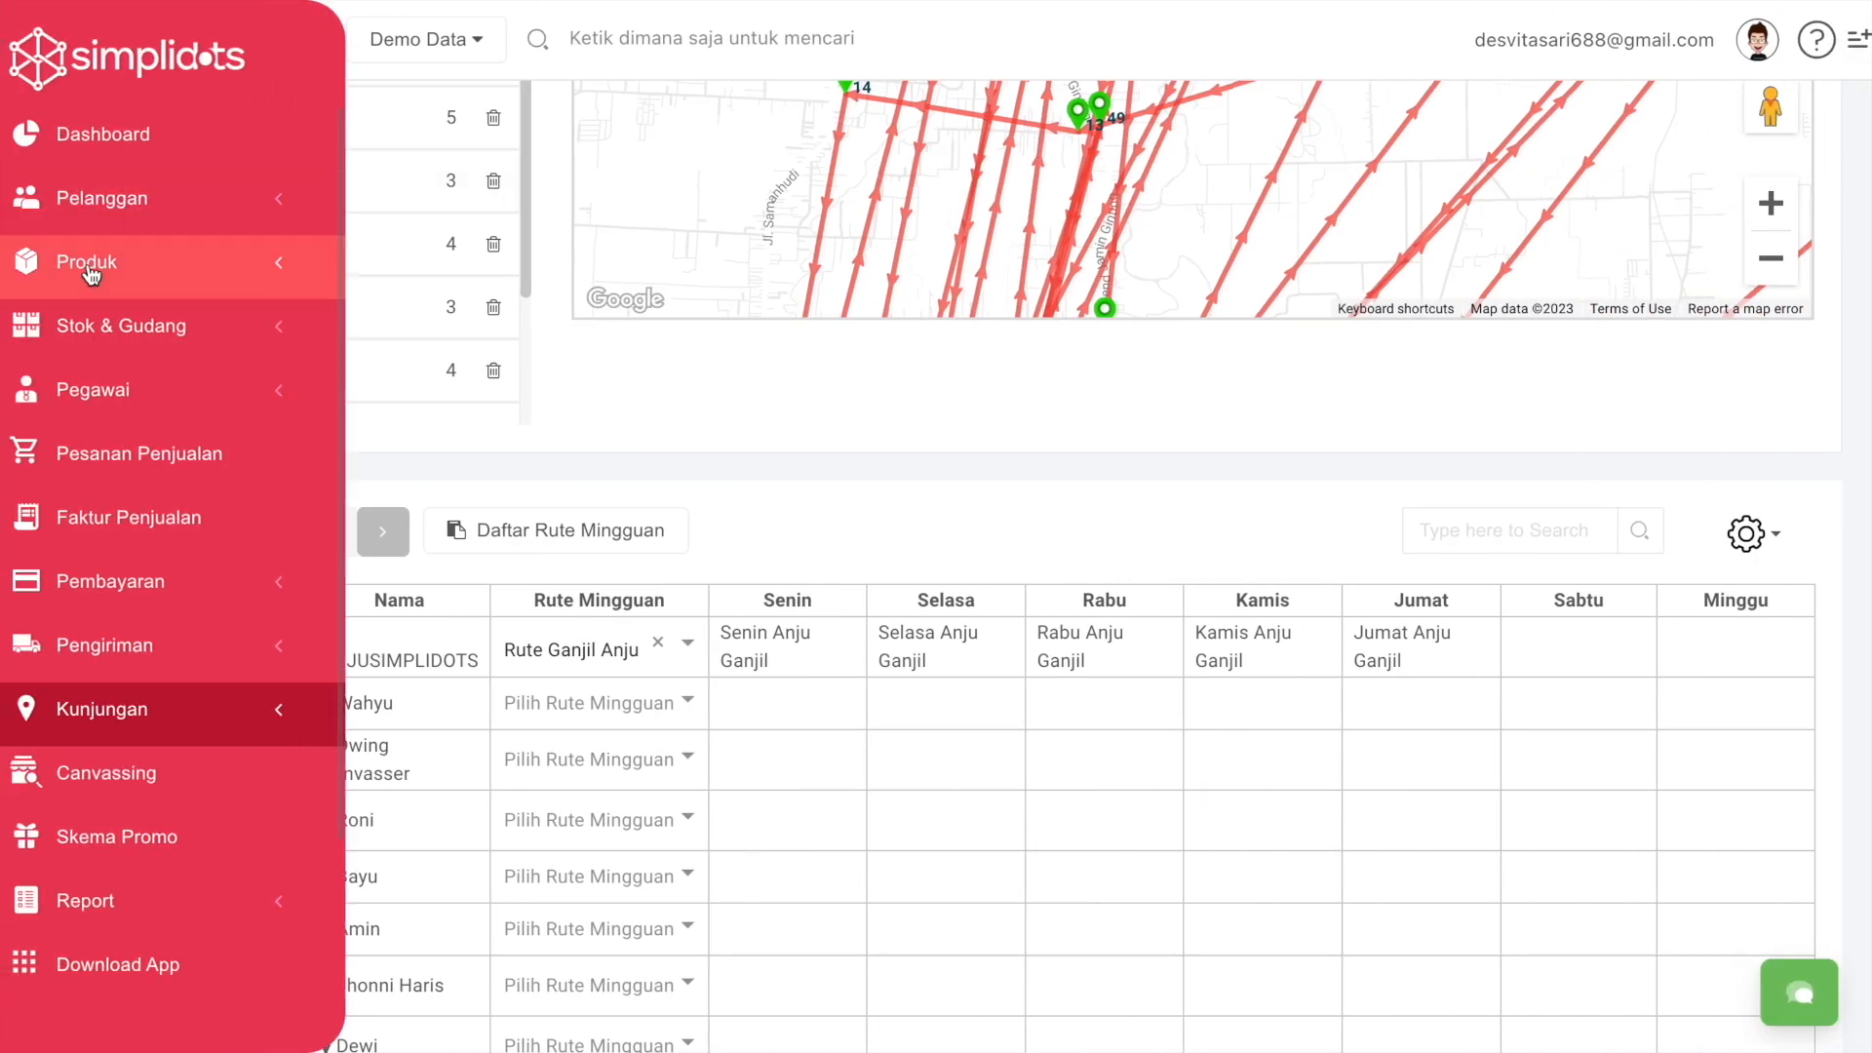
click(98, 199)
click(134, 282)
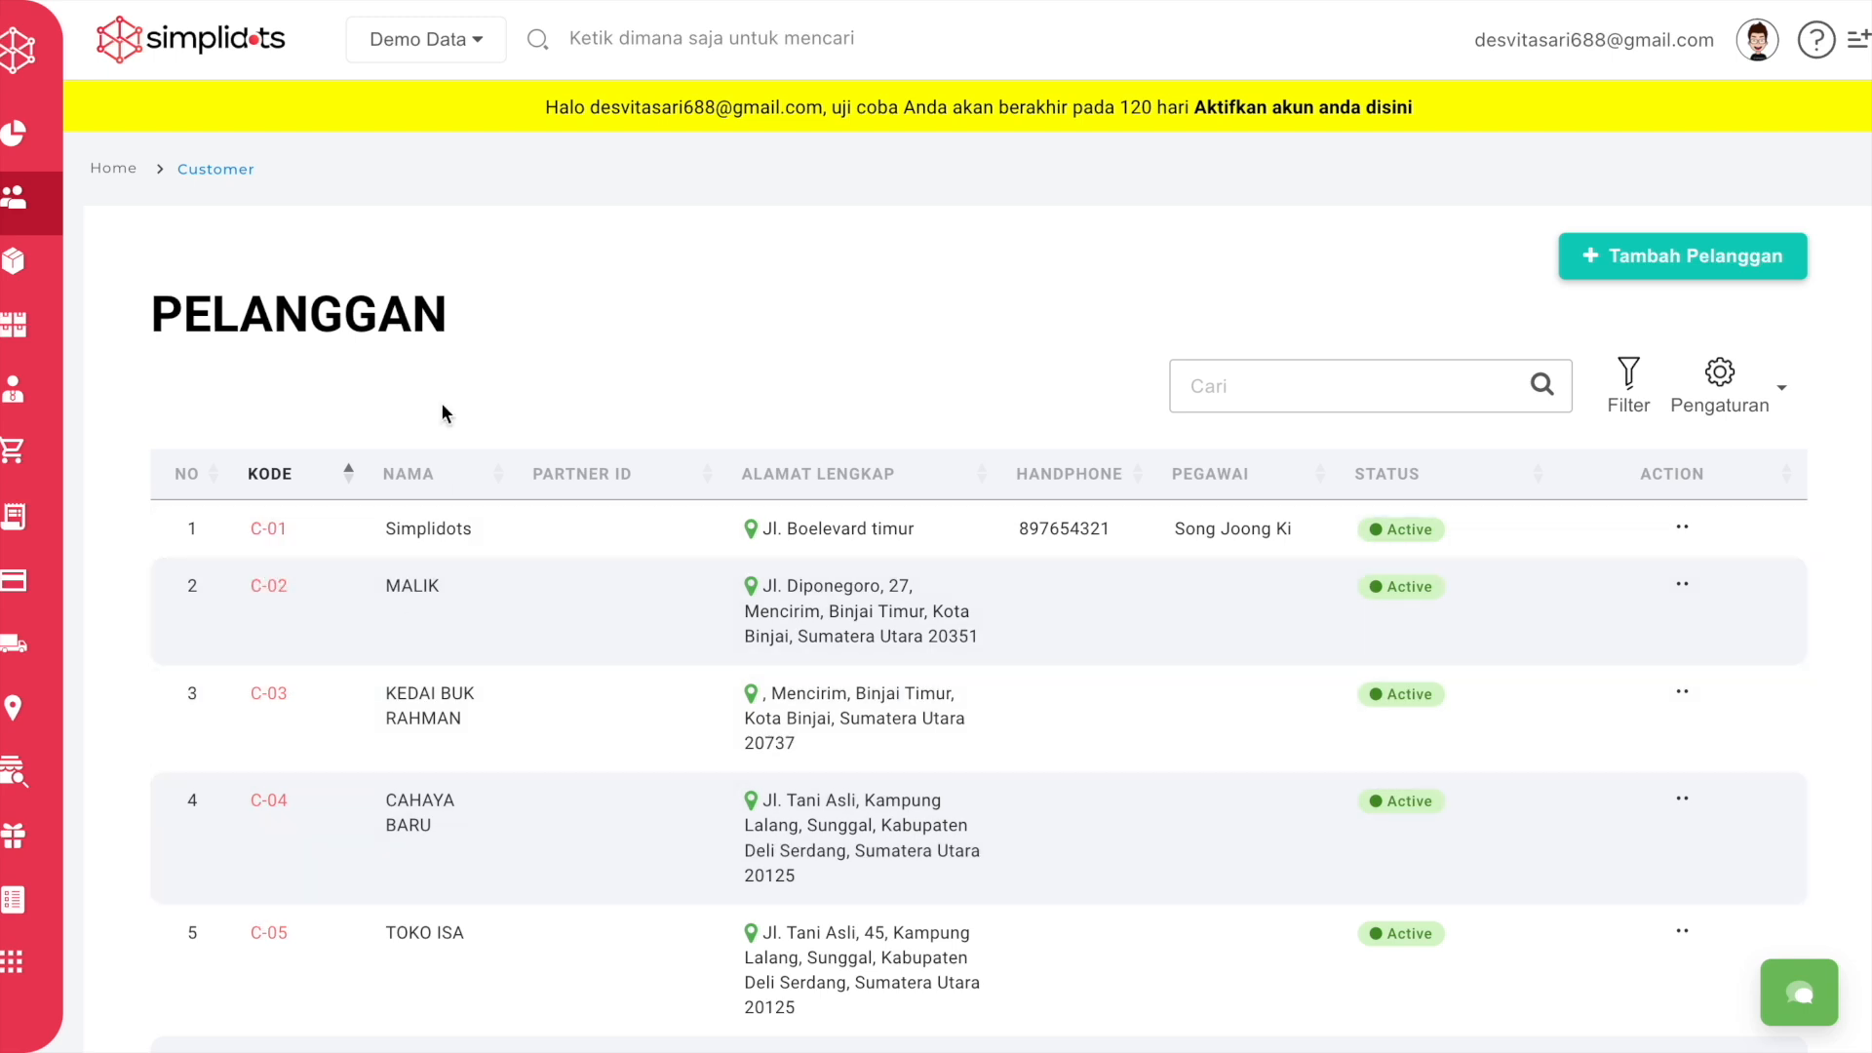
Switch back to the template workbook and fill C2:C11 with consecutive customer codes, extending the first two codes from the customer list
key(ctrl+Left)
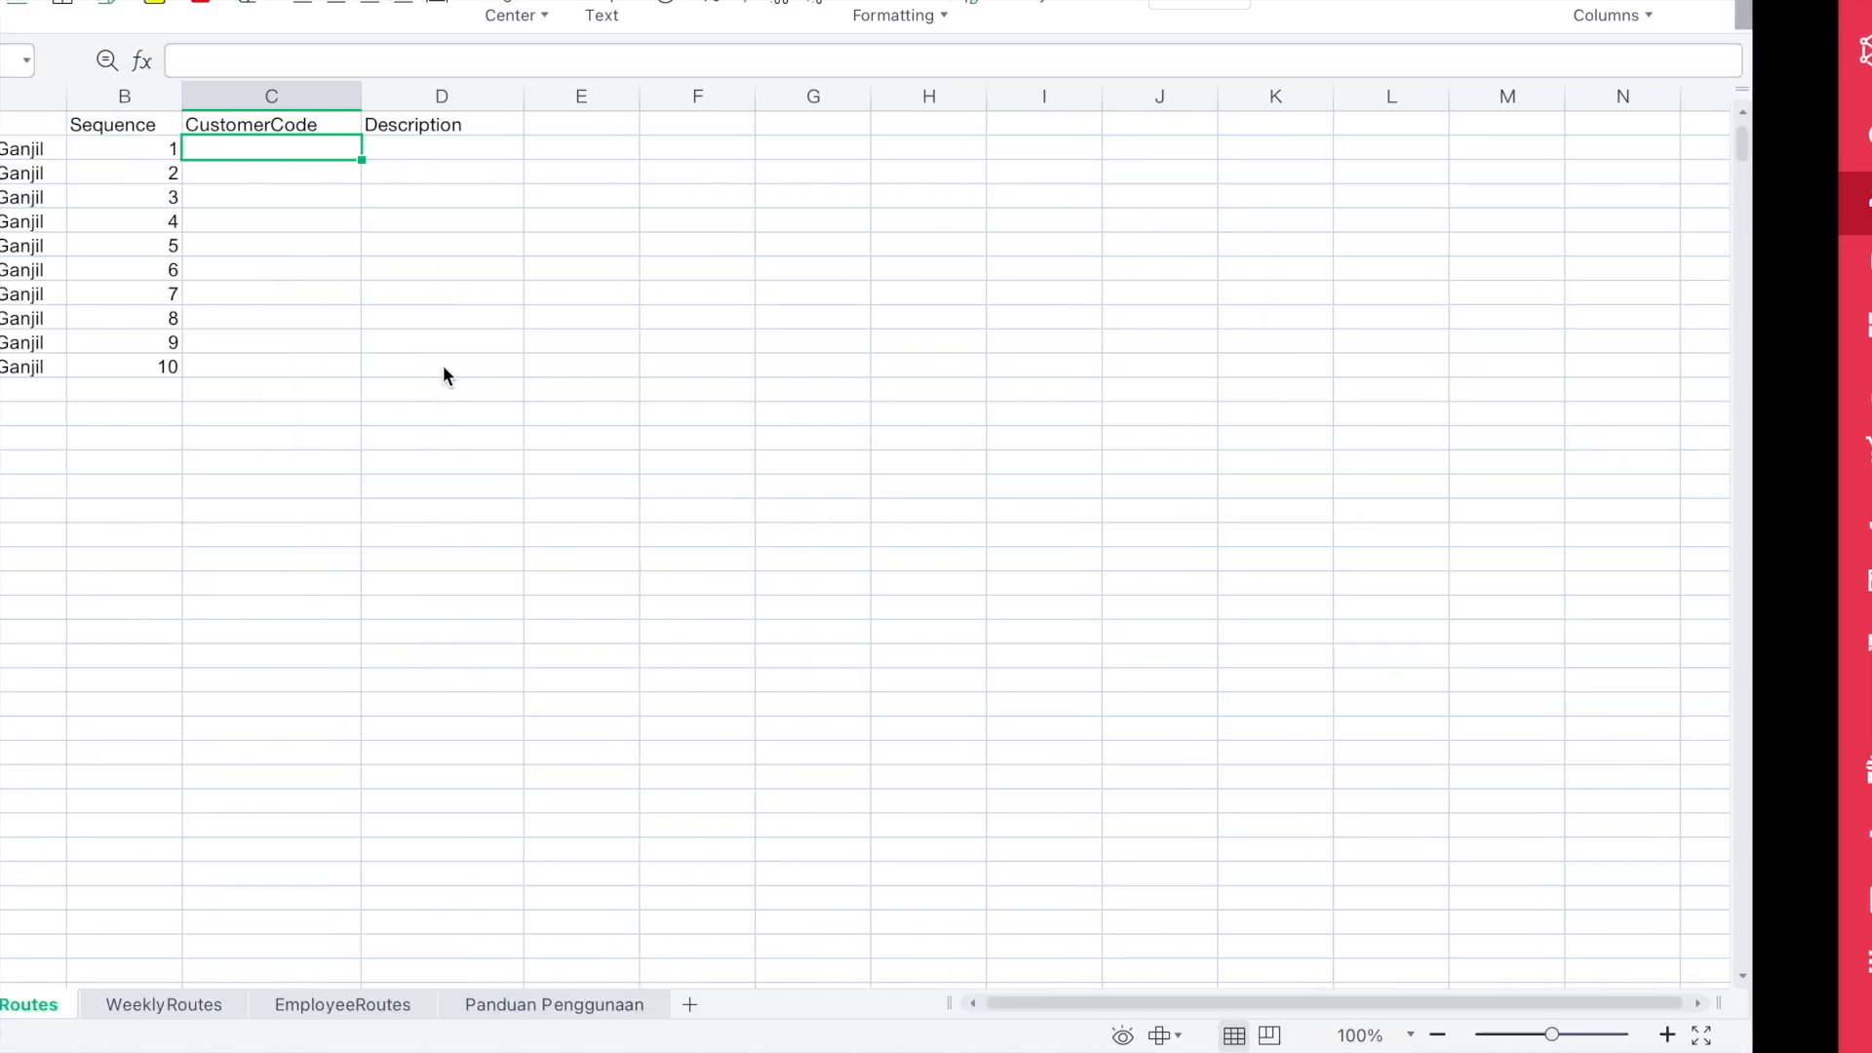
text(C-01)
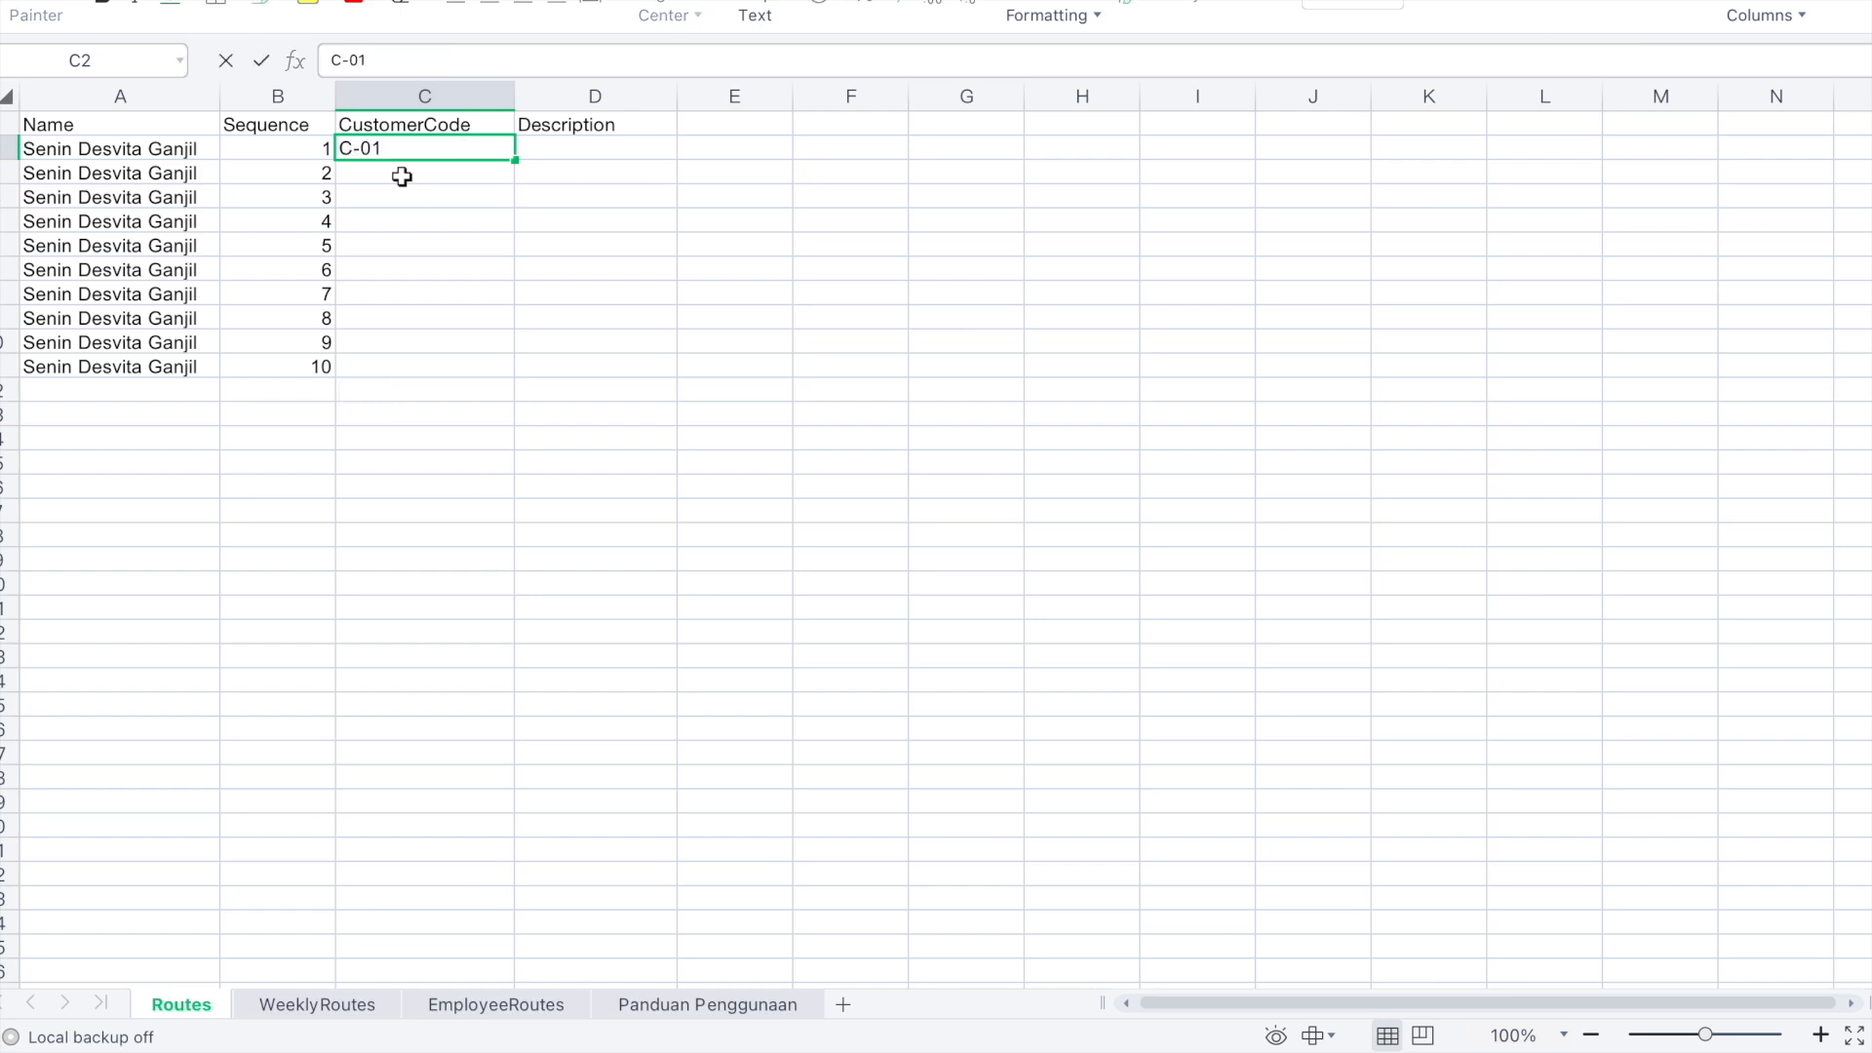
key(Return)
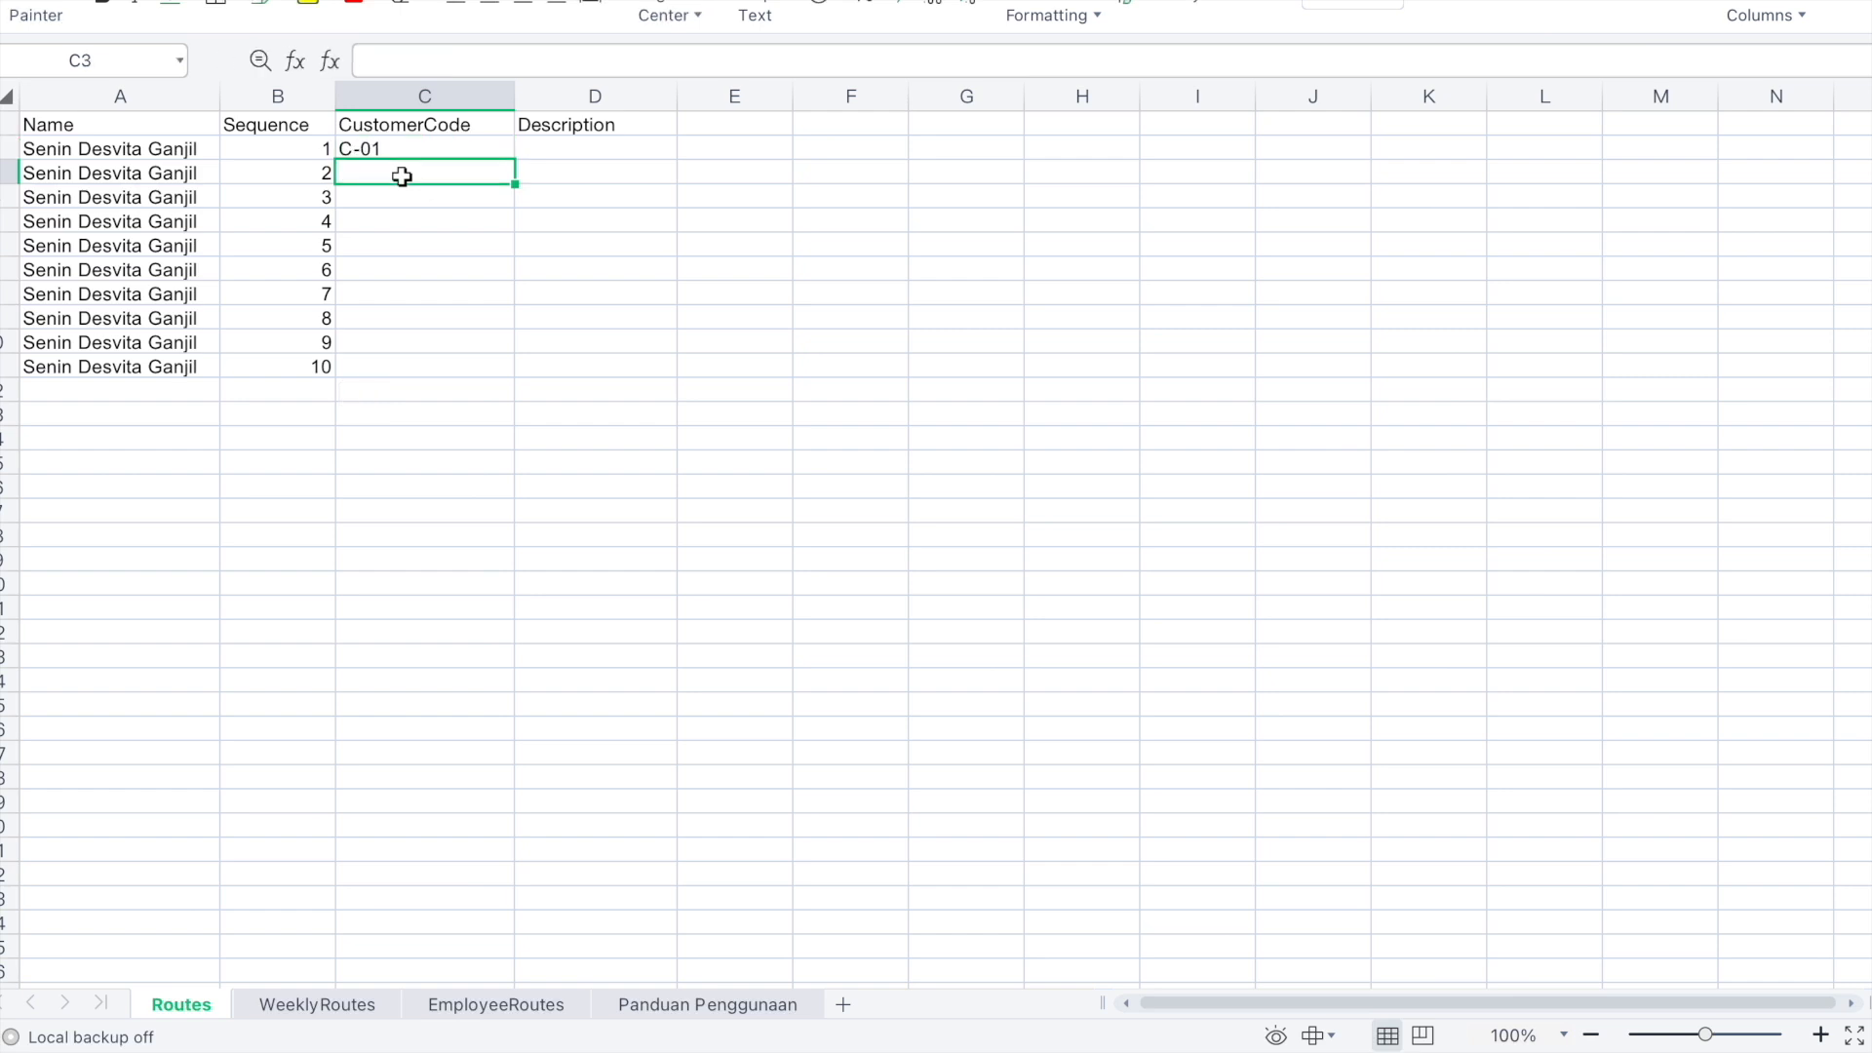
text(C)
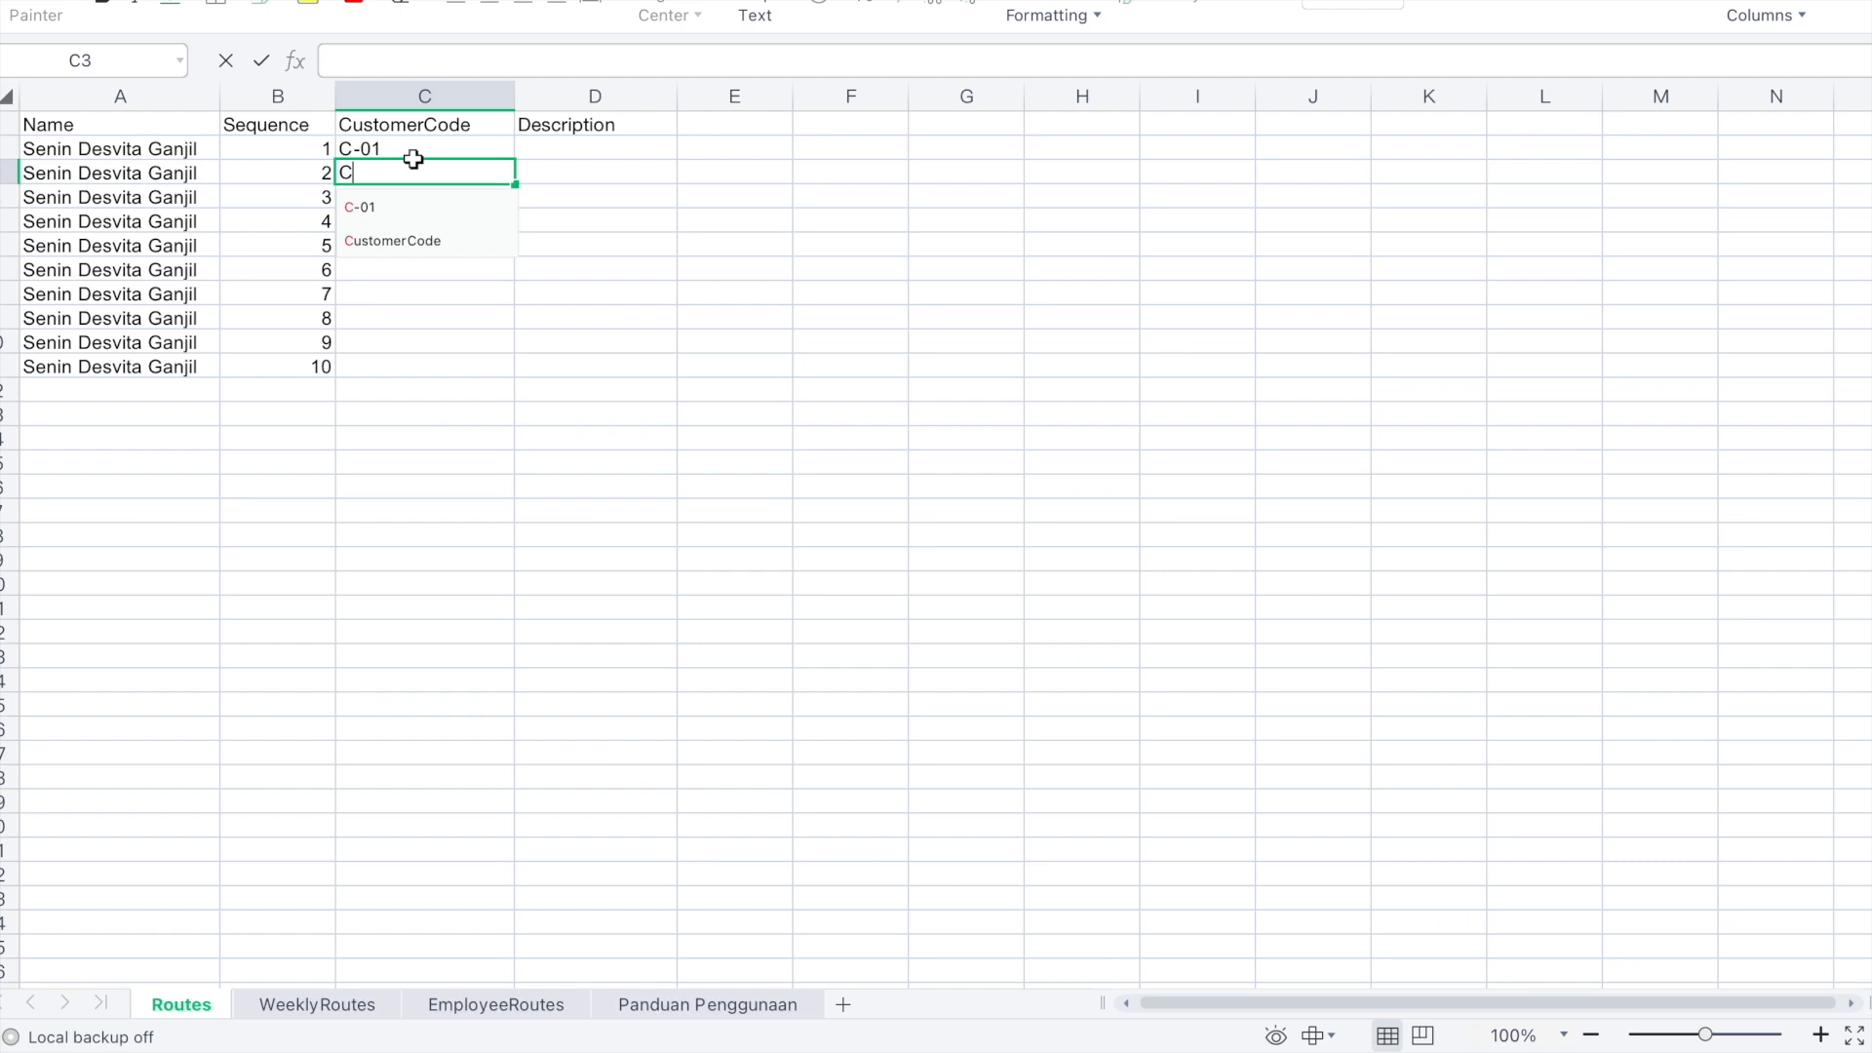
text(-02)
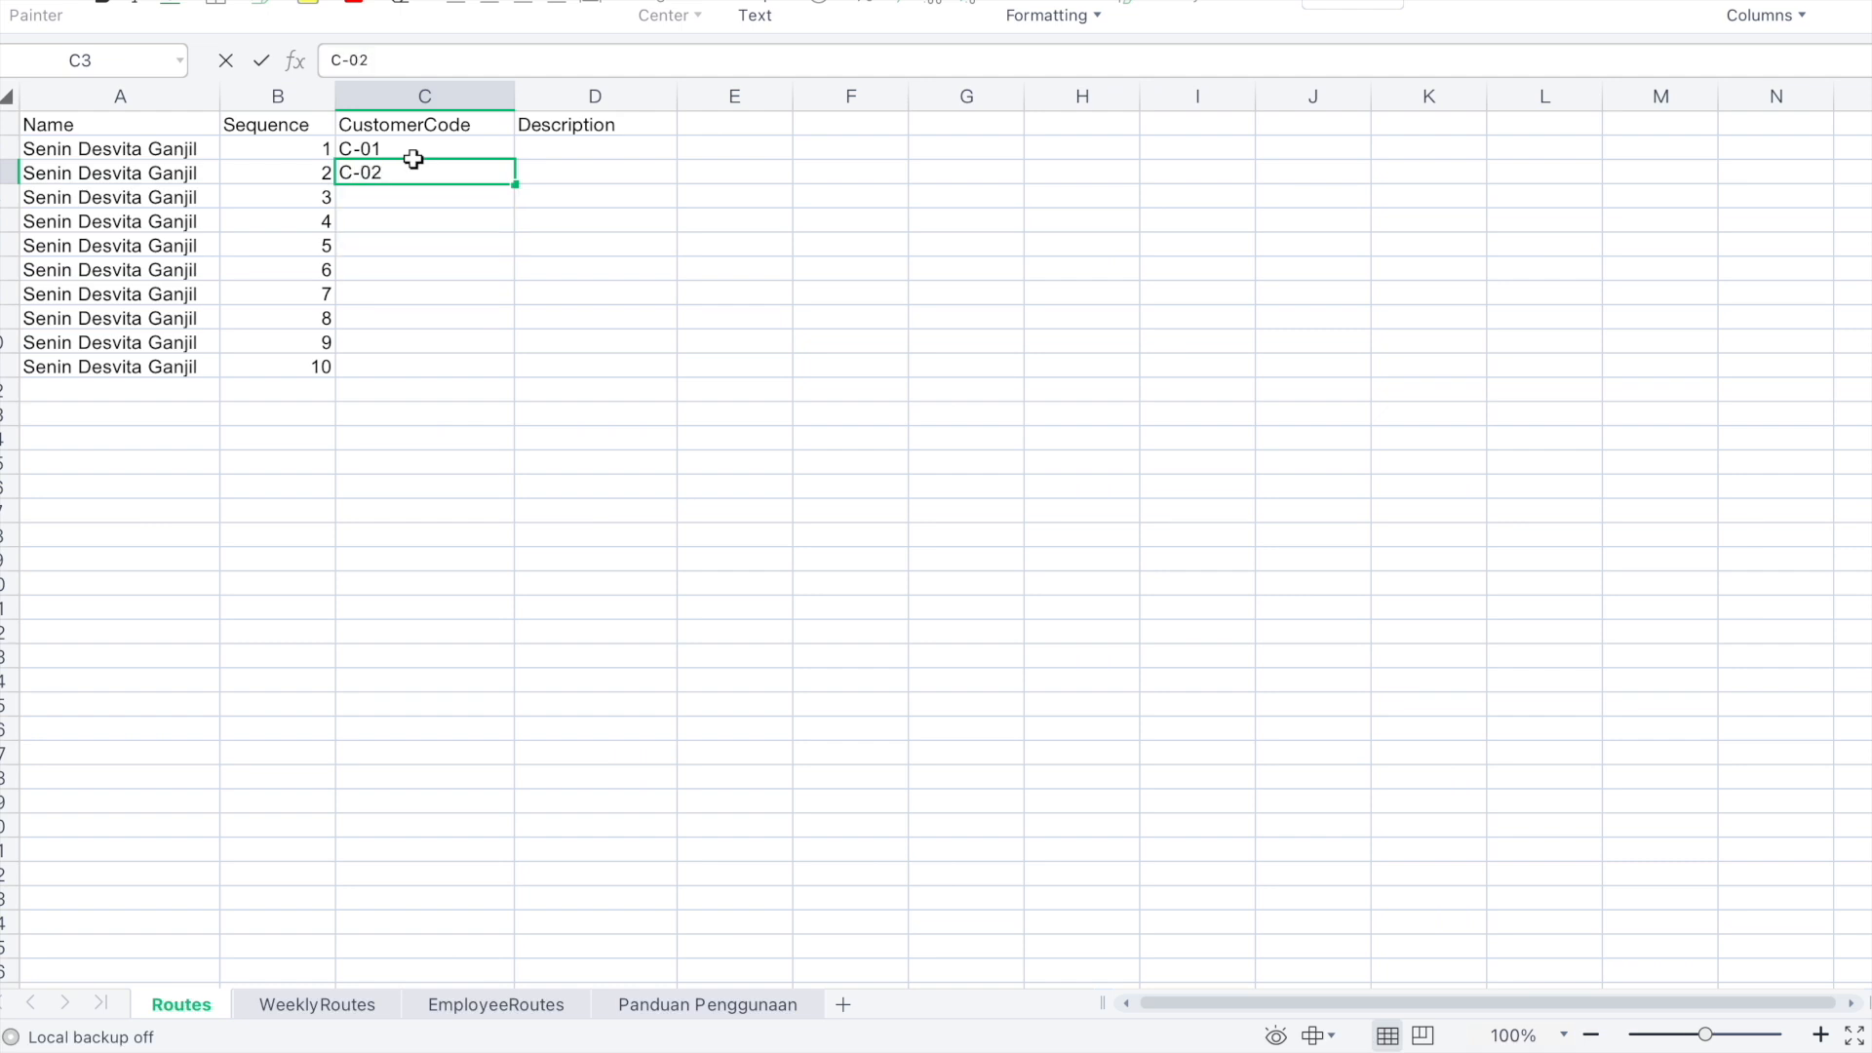
drag(431, 152, 433, 173)
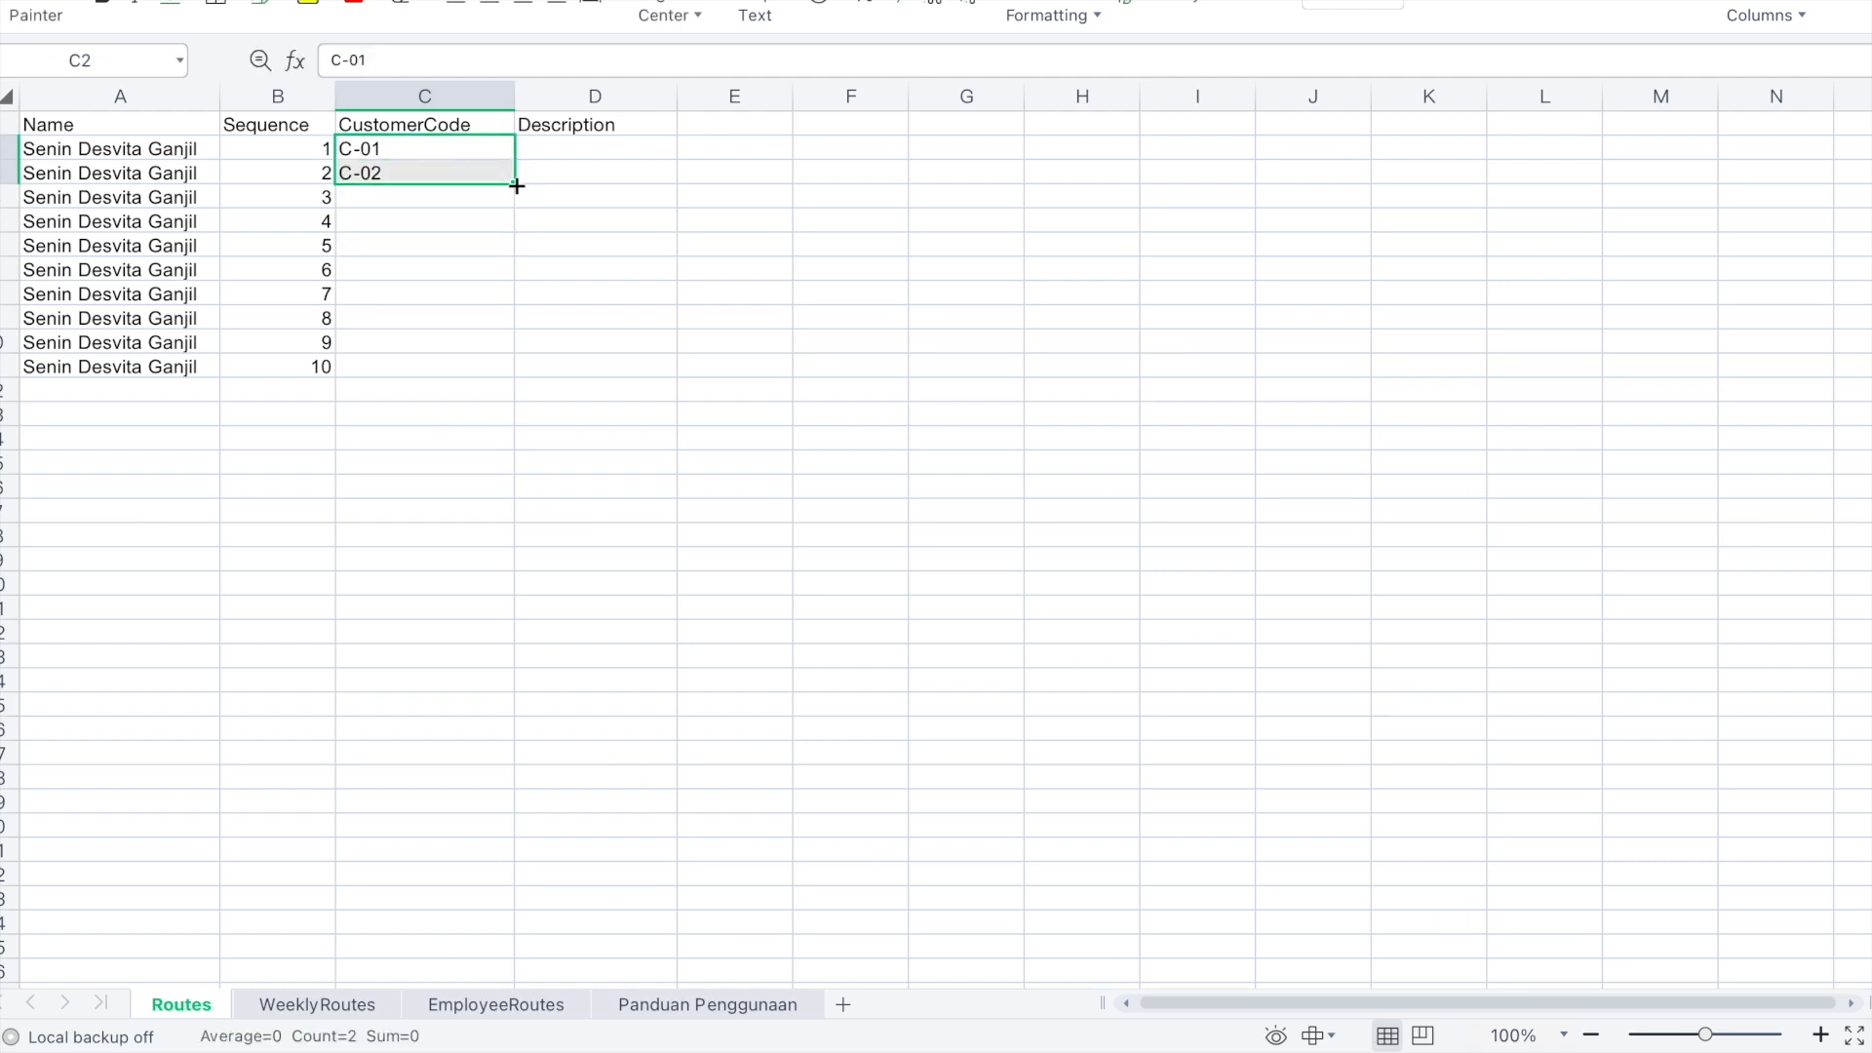
double_click(514, 183)
Fill A12:A16 of the Name column with a route name made of Selasa, the employee's name and Ganjil
click(299, 382)
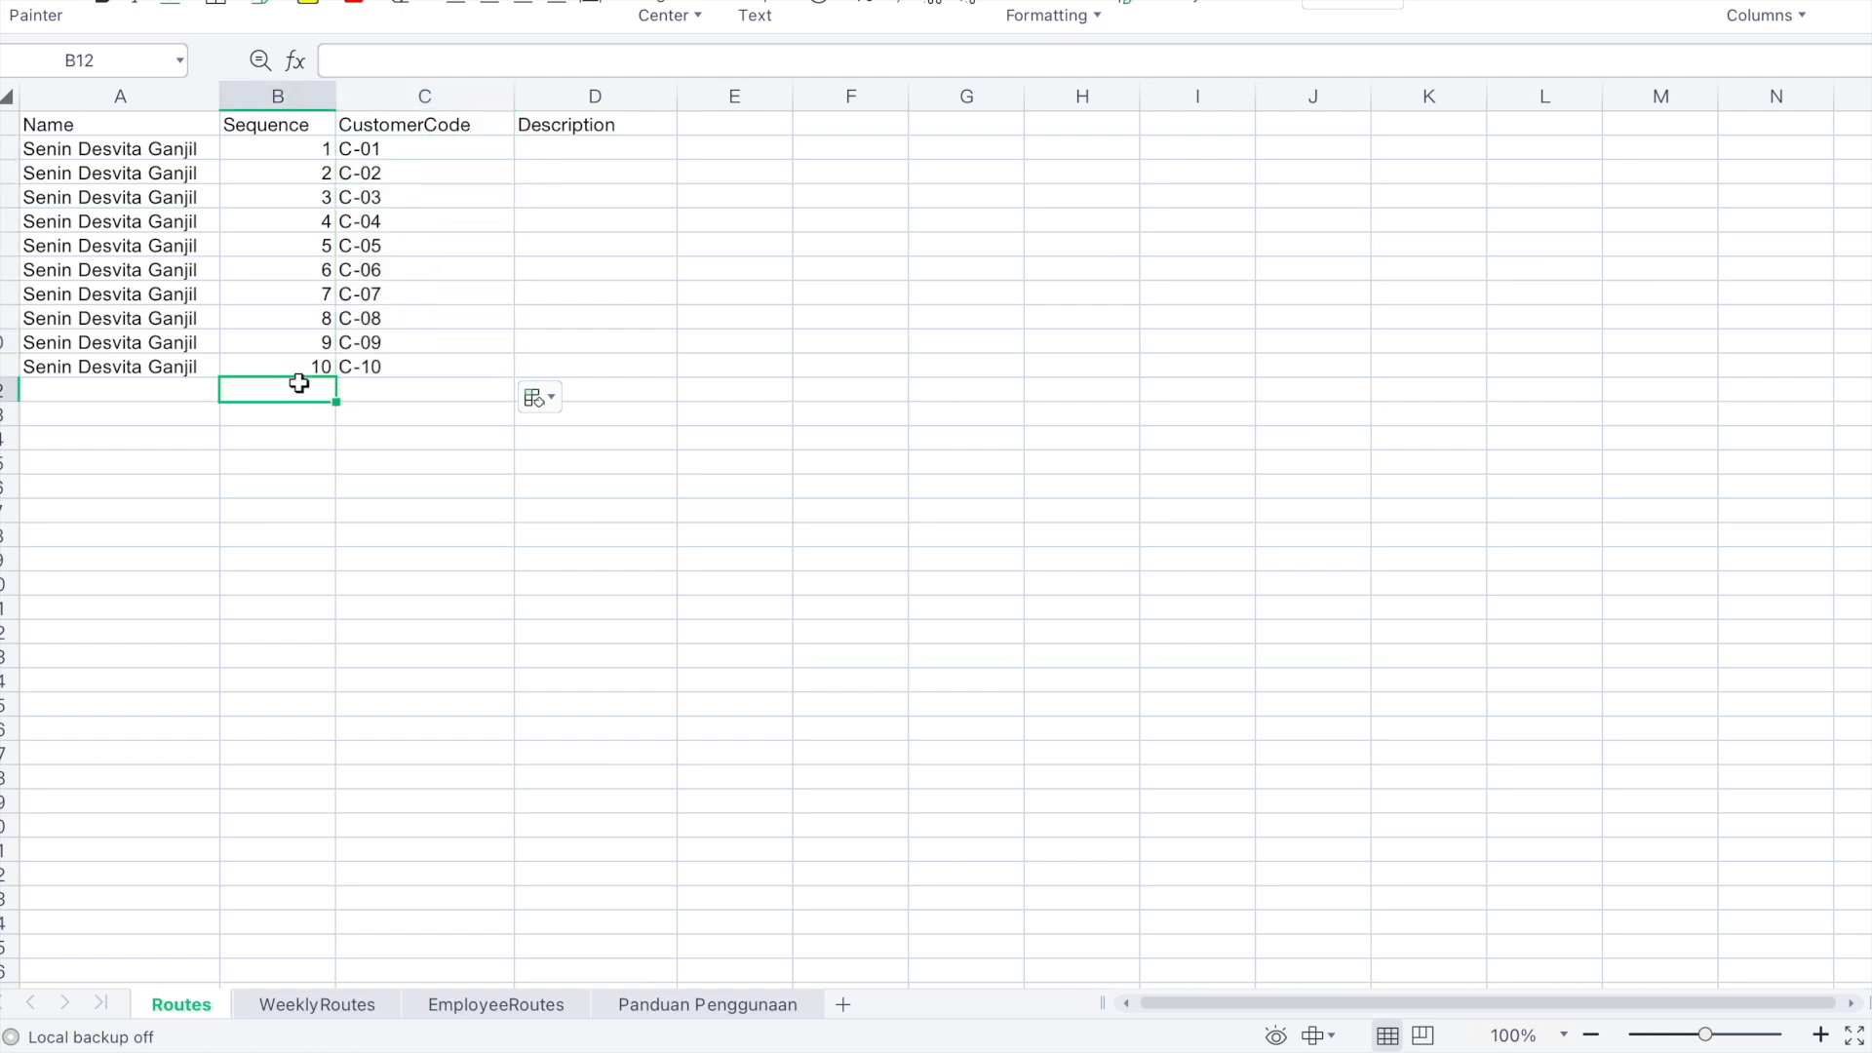
click(378, 389)
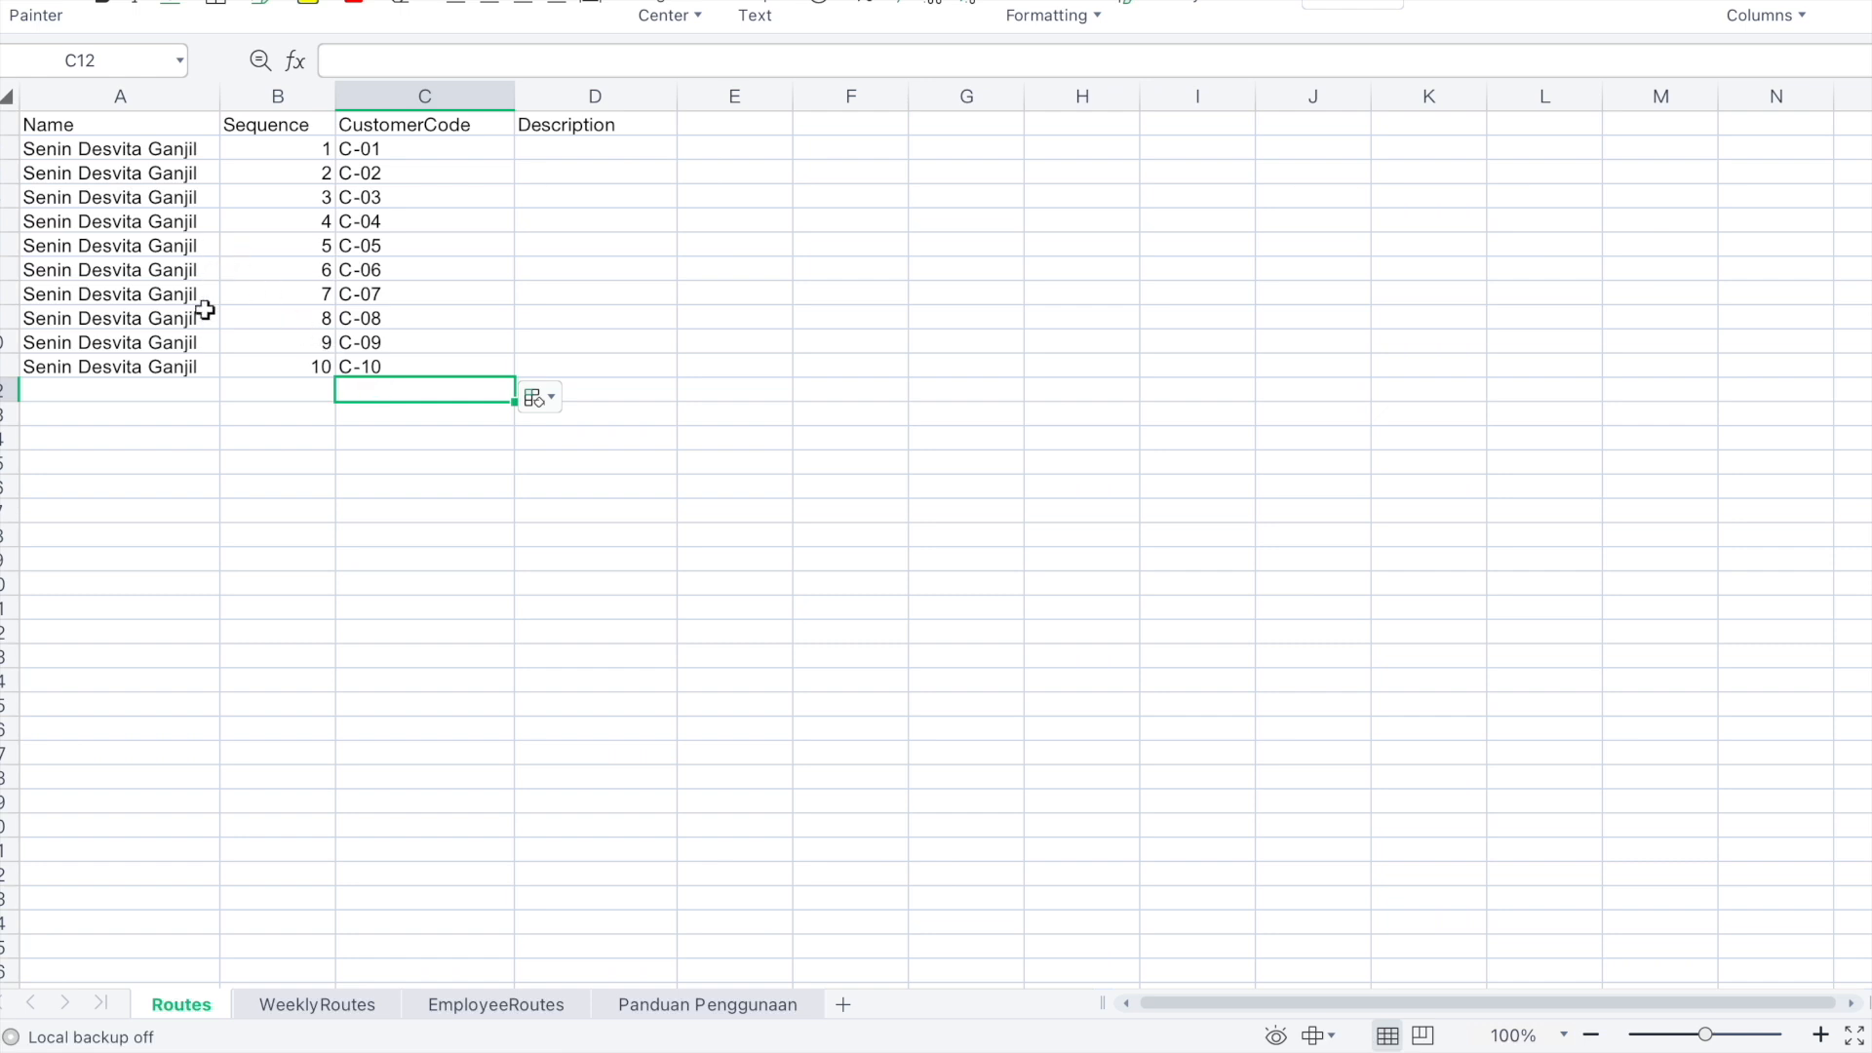
click(126, 399)
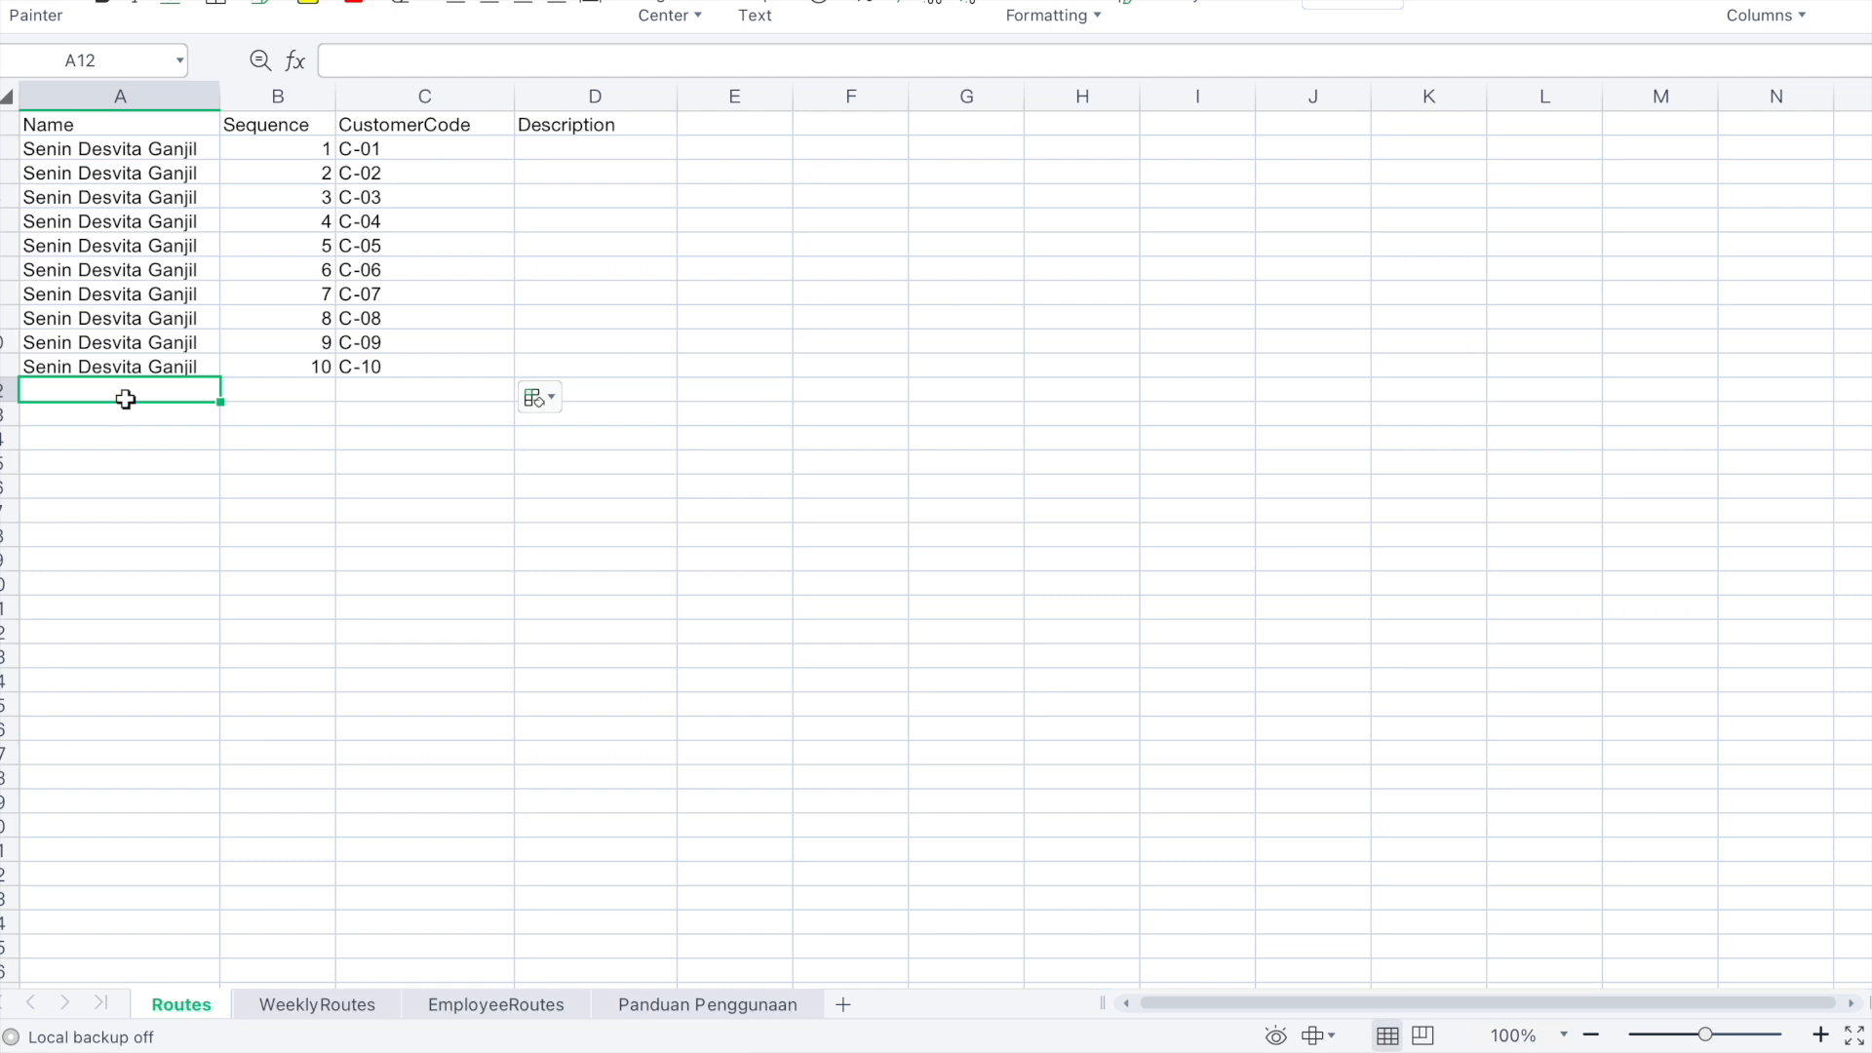
text(Selasa Desvita Ganjil)
click(275, 400)
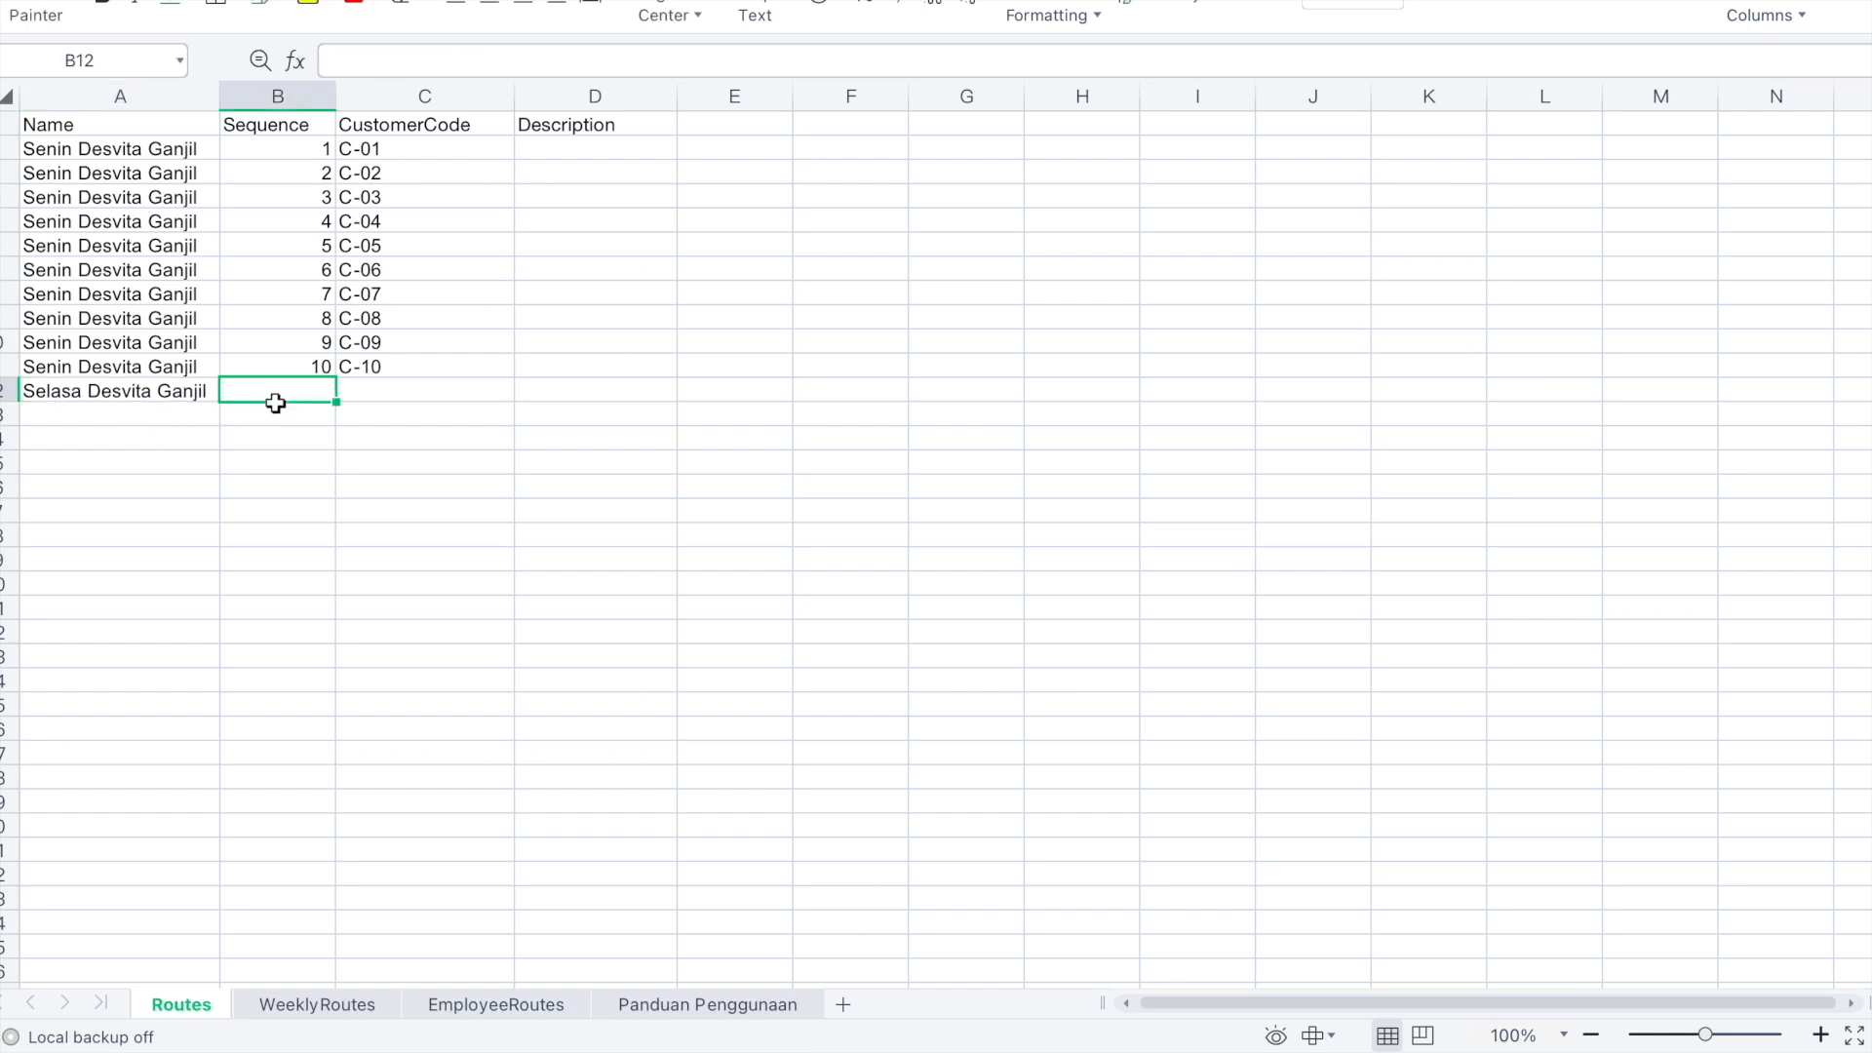
click(201, 397)
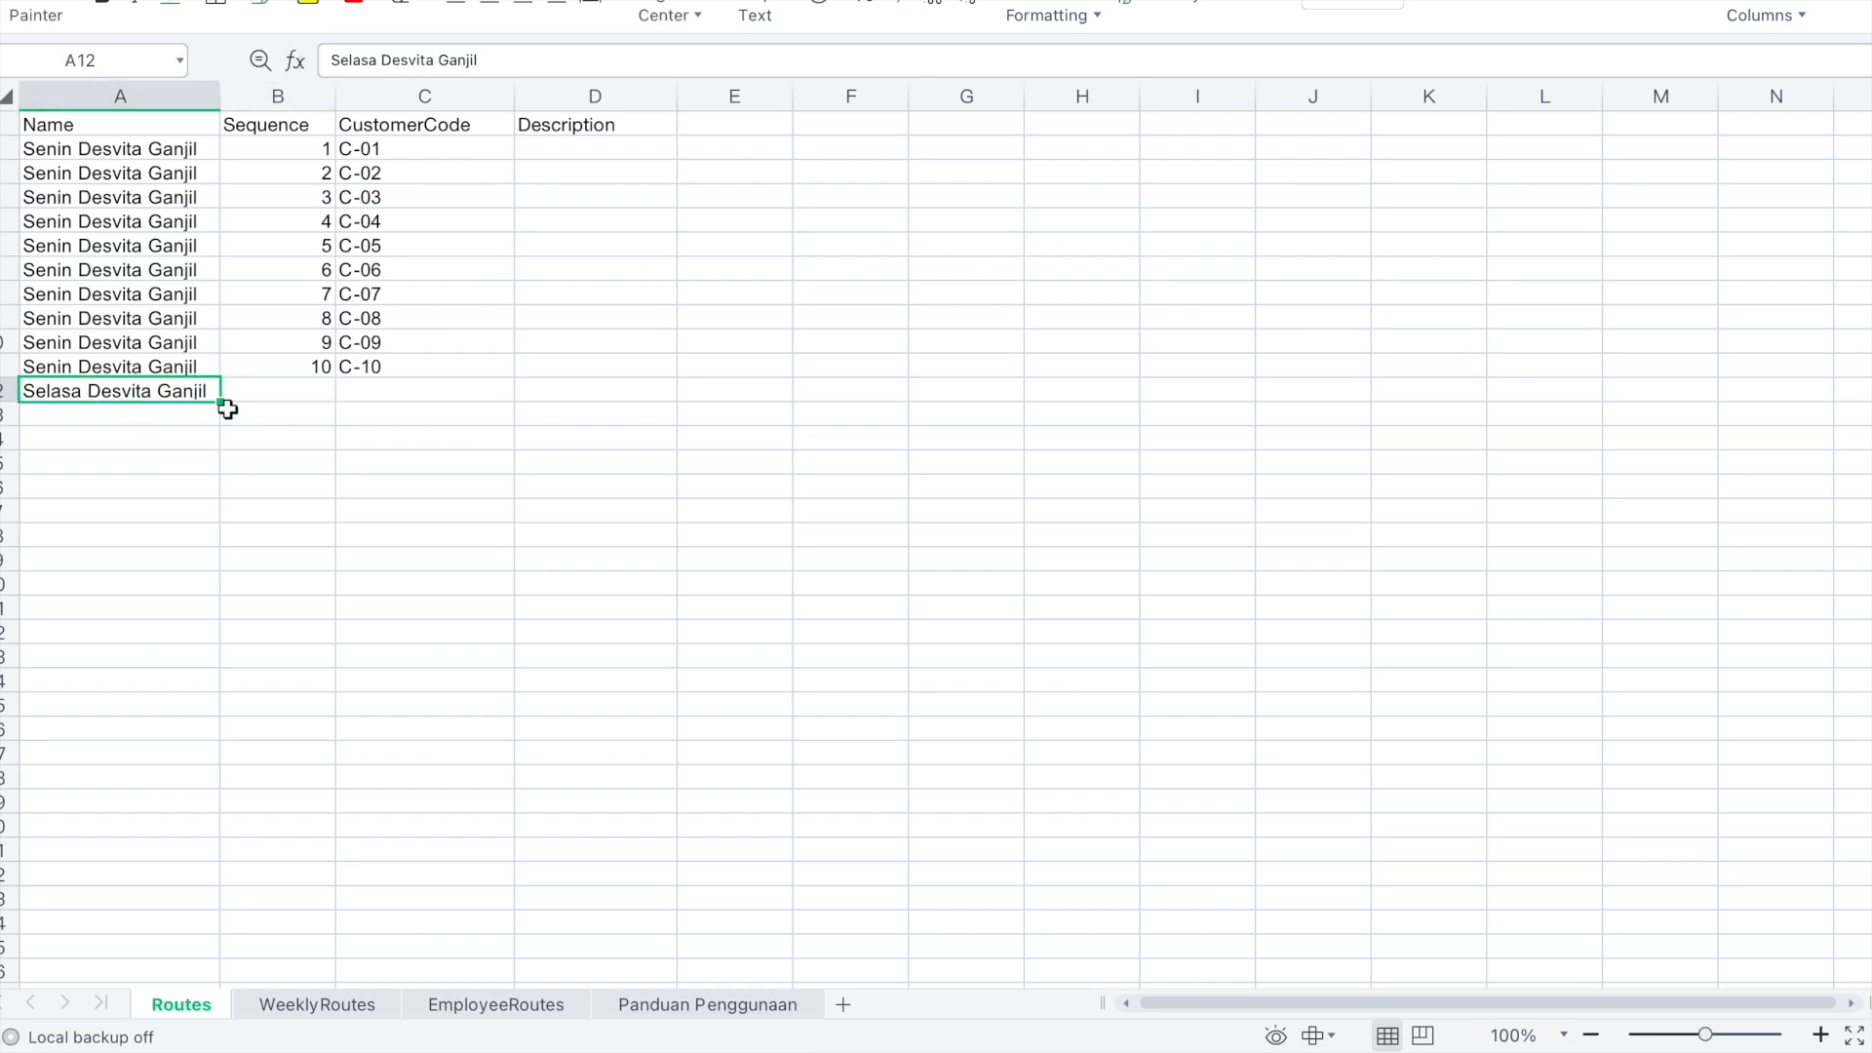
drag(220, 401, 210, 490)
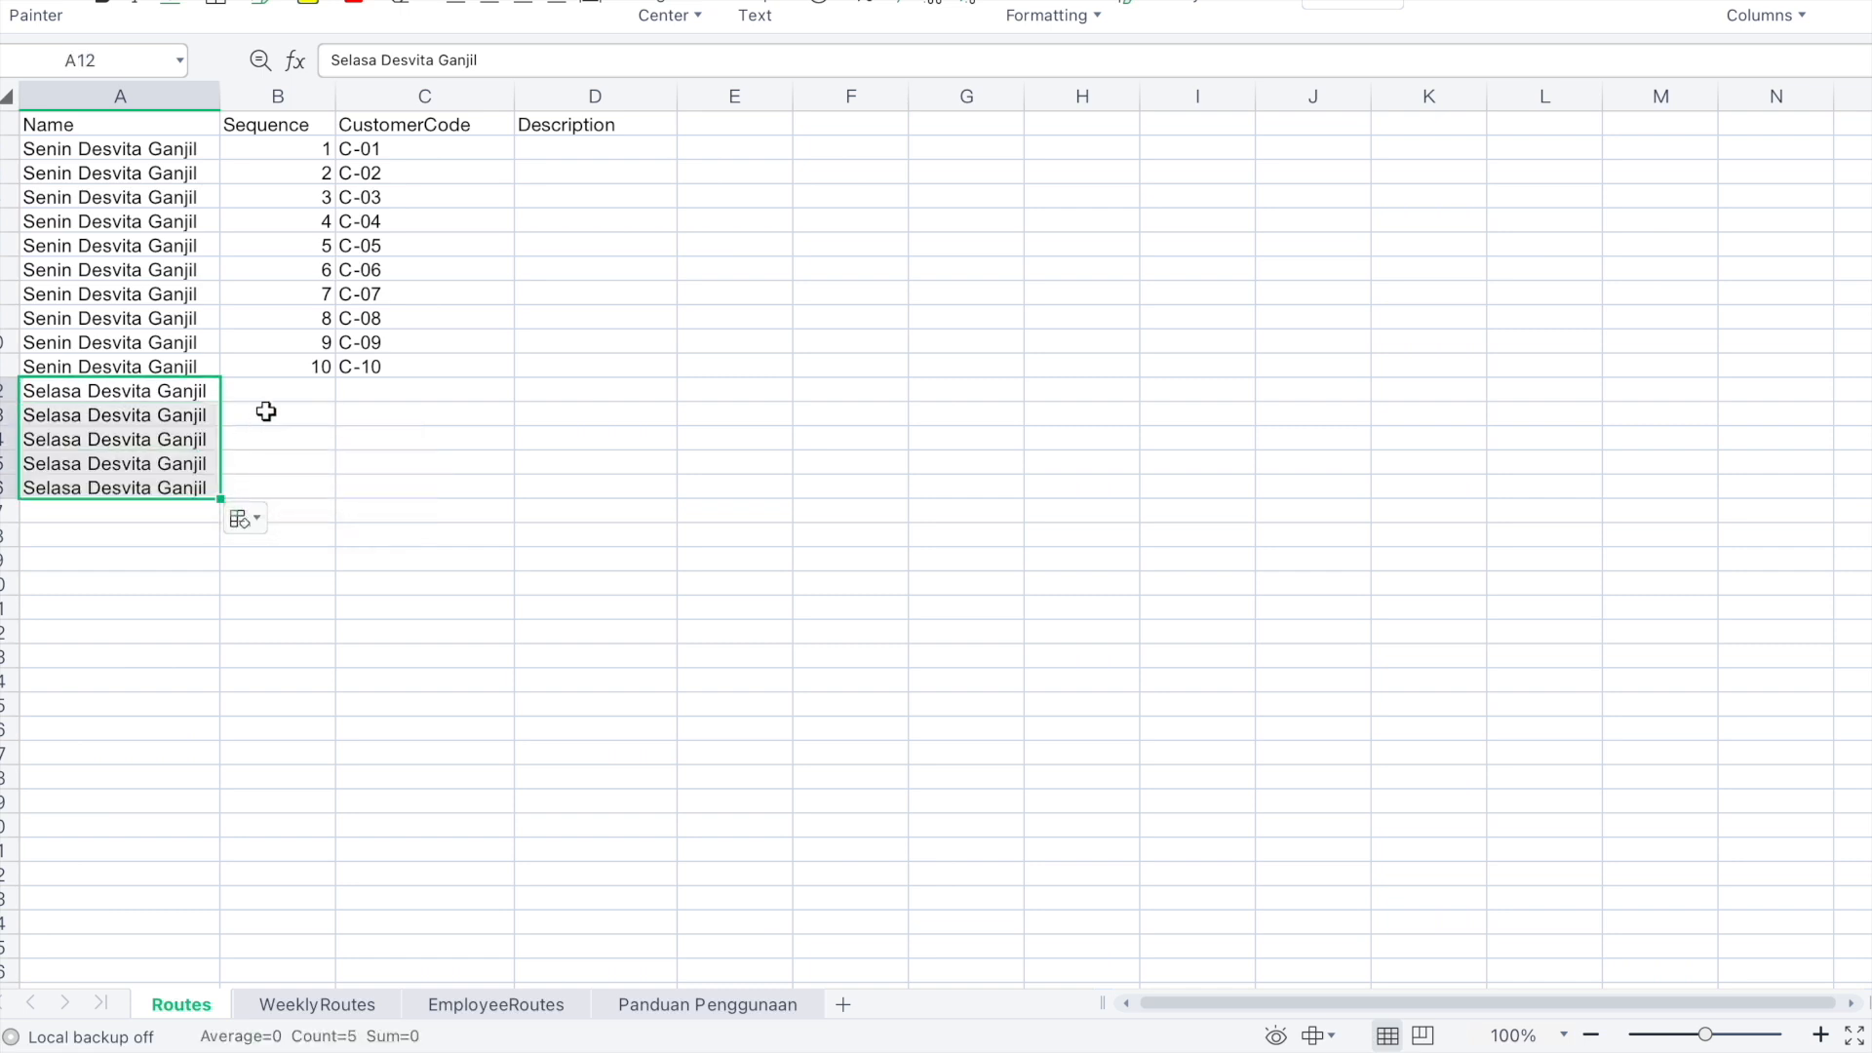
Number the Selasa route's visits from 1 to 5 in B12:B16 by extending the series 1, 2
click(269, 400)
text(1)
key(Return)
text(2)
key(Return)
click(289, 401)
drag(289, 401, 338, 489)
Copy the last five Senin customer codes from C7:C11 into C12:C16 for the Selasa route
click(368, 439)
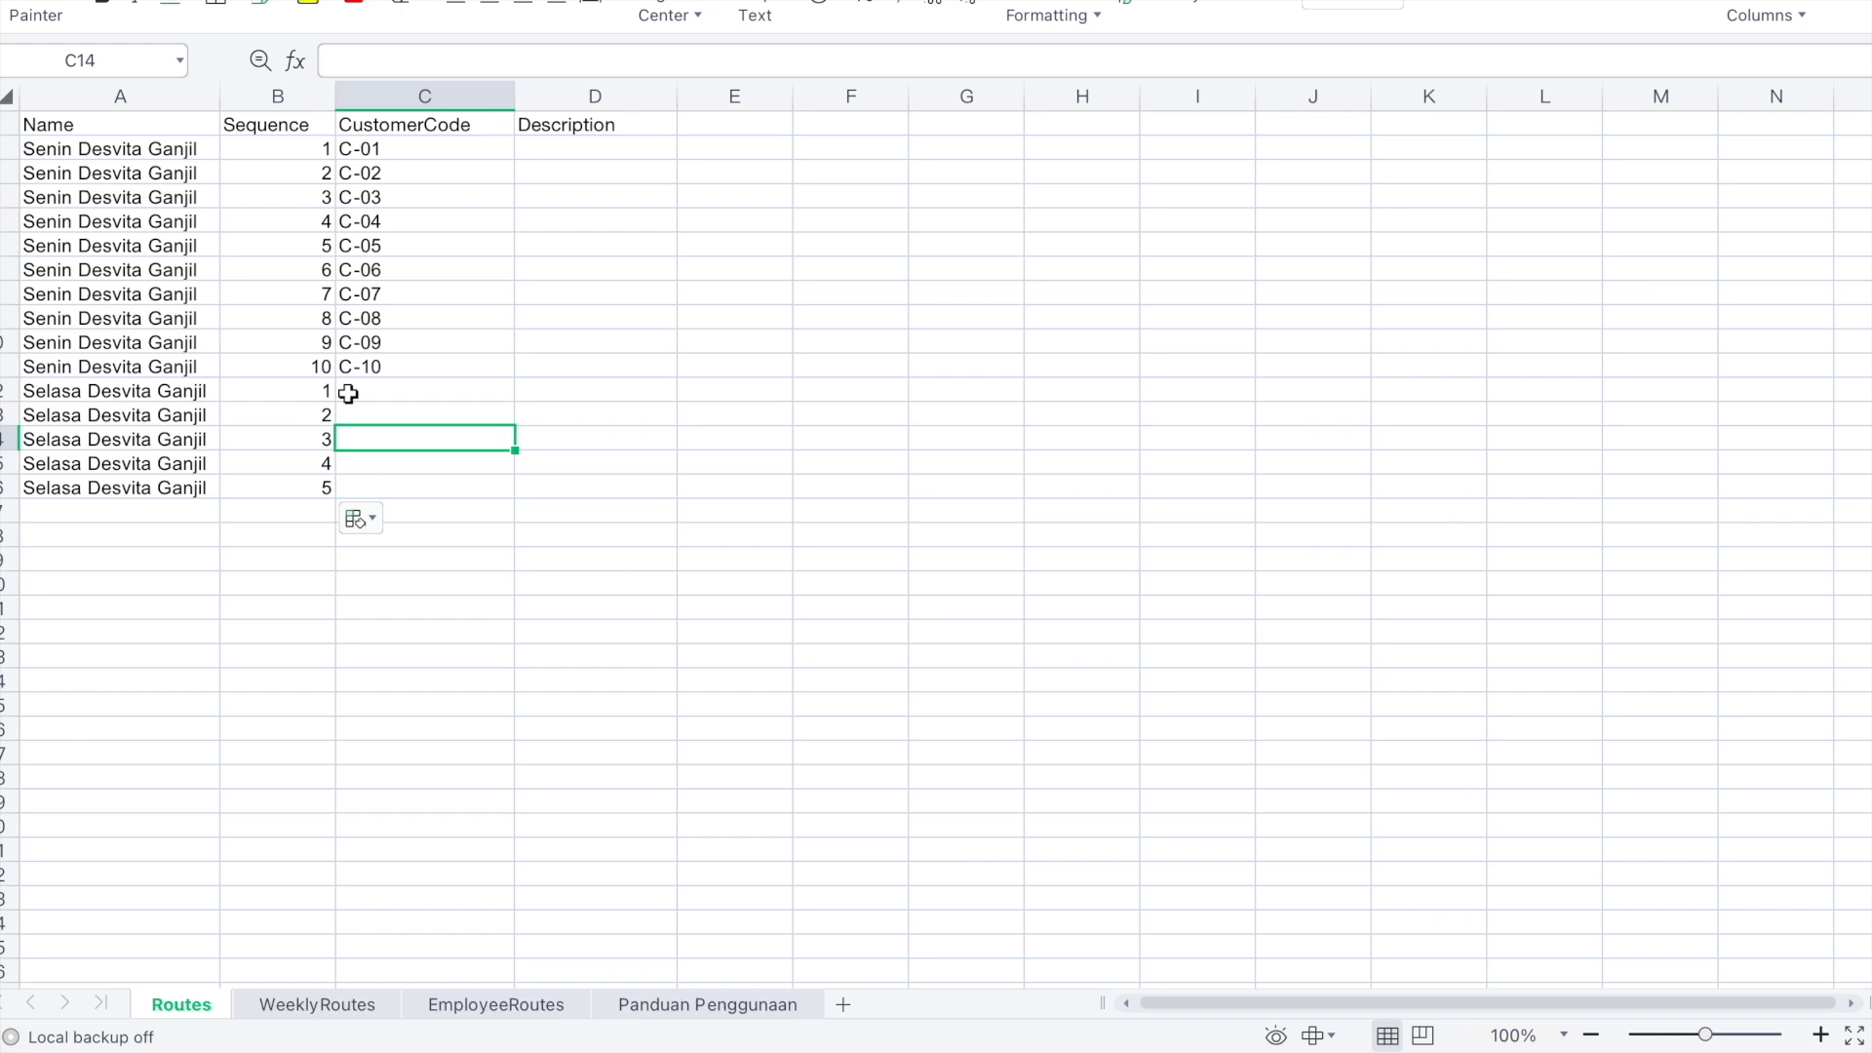
drag(388, 271, 393, 364)
key(ctrl+c)
click(380, 397)
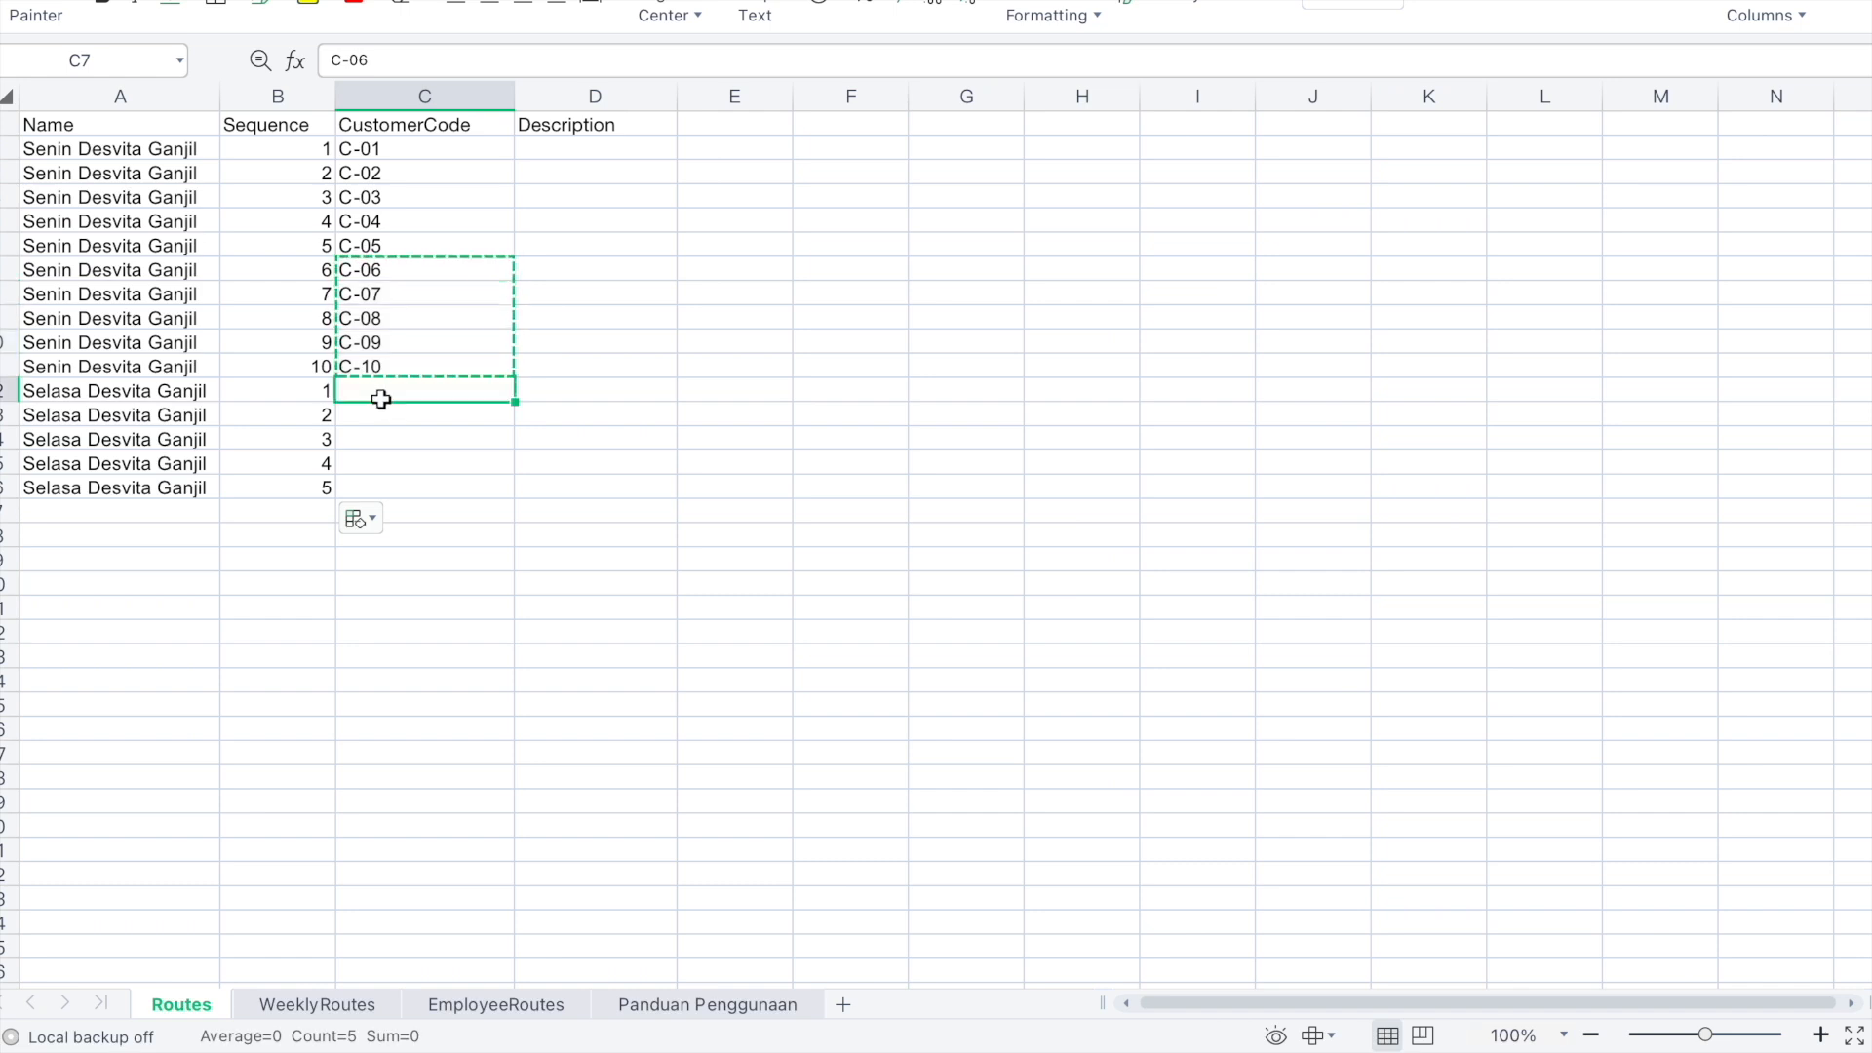
key(ctrl+v)
click(612, 386)
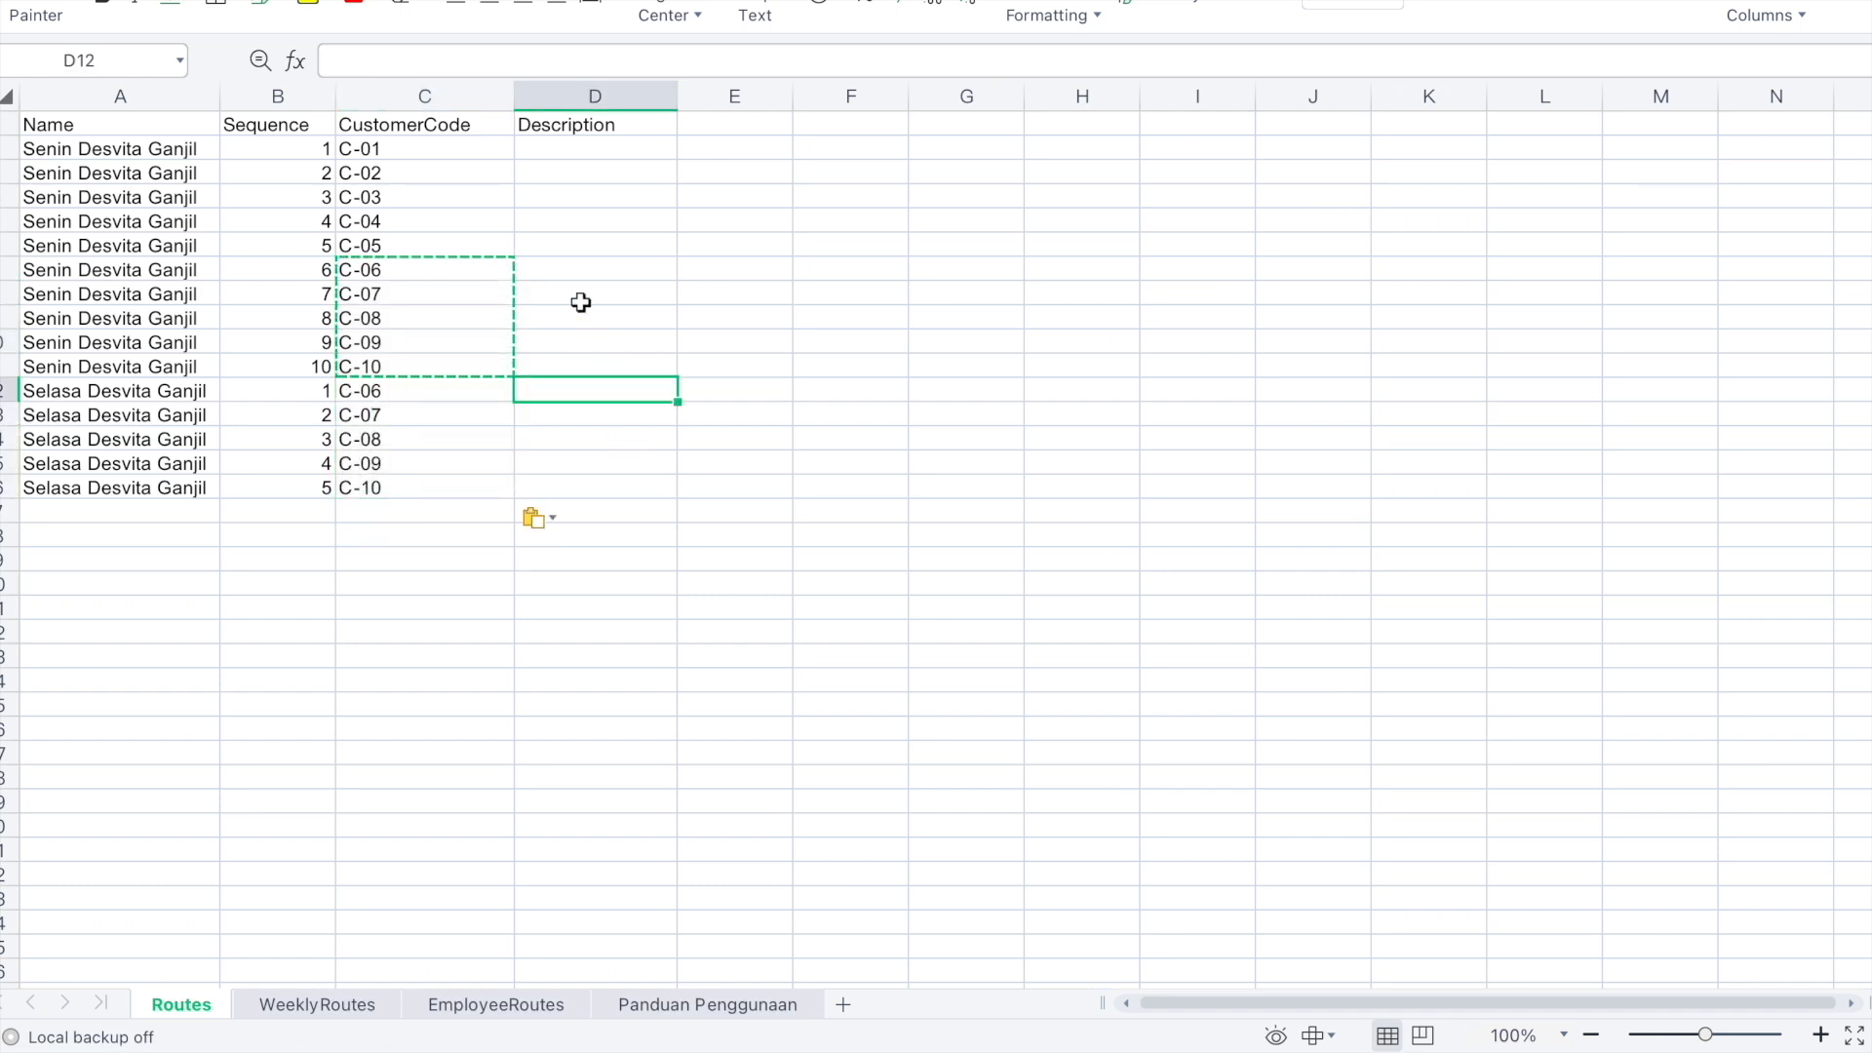
click(439, 264)
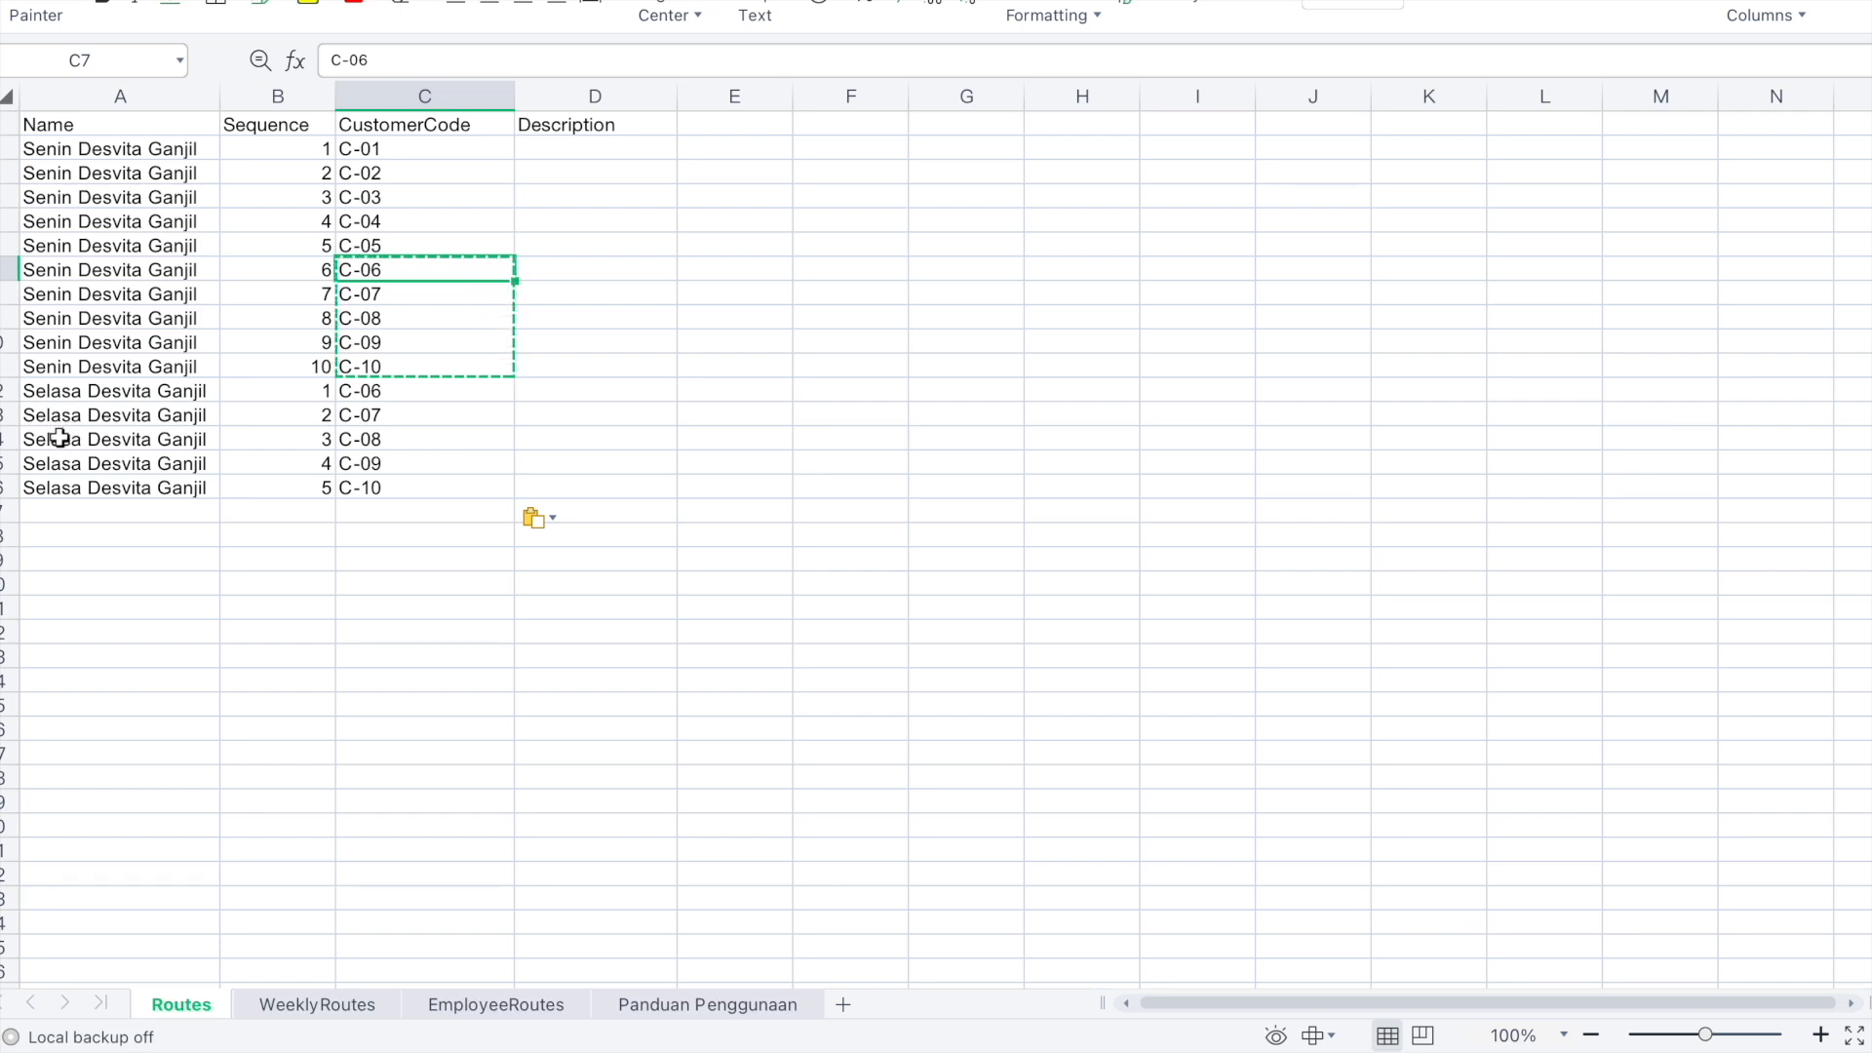
Fill A17:A20 with a route name made of Rabu, the employee's name and Ganjil
click(54, 491)
click(54, 513)
text(Rabu Desvita )
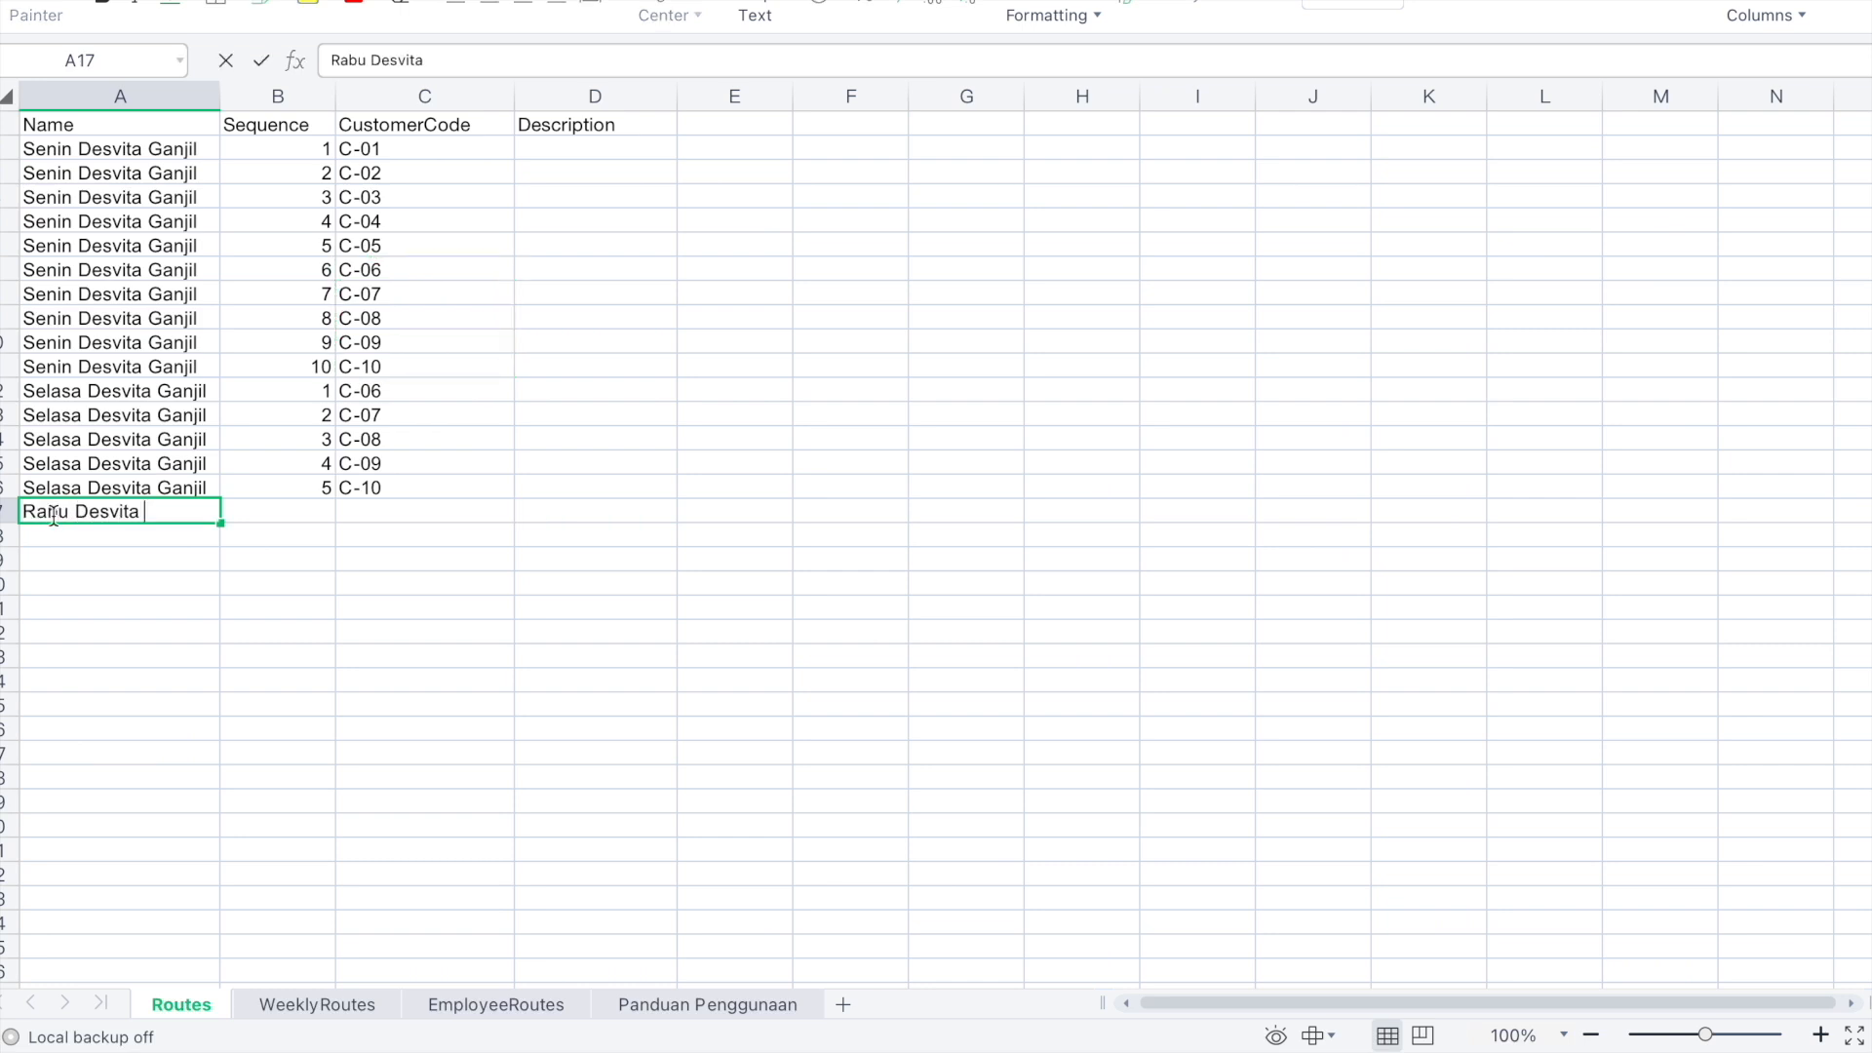
text(Ganjil)
key(Return)
click(82, 518)
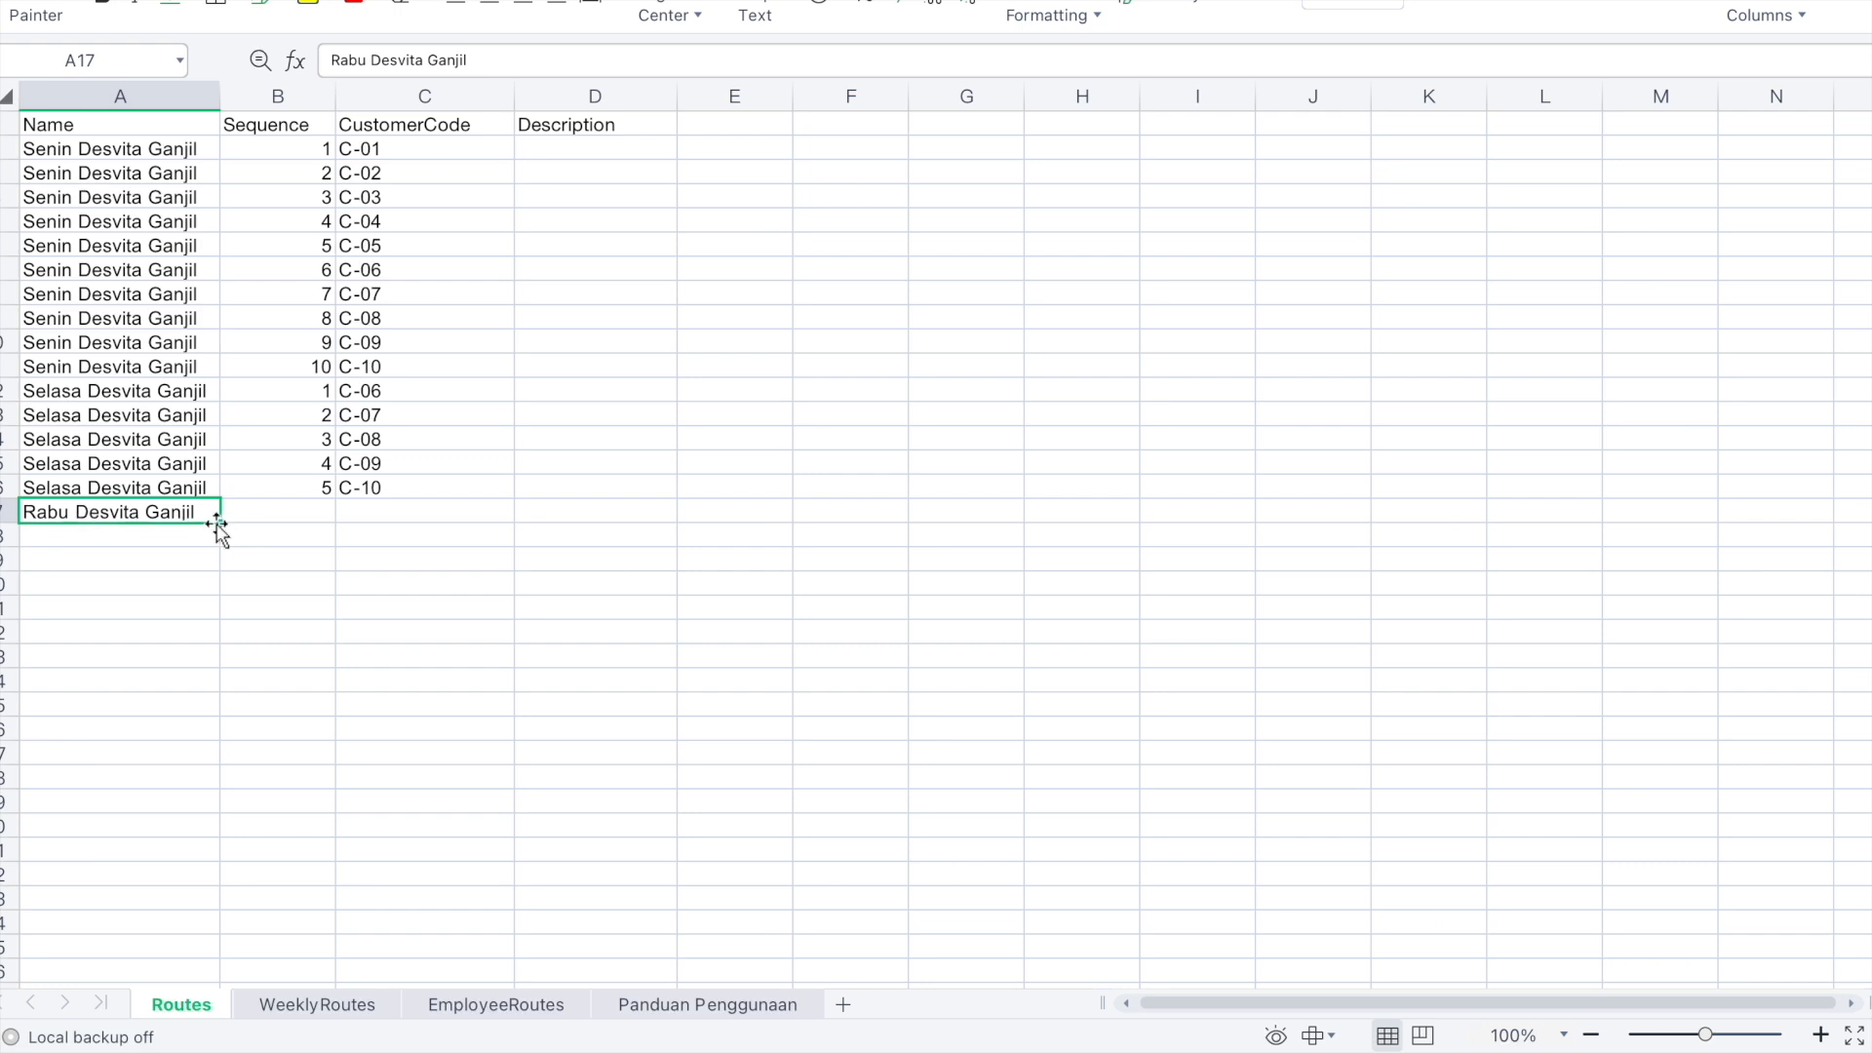
drag(216, 525, 217, 604)
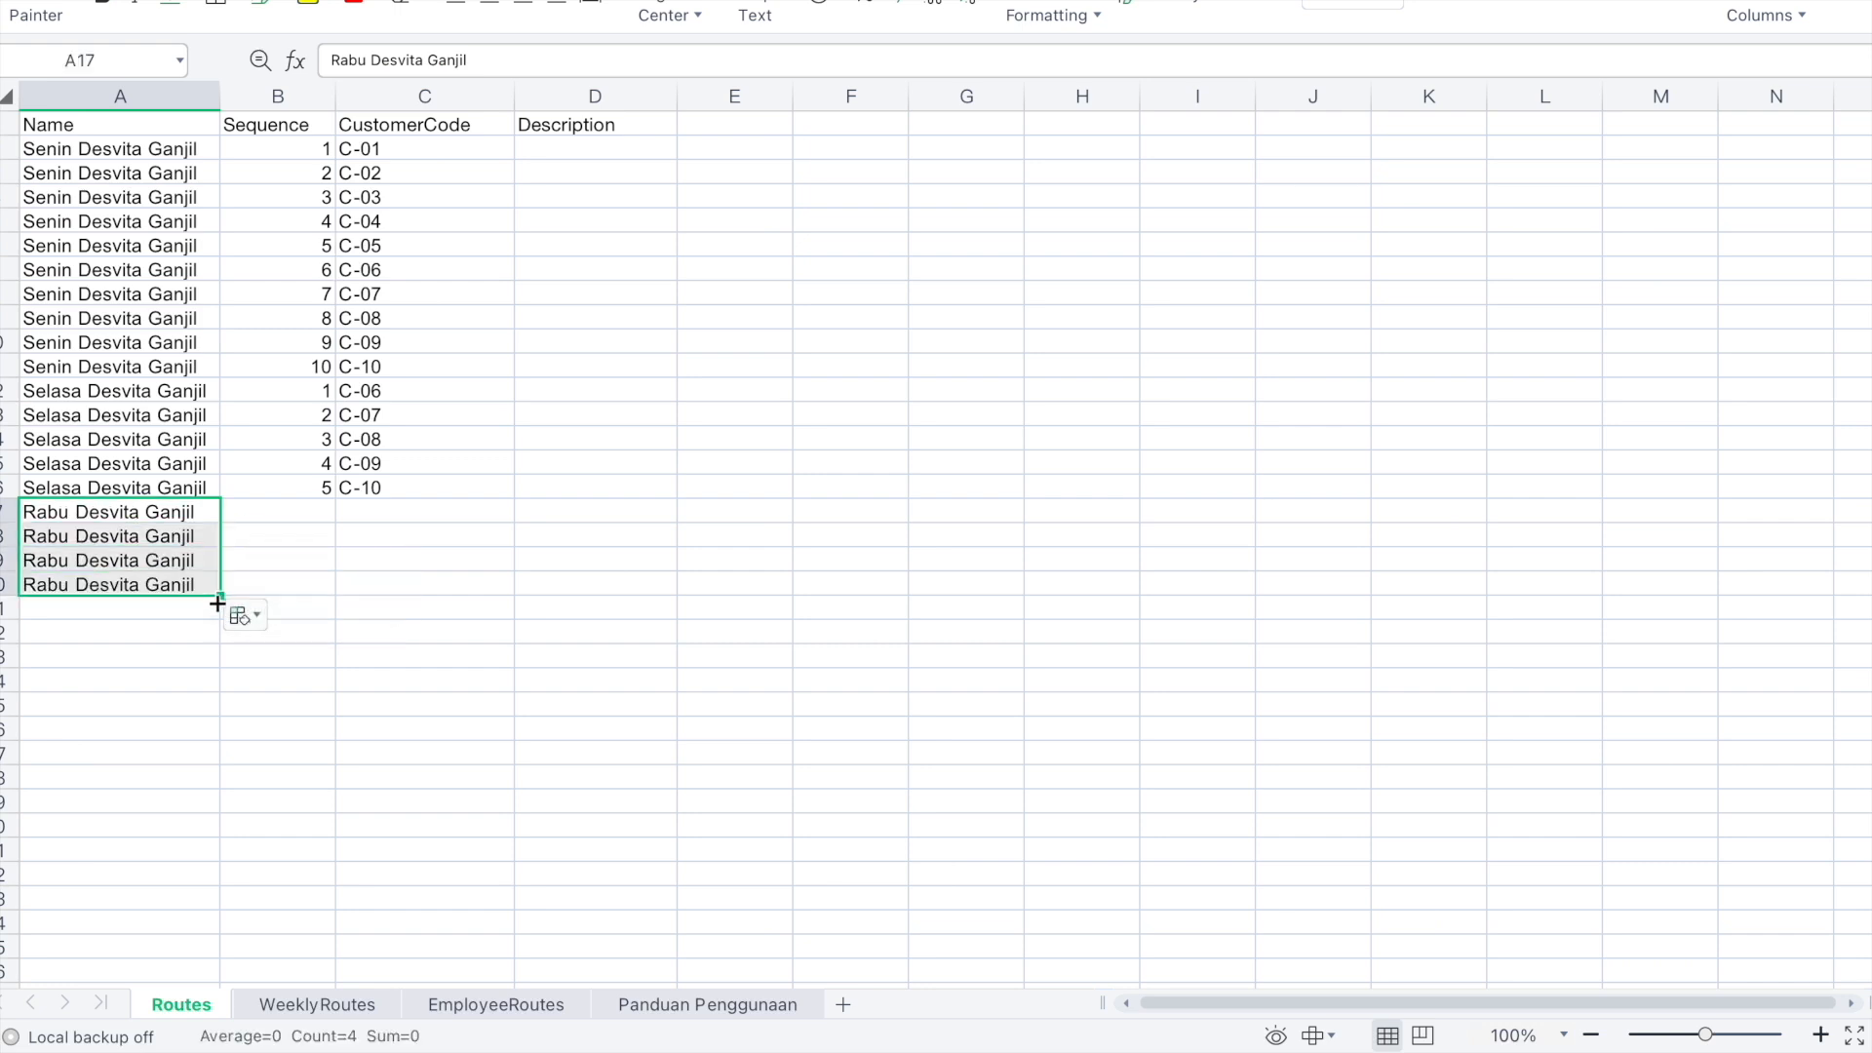
Fill A21:A24 with a route name made of Kamis, the employee's name and Ganjil
click(176, 618)
text(Kamis De)
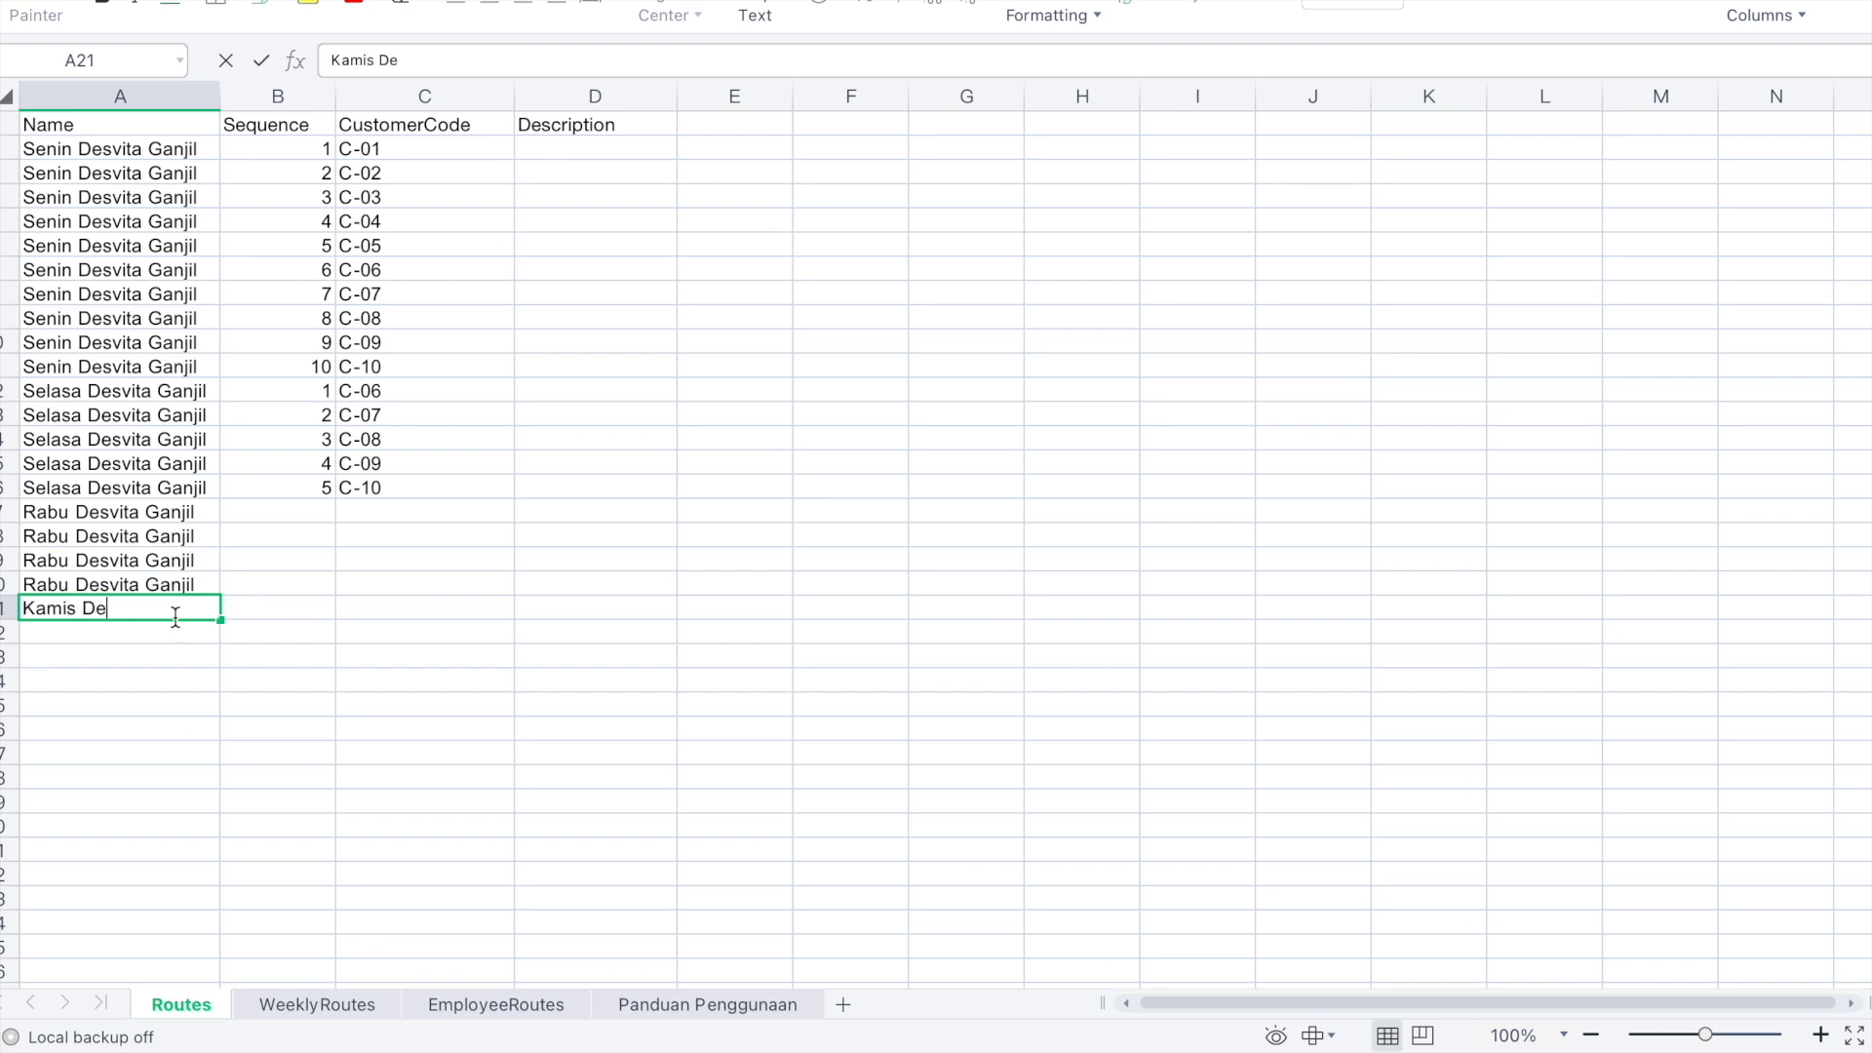
text(svita Ganjil)
key(Return)
click(159, 609)
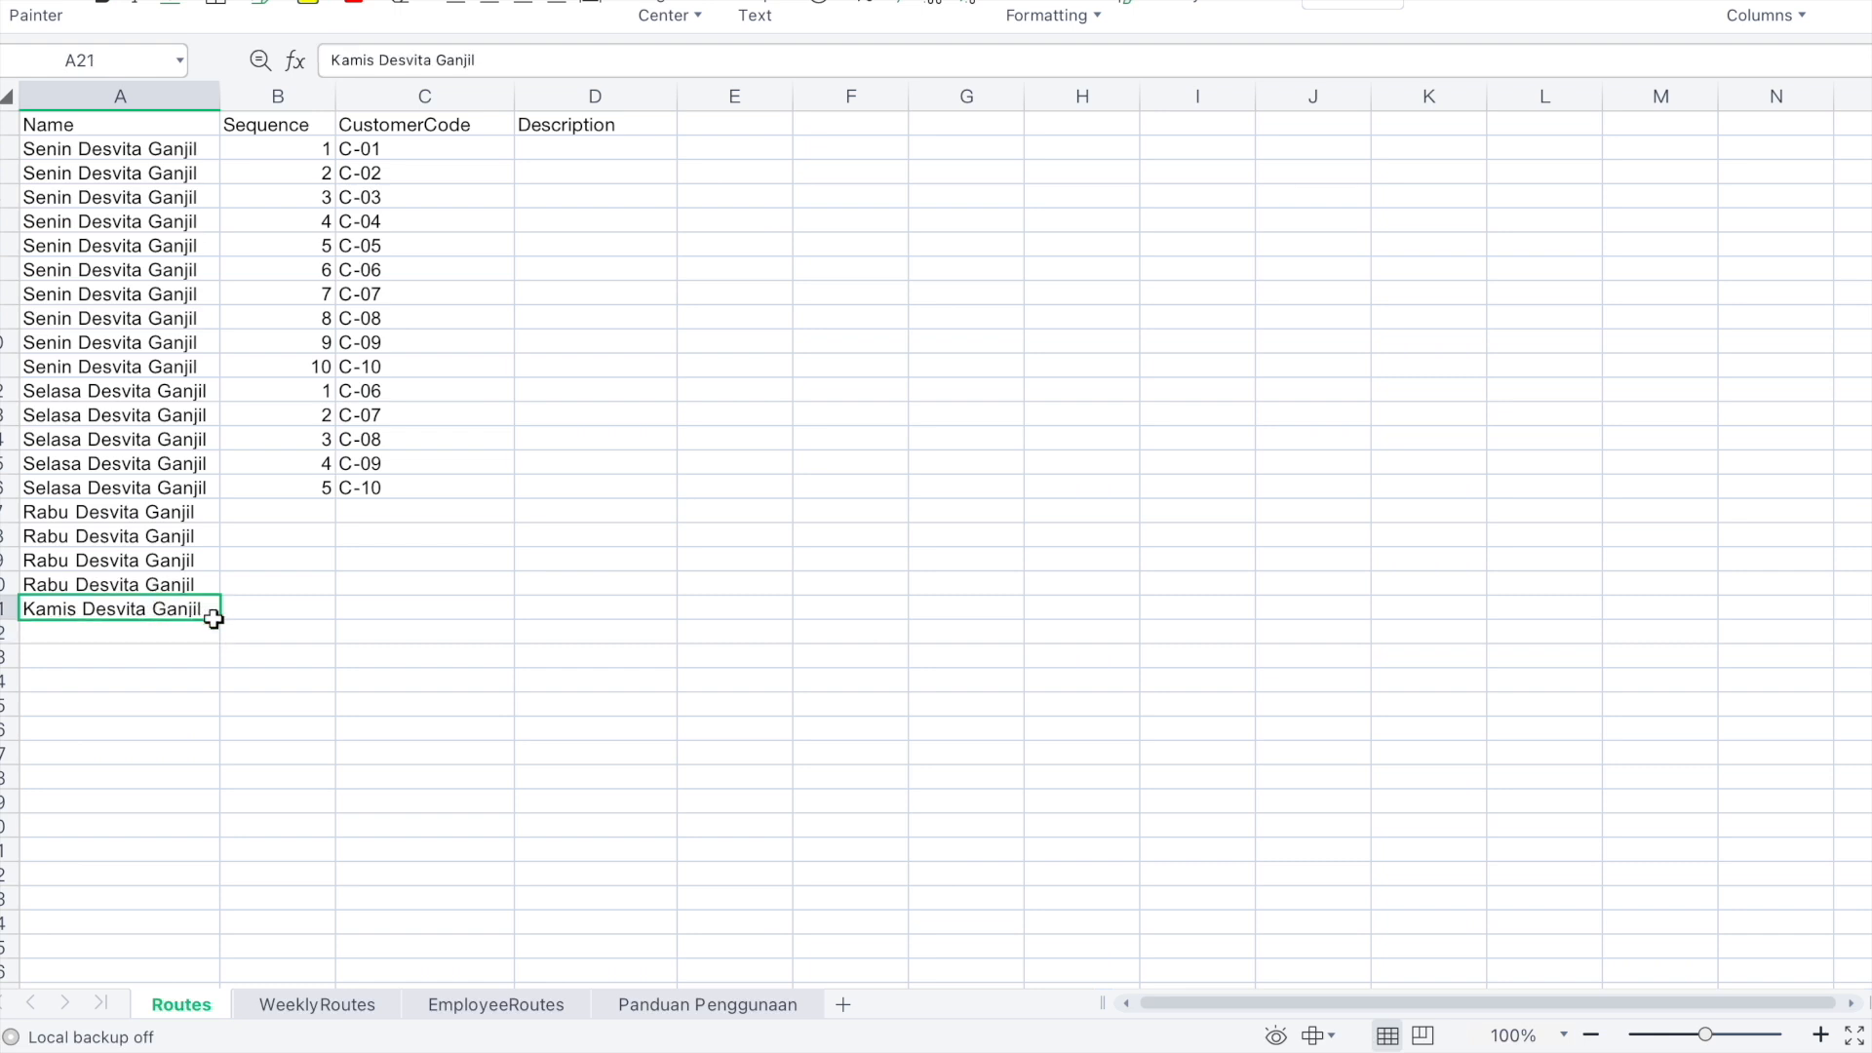
drag(222, 621, 214, 689)
Fill A25:A28 with a route name made of Jumat, the employee's name and Ganjil
click(177, 711)
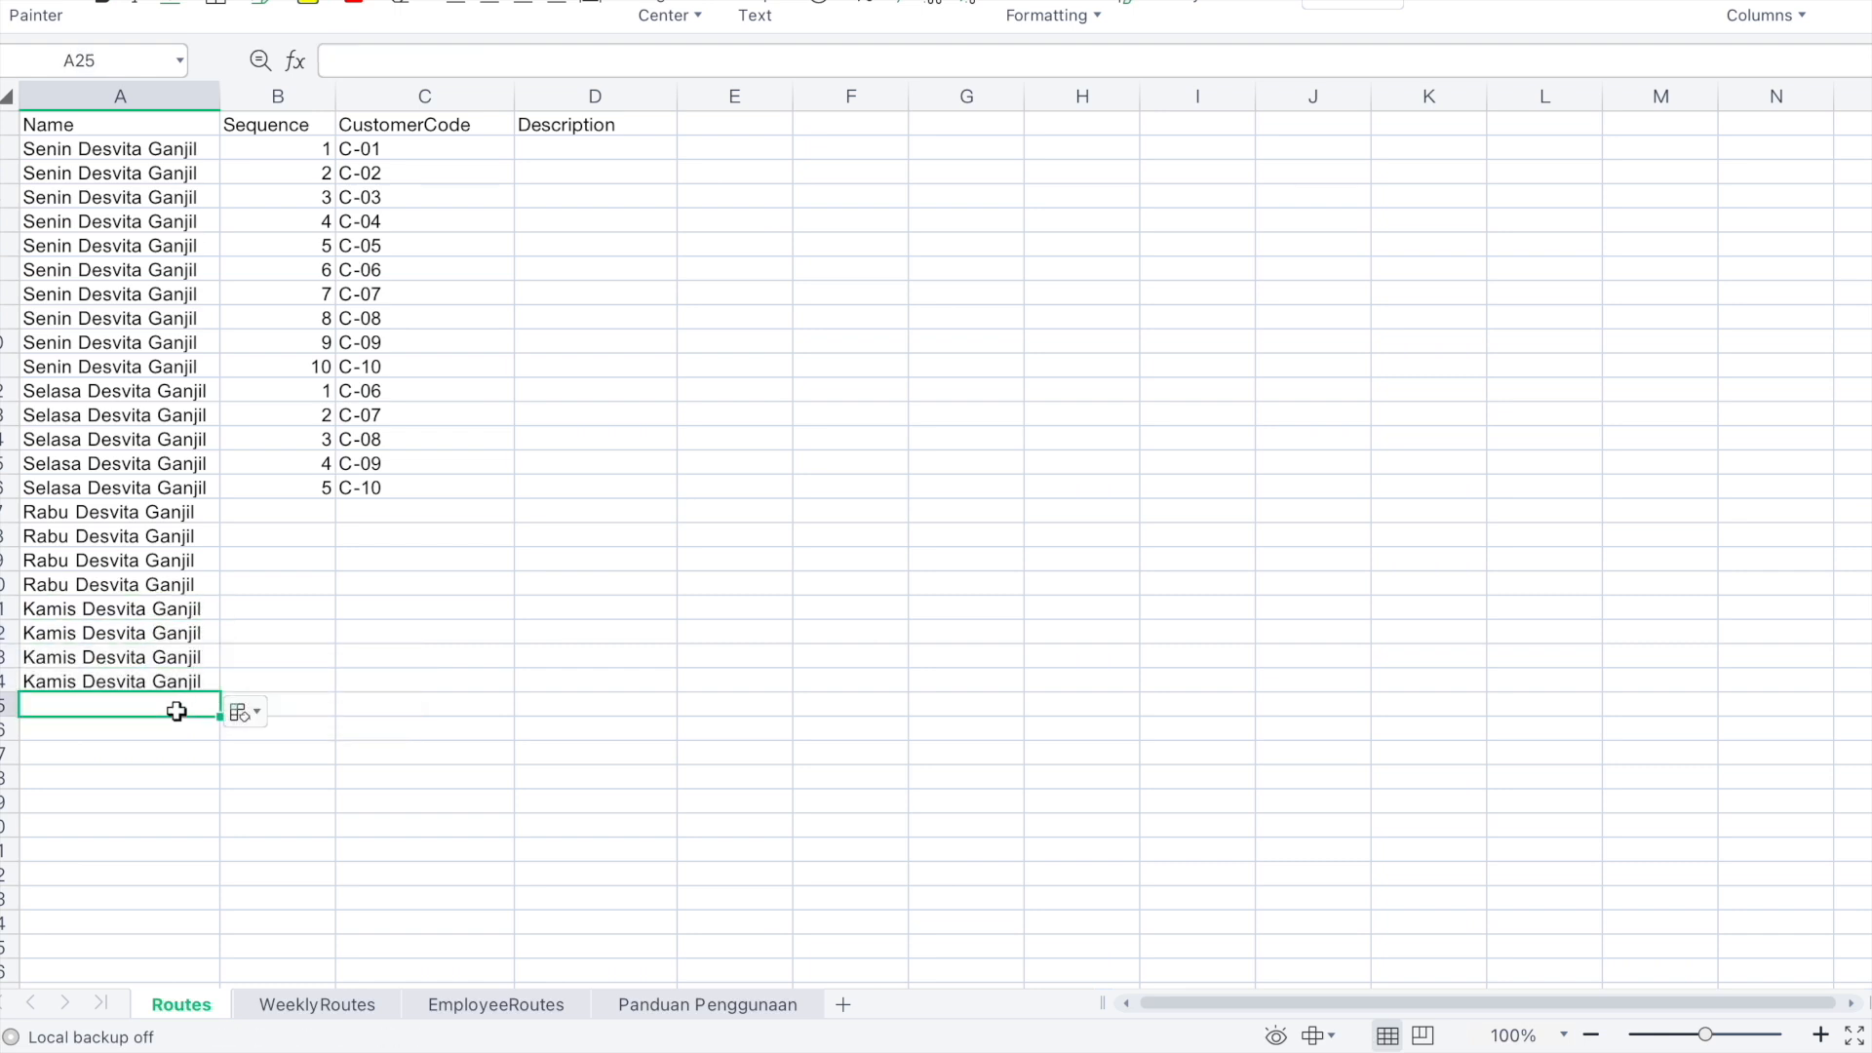
text(Jumat Desvita G)
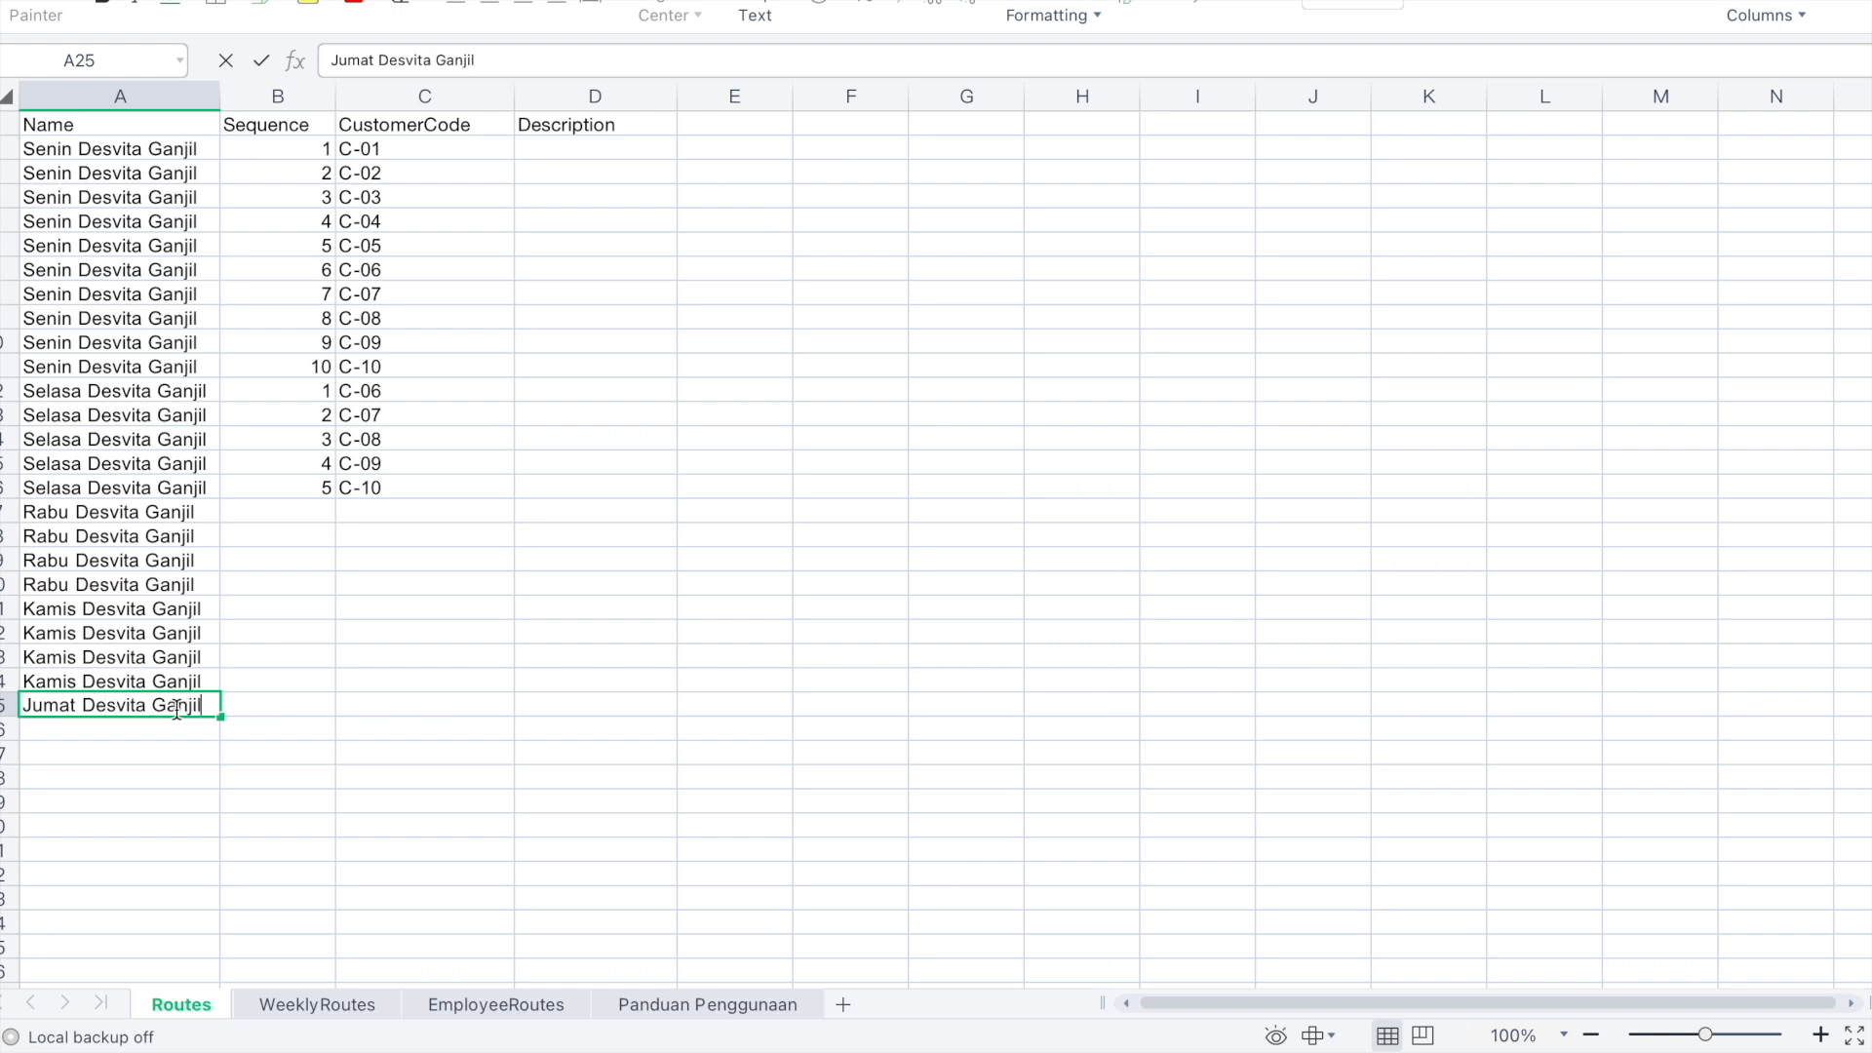
text(anjil)
key(Return)
click(176, 709)
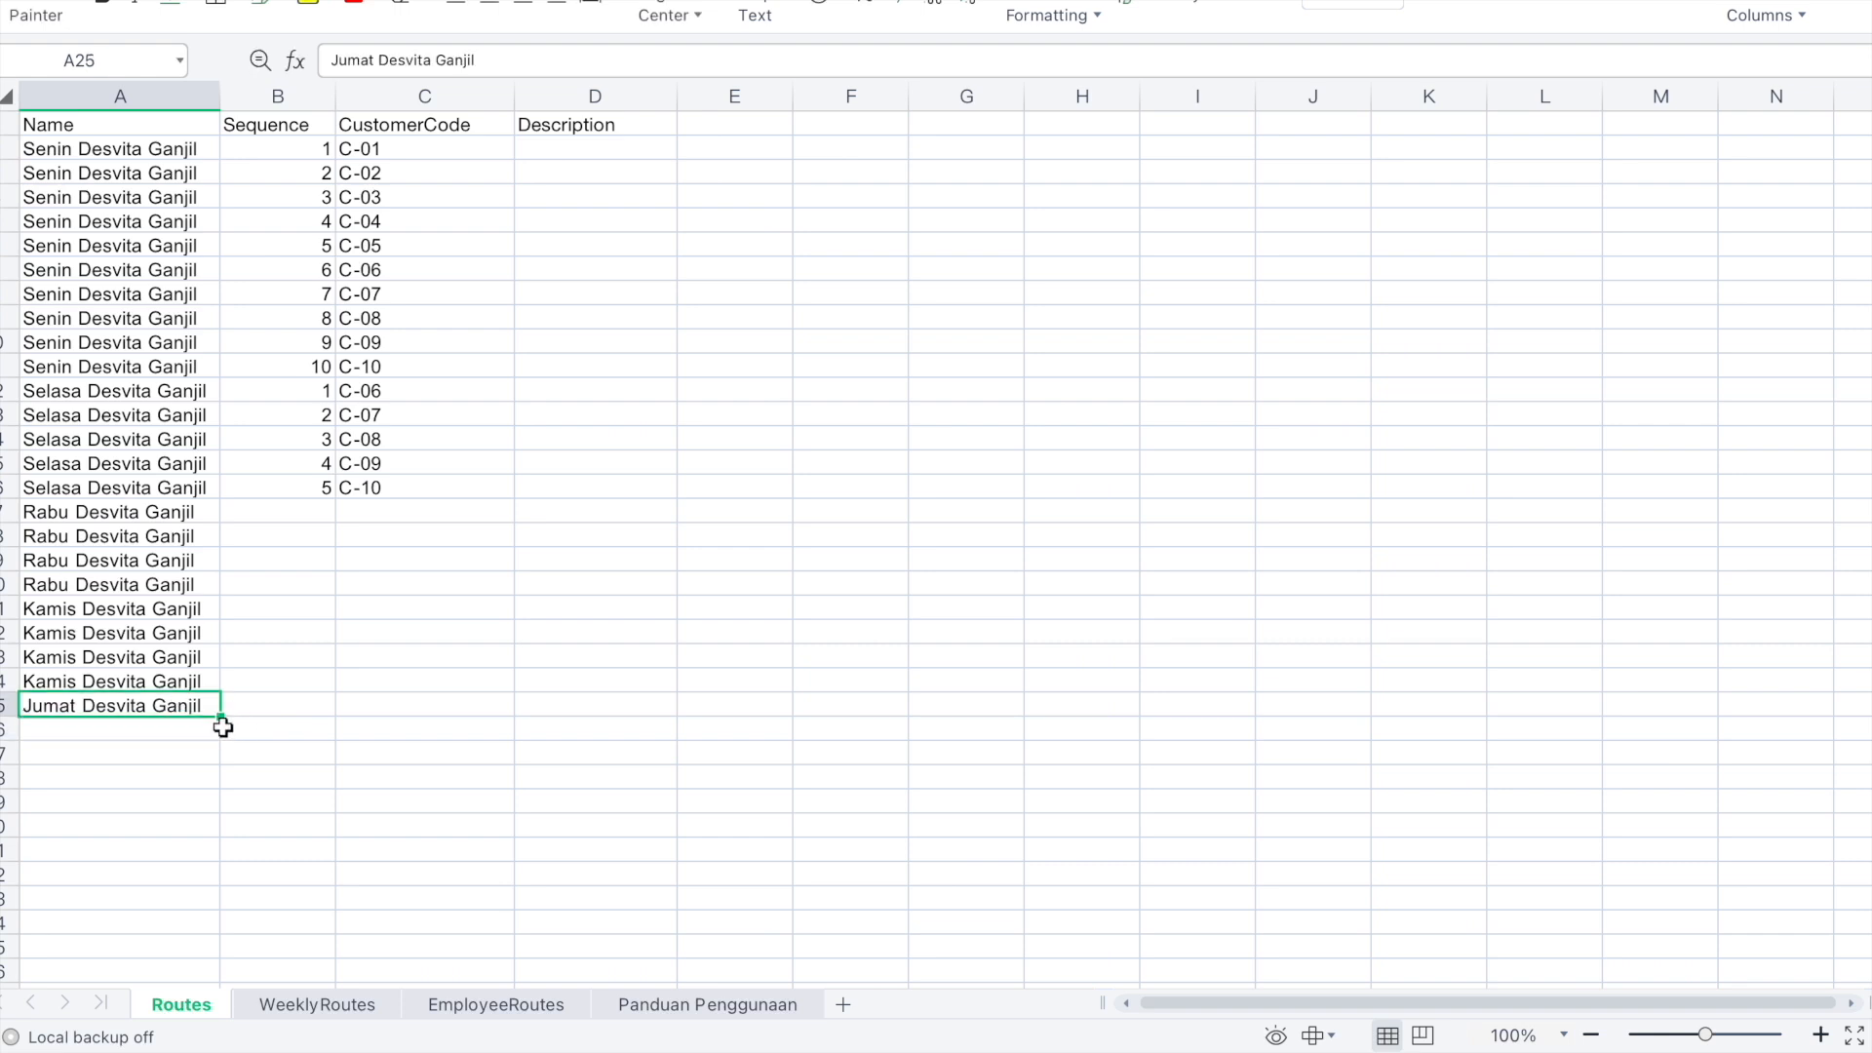
drag(221, 716, 211, 790)
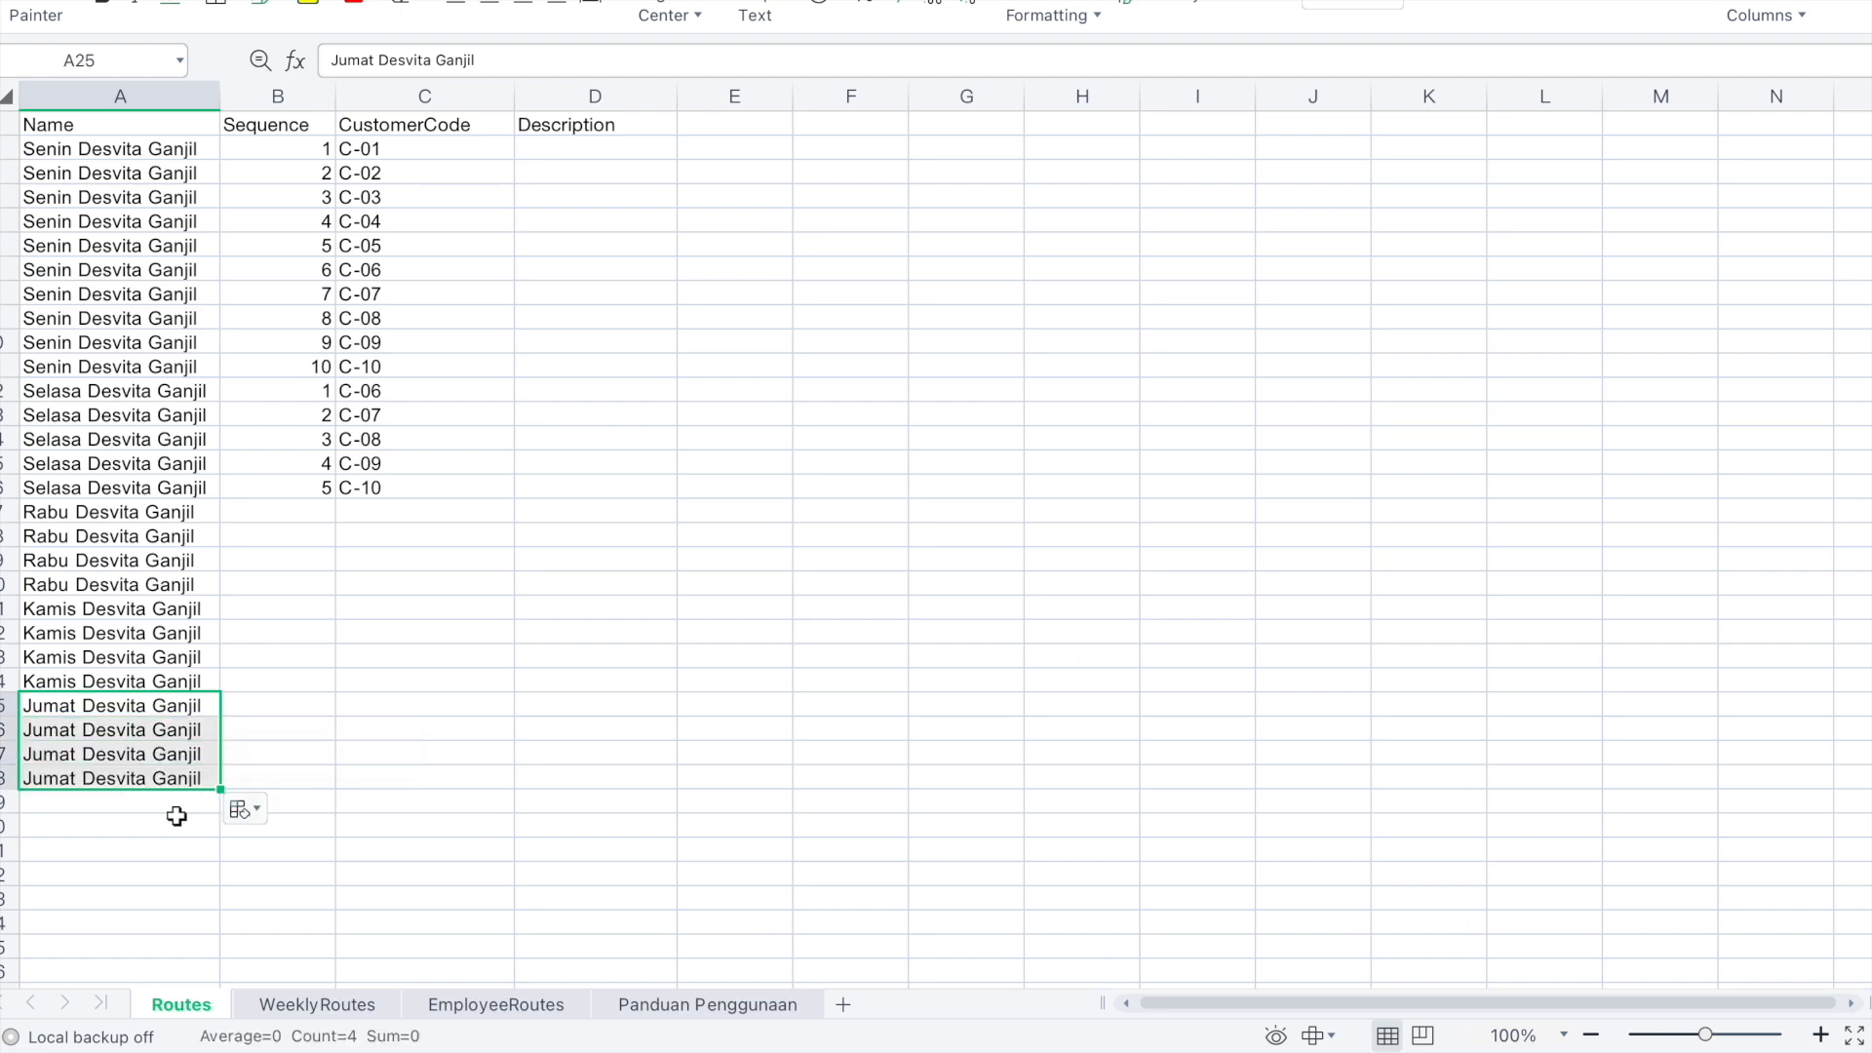
Fill A29:A32 with a route name made of Senin, the employee's name and Genap
click(172, 806)
click(166, 826)
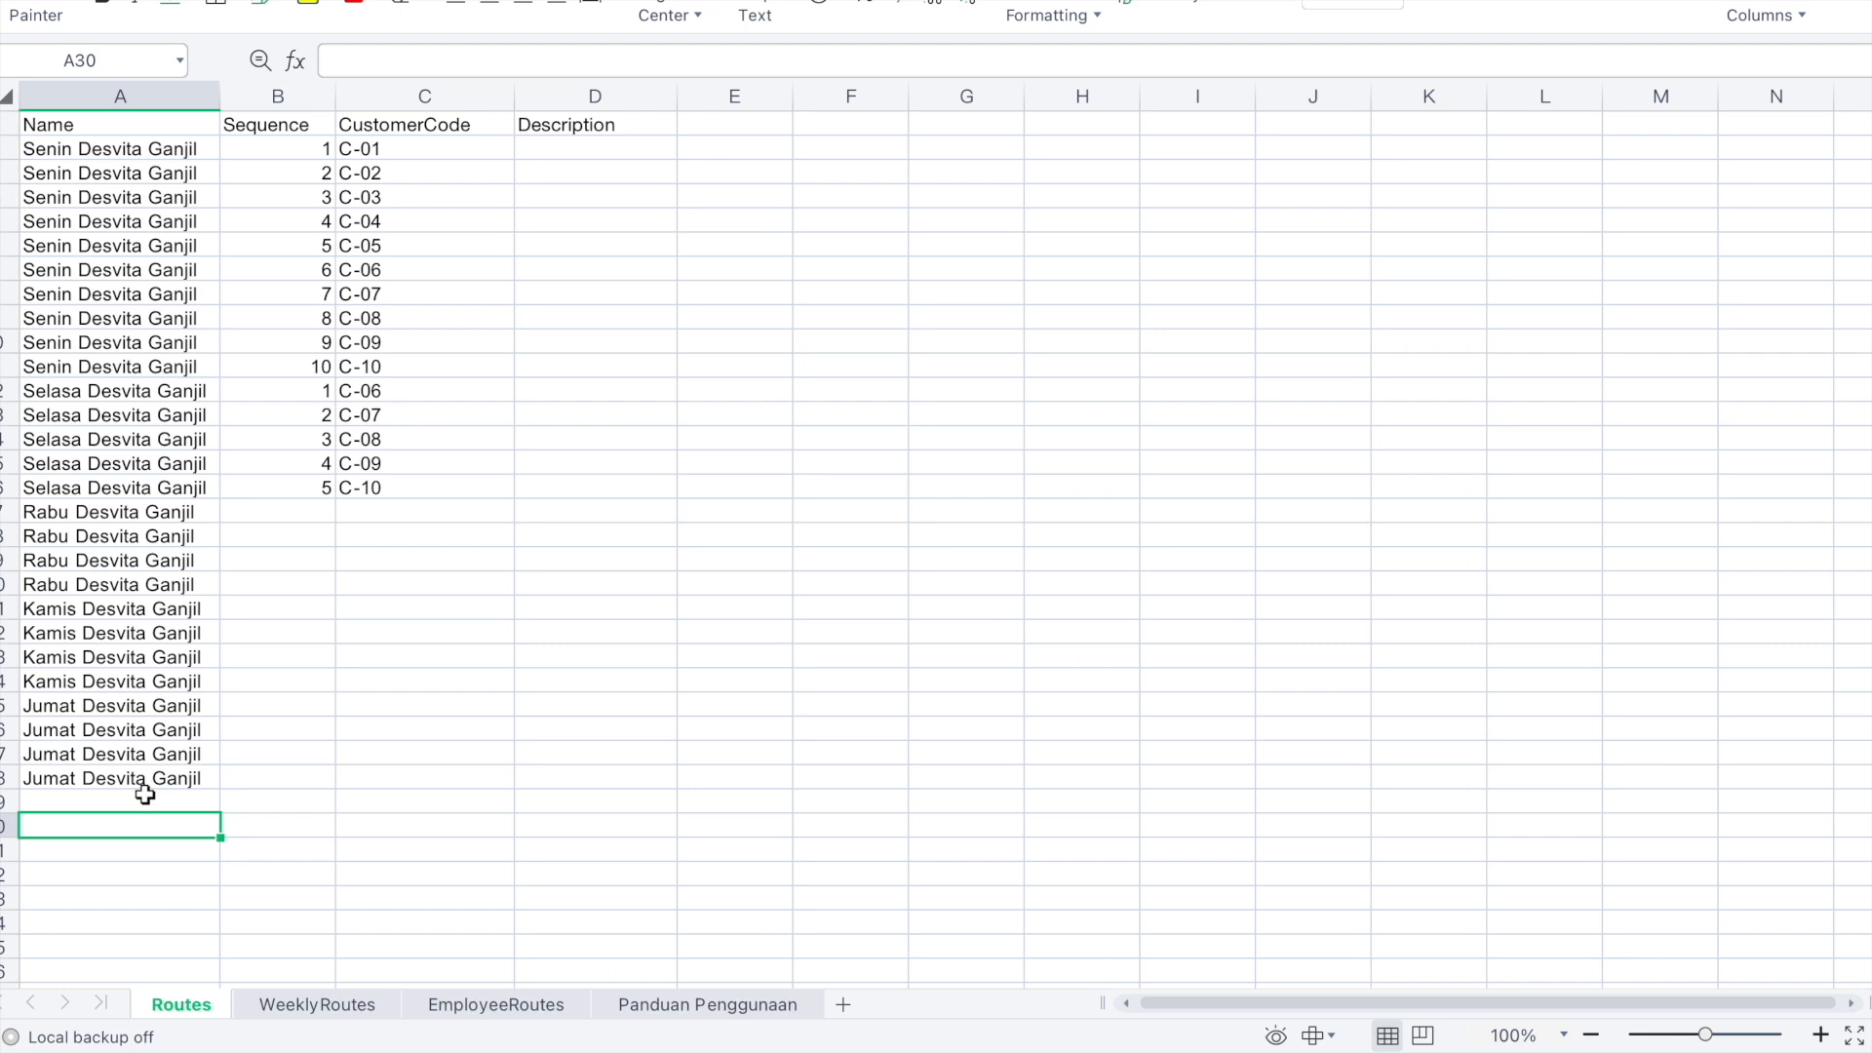
click(142, 802)
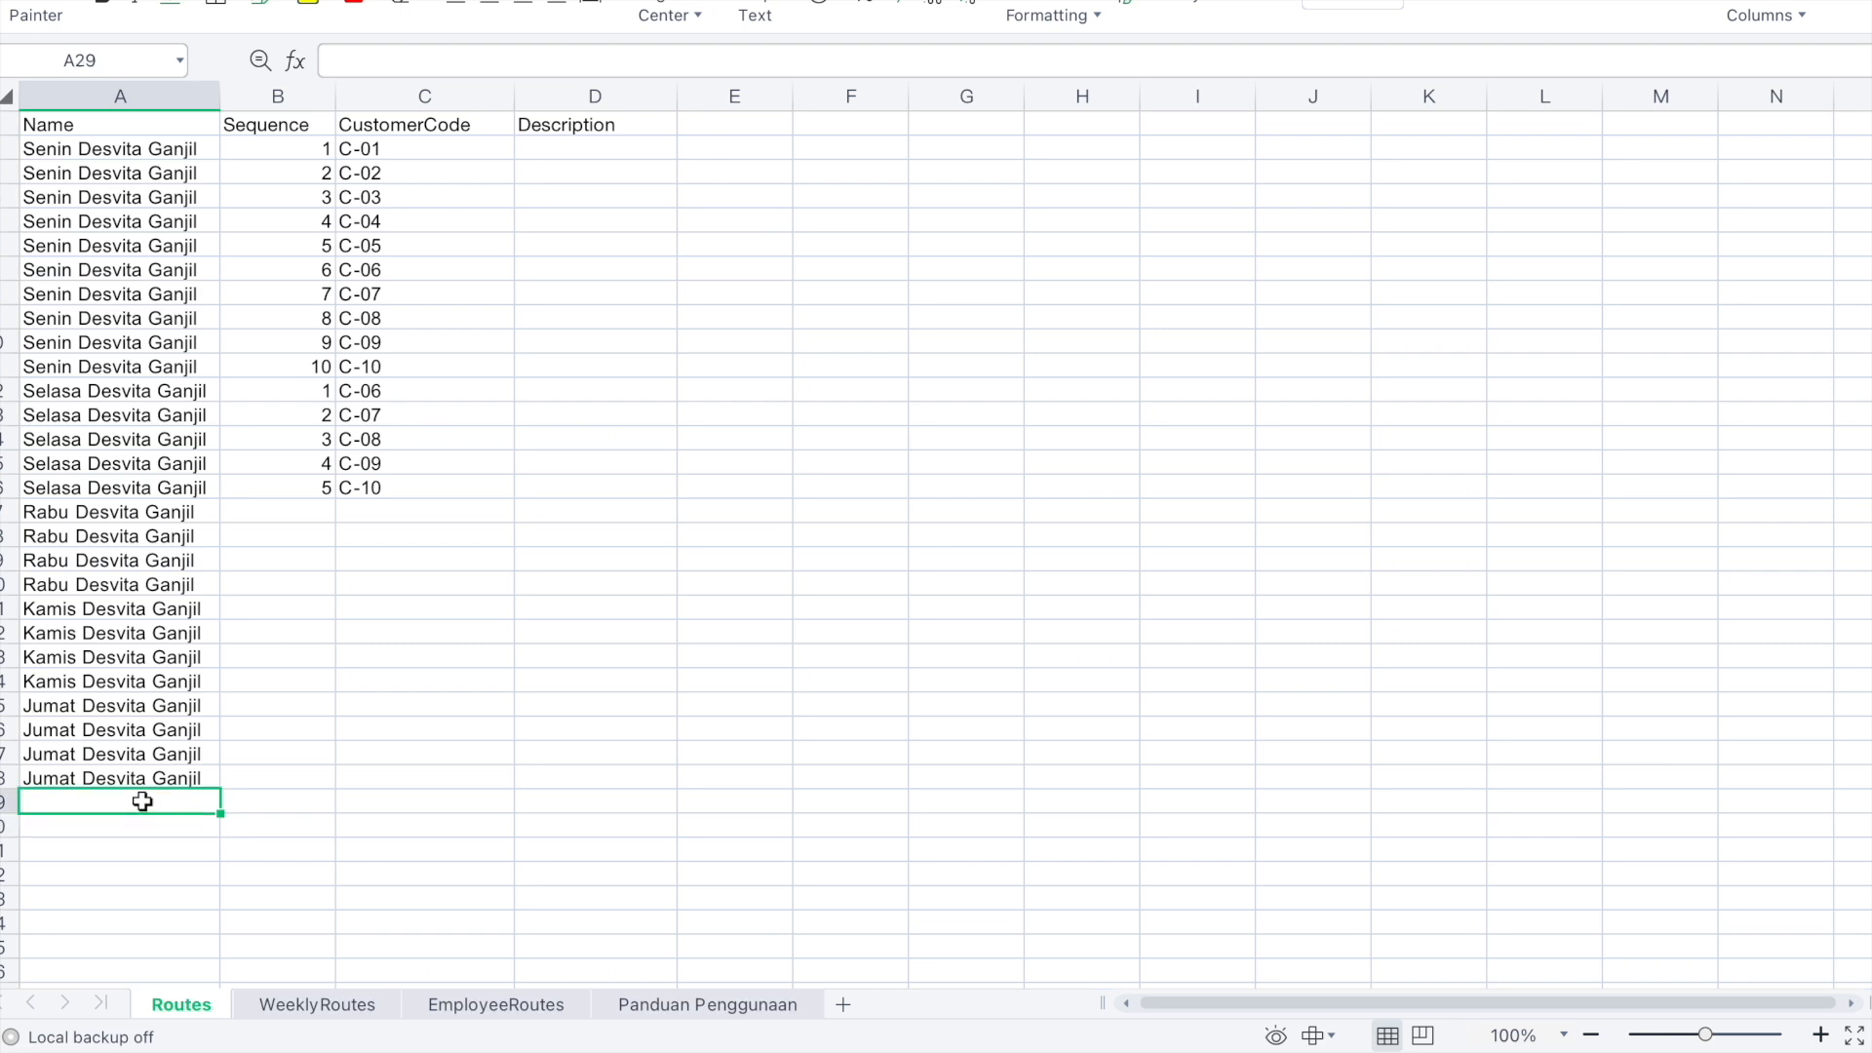
text(Seni)
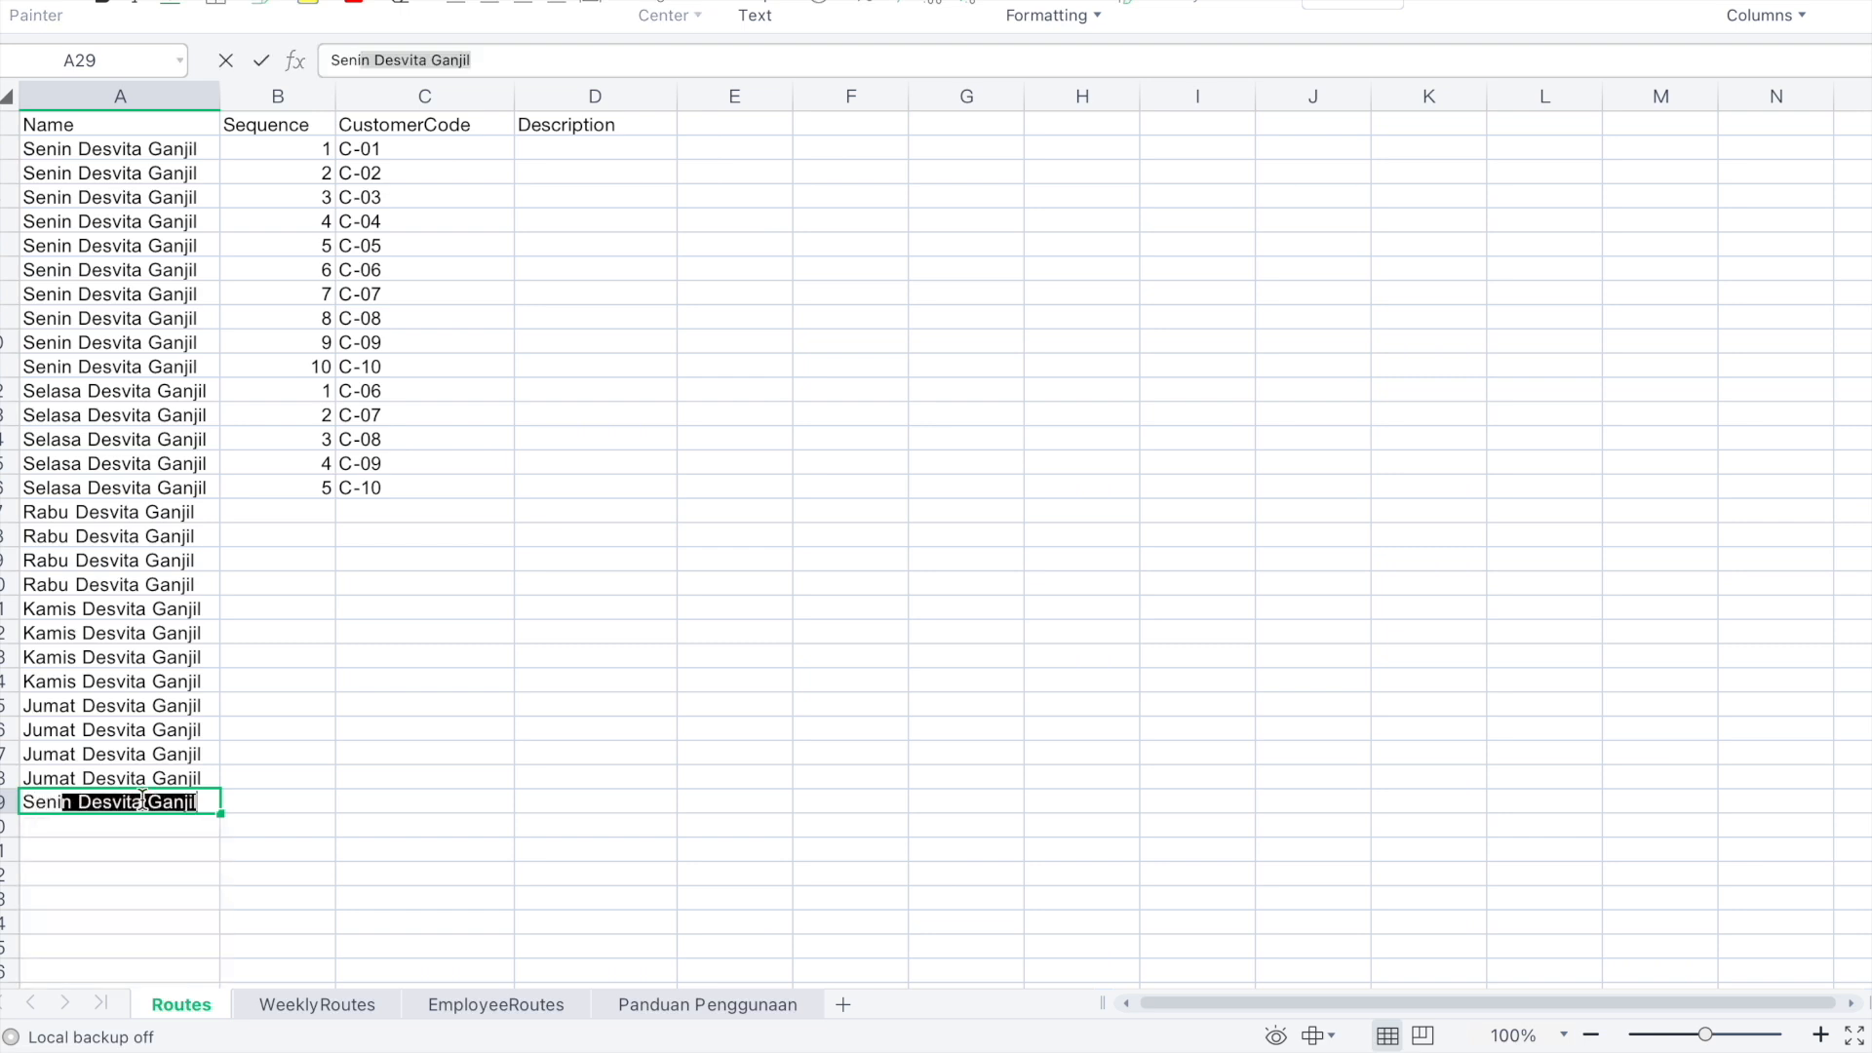
text(n Desvita )
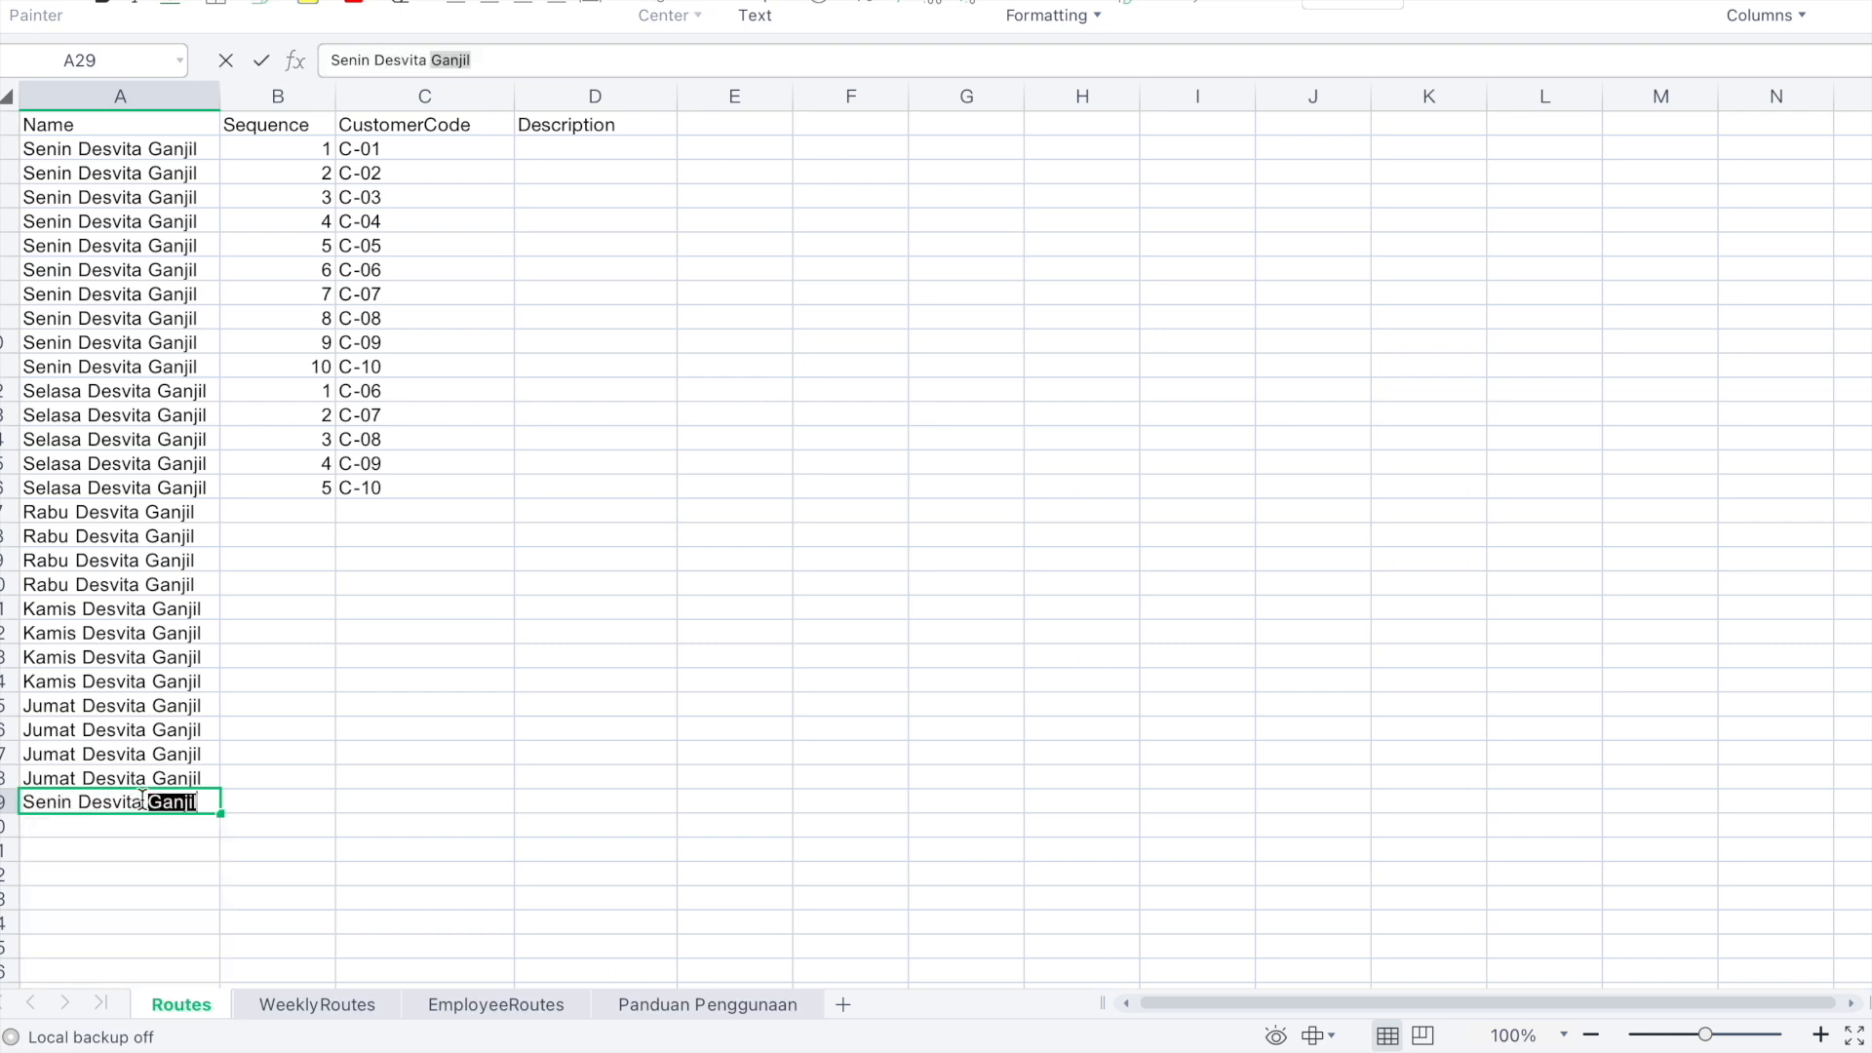
text(Genap)
key(Return)
click(152, 799)
drag(221, 813, 217, 883)
Fill A33:A36 with a route name made of Selasa, the employee's name and Genap
scroll(184, 911, down, 3)
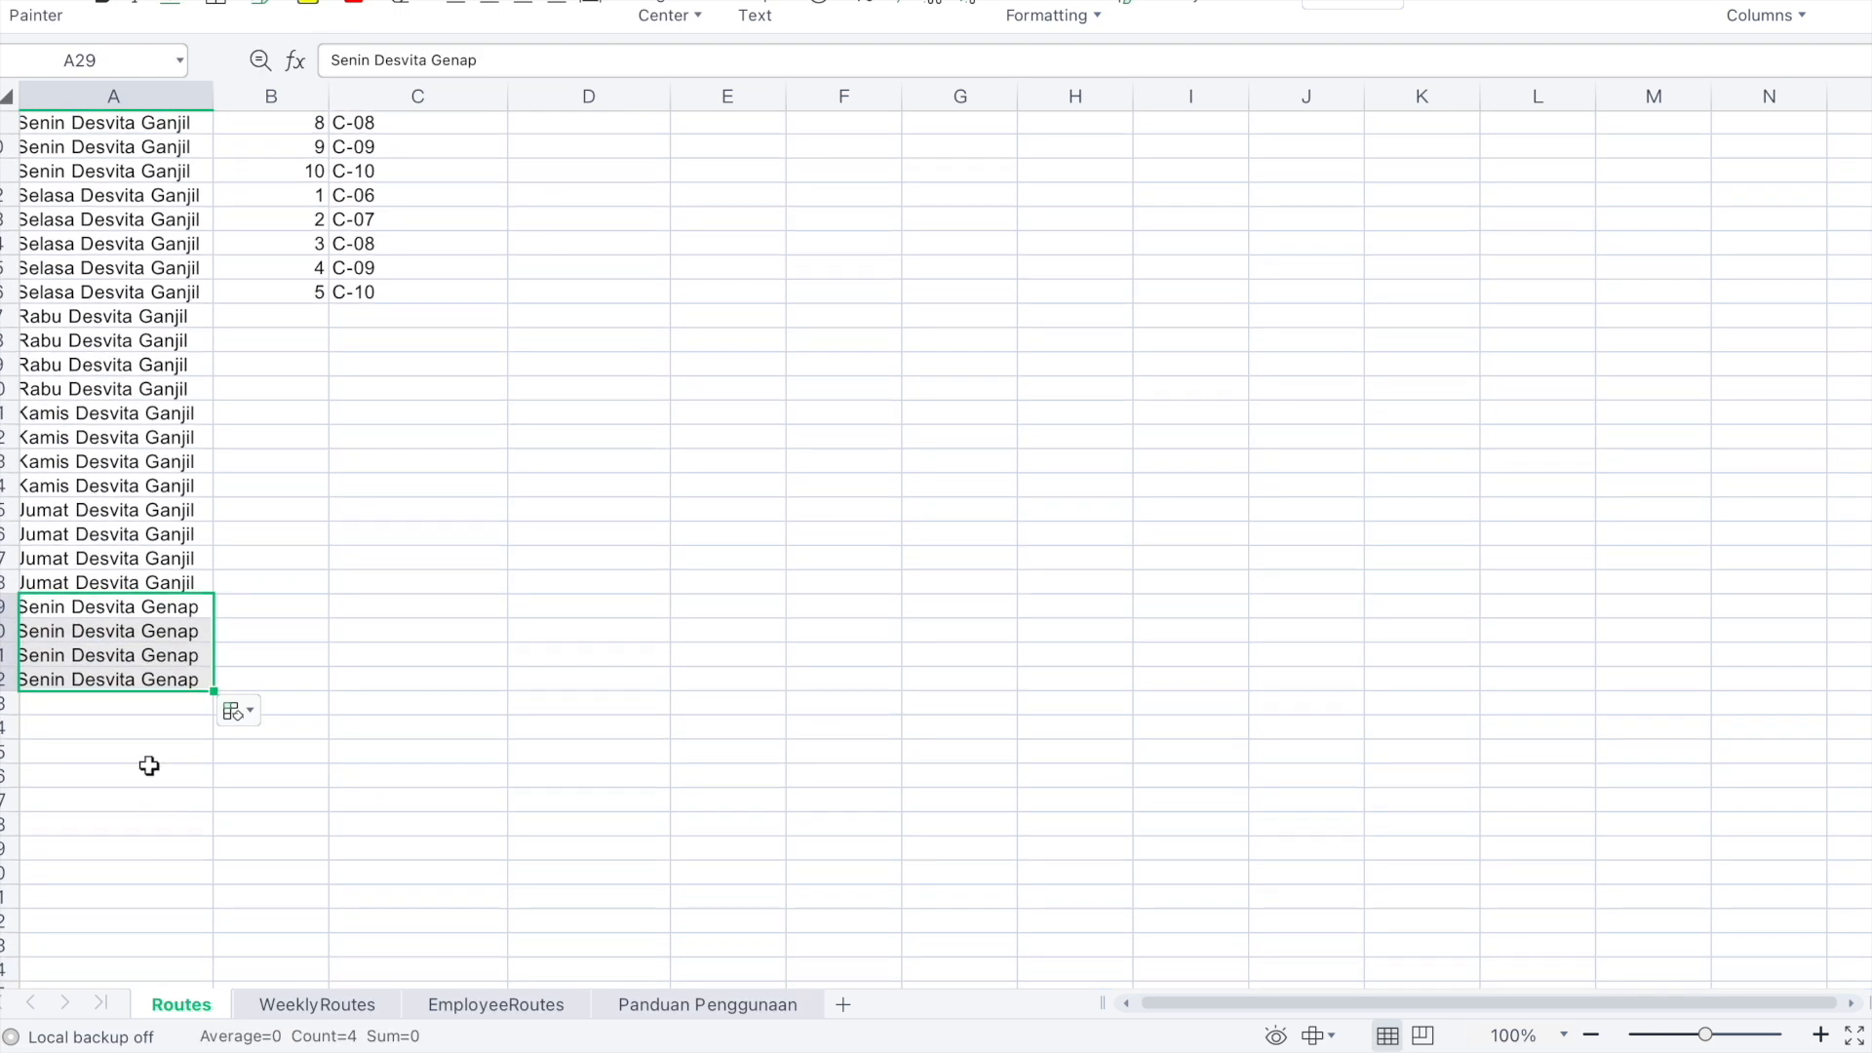
click(150, 736)
text(S)
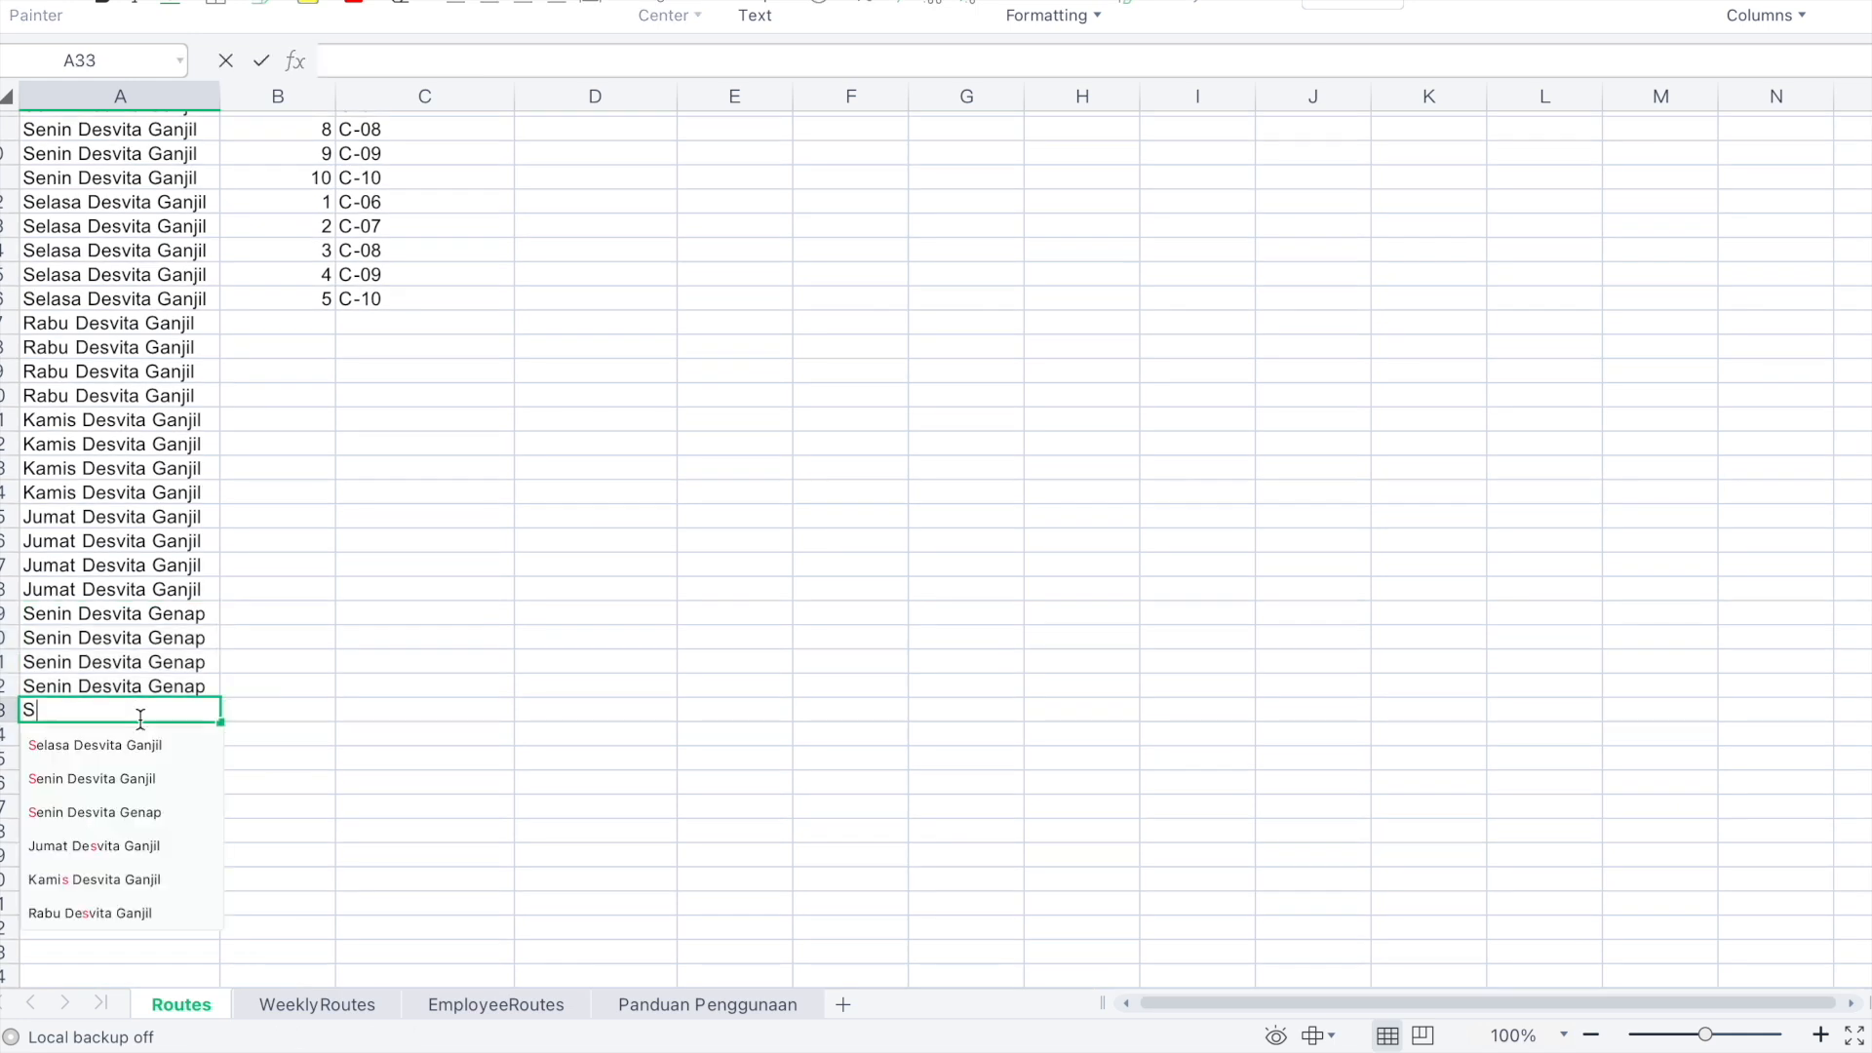
text(elasa Desvita Genap)
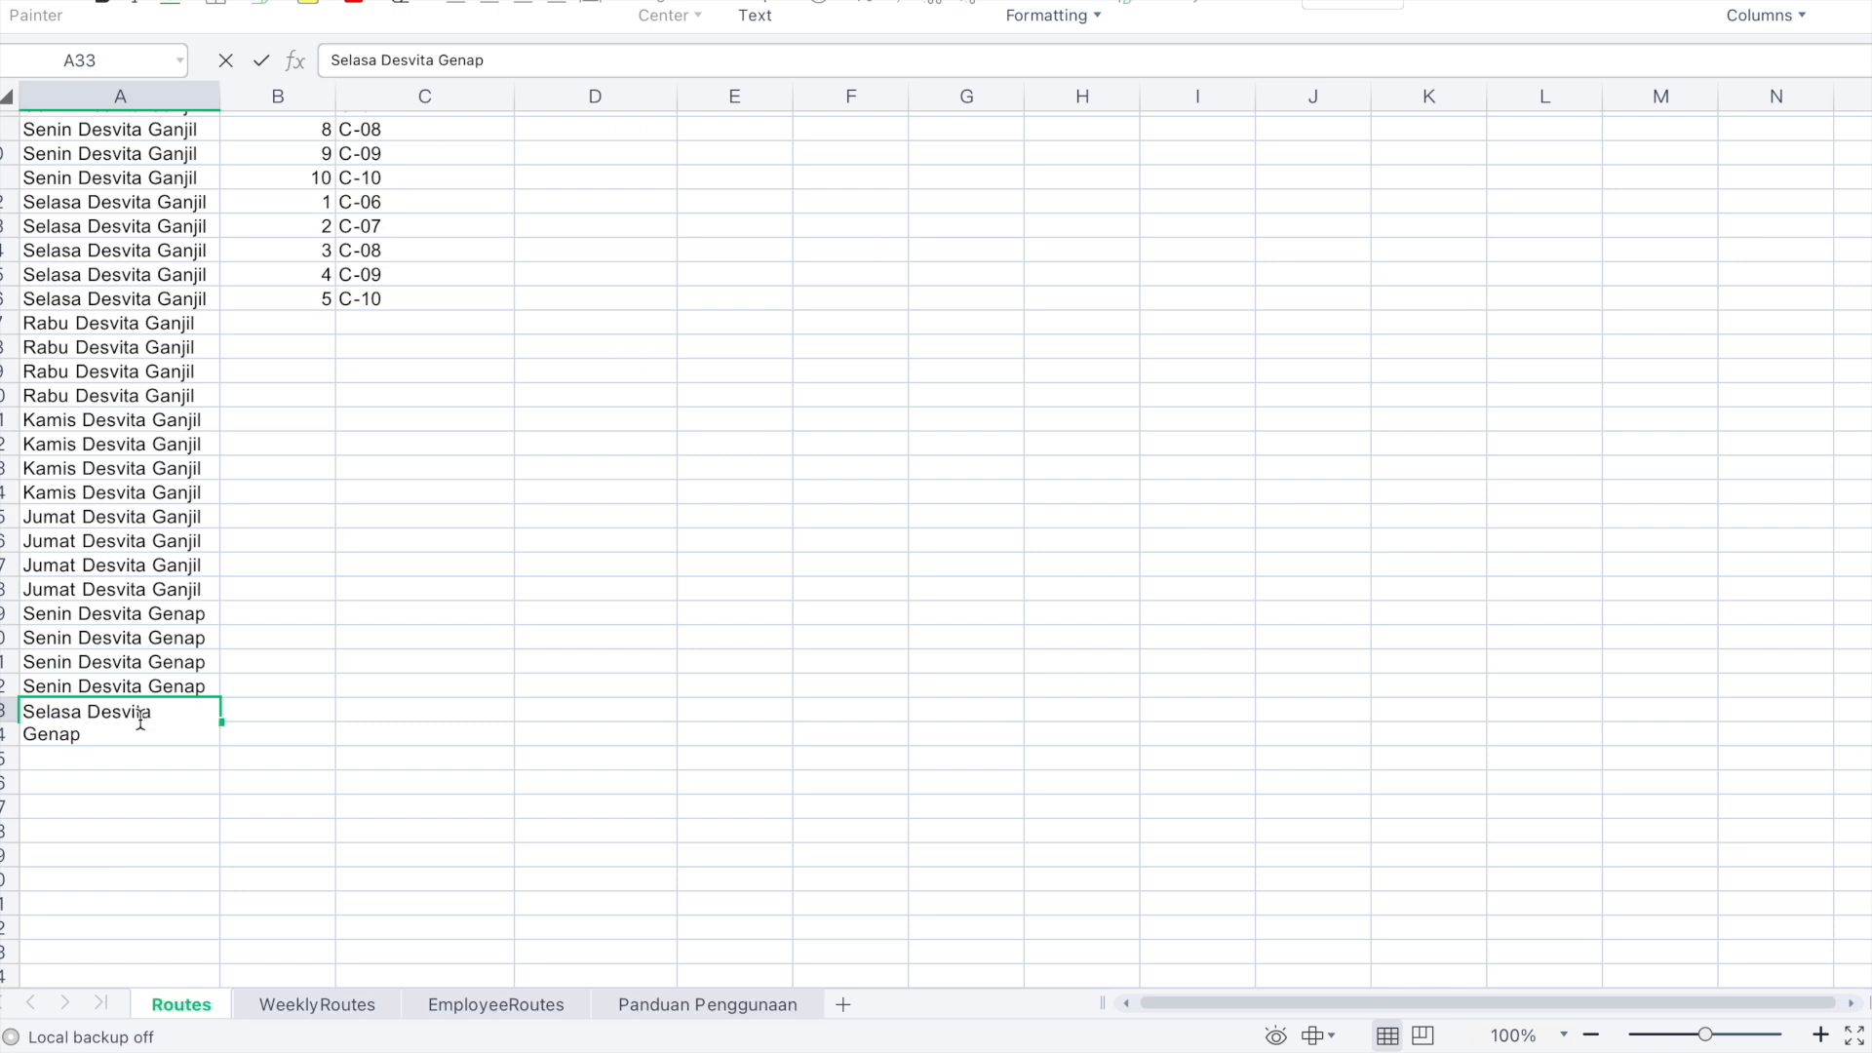
key(Return)
click(156, 711)
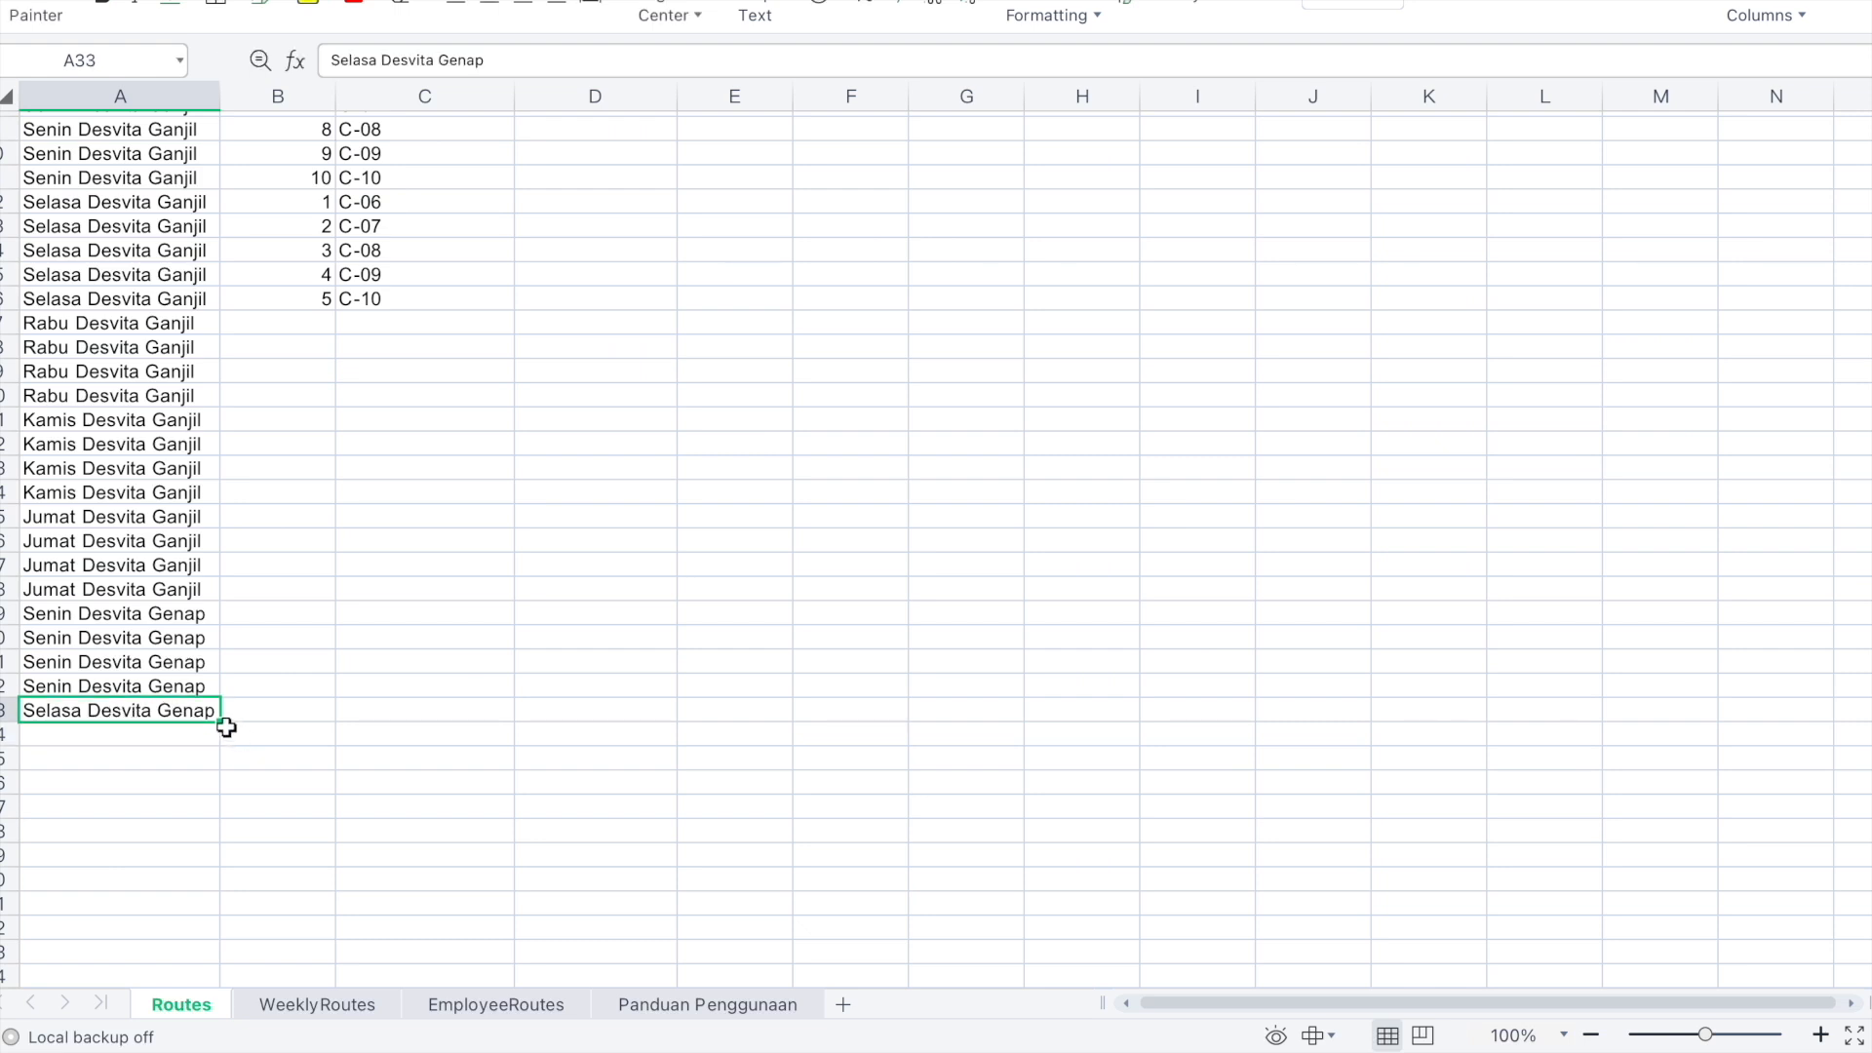
drag(219, 721, 219, 795)
Fill A37:A40 with a route name made of Rabu, the employee's name and Genap
click(188, 807)
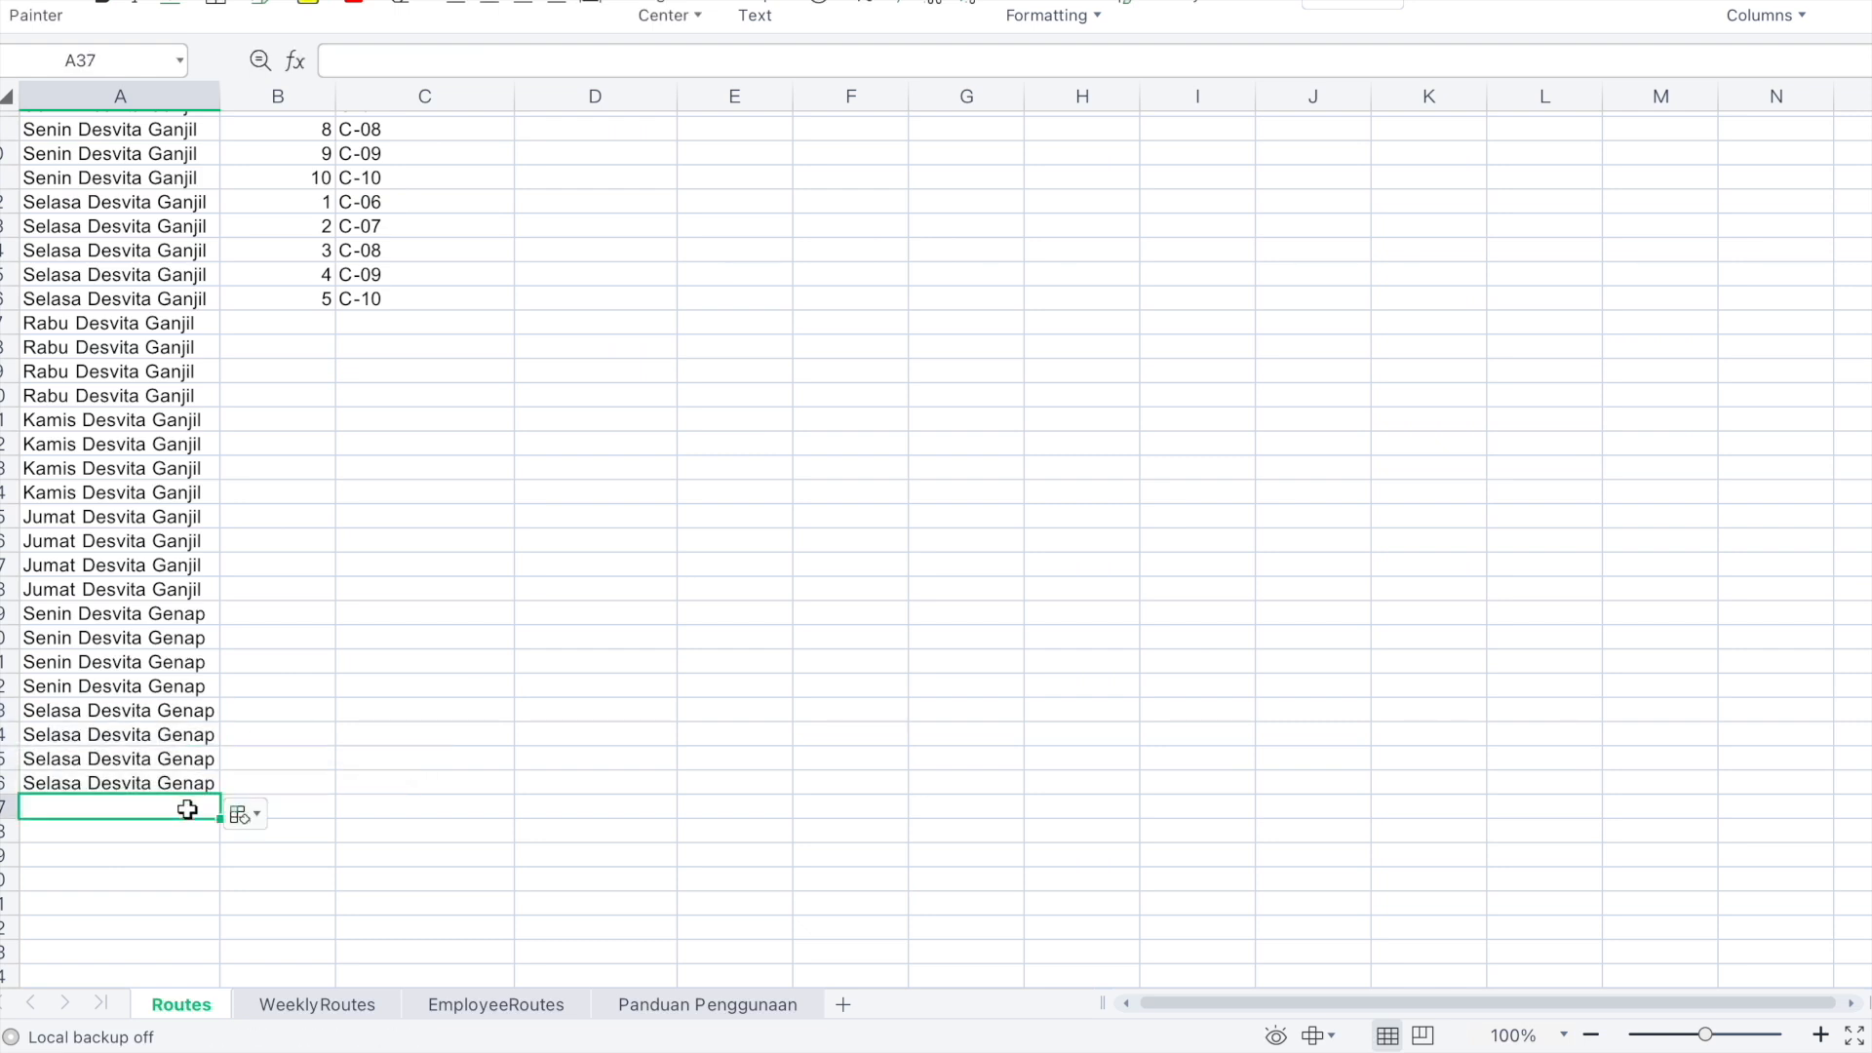
text(Rabu Desvita )
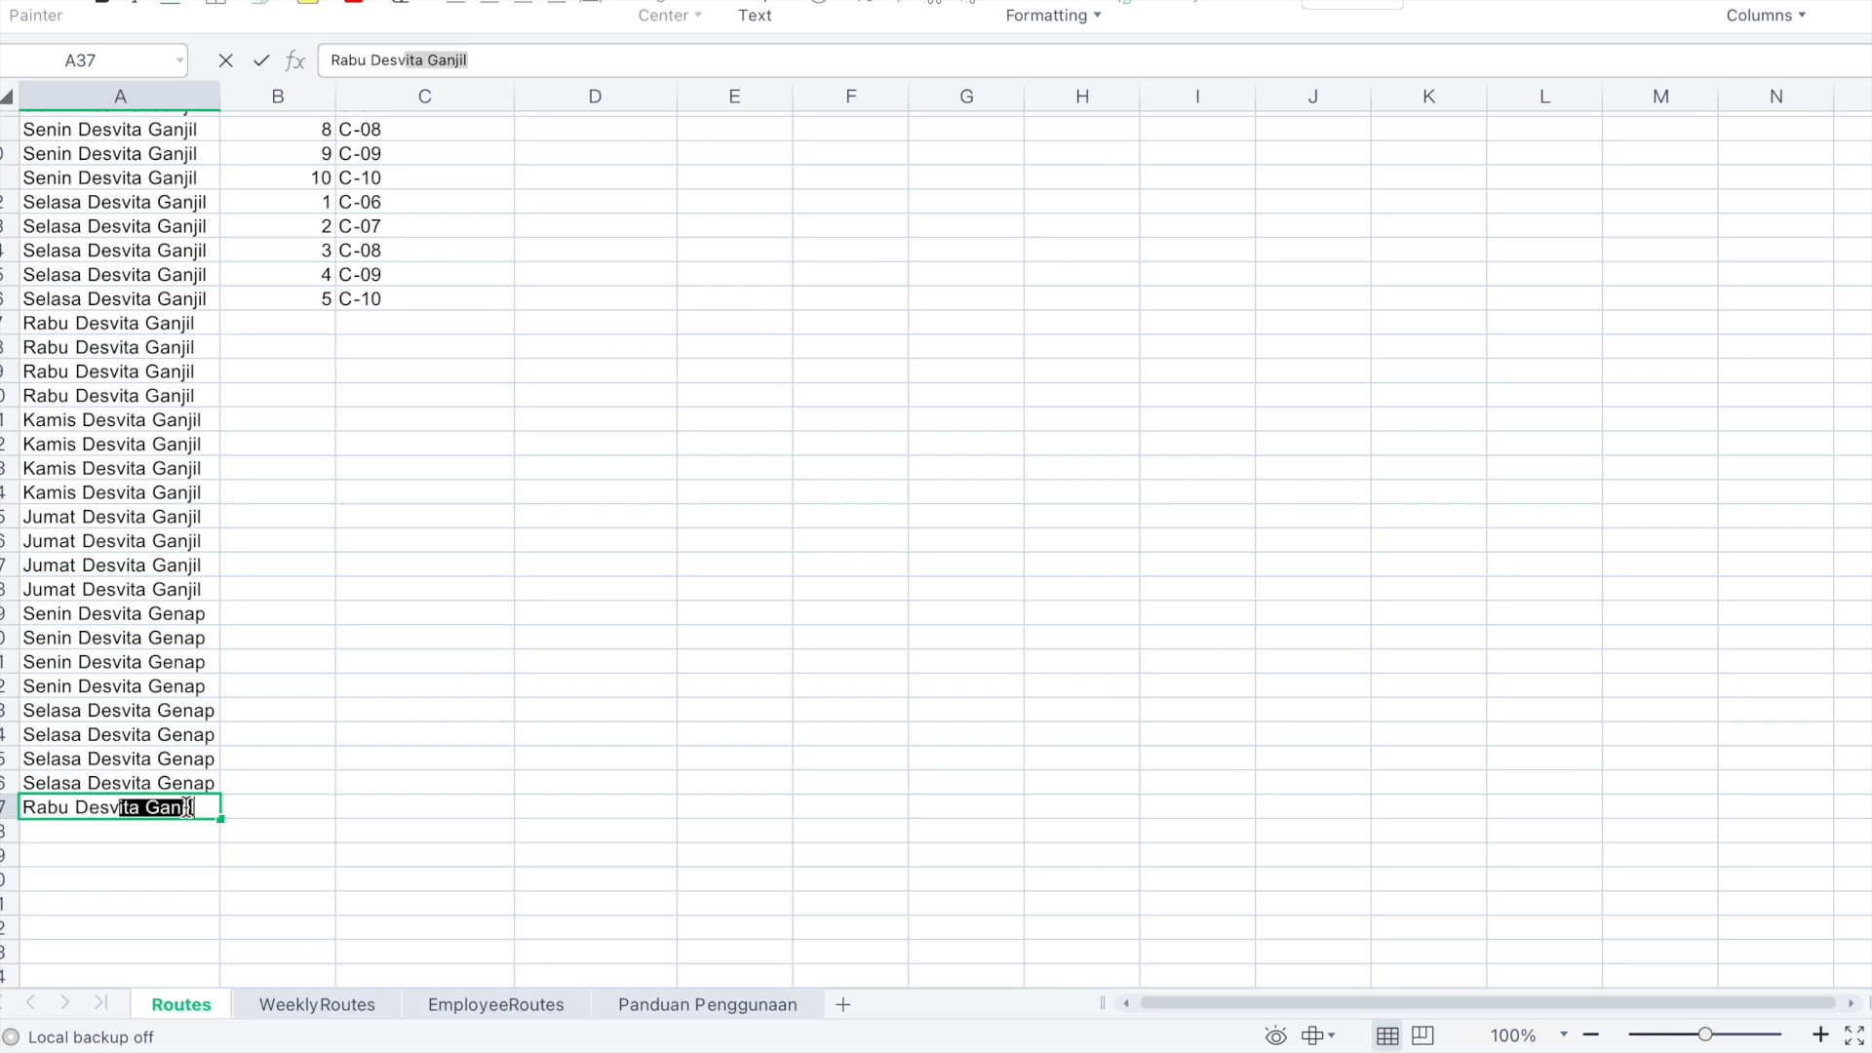
text(Genap)
key(Return)
click(195, 808)
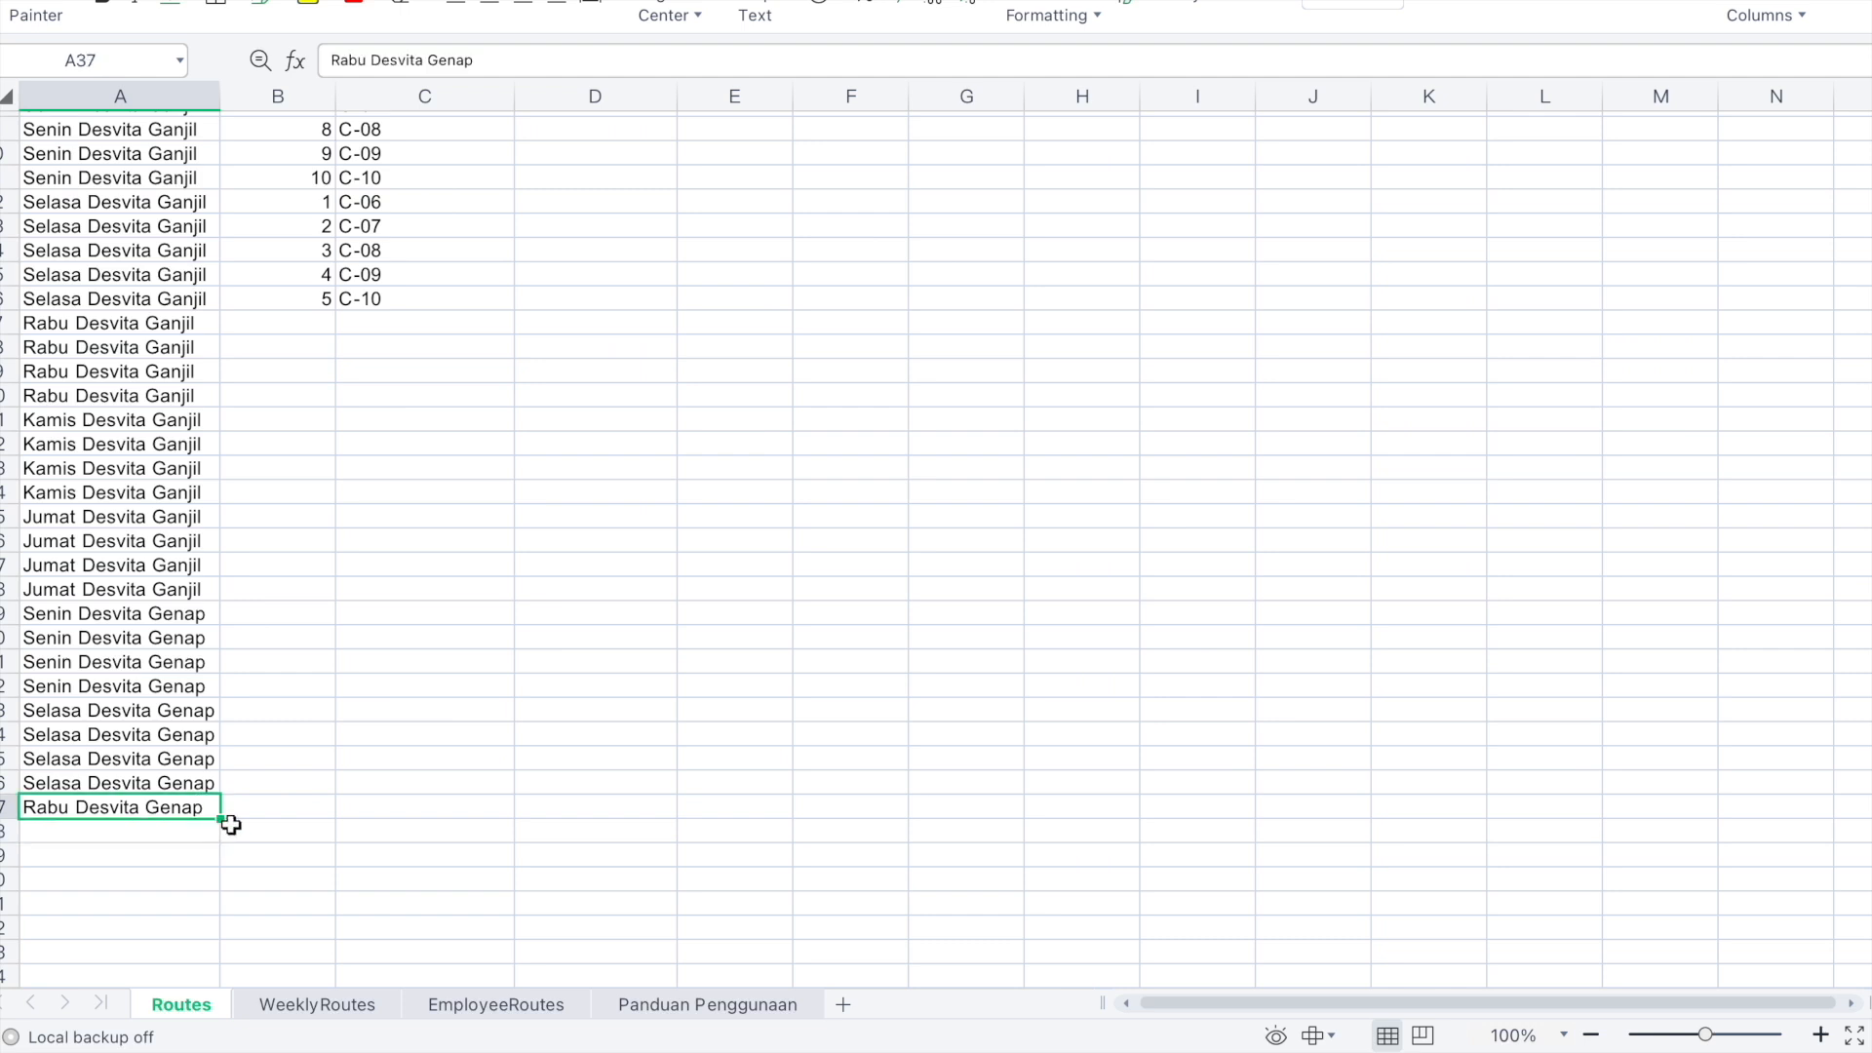
drag(220, 818, 216, 889)
Fill A41:A44 with a route name made of Kamis, the employee's name and Genap
scroll(217, 889, down, 3)
click(166, 735)
text(Kamis Desvita)
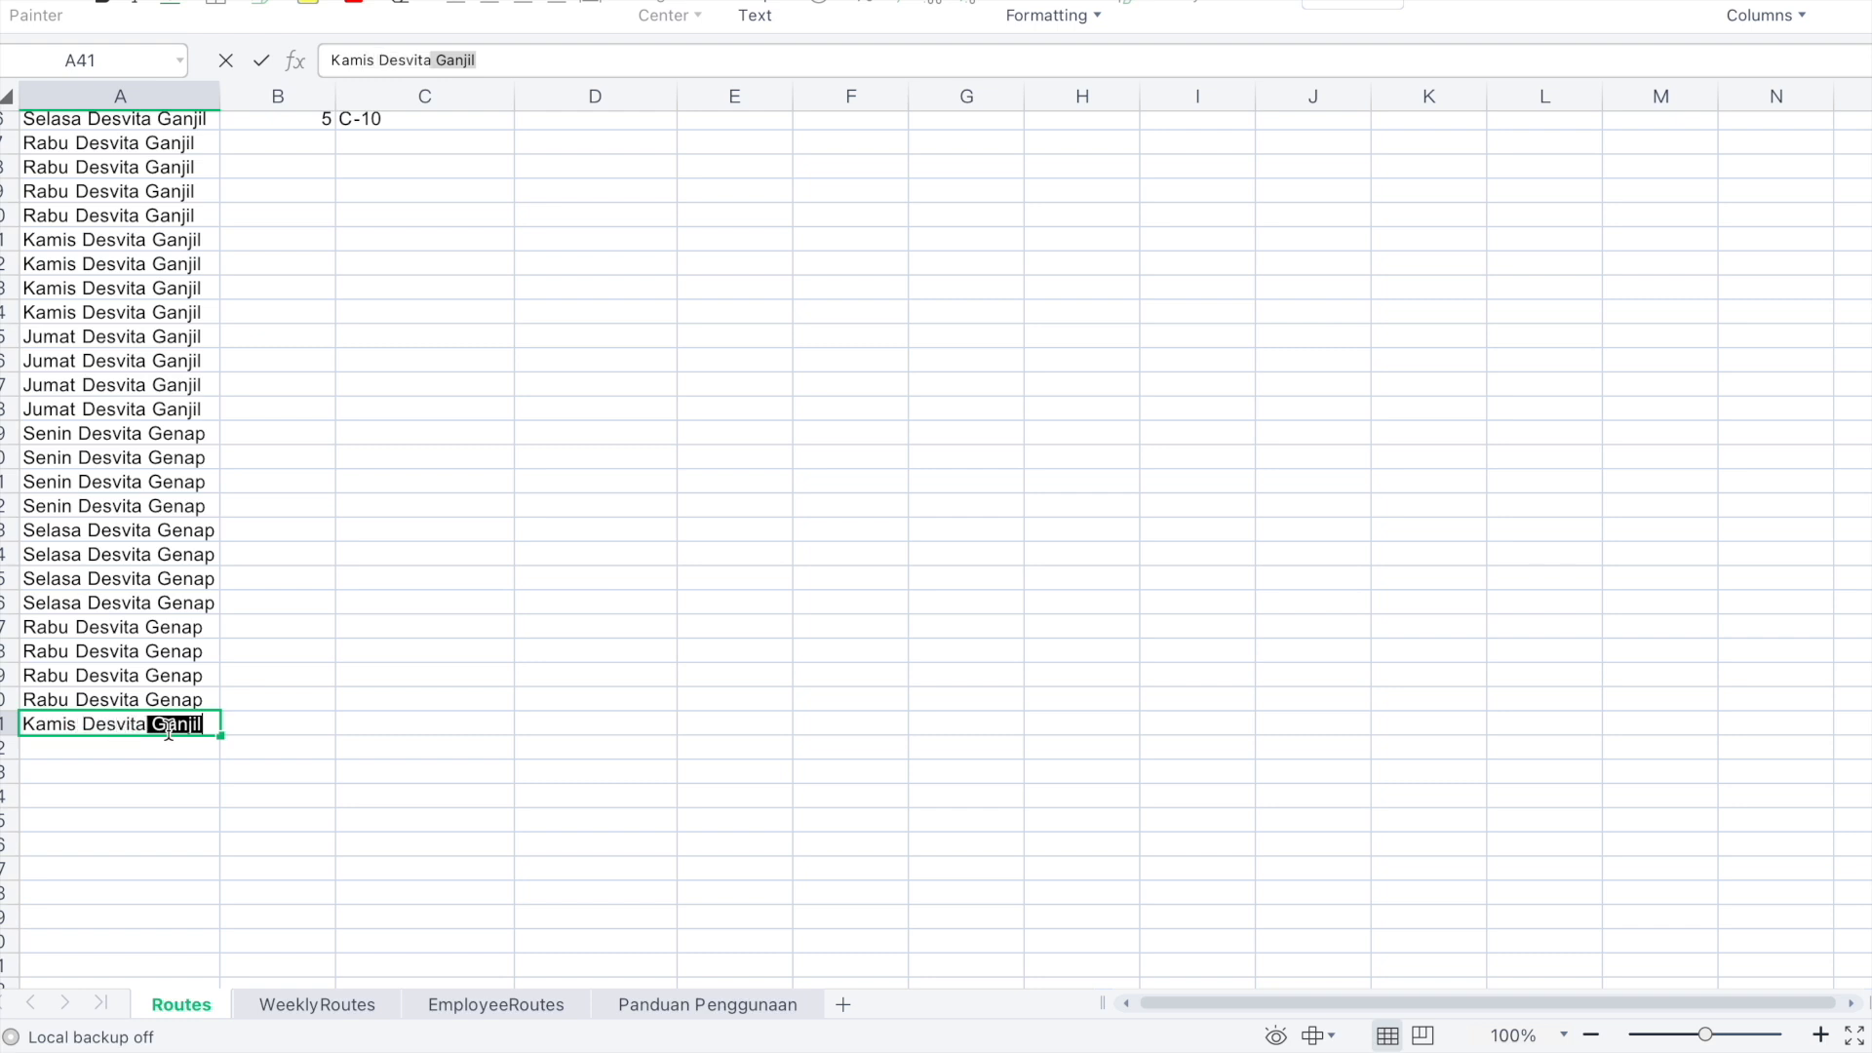
text( genap)
key(Return)
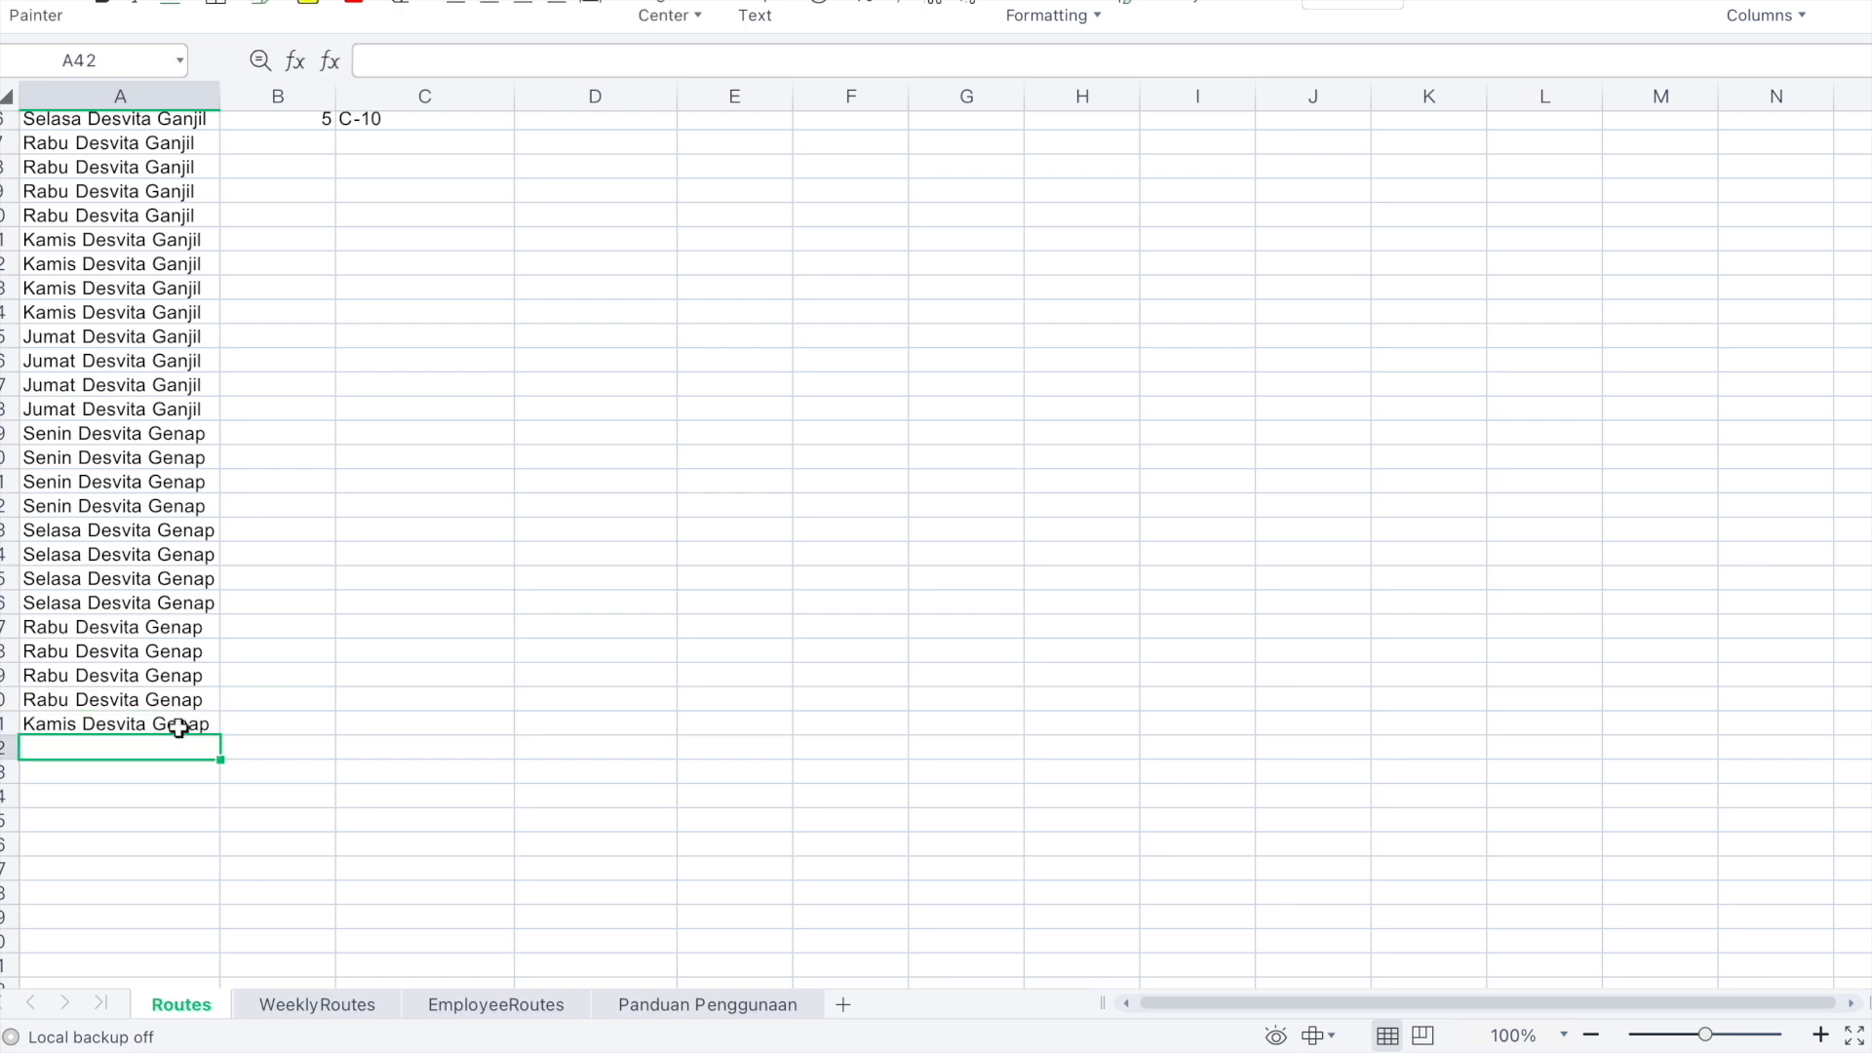
click(179, 727)
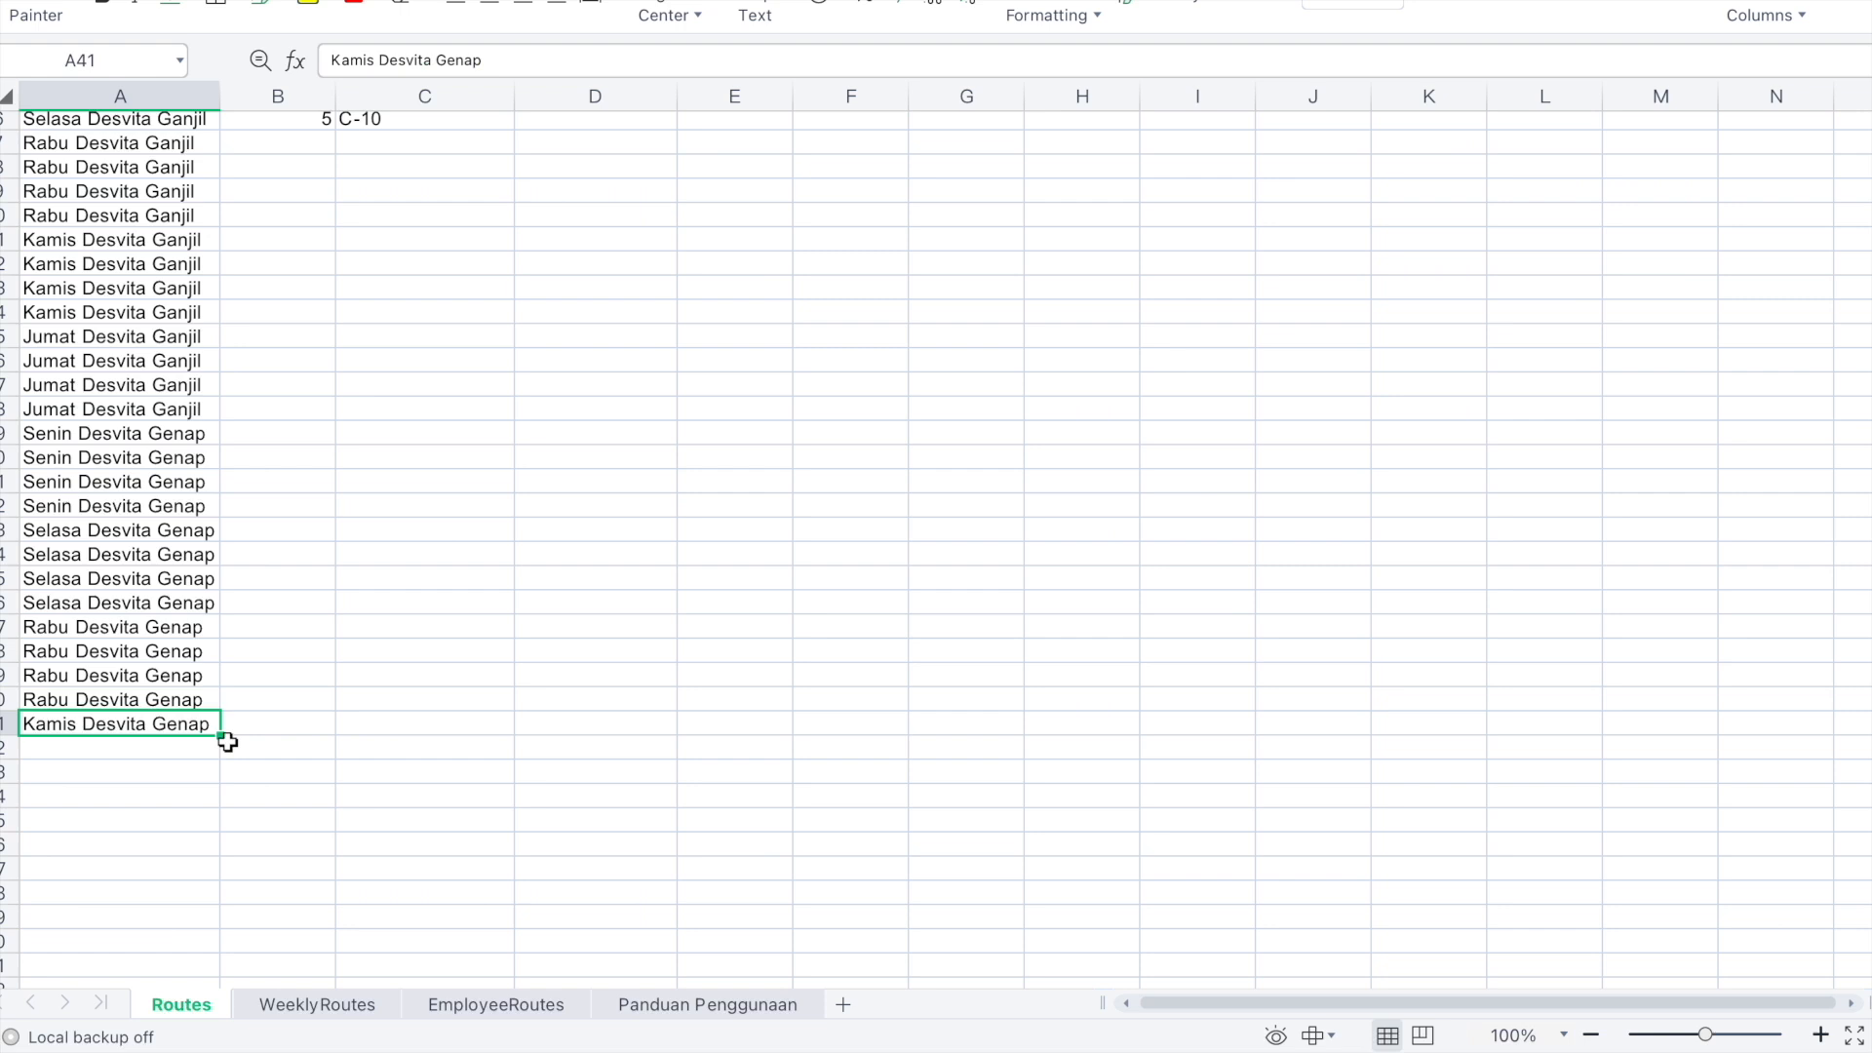
drag(220, 736, 220, 812)
Enter a route name made of Jumat, the employee's name and Genap in A45
click(189, 820)
text(J)
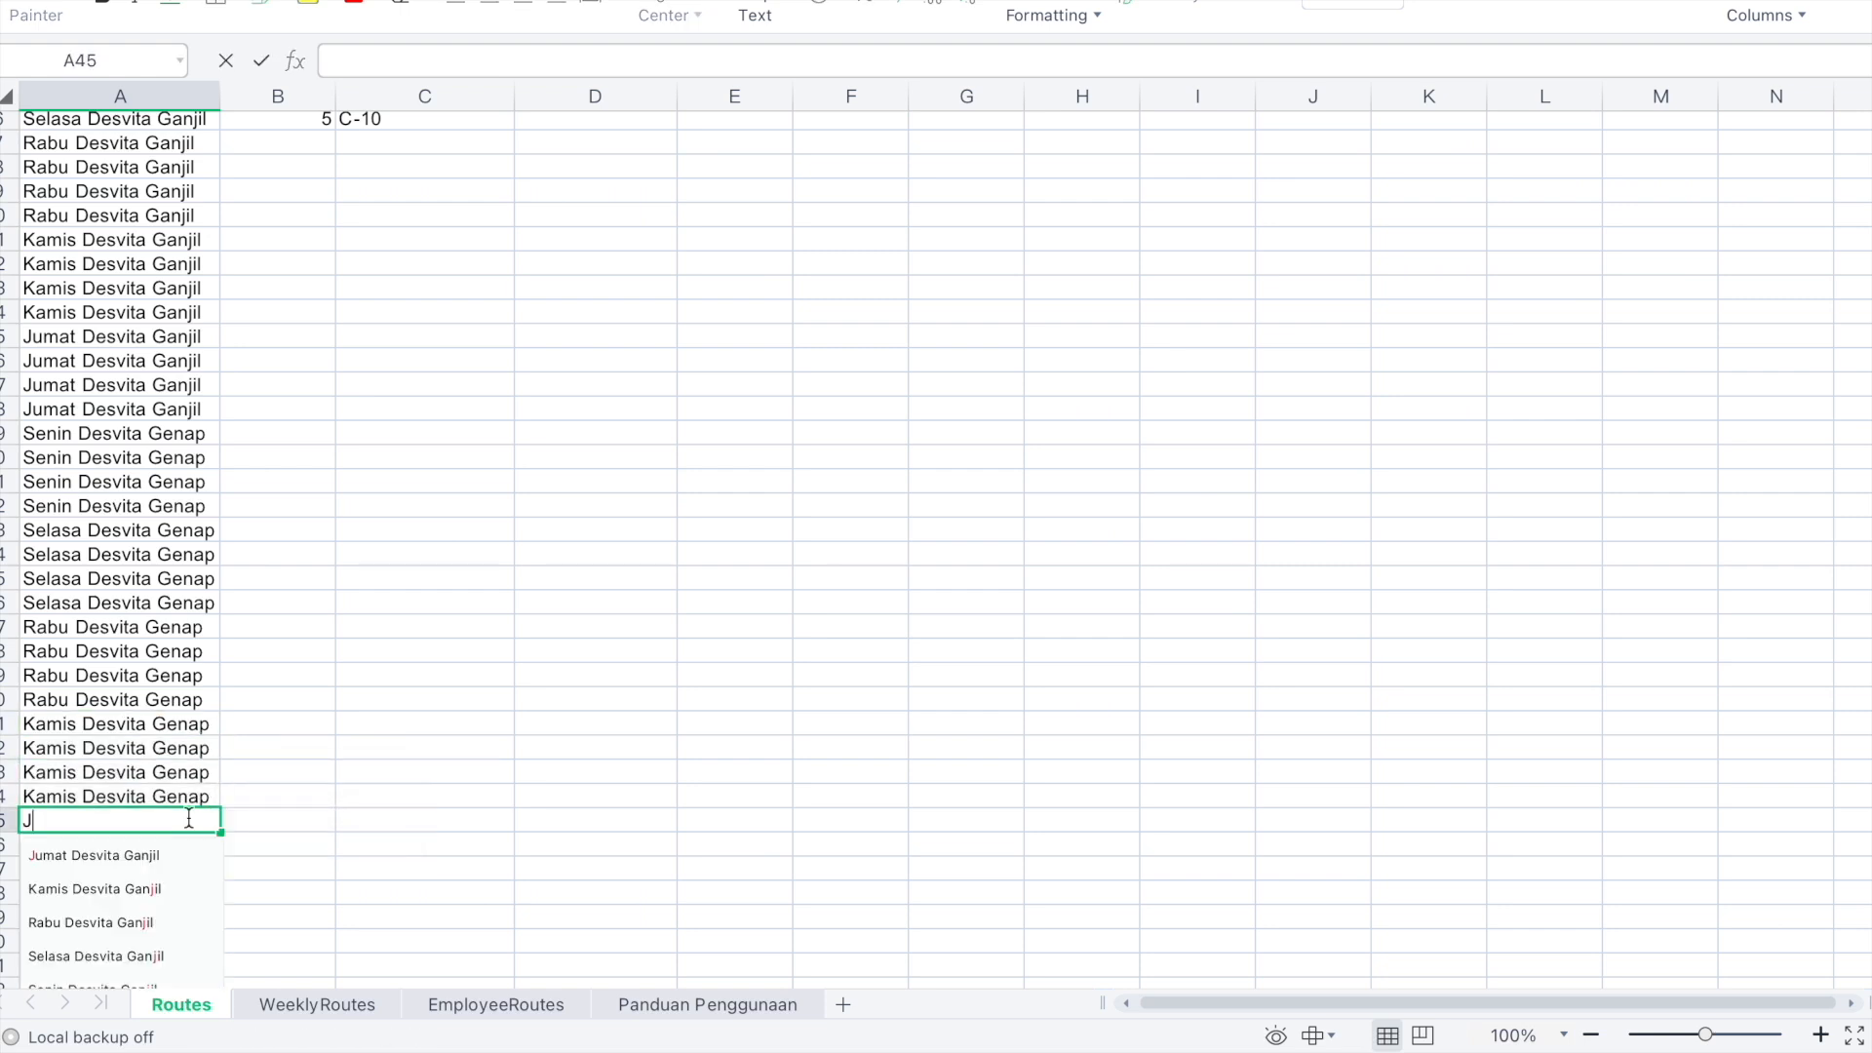
text(umat Desvita)
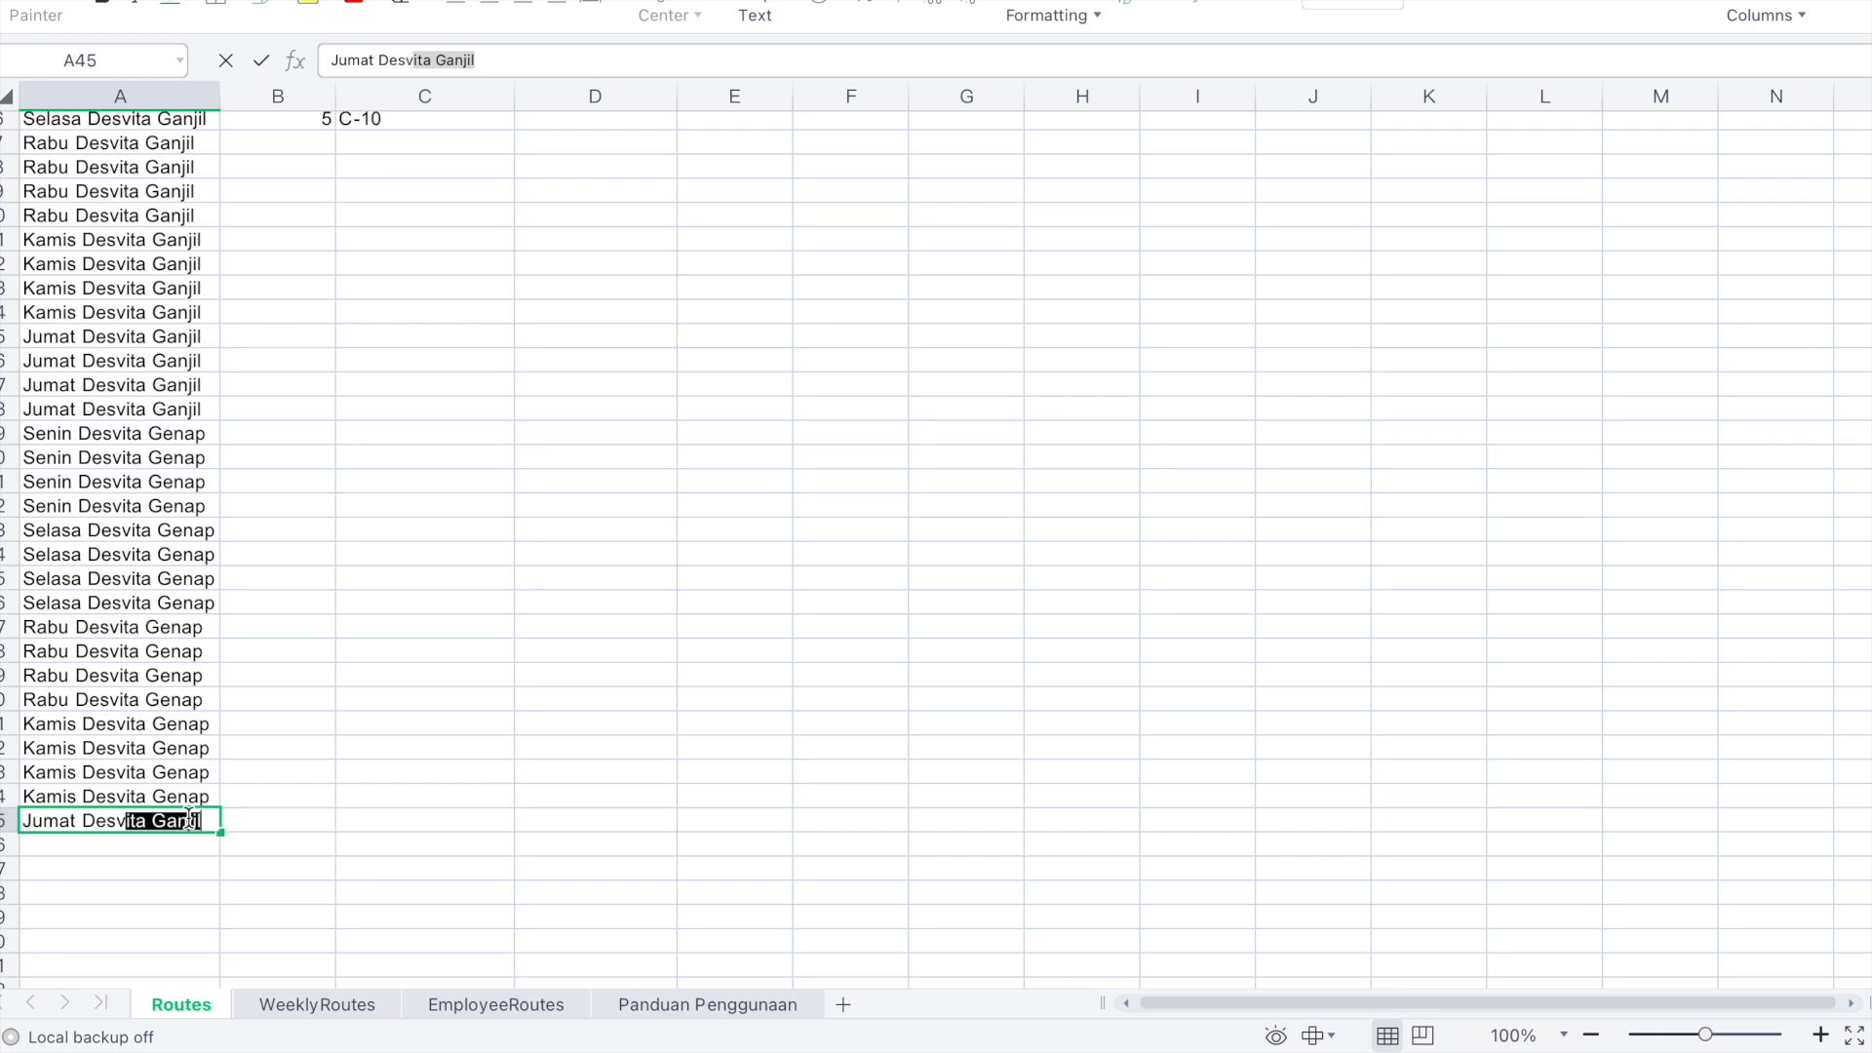
text( Genap)
click(389, 728)
Number the visit sequence 1 to 4 in B17:B20 for the Rabu Ganjil route
scroll(389, 727, up, 2)
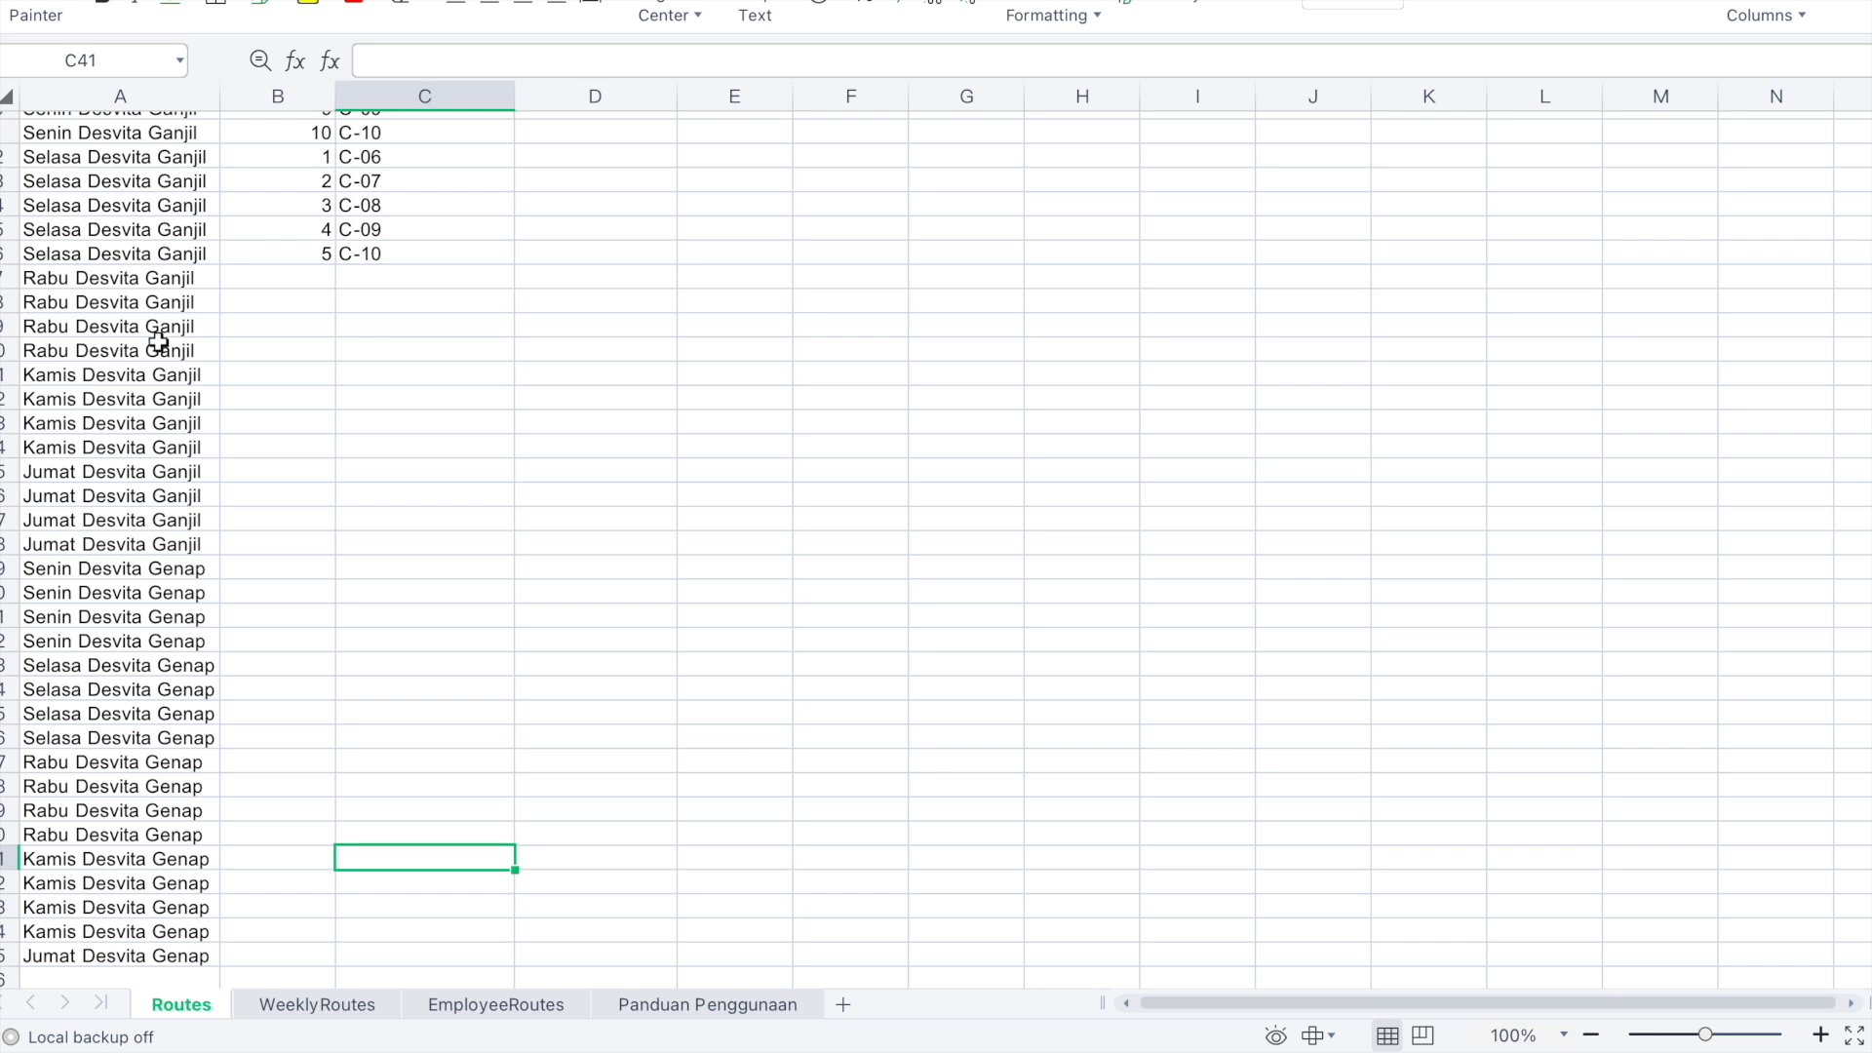
click(290, 287)
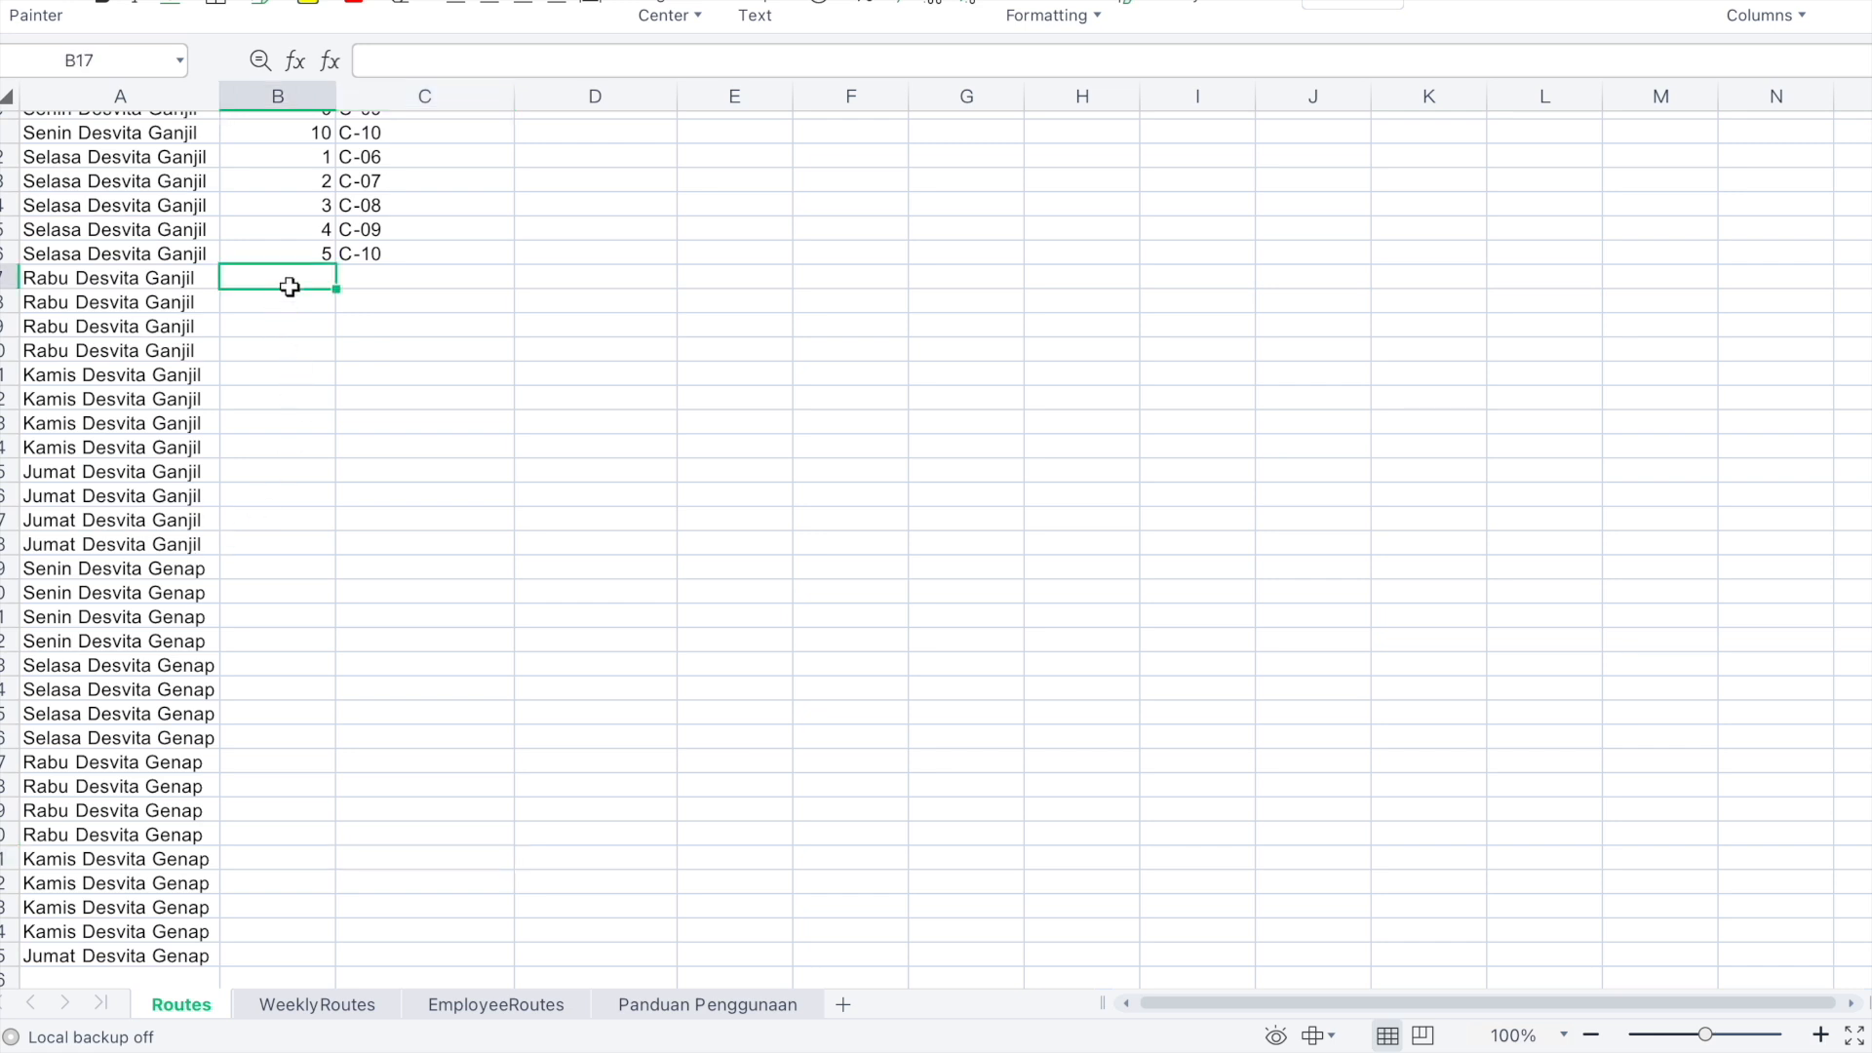
text(1)
key(Return)
click(286, 284)
click(293, 318)
click(284, 305)
text(2)
drag(301, 285, 331, 363)
Number the visit sequence 1 to 4 in B21:B24 for the Kamis Ganjil route
click(316, 377)
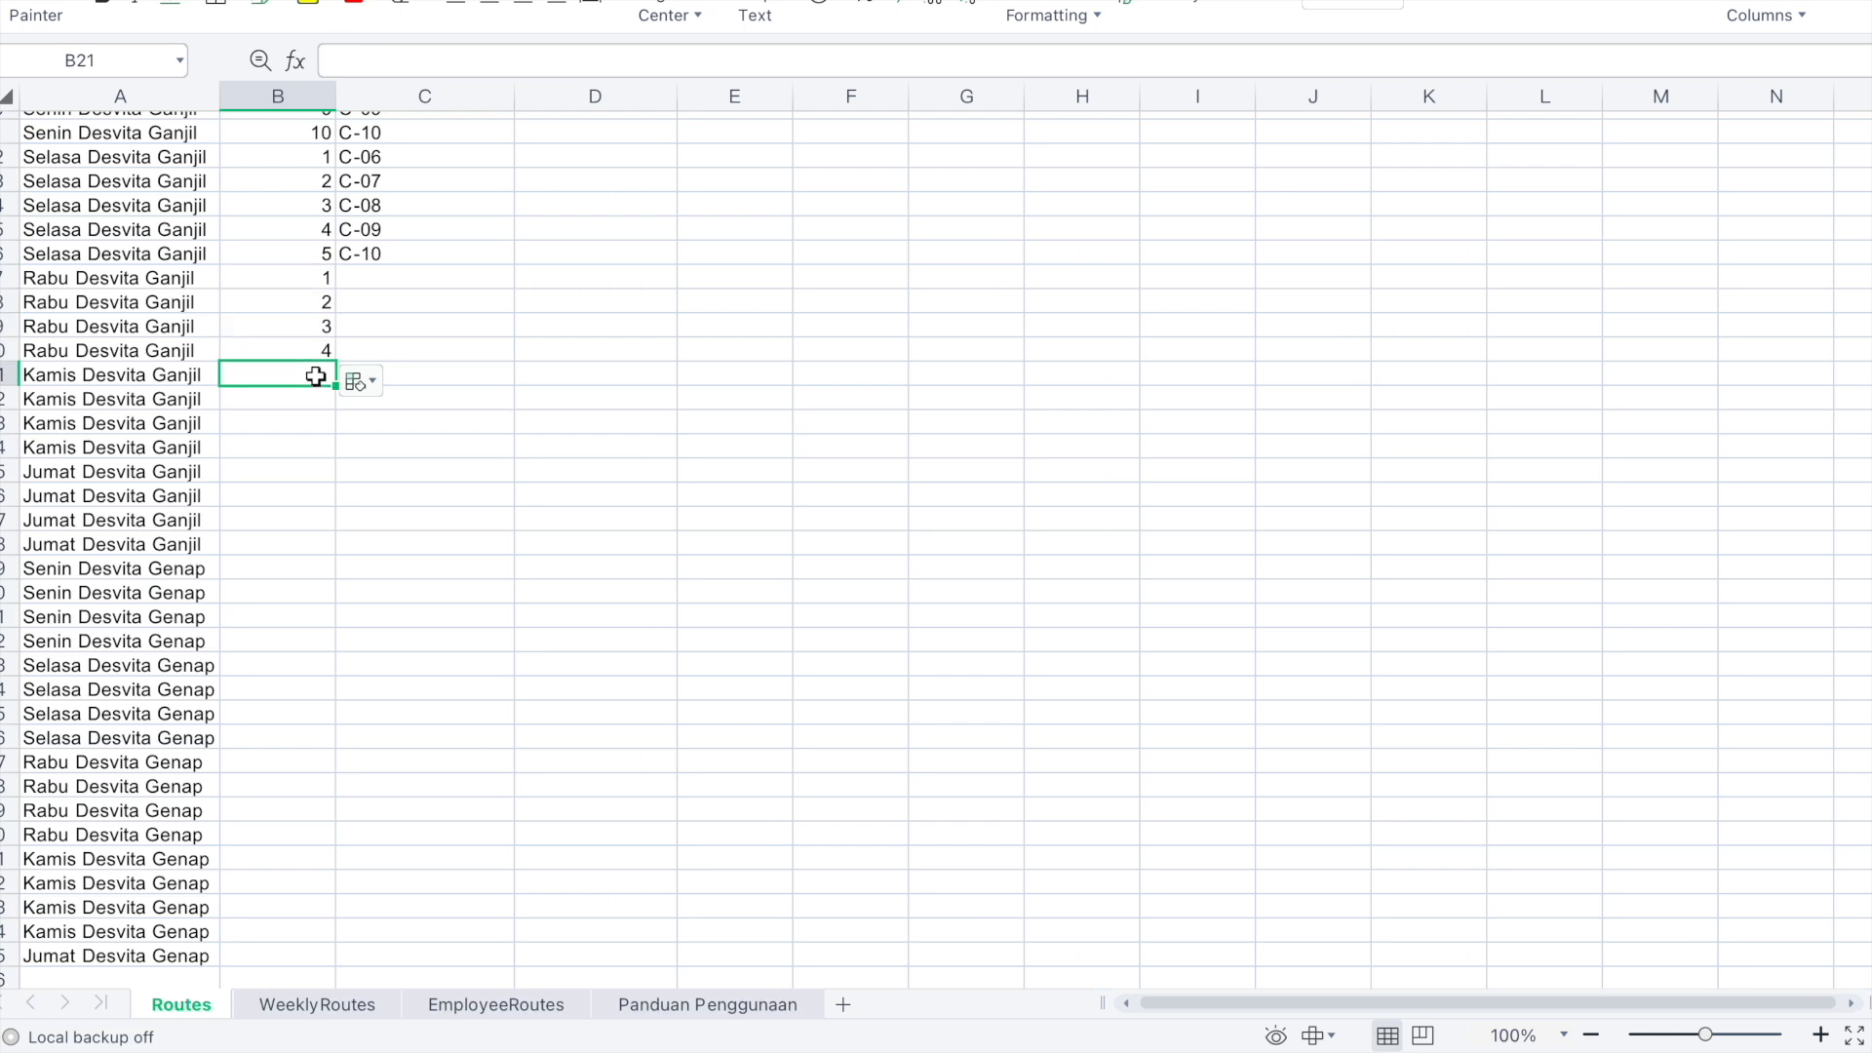
text(1)
key(Return)
text(2)
key(Return)
drag(318, 376, 314, 389)
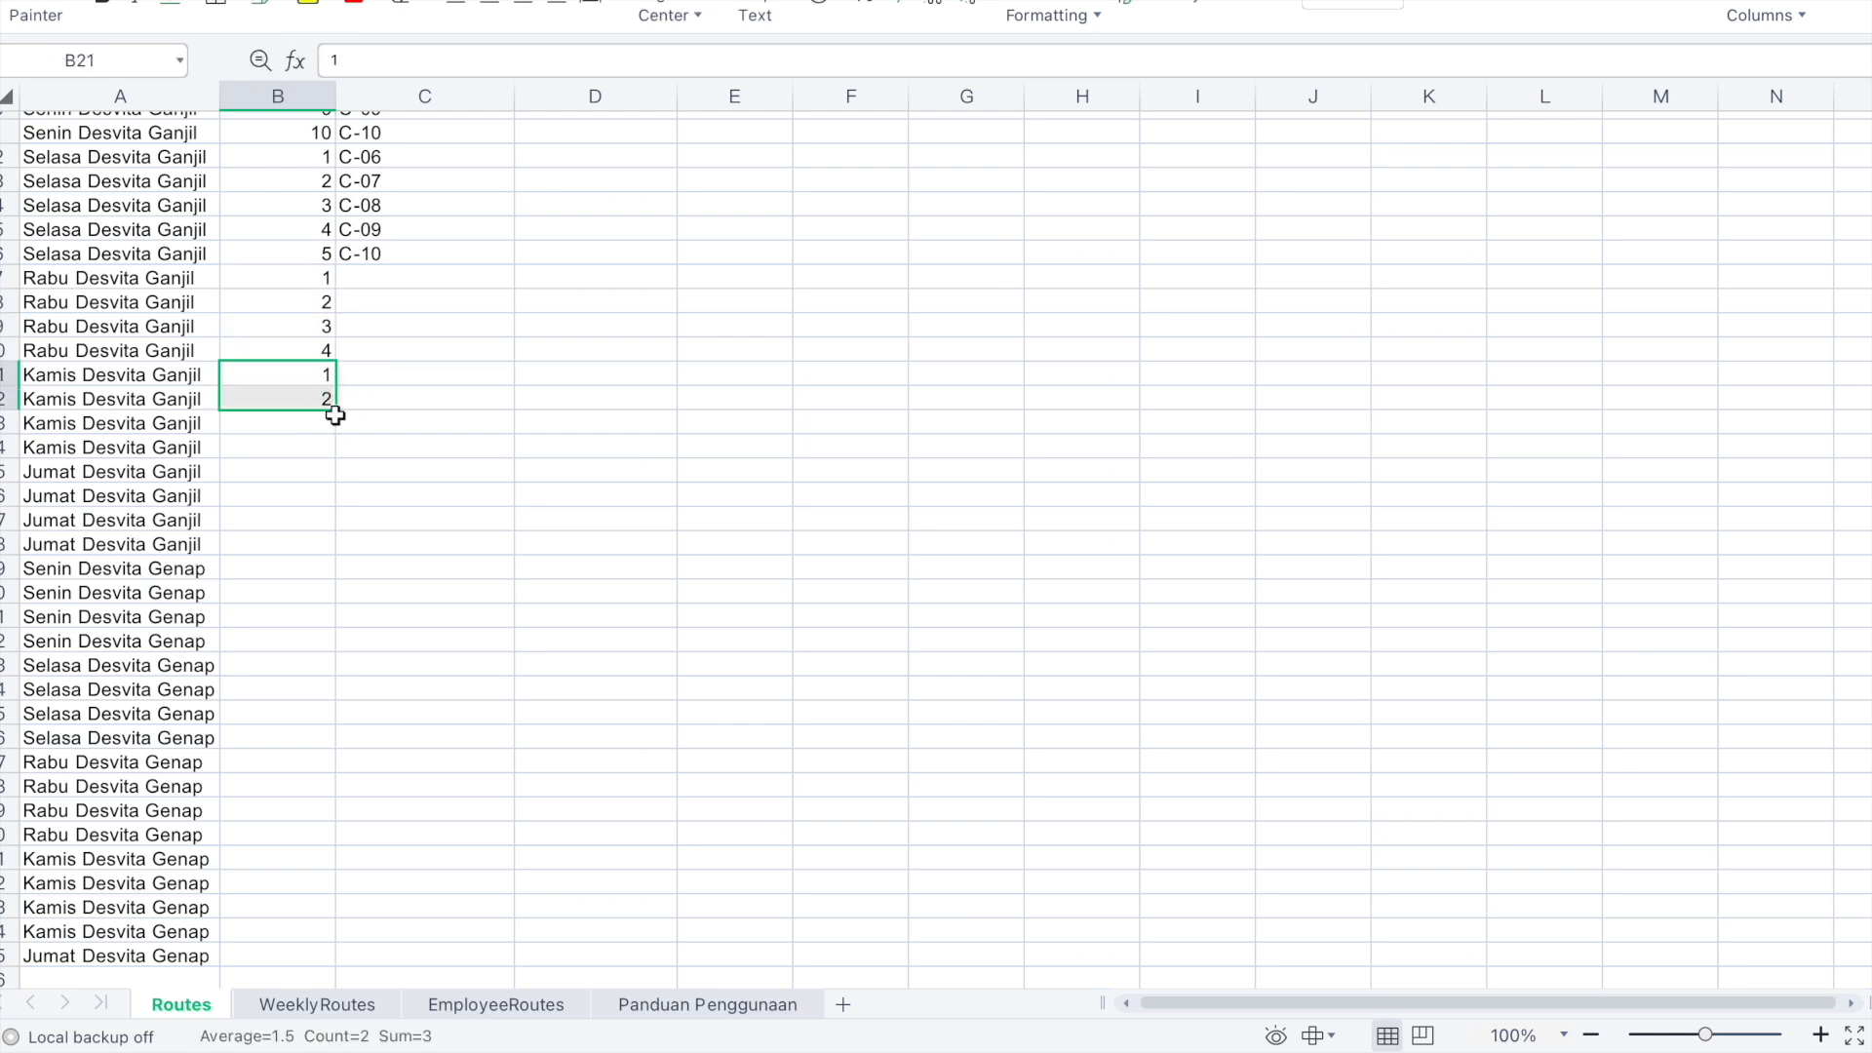
click(334, 414)
drag(313, 376, 314, 455)
Number the visit sequence 1 to 4 in B25:B28 for the Jumat Ganjil route
click(314, 468)
text(1)
key(Return)
text(2)
drag(307, 476, 334, 551)
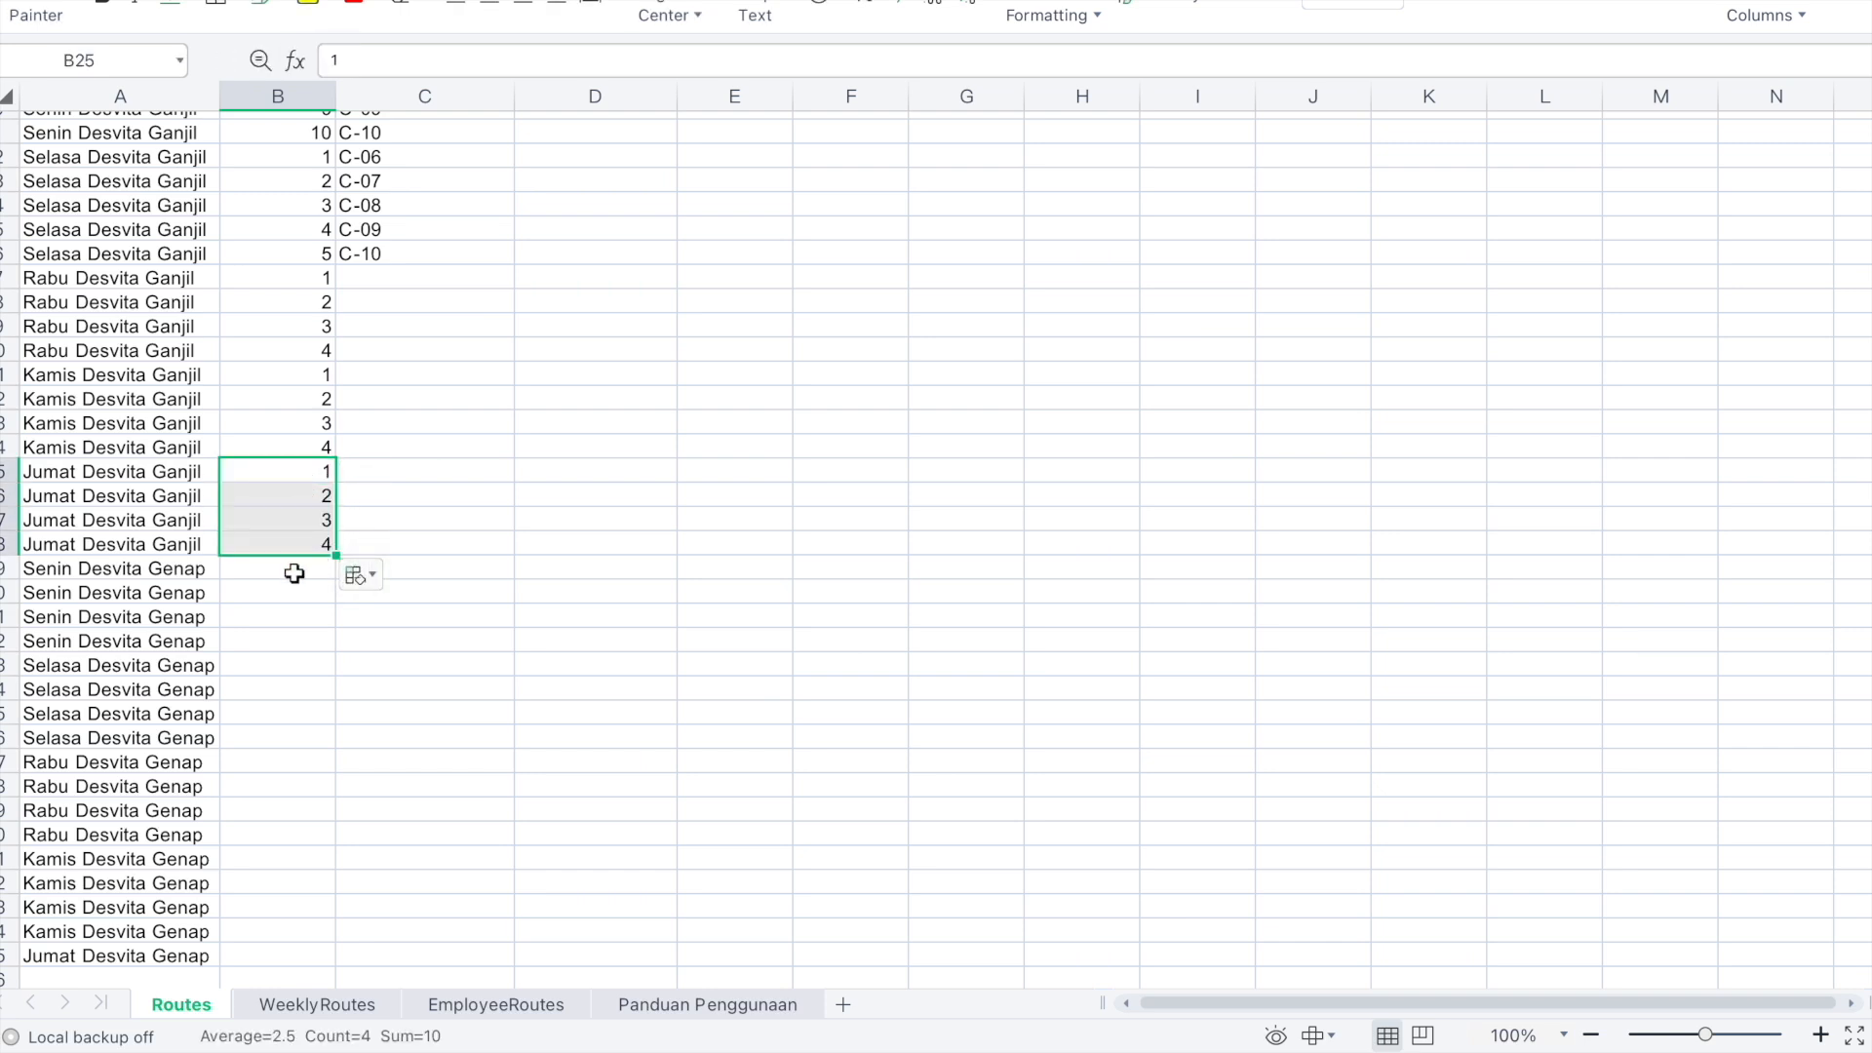
Number the visit sequence 1 to 4 in B29:B32 for the Senin Genap route
click(291, 574)
text(1)
key(Return)
text(2)
key(Return)
drag(292, 572, 349, 663)
Number the visit sequence 1 to 4 in B33:B36 for the Selasa Genap route
text(1)
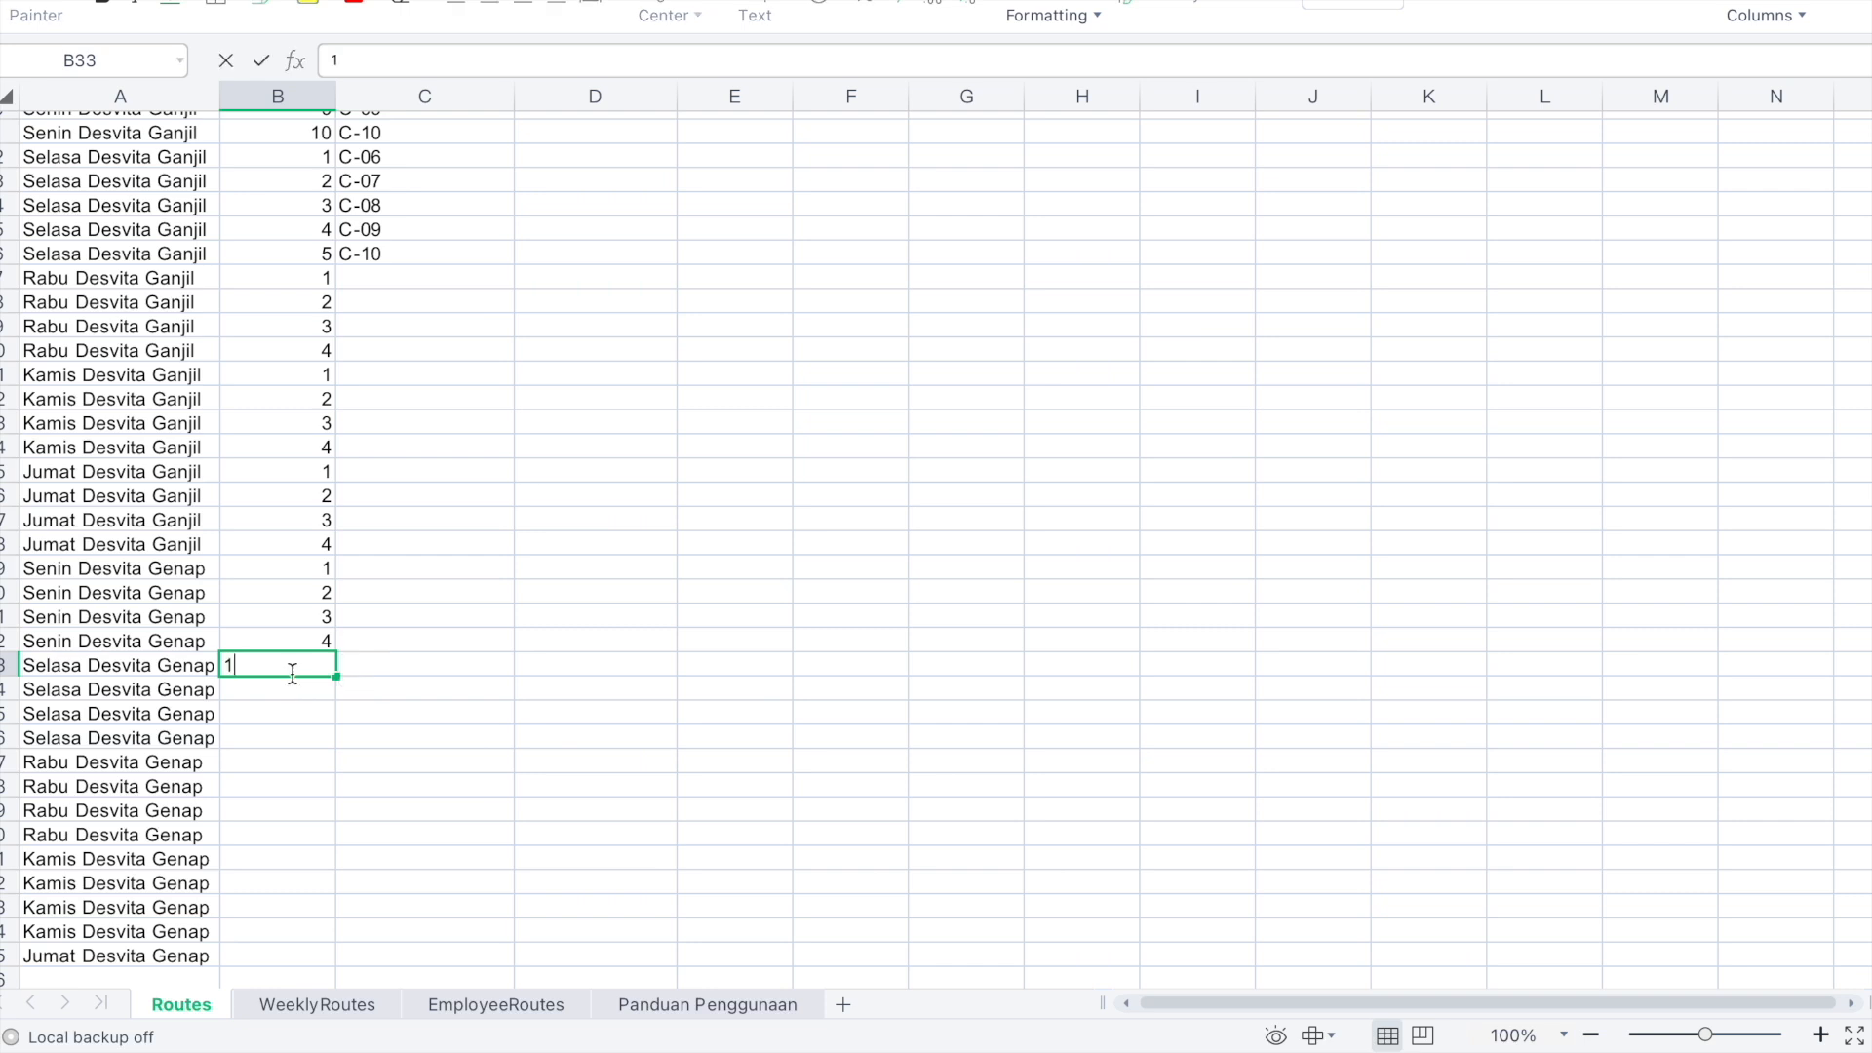
key(Return)
text(2)
key(Return)
drag(293, 671, 293, 760)
Copy the 1 to 4 sequence from B33:B36 into B37:B40 and B41:B44 for the Rabu and Kamis Genap routes
click(292, 760)
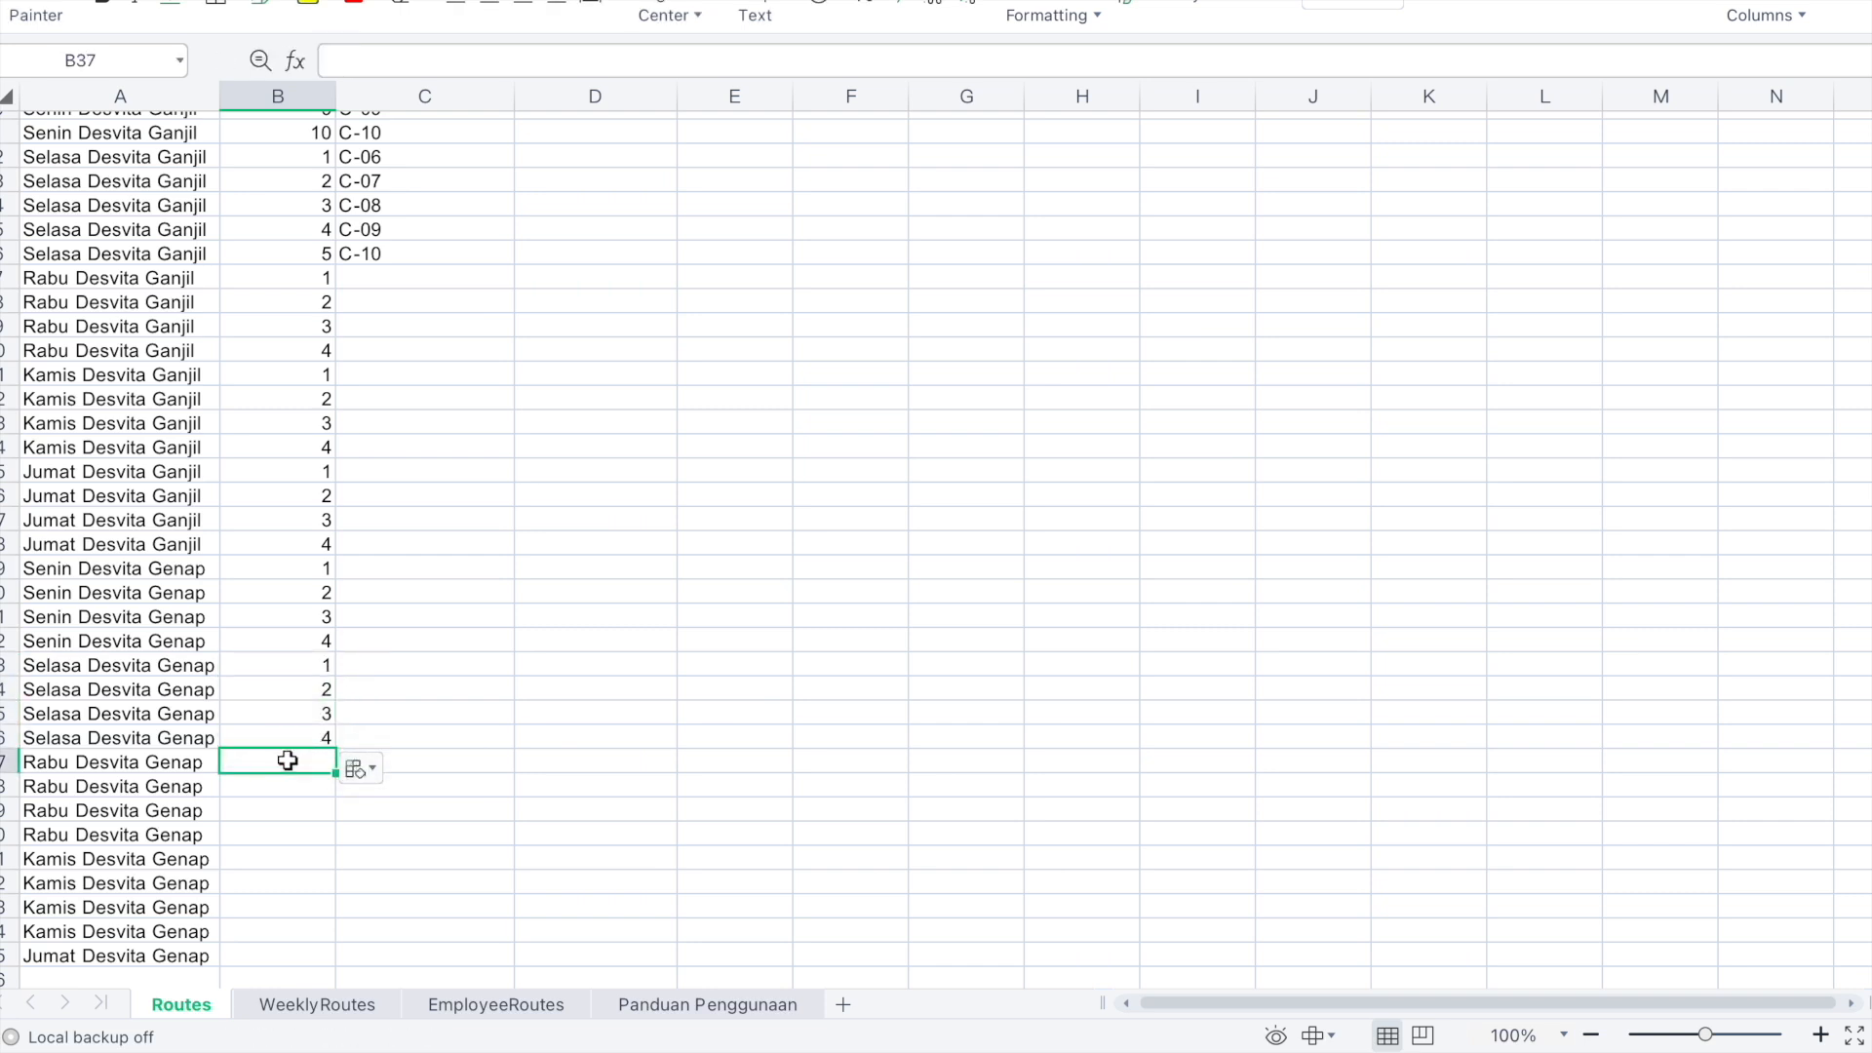
drag(302, 671, 292, 739)
key(ctrl+c)
click(254, 780)
click(251, 764)
key(ctrl+v)
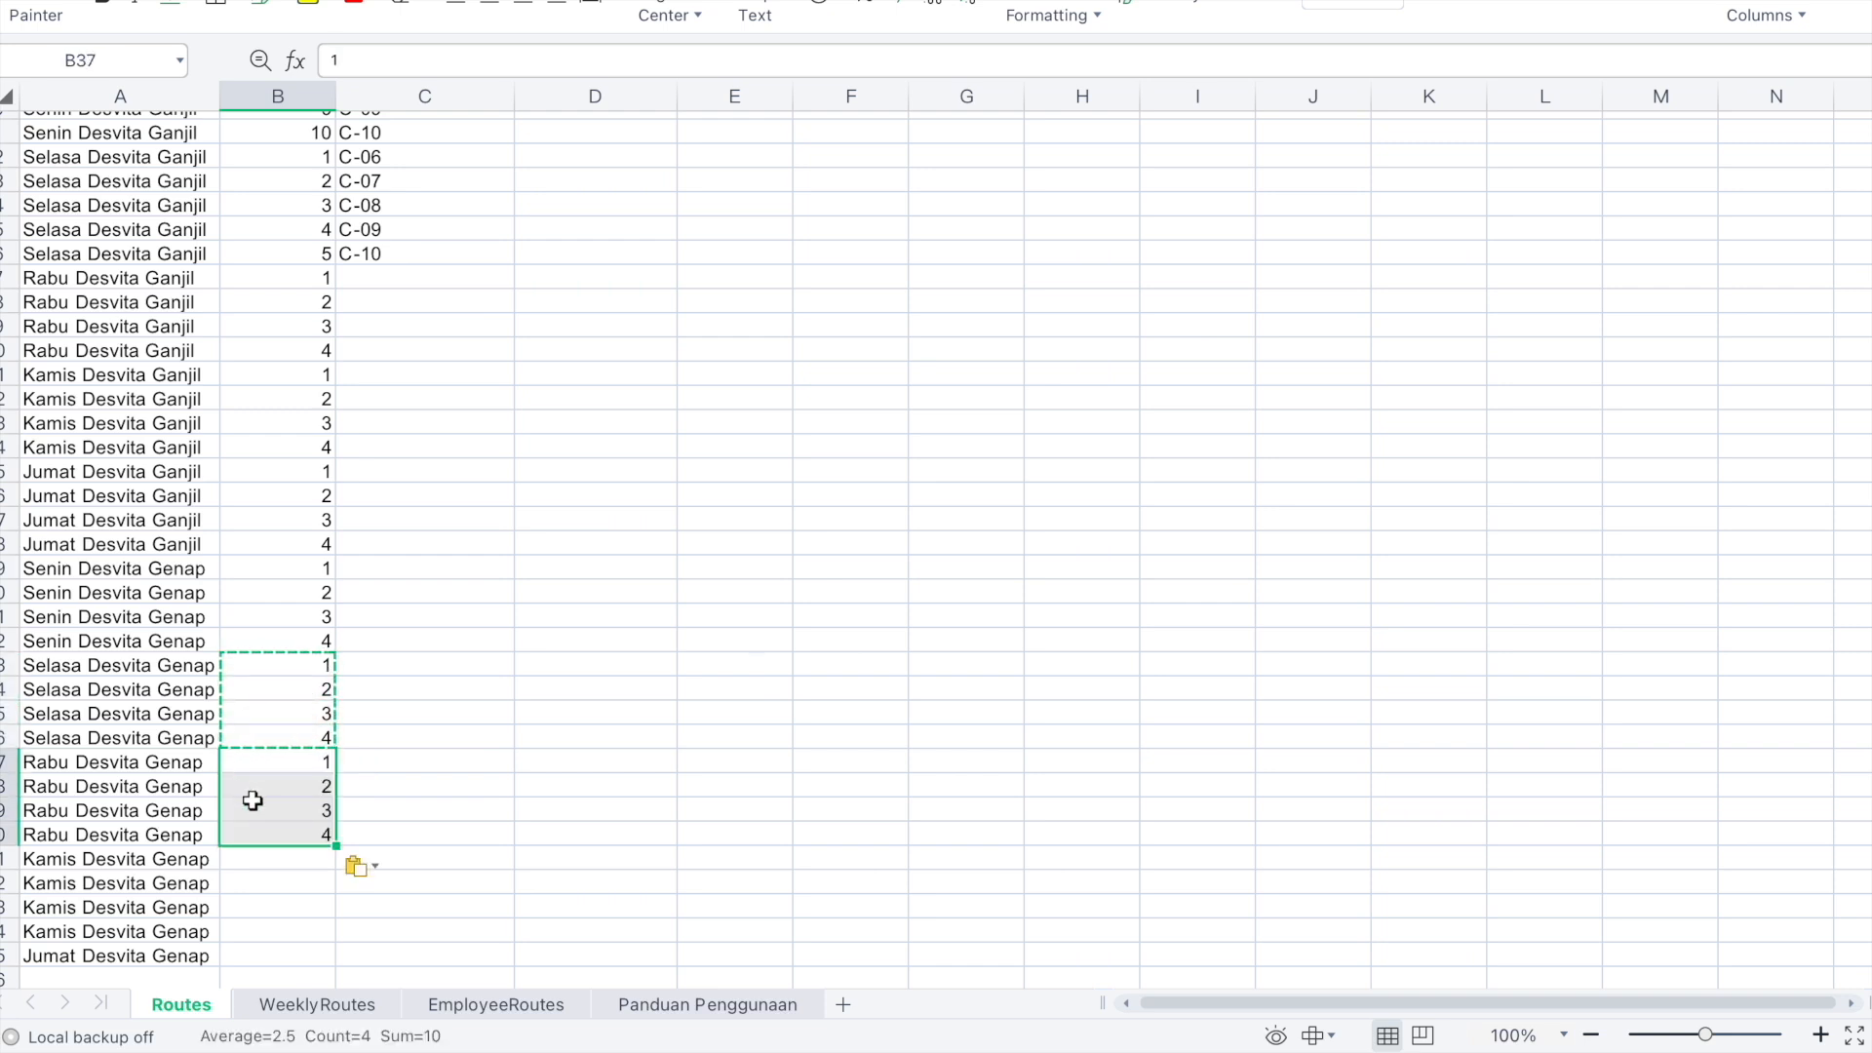
click(258, 864)
key(ctrl+v)
scroll(257, 864, down, 2)
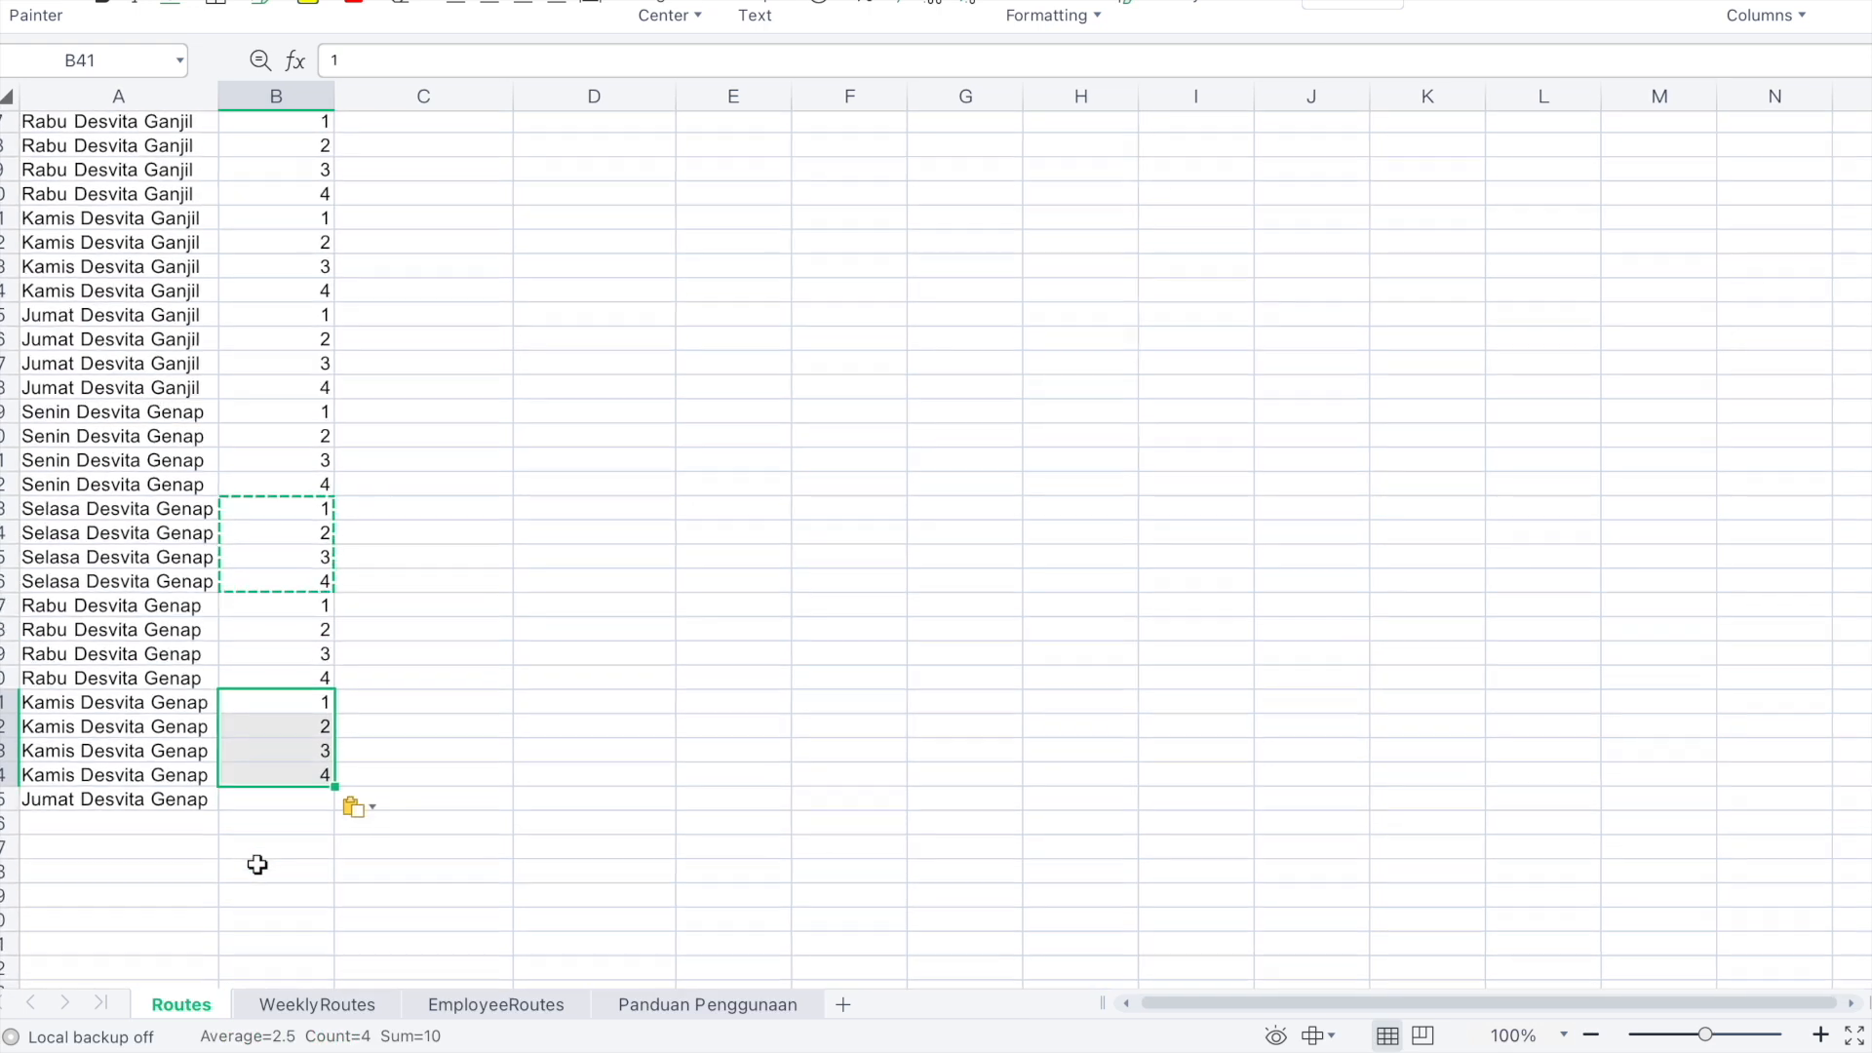
Paste the 1 to 4 sequence into B45:B48 and fill the Jumat Genap route name down to A48
click(264, 808)
key(ctrl+v)
click(188, 800)
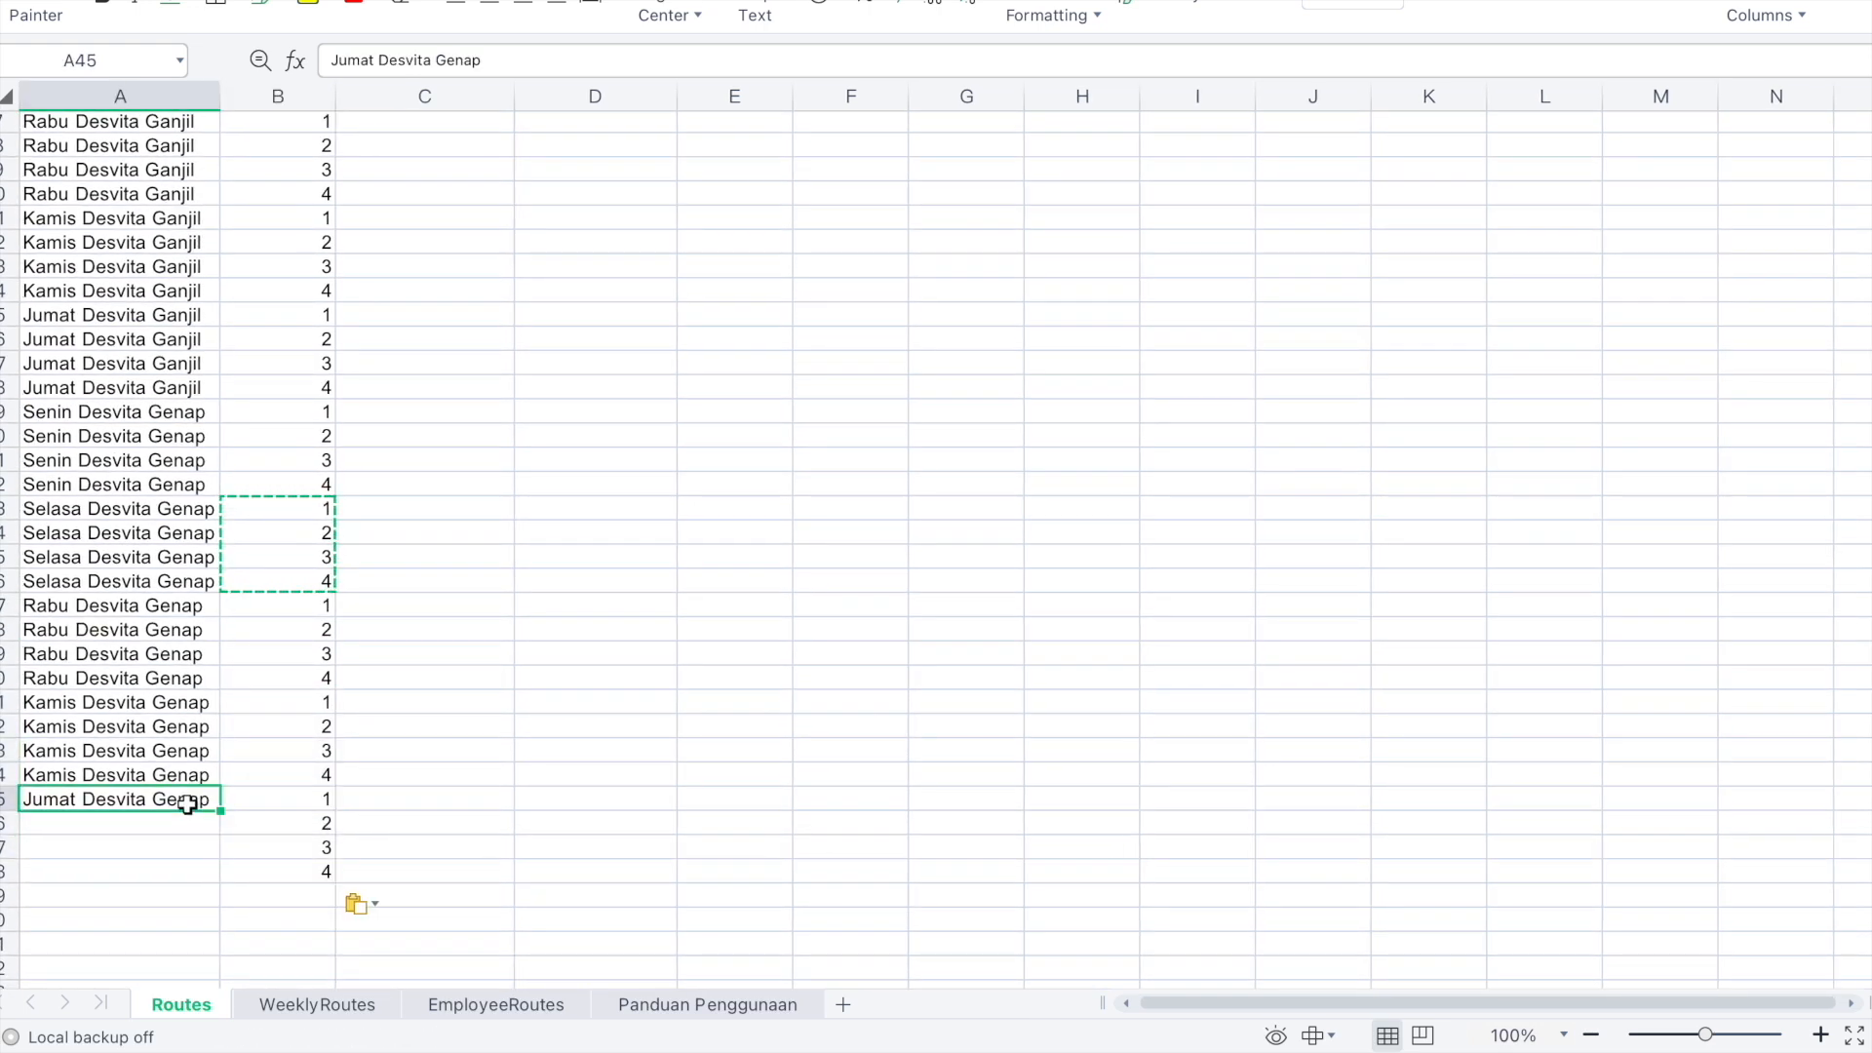
double_click(218, 810)
Continue the customer code series from C15:C16 down through C48, filling C-11 to C-42
scroll(299, 717, up, 6)
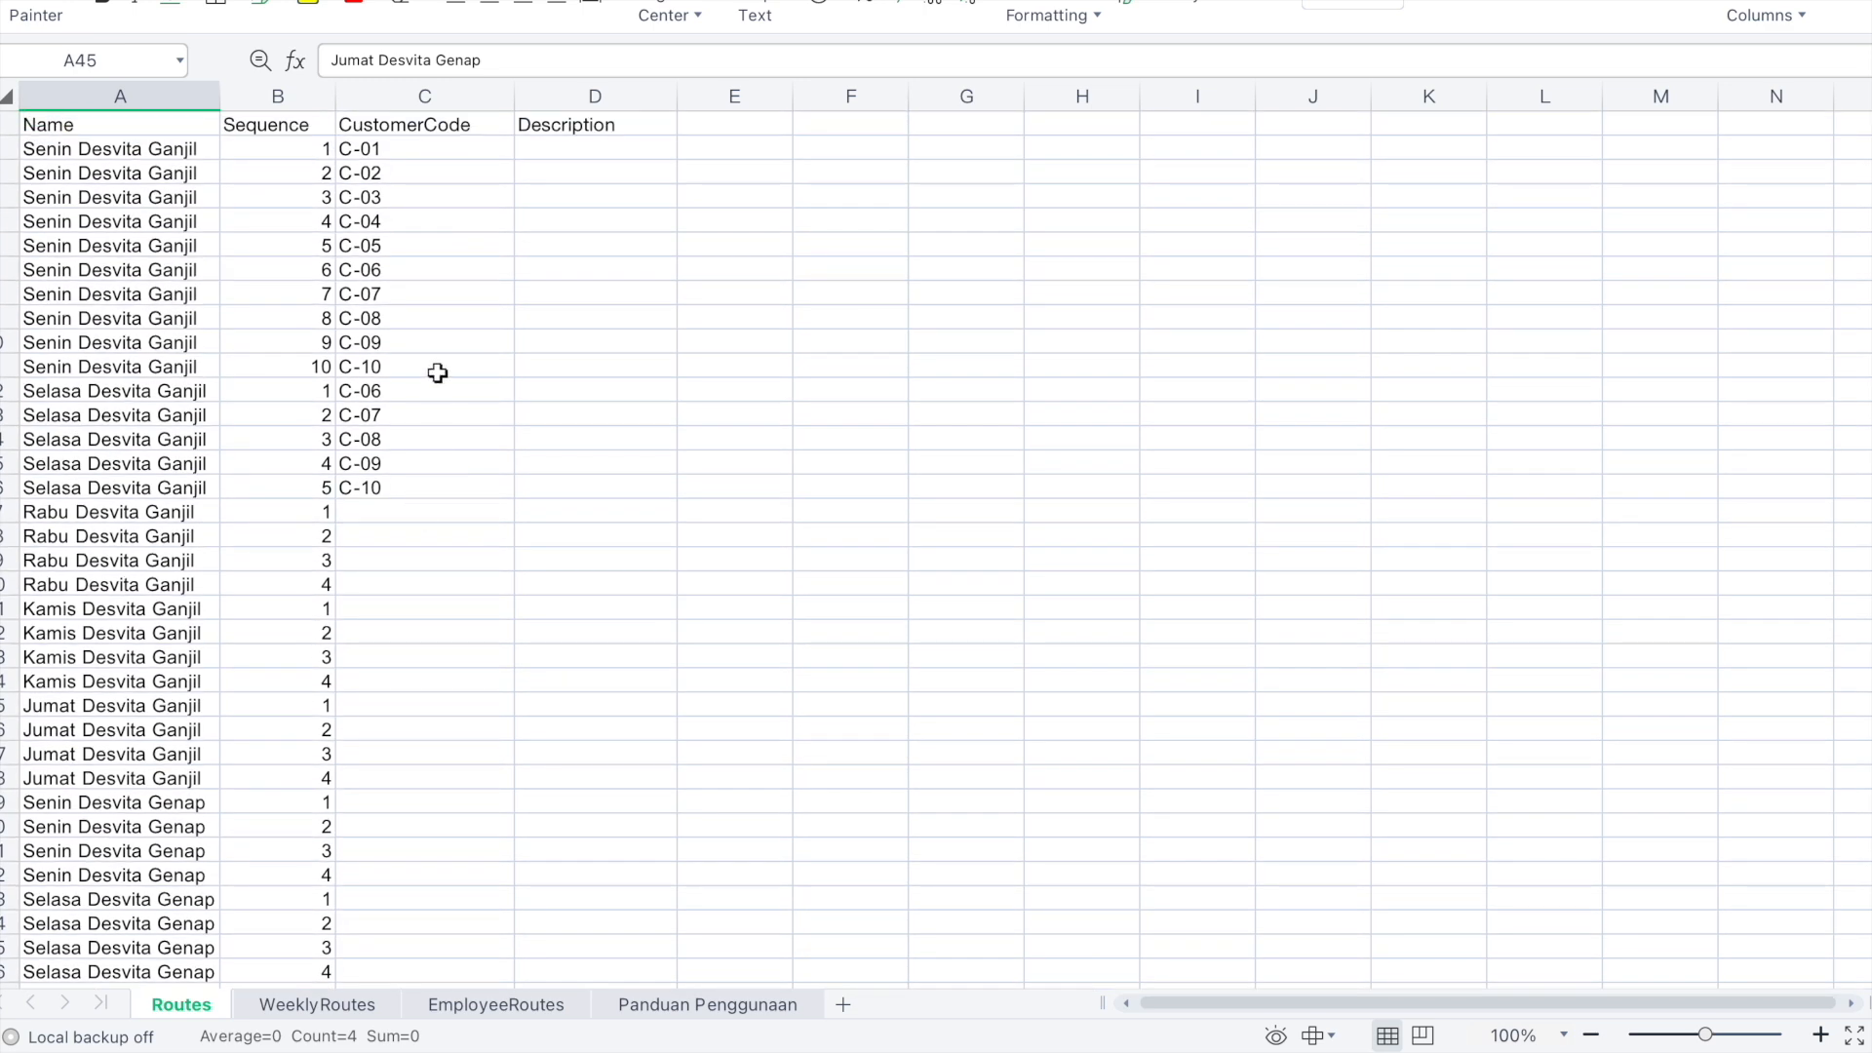
drag(430, 466, 451, 494)
double_click(514, 499)
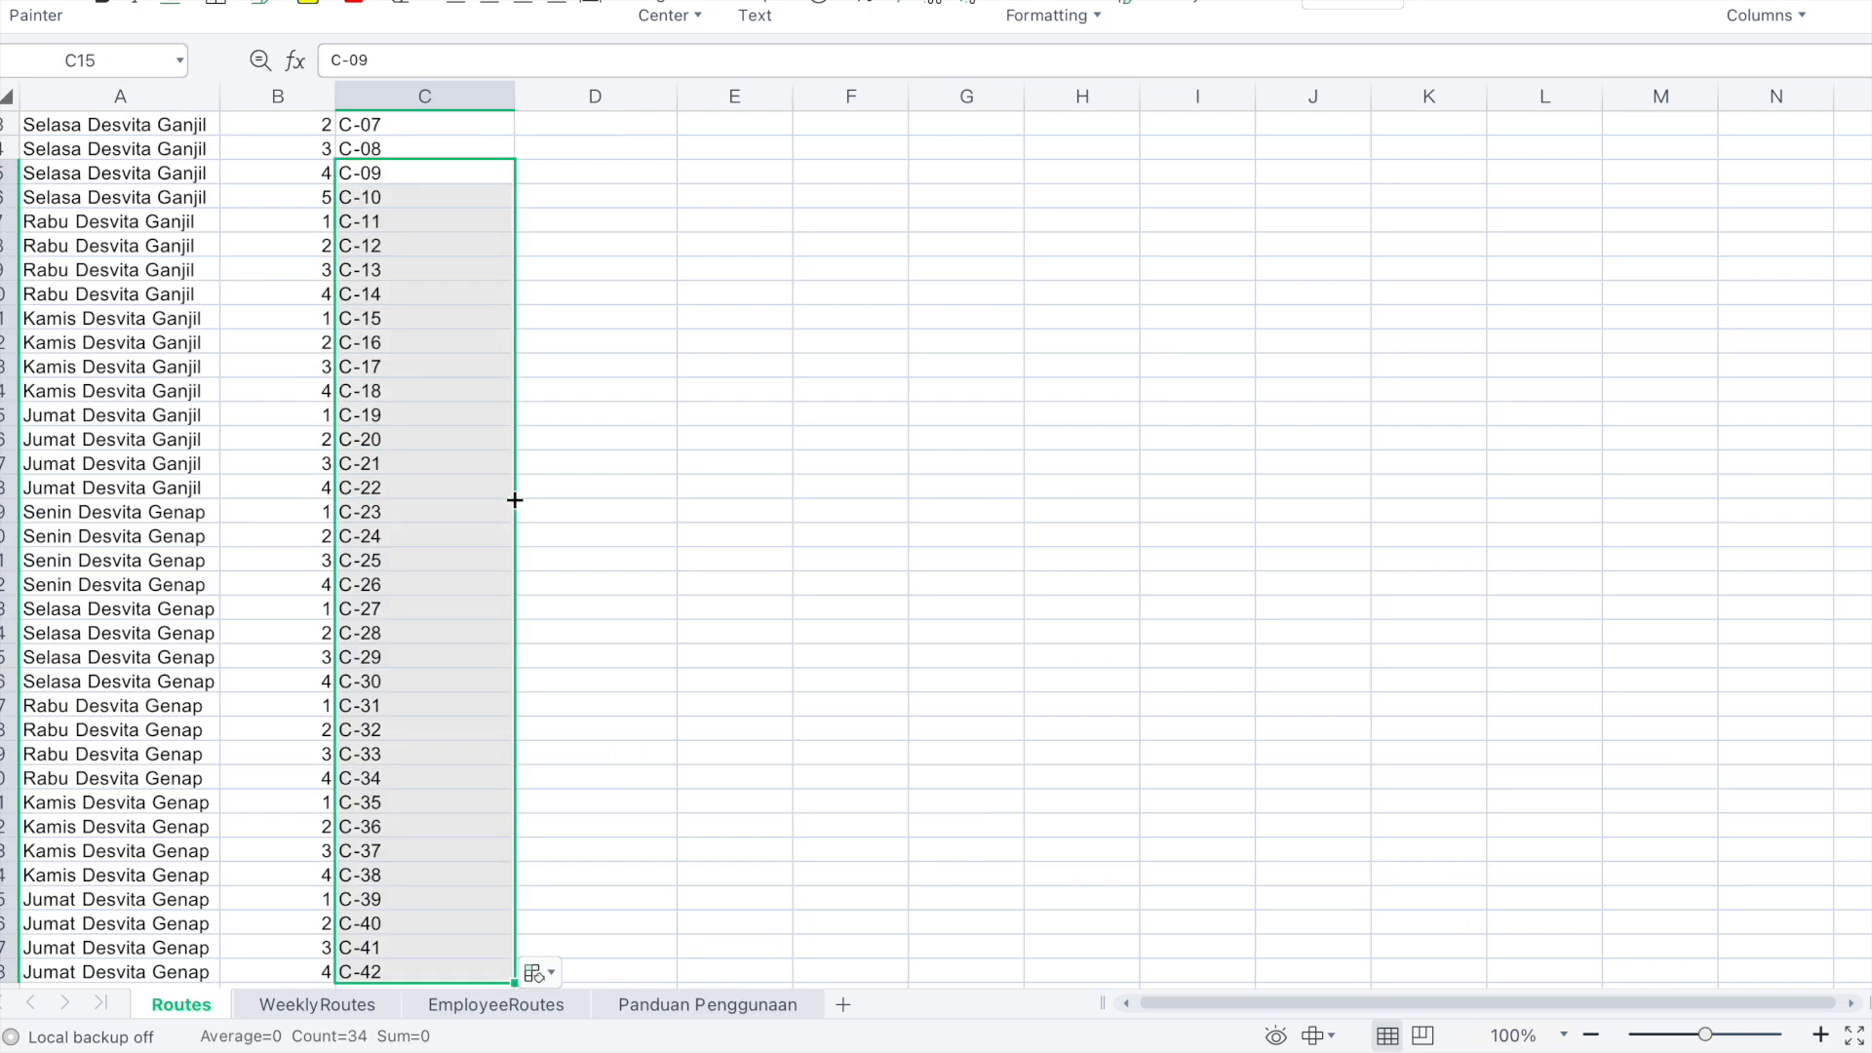
scroll(512, 501, down, 3)
click(648, 516)
scroll(647, 518, up, 10)
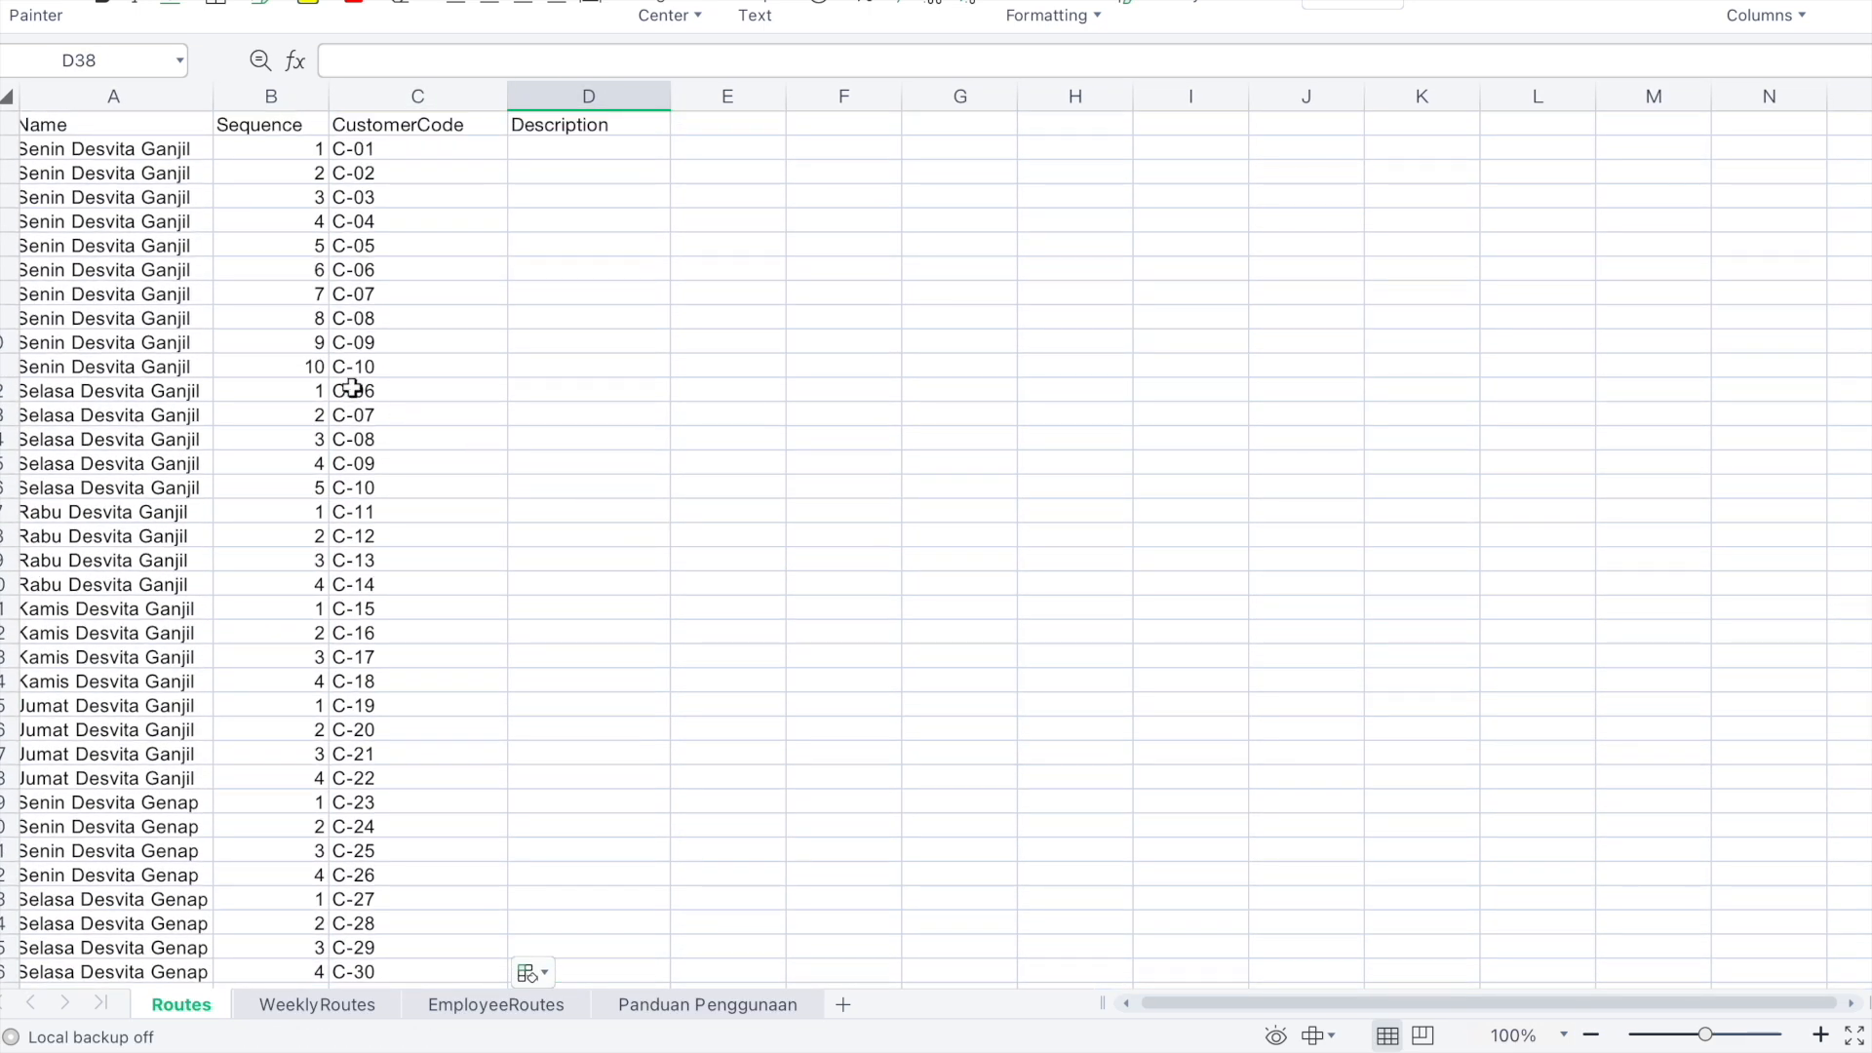
scroll(352, 389, left, 1)
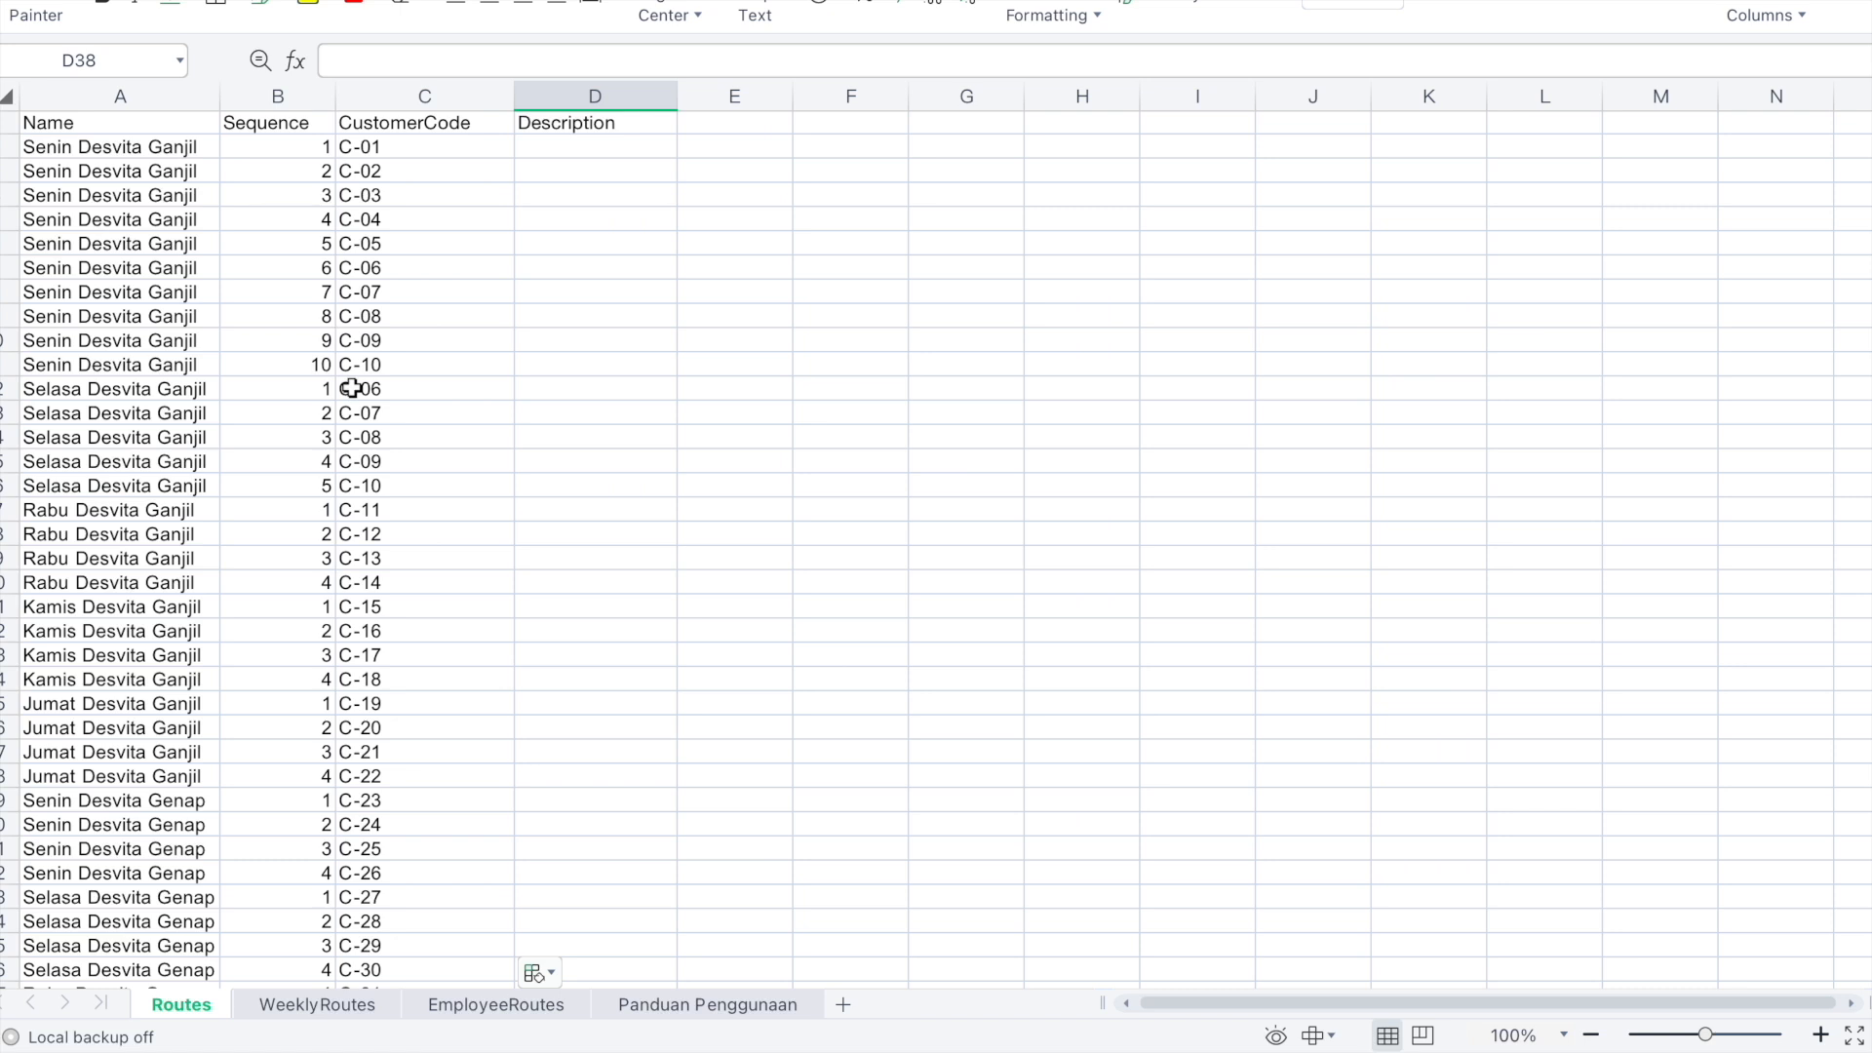
On the WeeklyRoutes sheet, enter a name made of Rute, the employee's name and Ganjil in A2 and autofit column A
click(308, 1004)
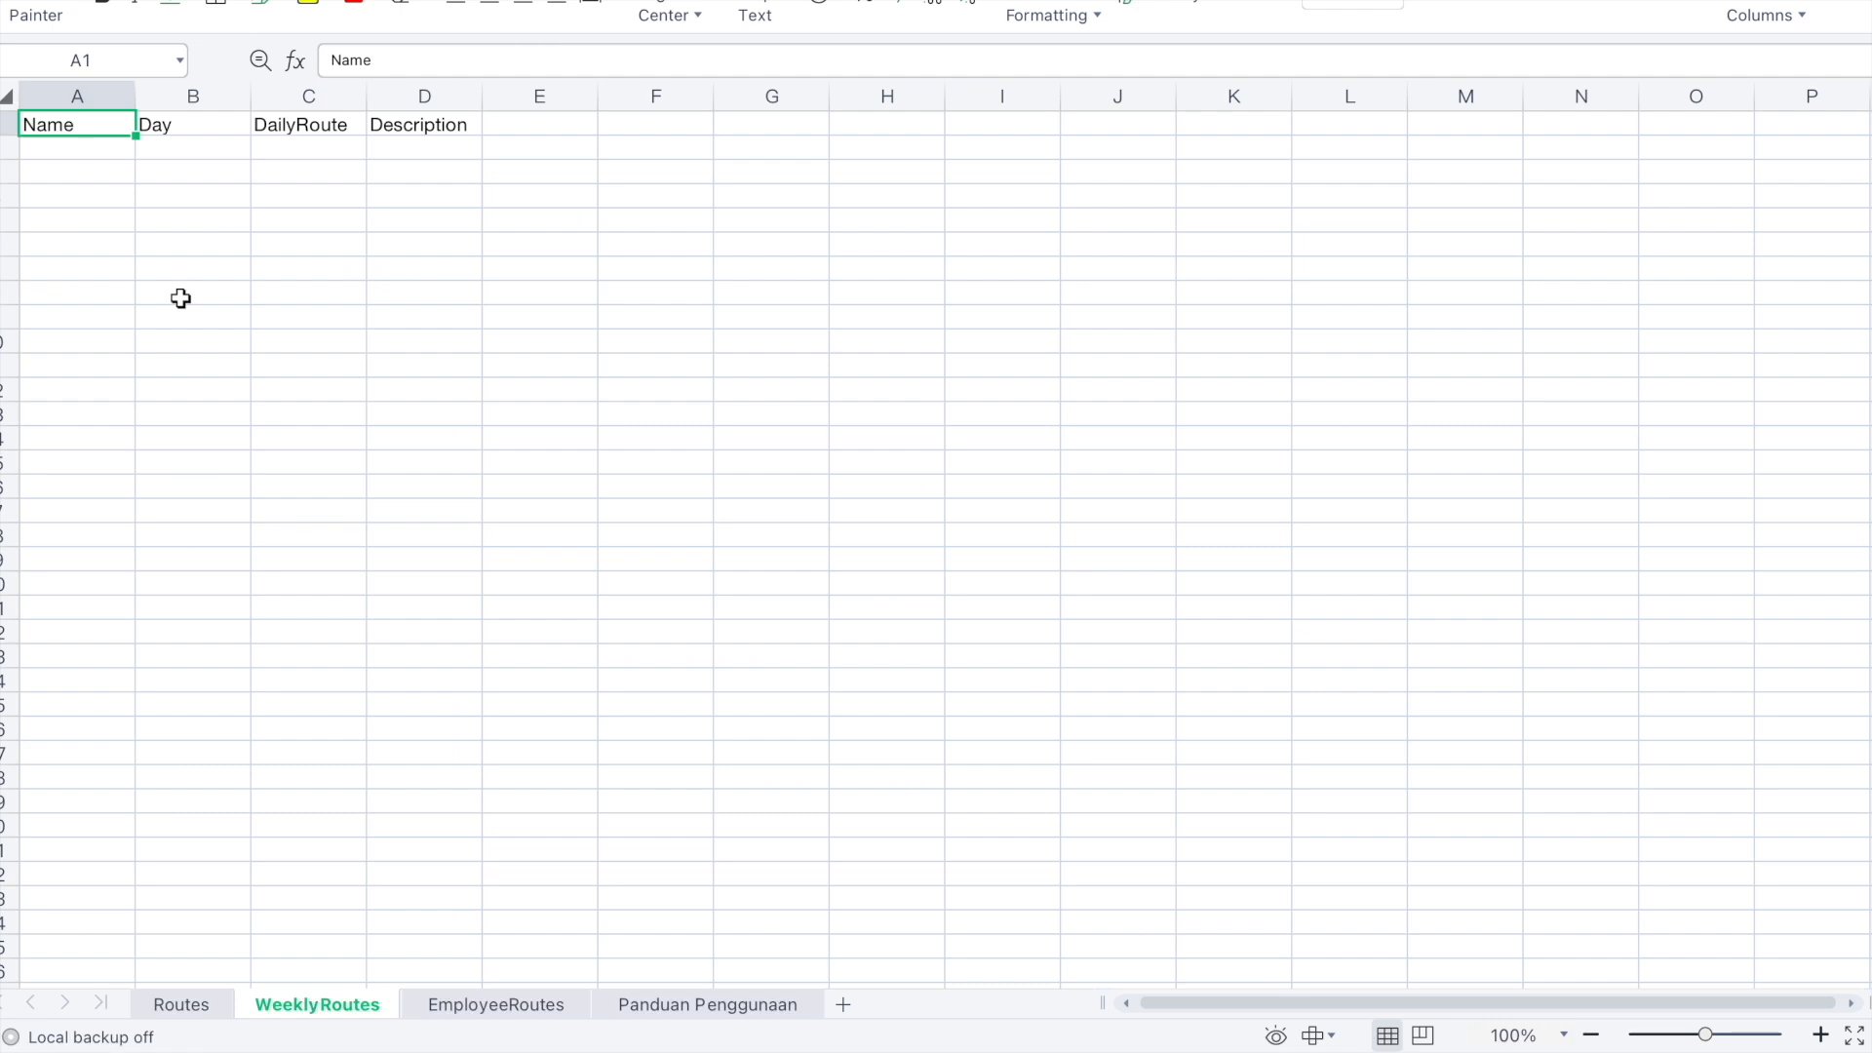
click(130, 194)
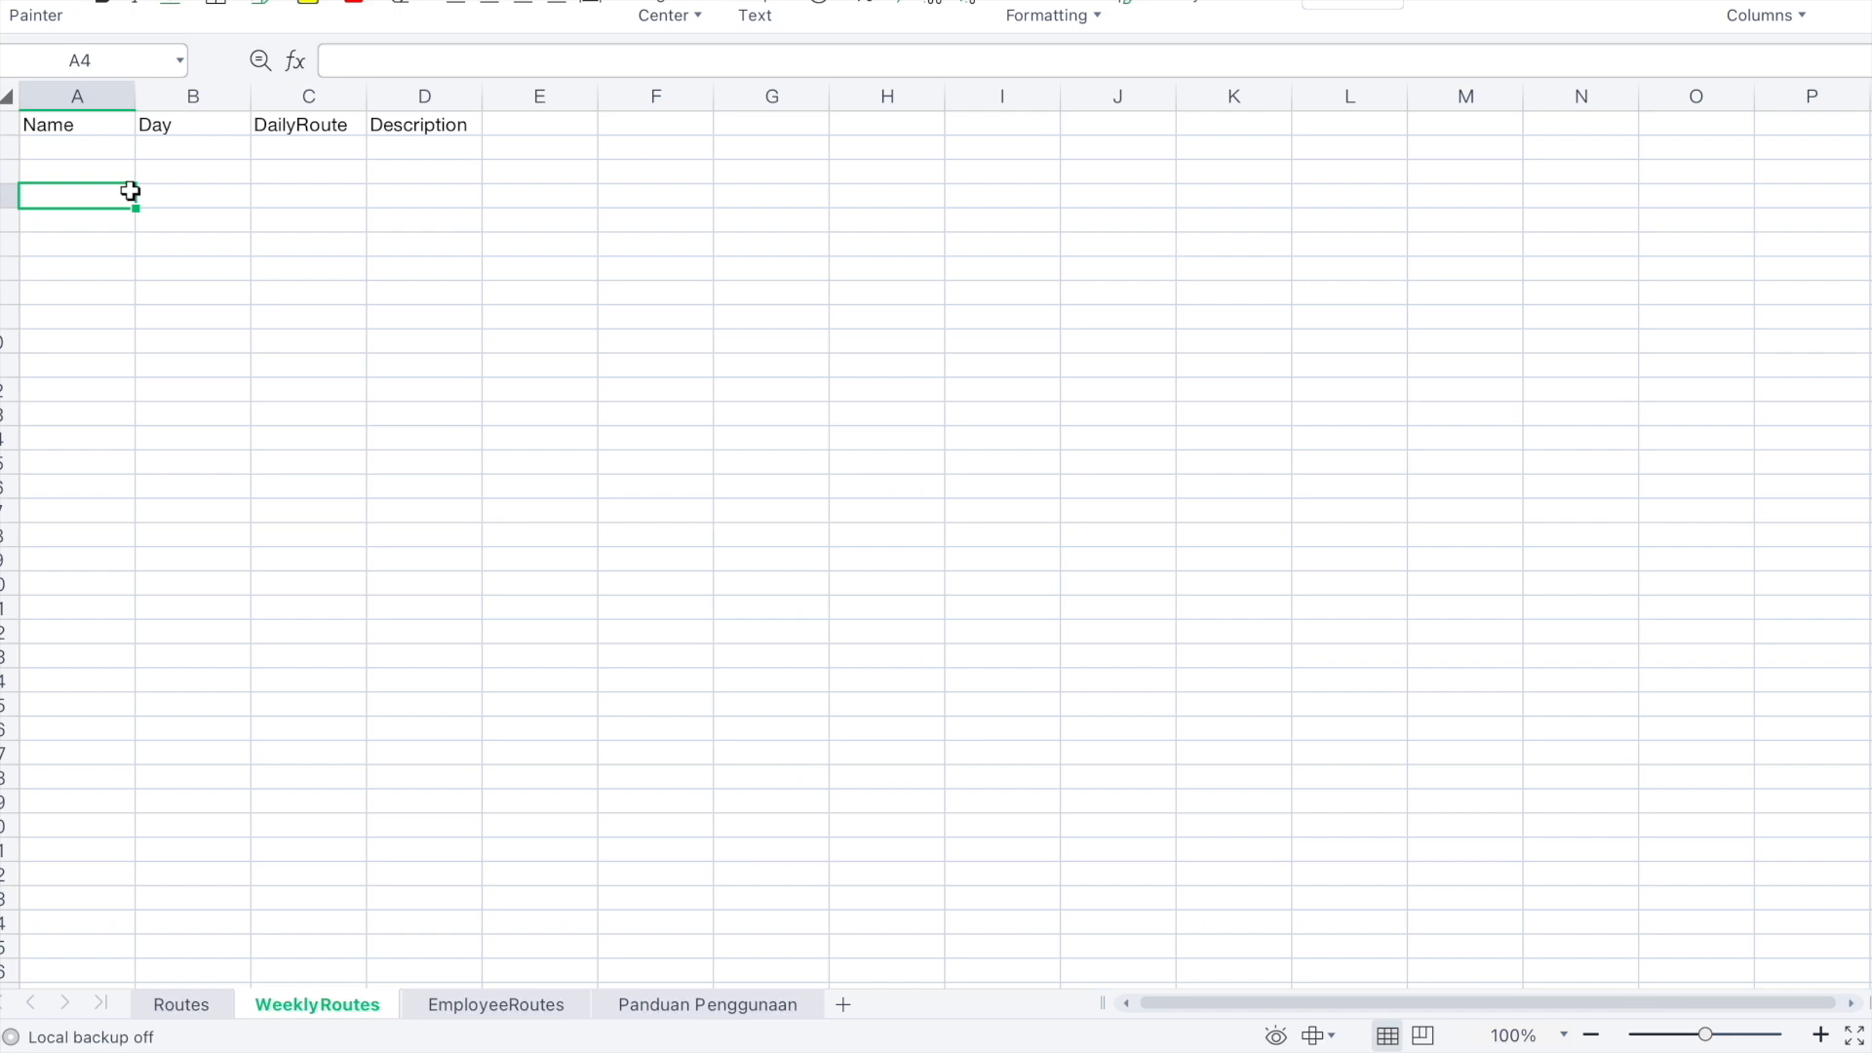
click(116, 150)
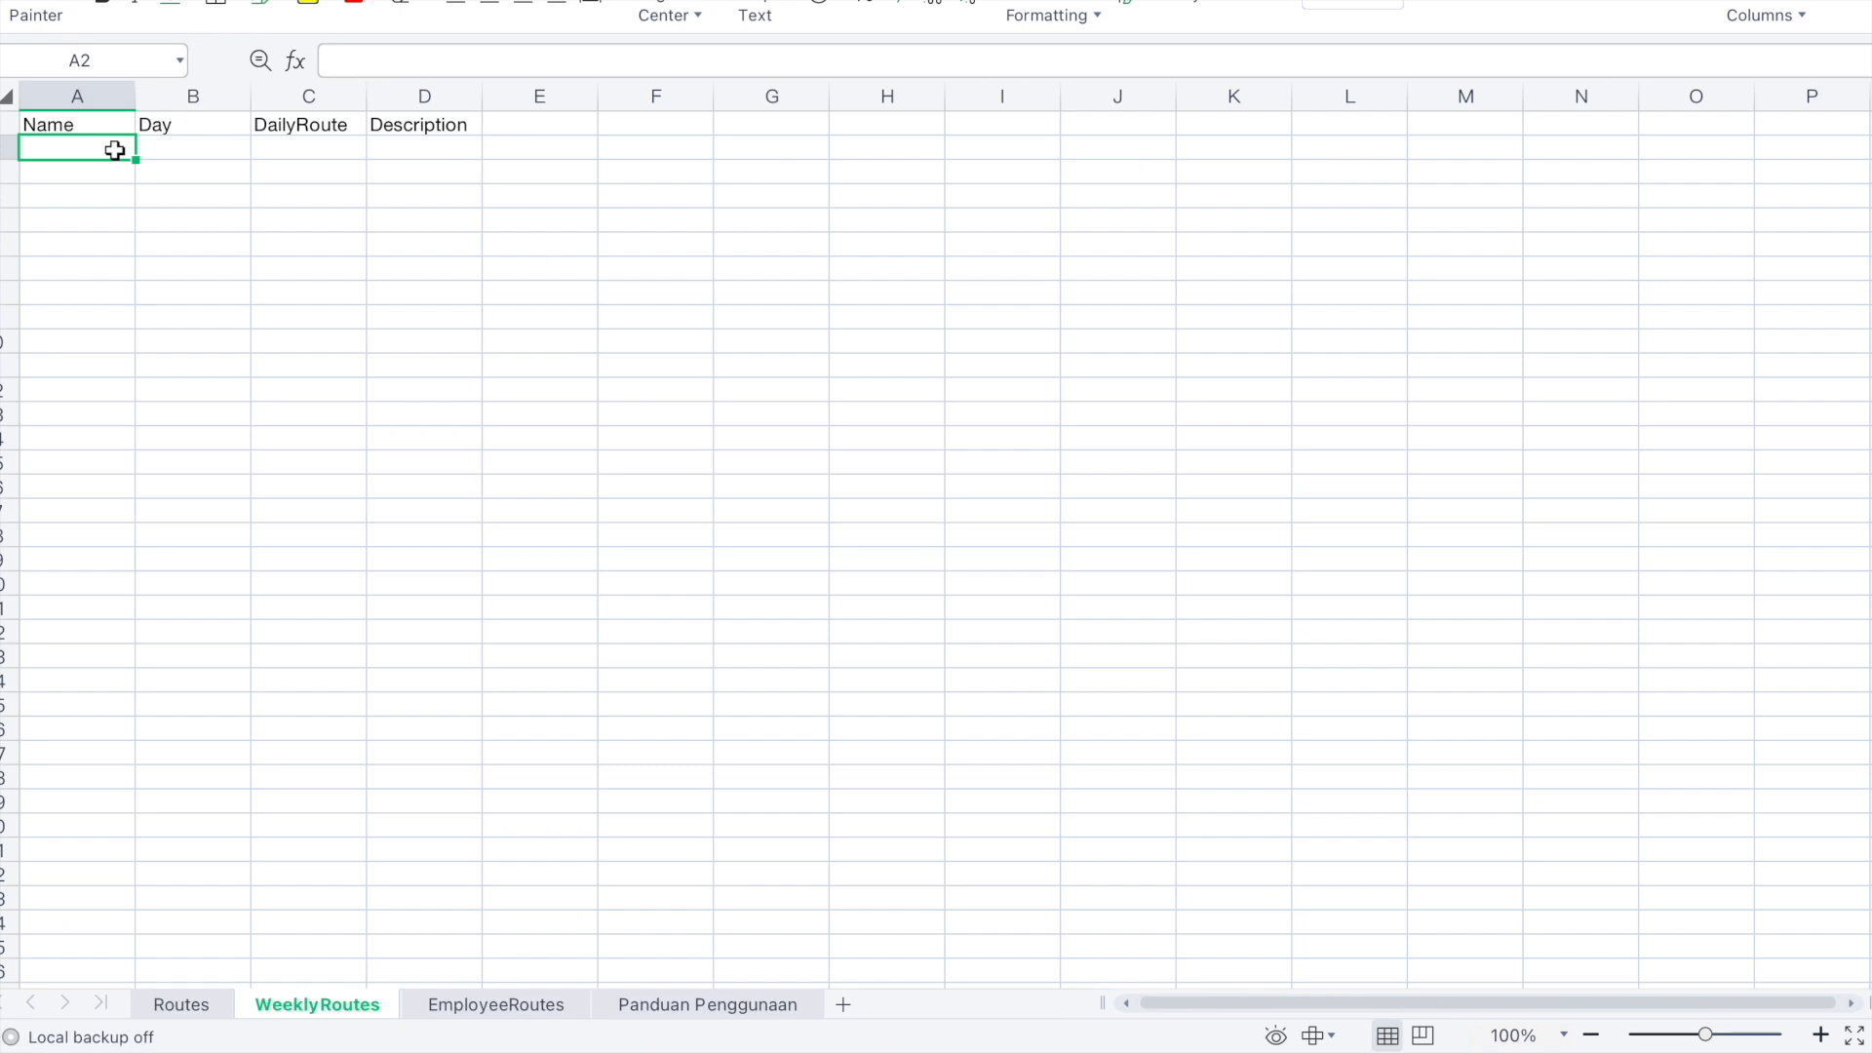
text(Rute)
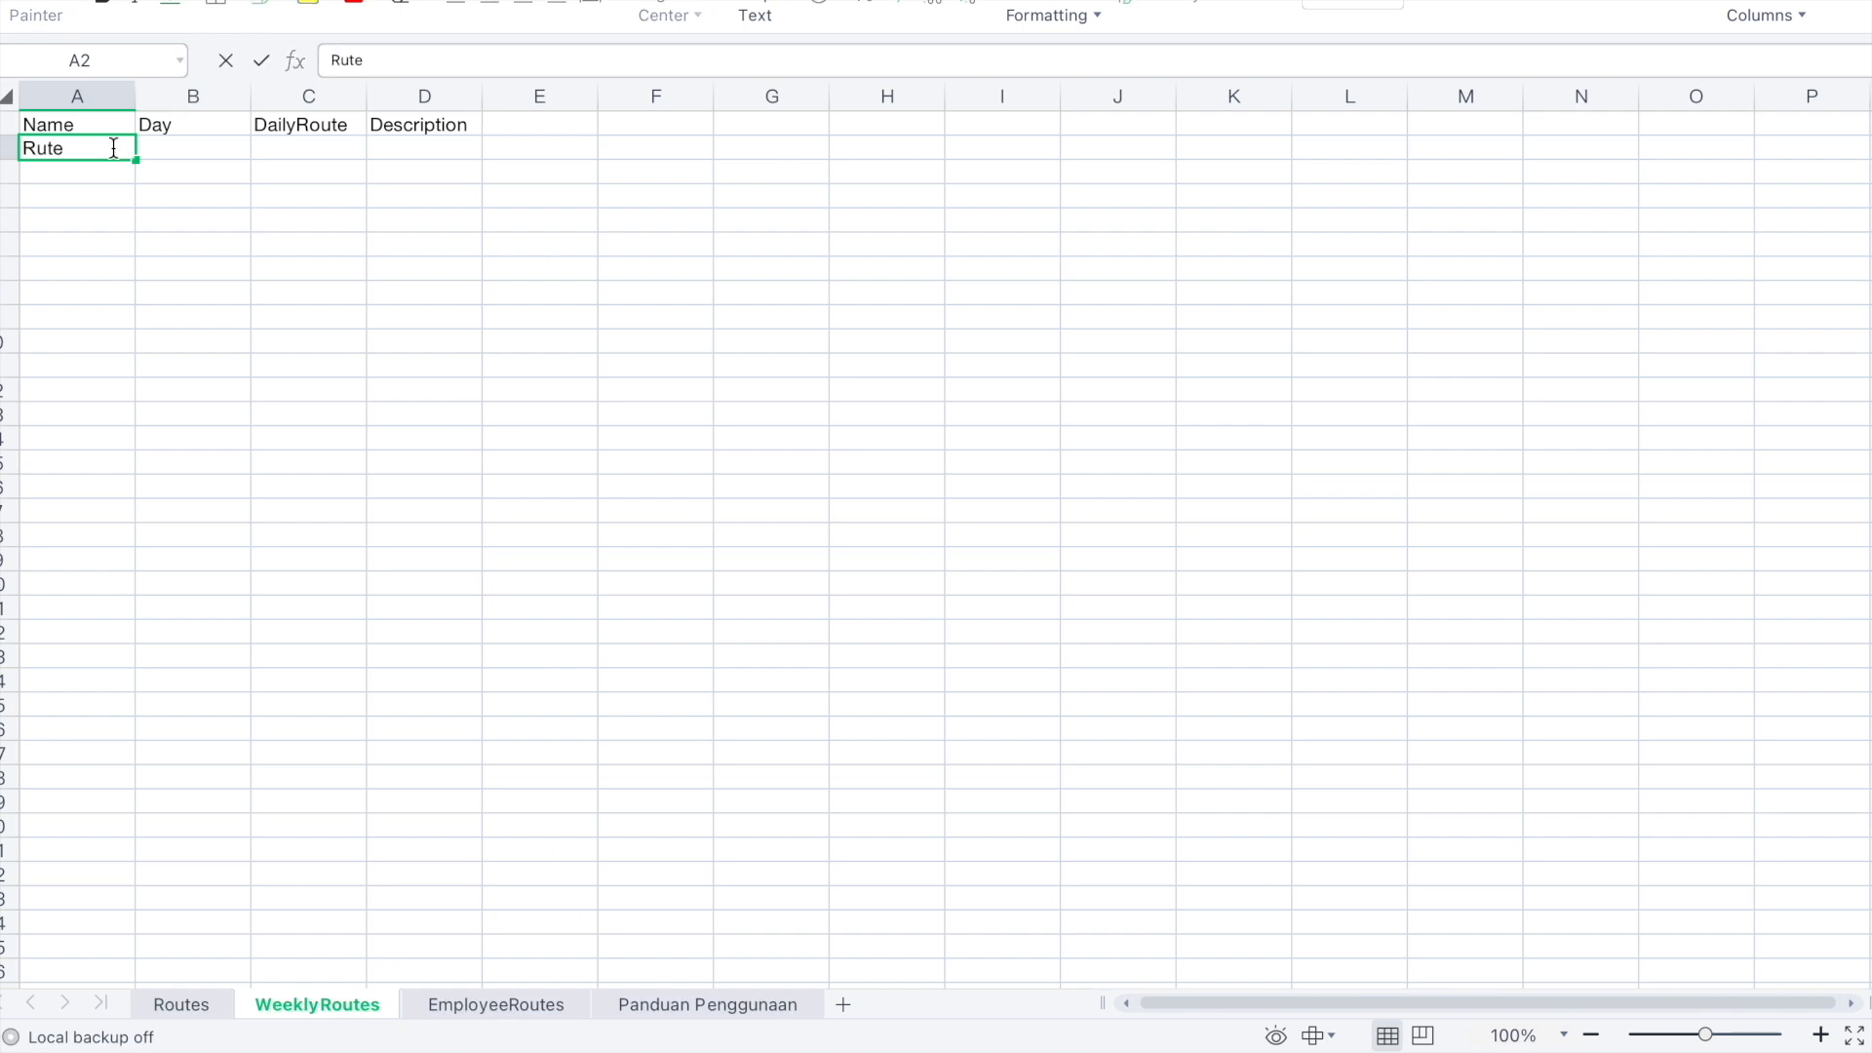
text( Desvita Ganjil)
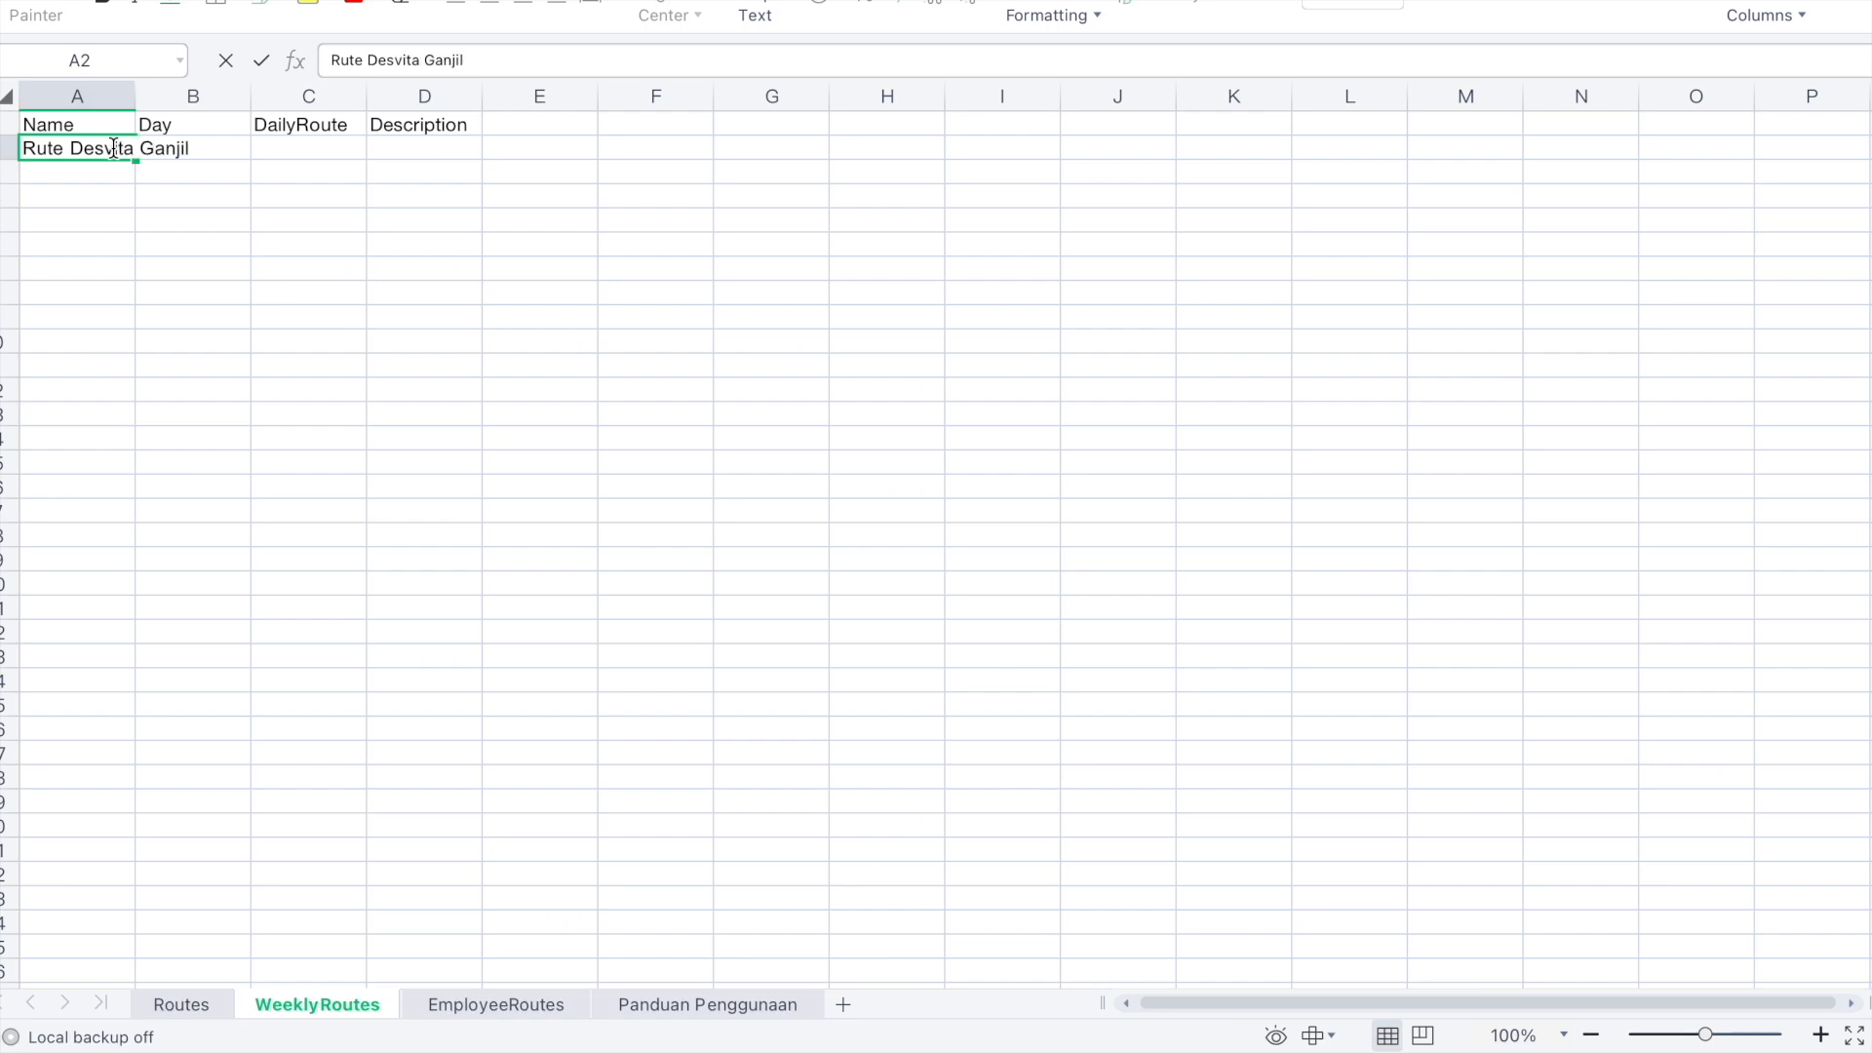
key(Return)
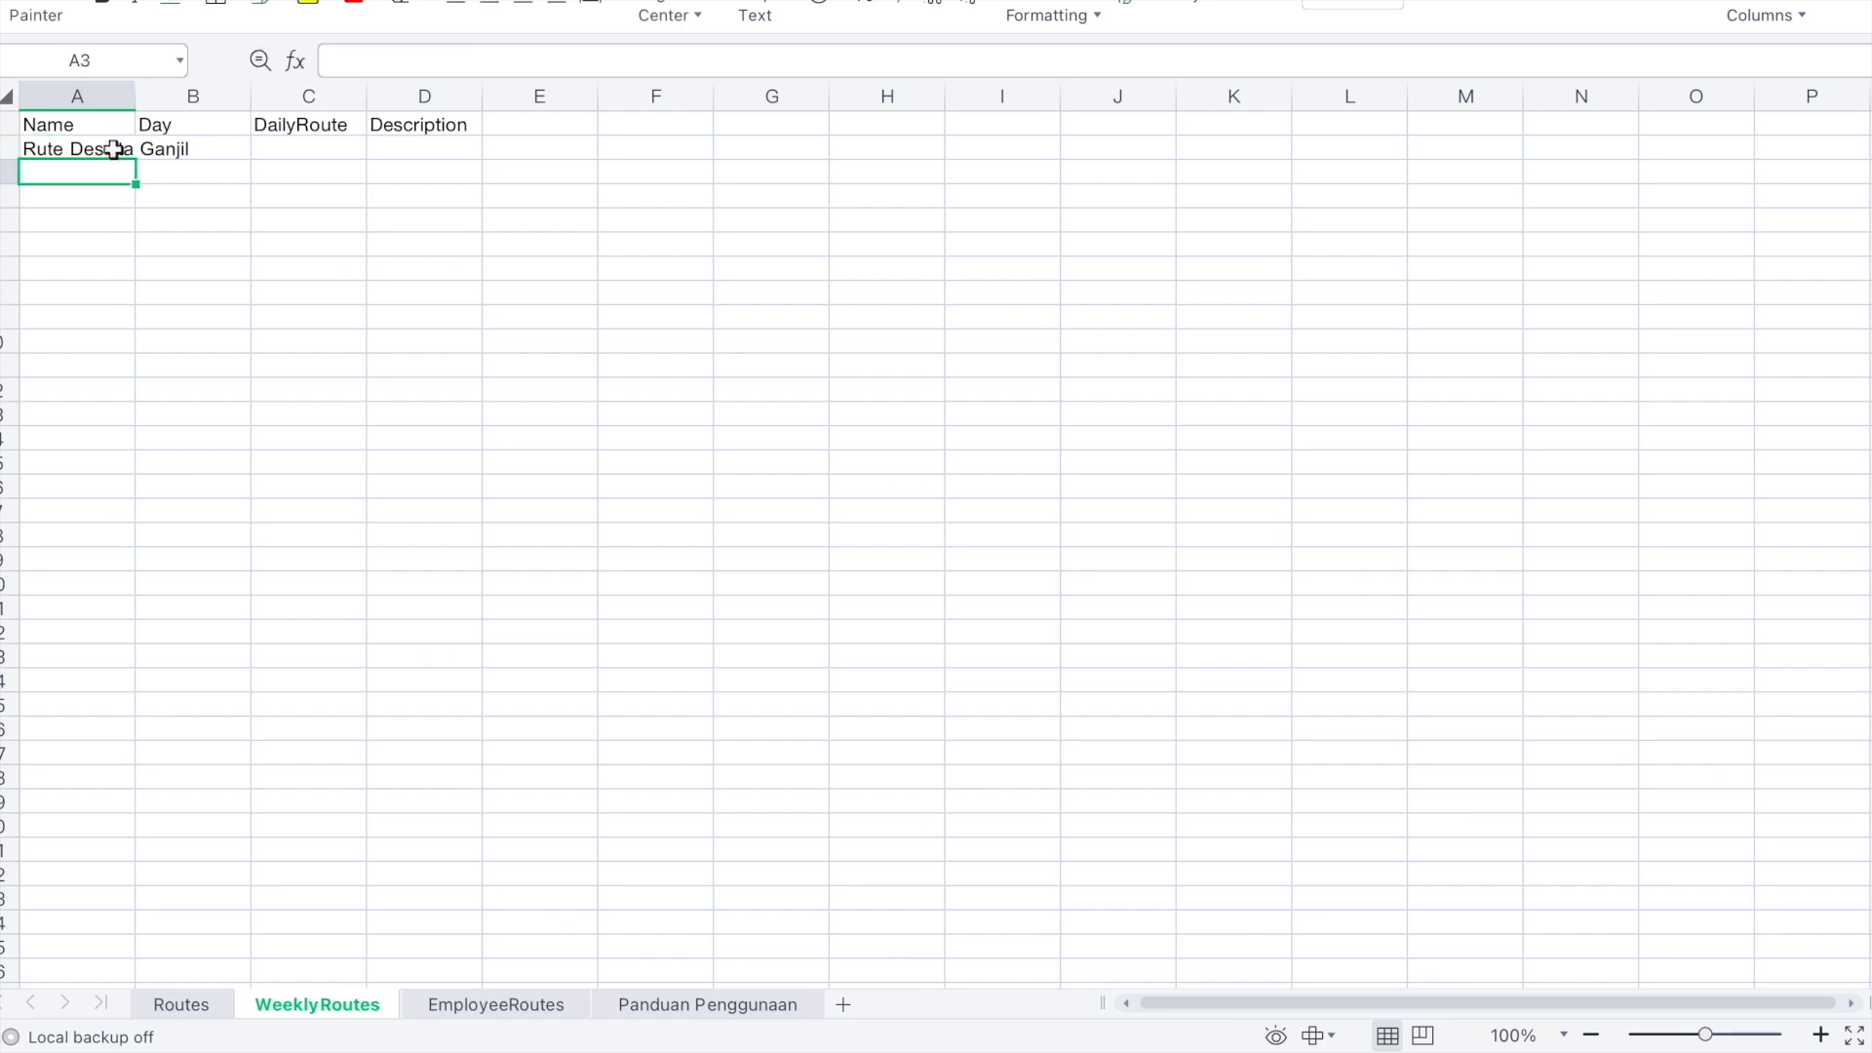
double_click(136, 98)
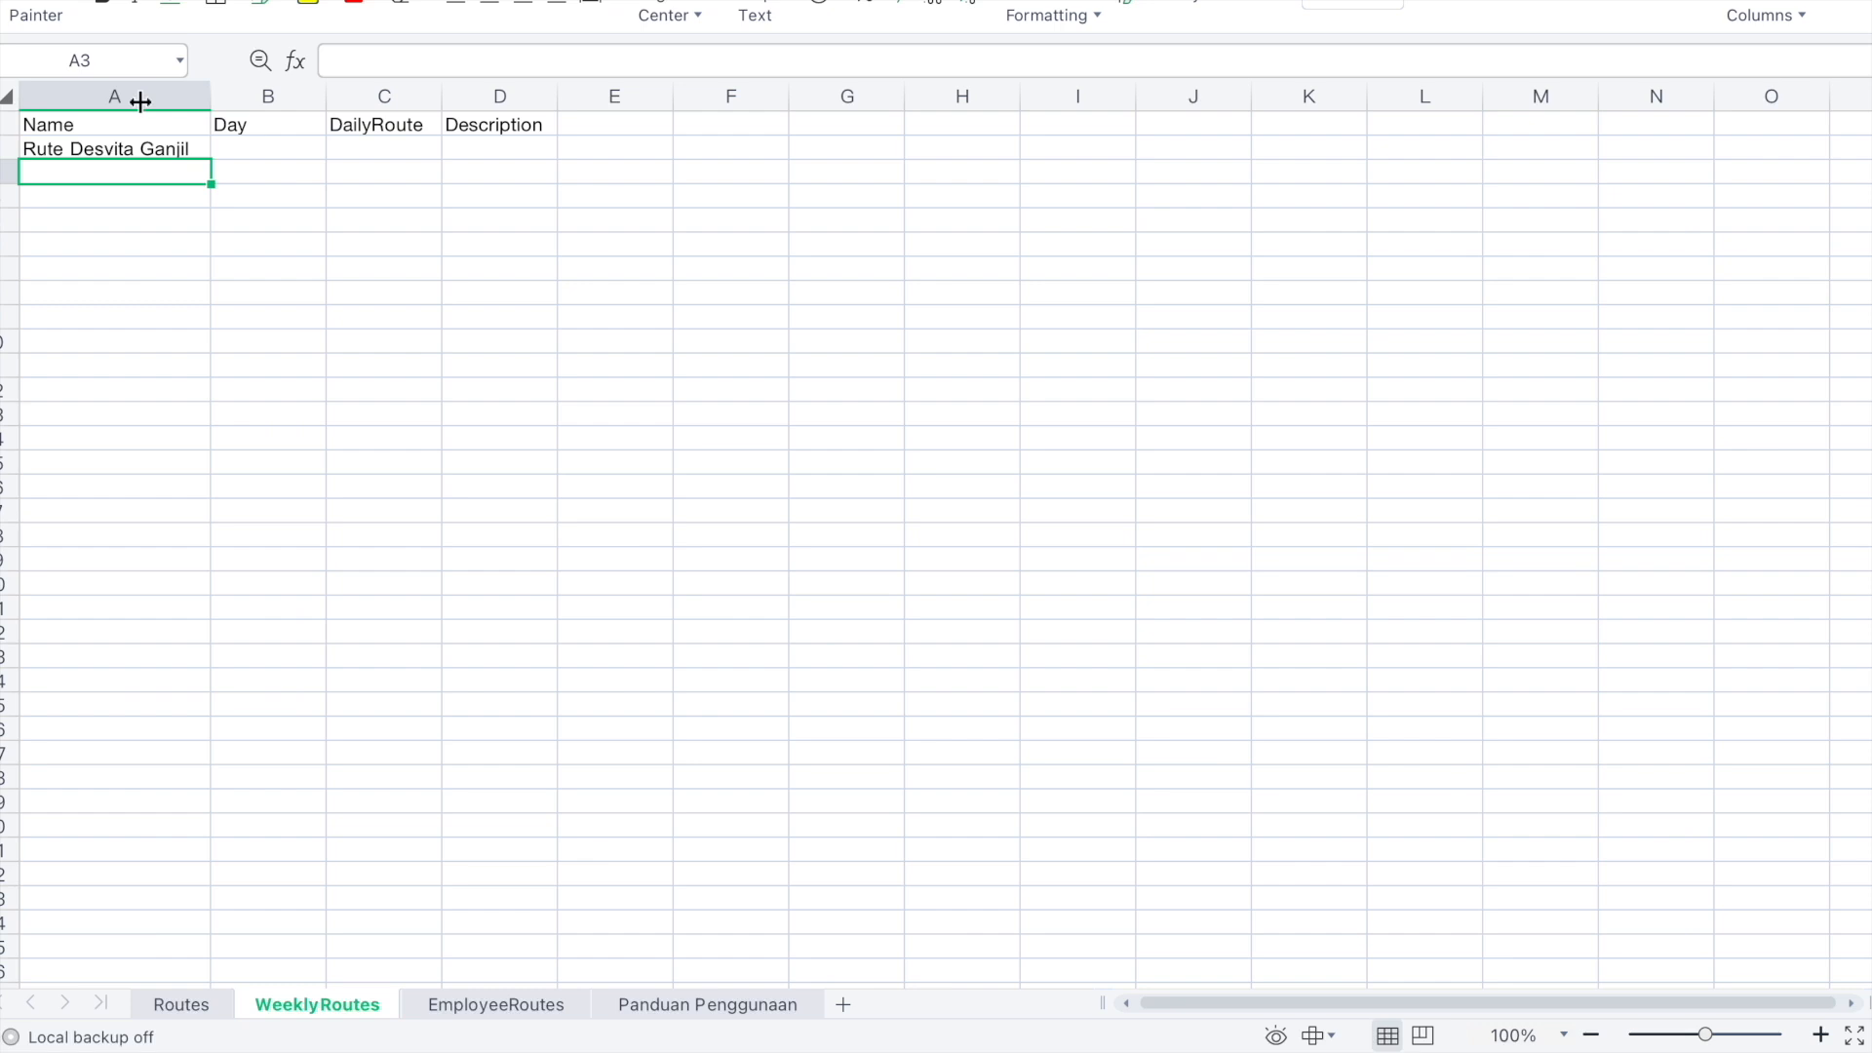
Number the days 1 to 5 in B2:B6 and fill the weekly route name down to A6
click(235, 156)
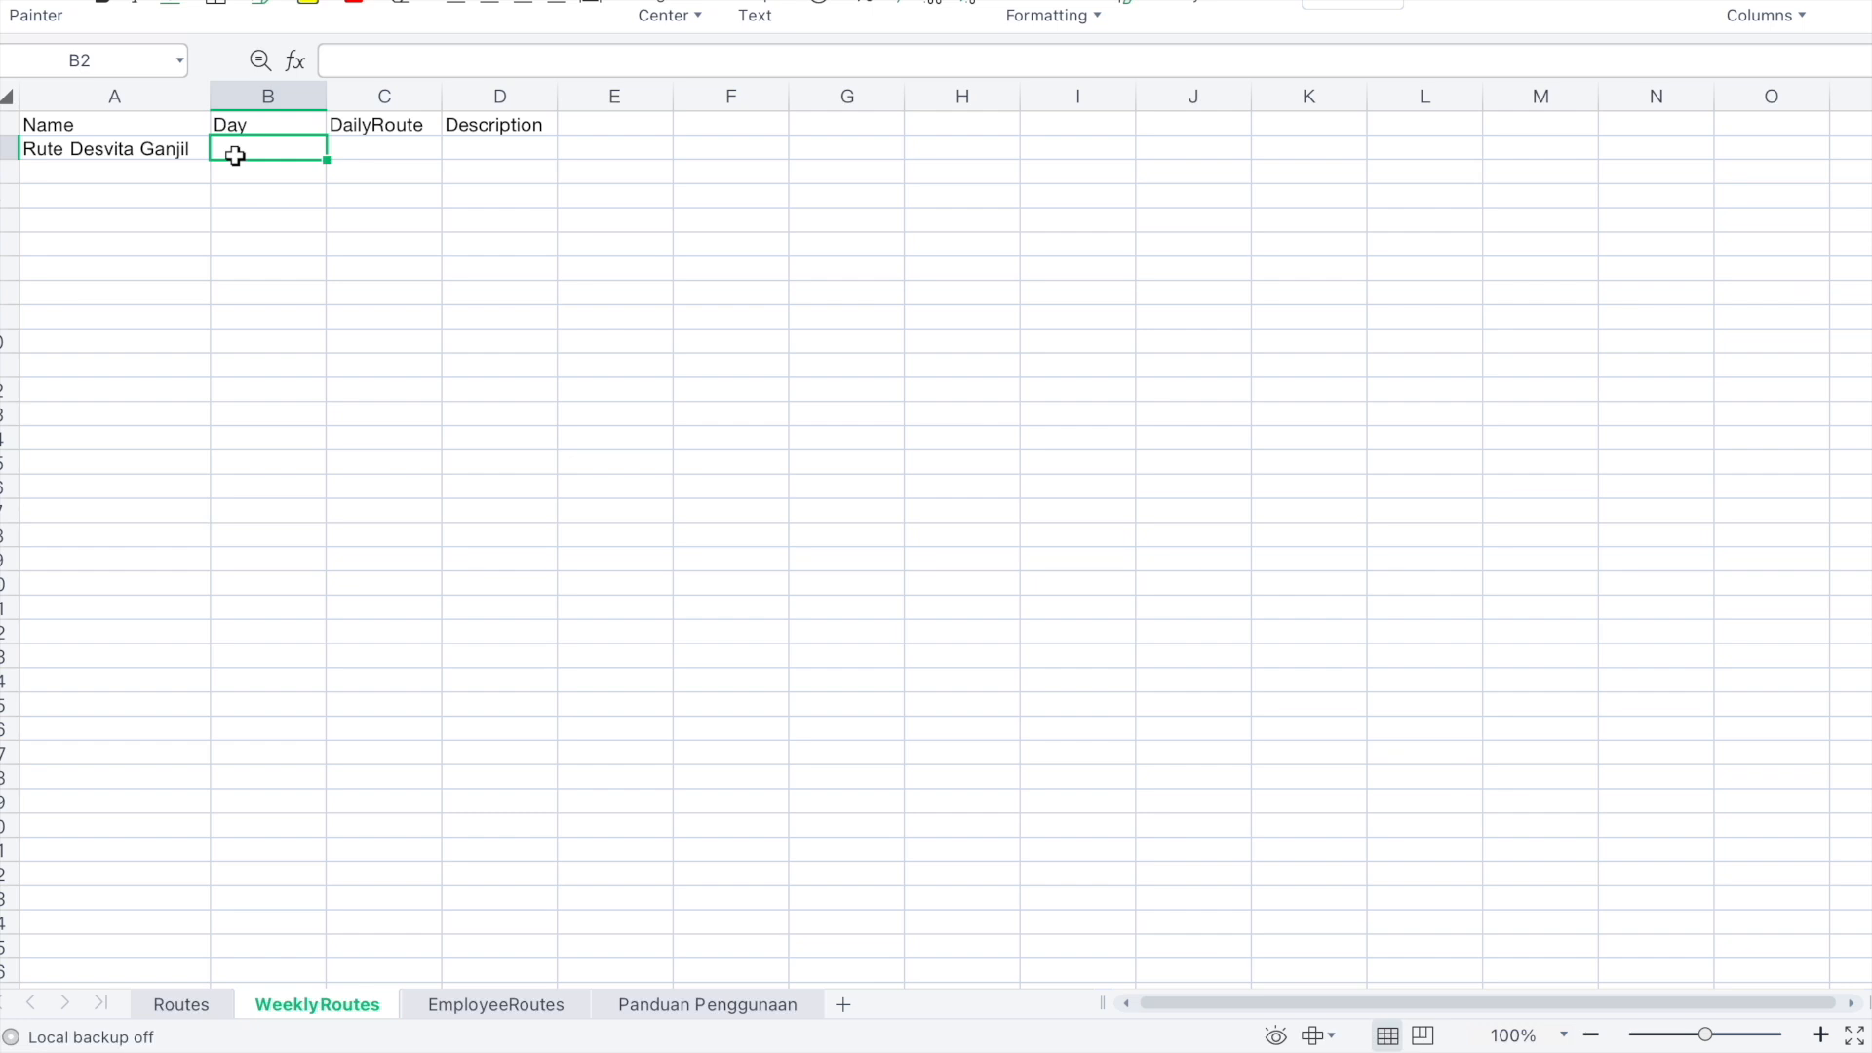
text(1)
key(Return)
click(256, 147)
click(305, 168)
text(2)
key(Return)
drag(297, 146, 328, 259)
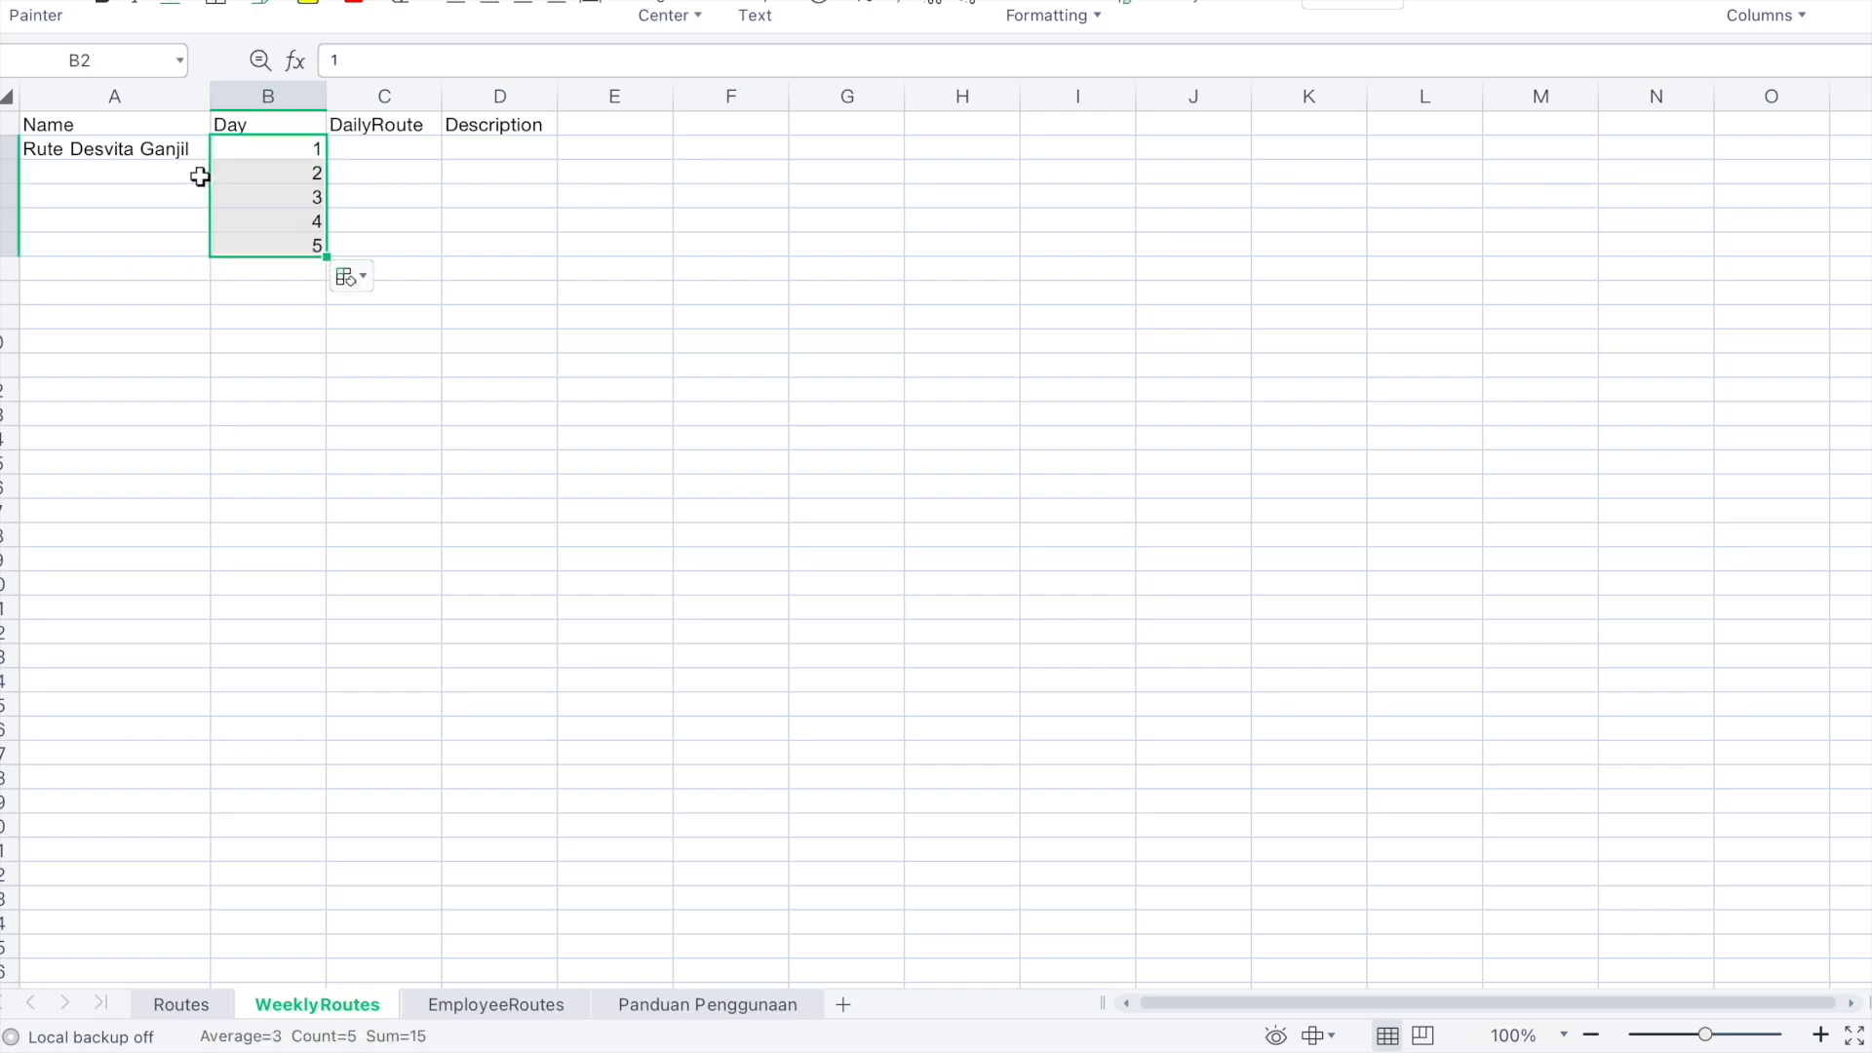
click(186, 148)
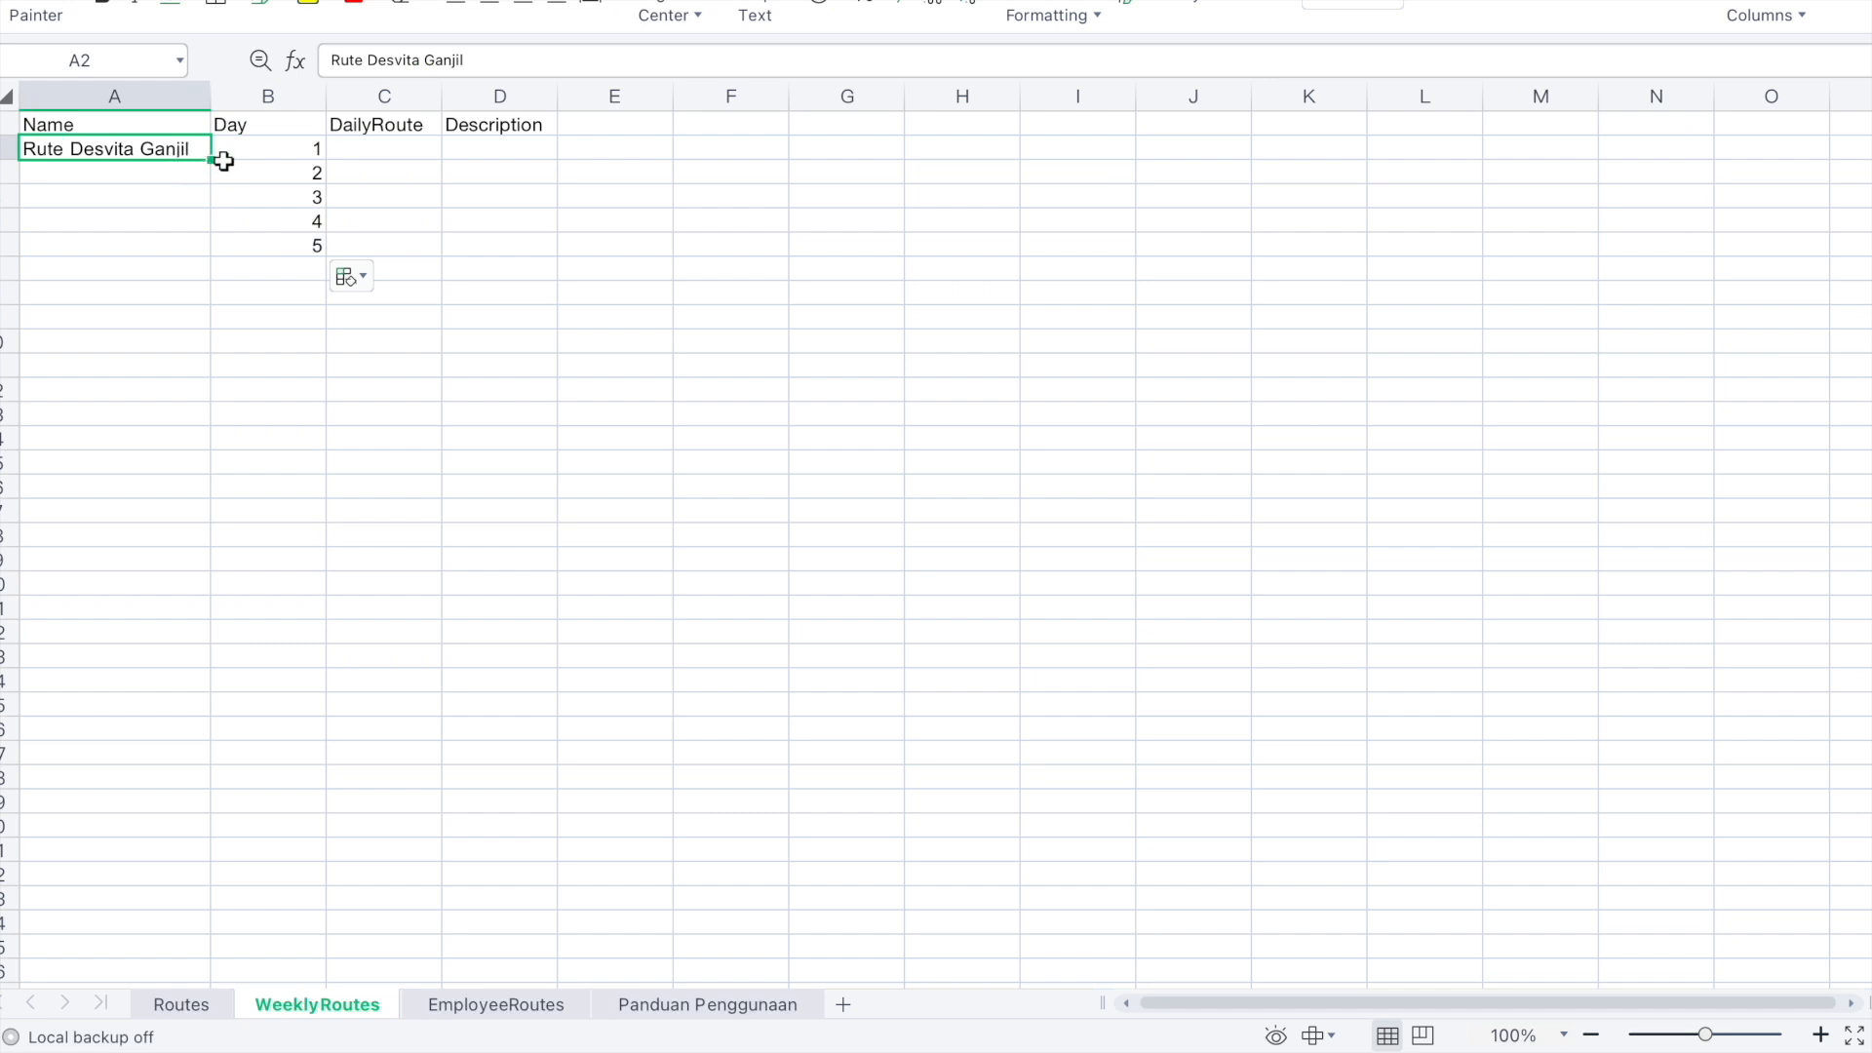
double_click(211, 159)
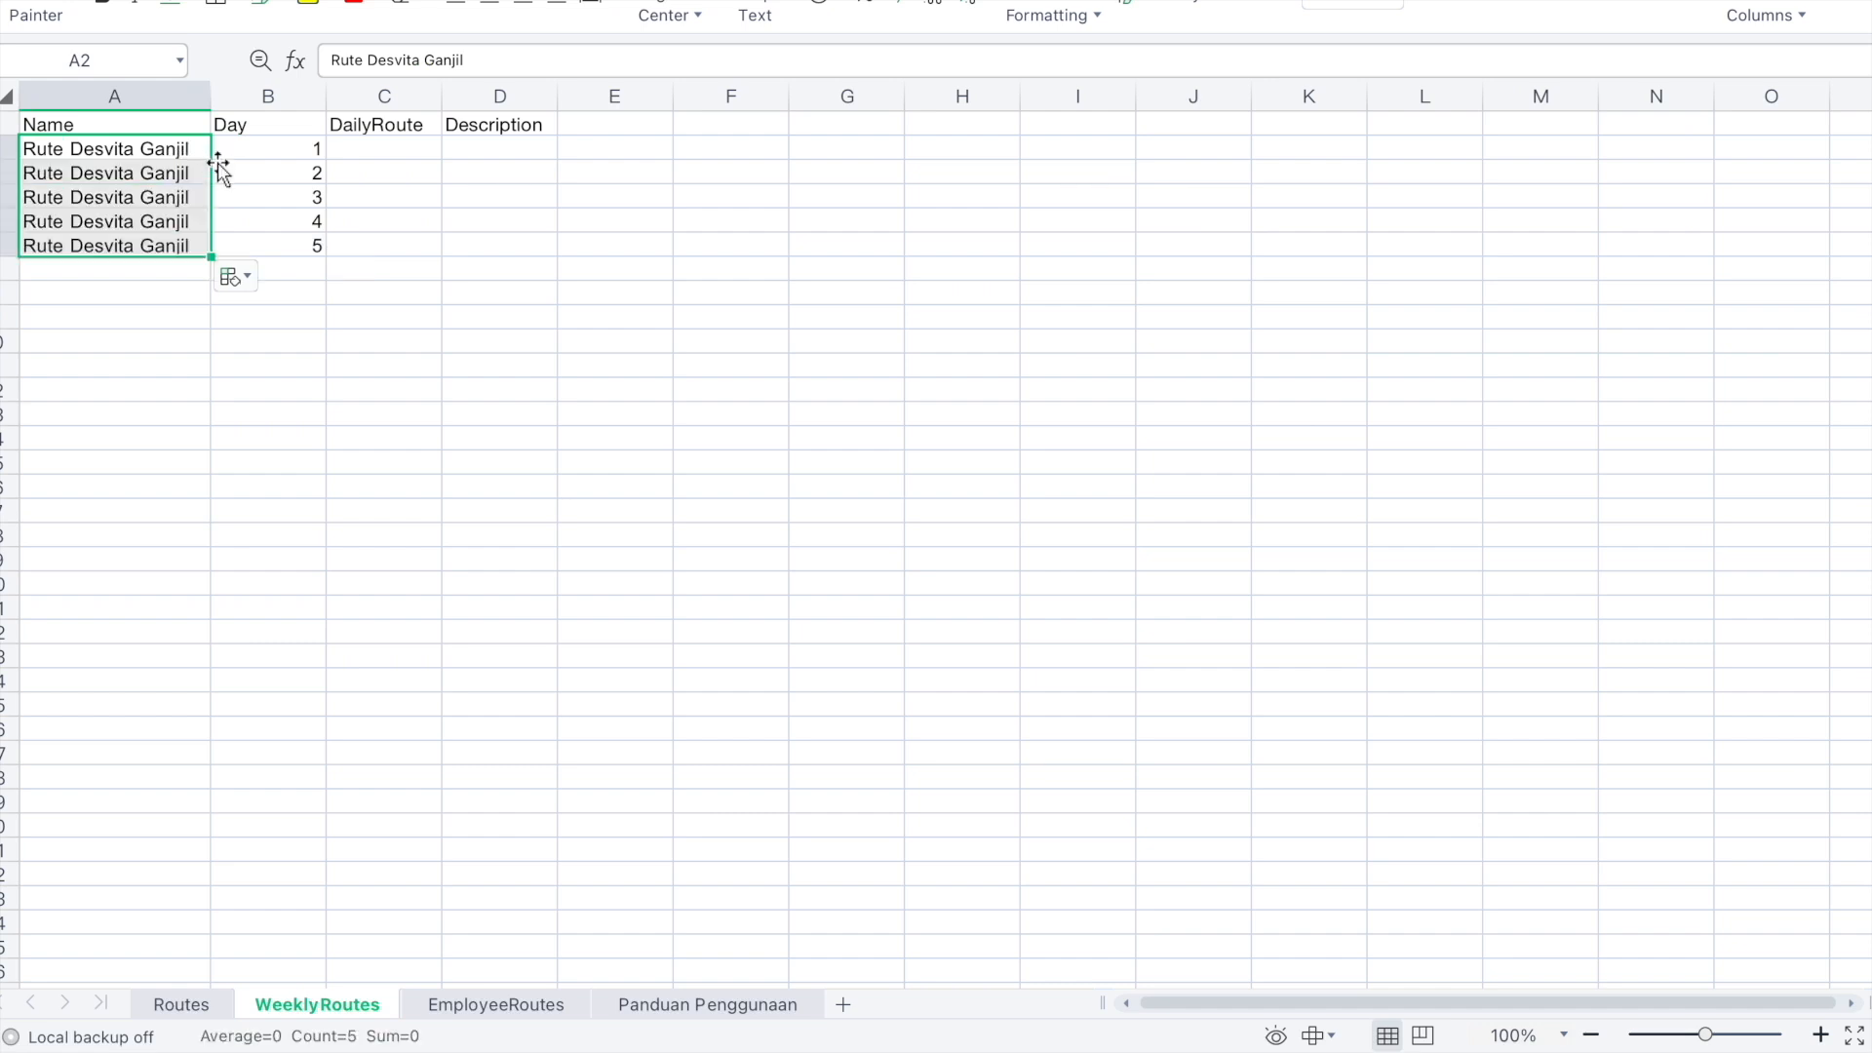
Copy the Senin Ganjil route name from A2 of the Routes sheet into DailyRoute cell C2 of WeeklyRoutes
click(411, 188)
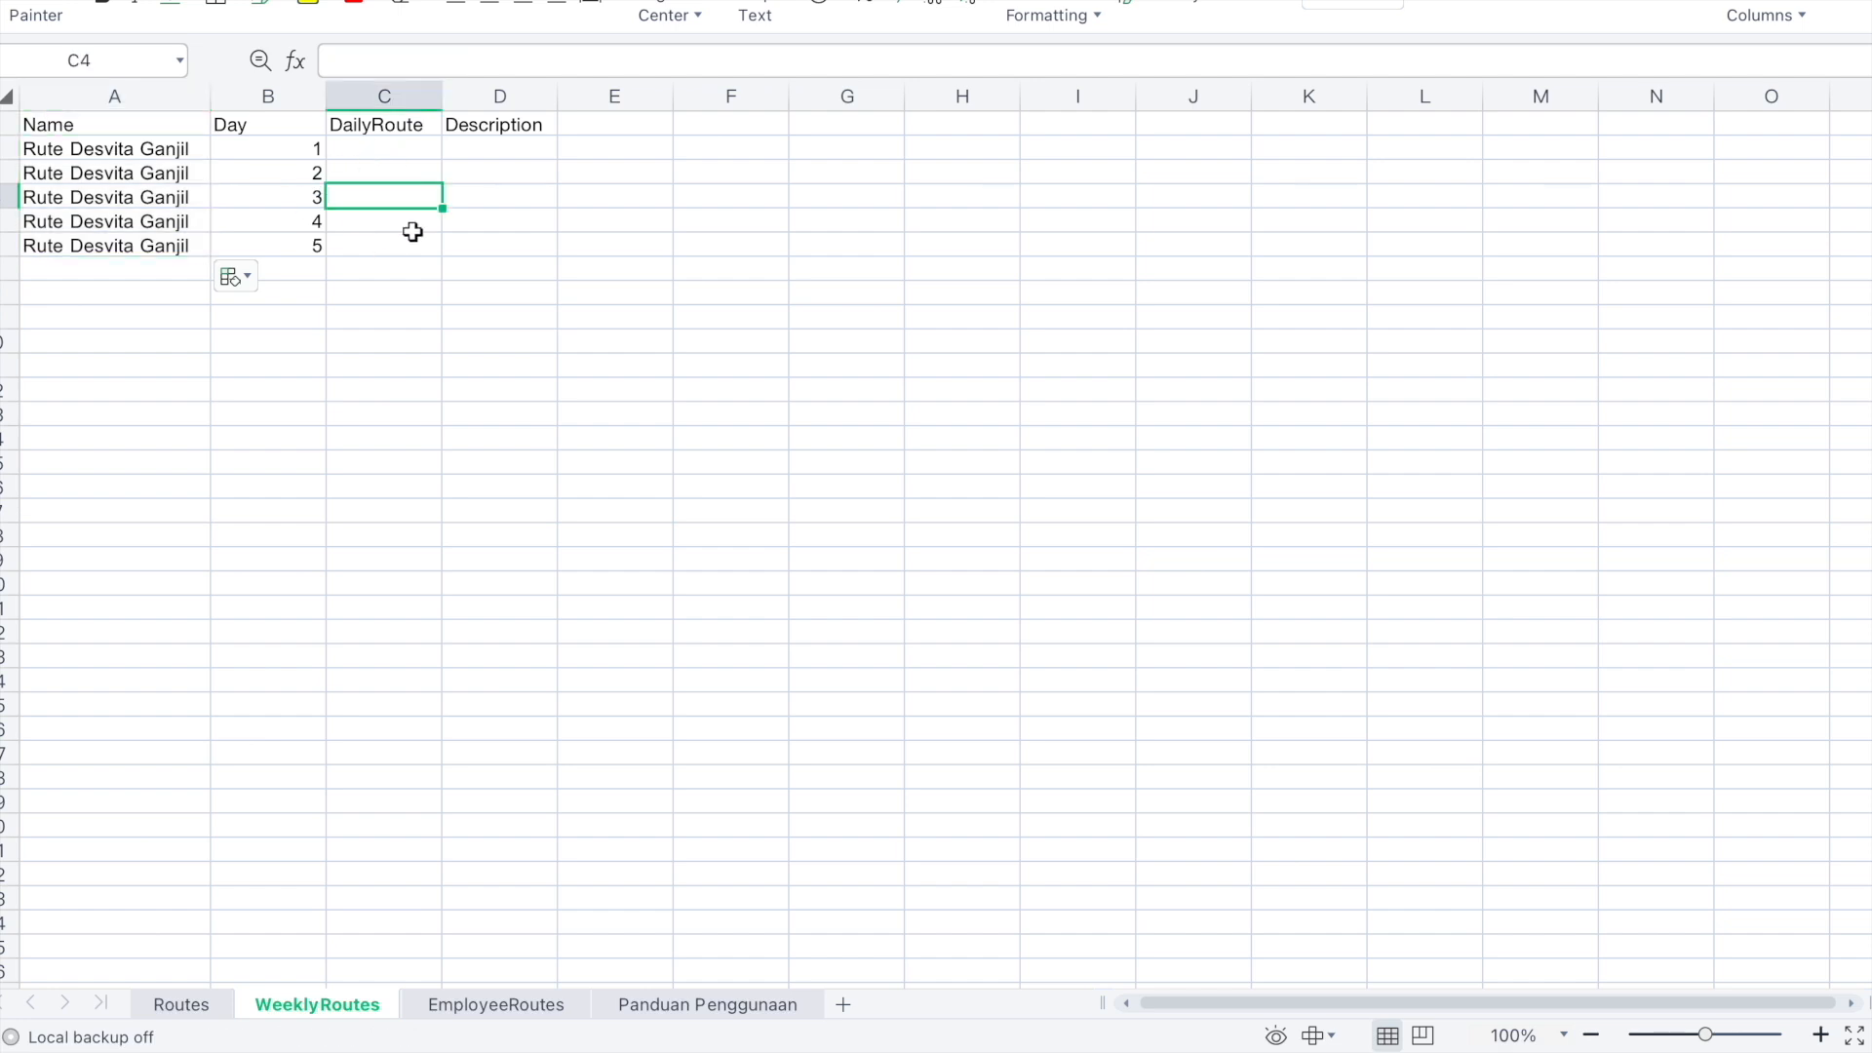
click(376, 168)
click(379, 151)
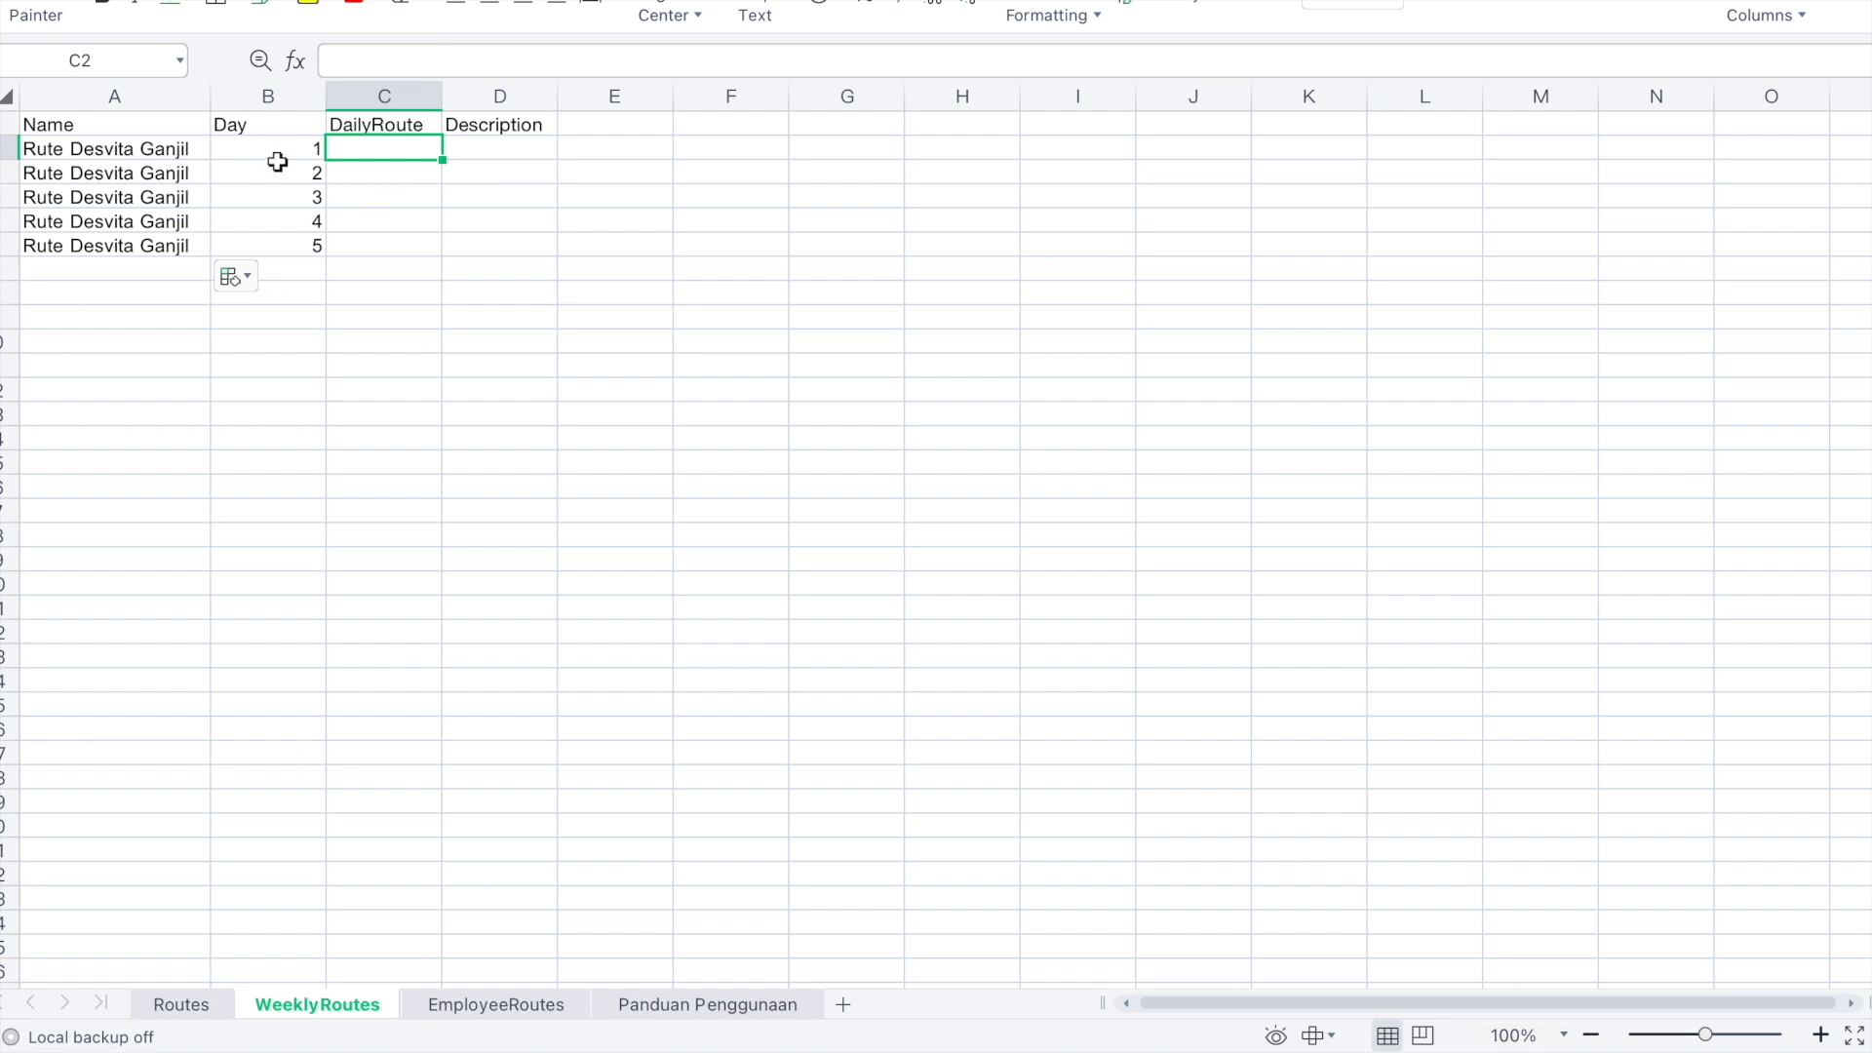
click(187, 1006)
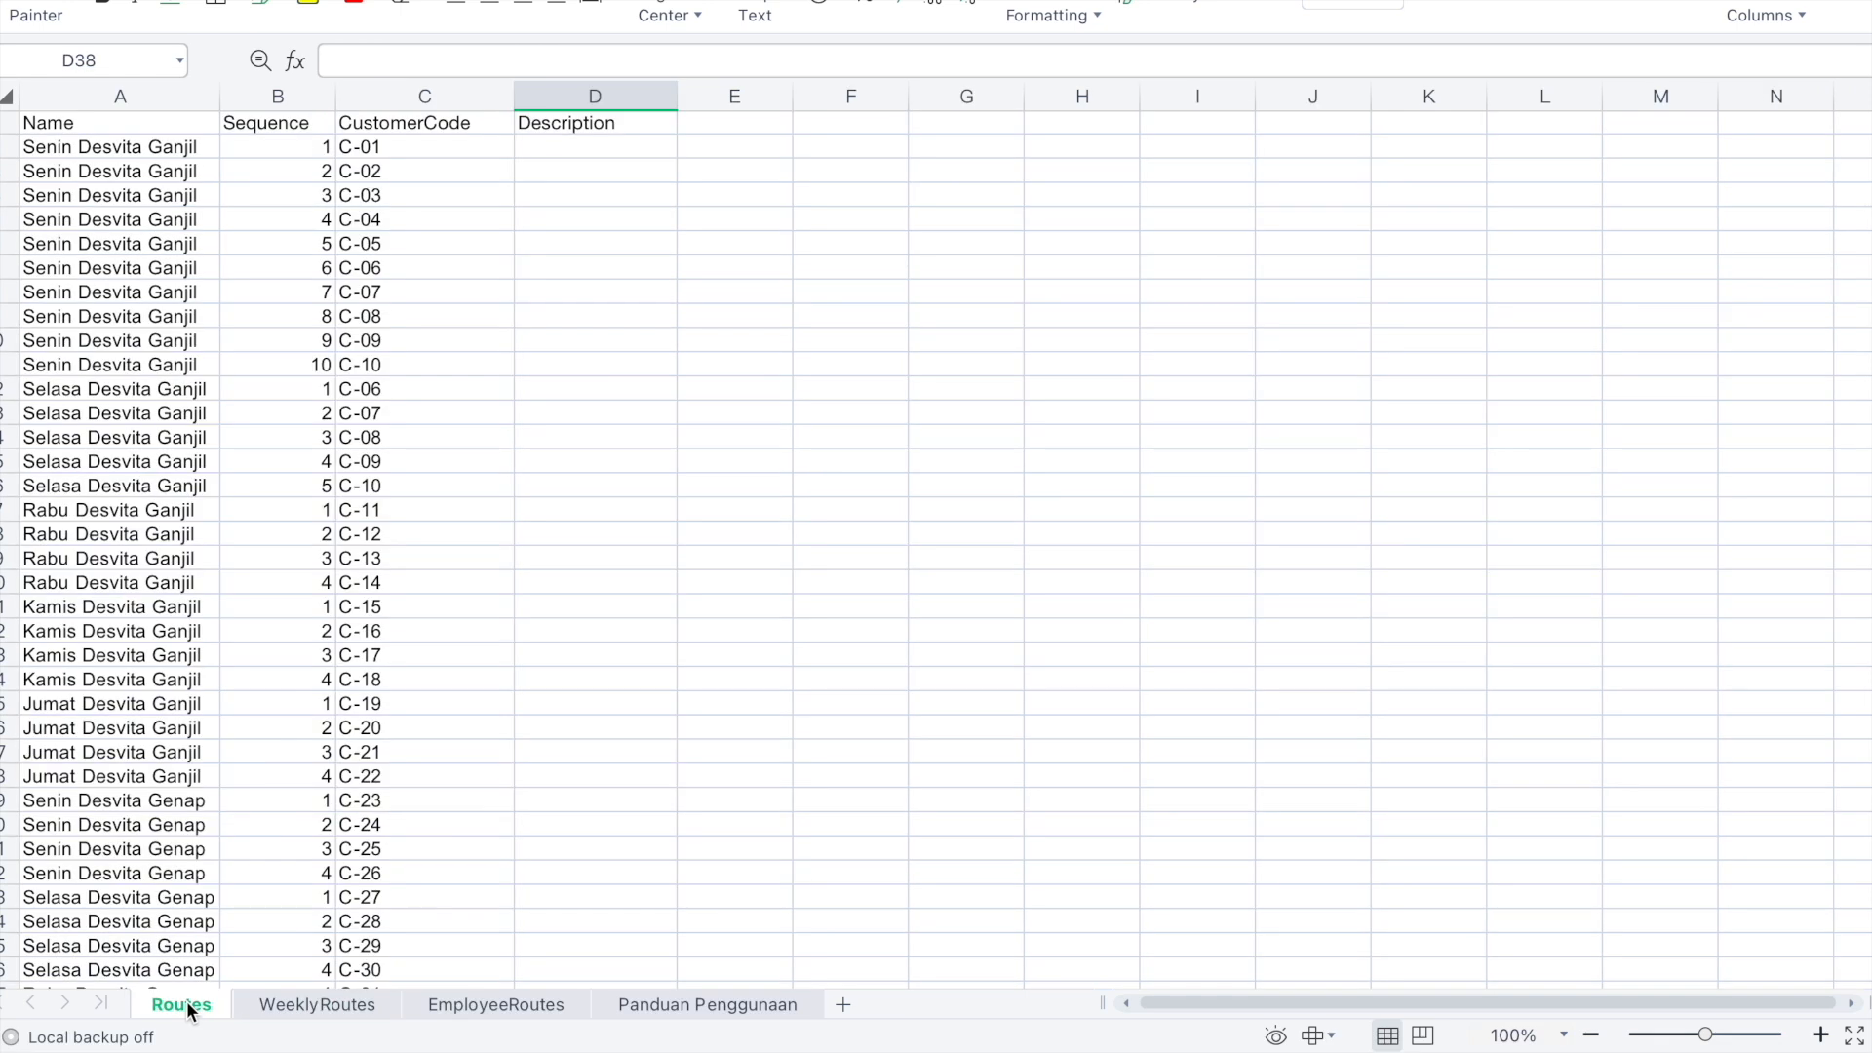
click(181, 152)
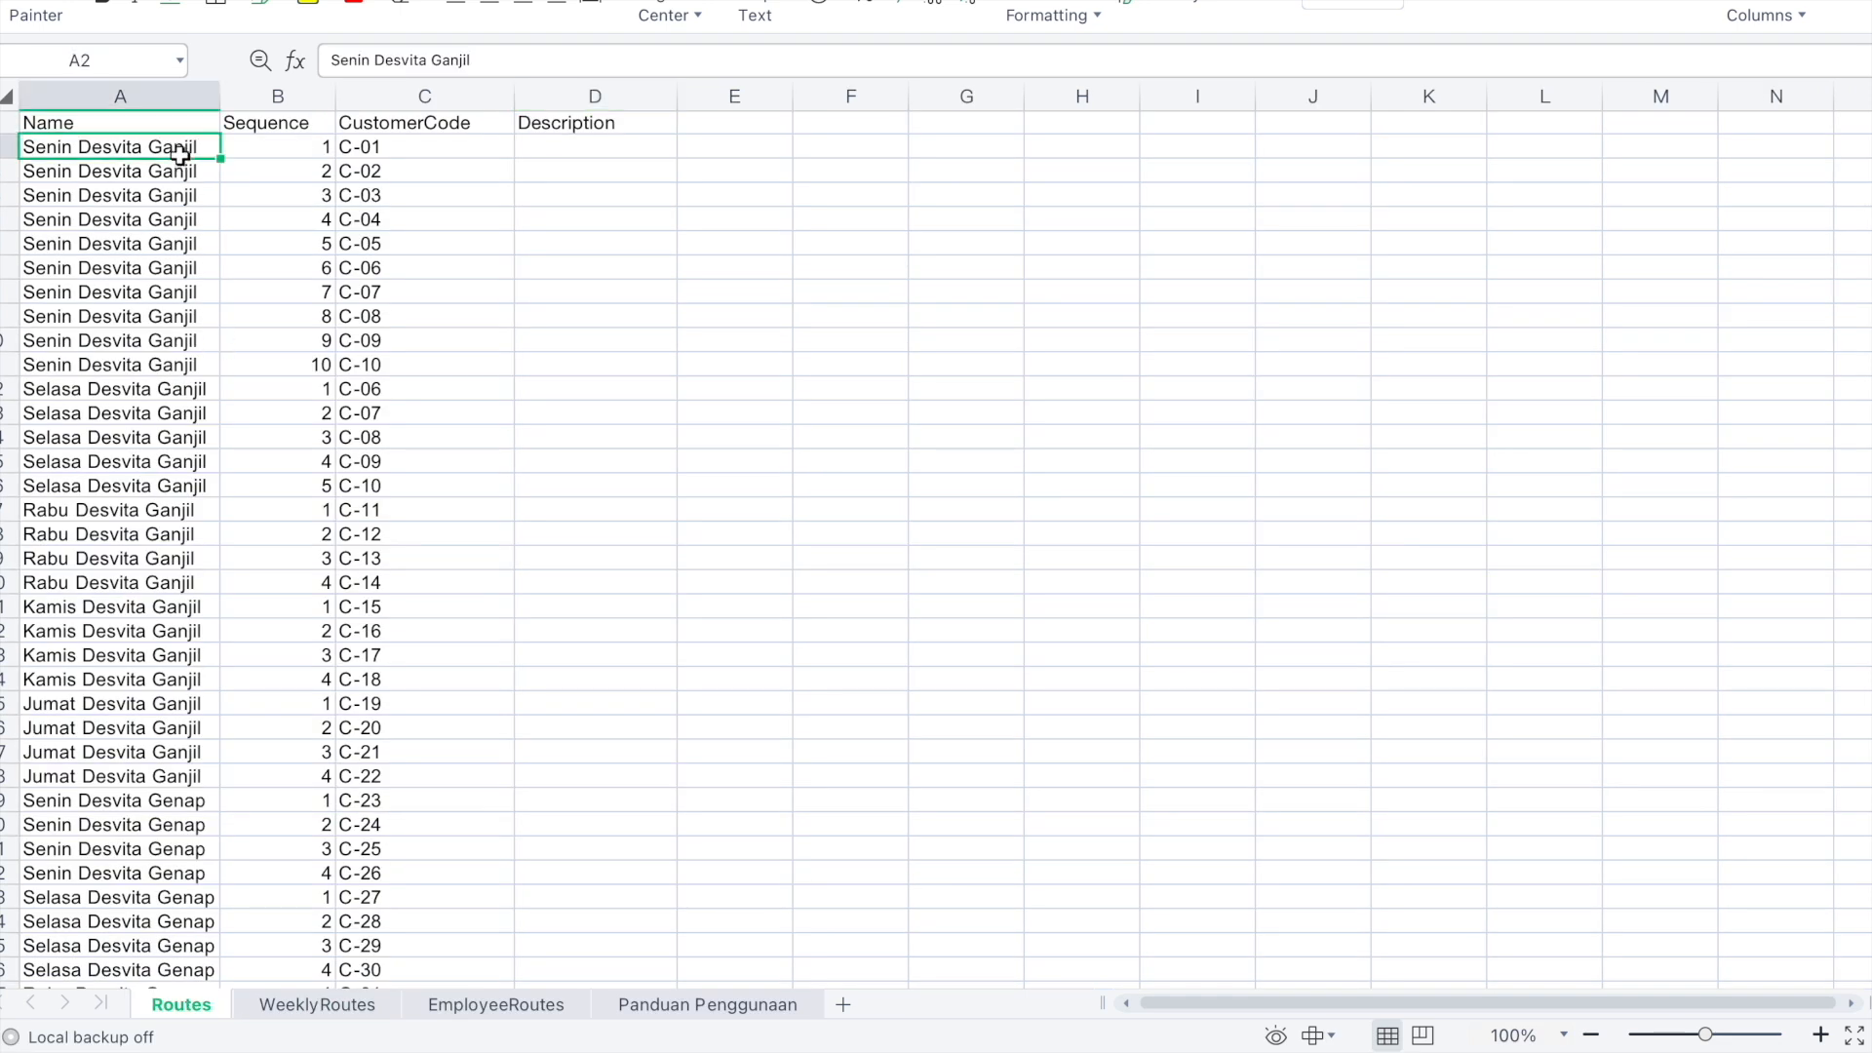
key(ctrl+c)
click(290, 1009)
key(ctrl+v)
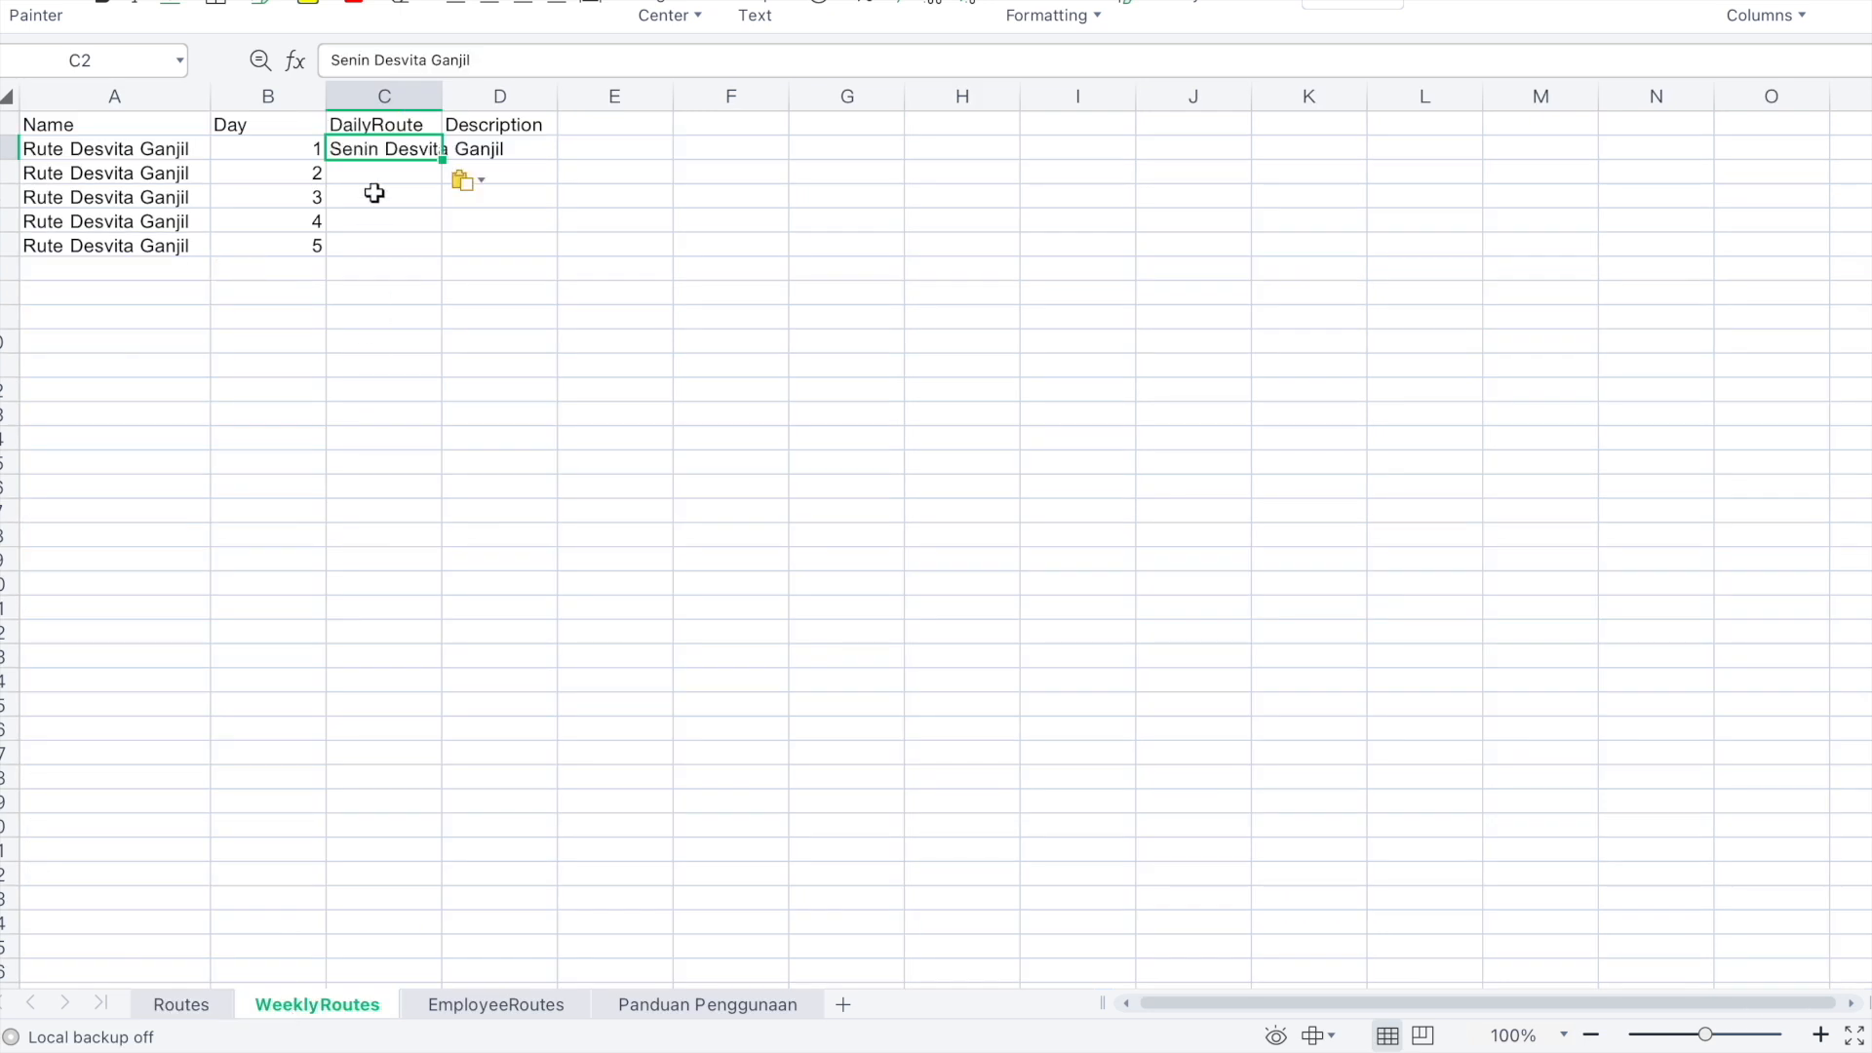
Copy the Selasa Ganjil route name from A12 of the Routes sheet into DailyRoute cell C3 of WeeklyRoutes
click(363, 176)
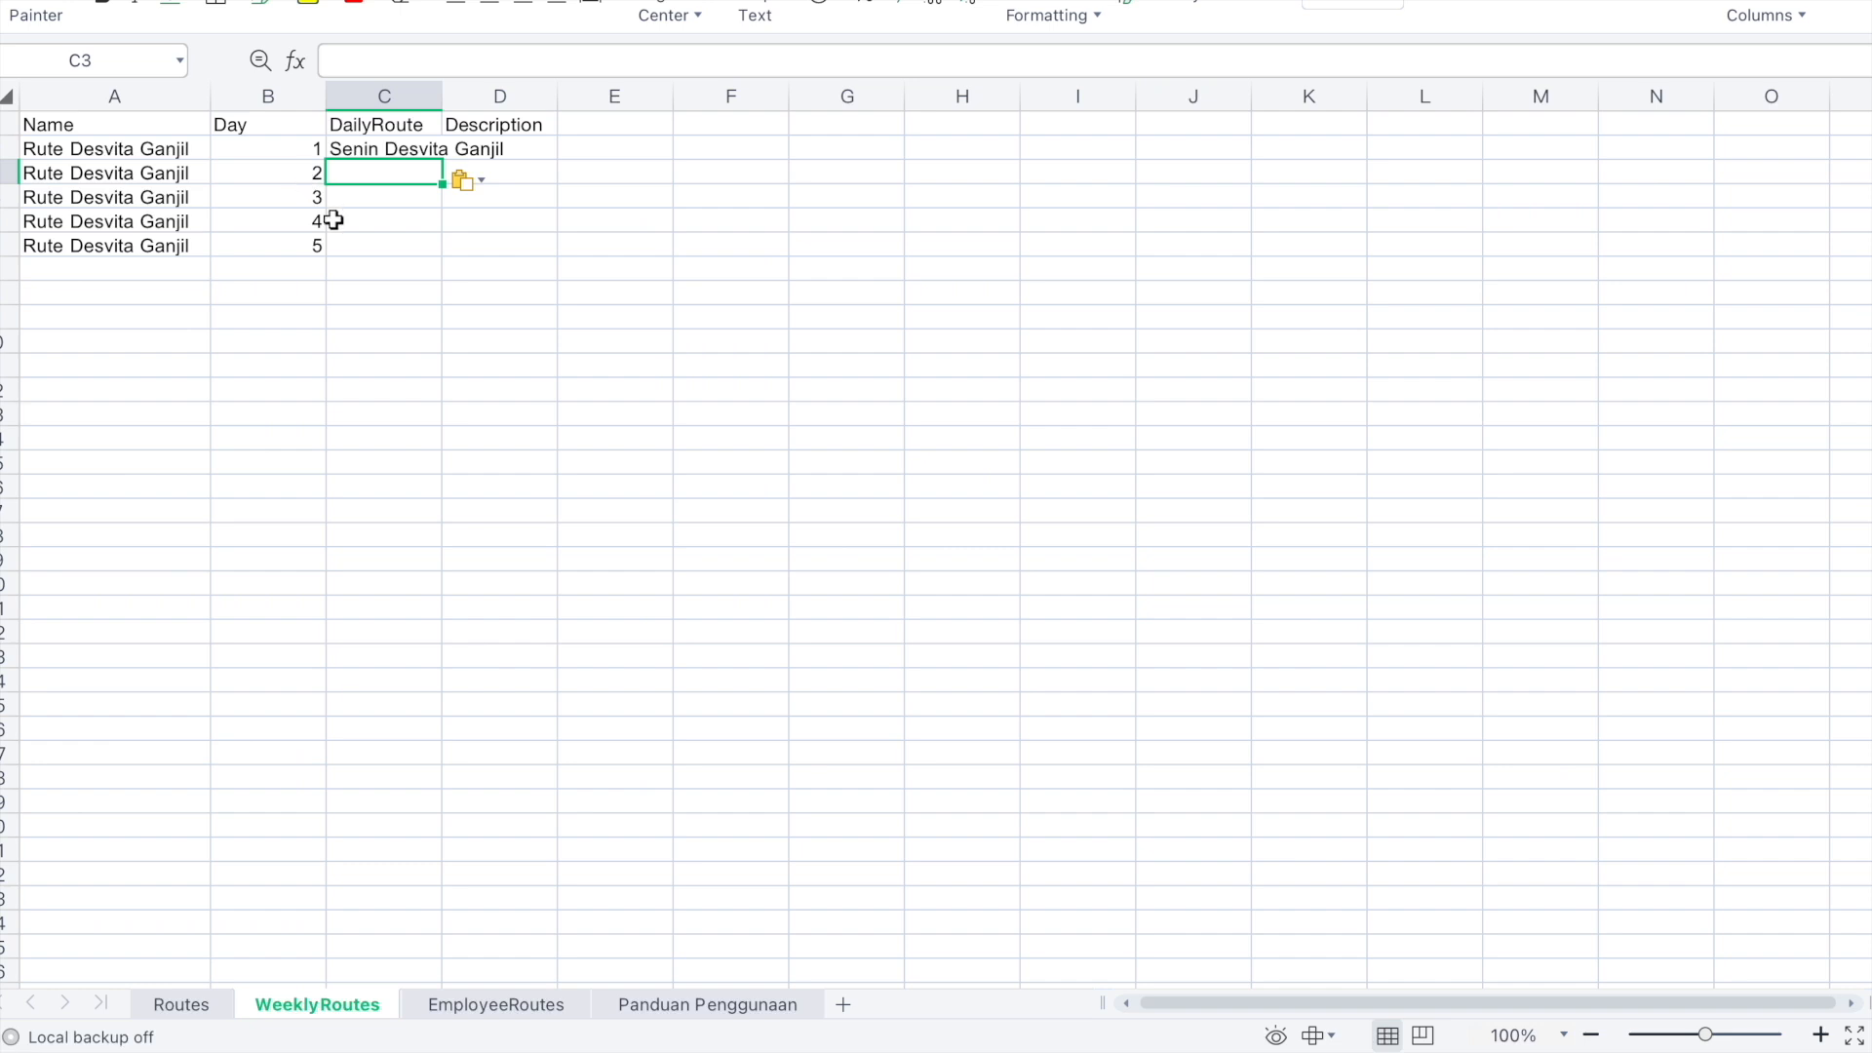
click(178, 1005)
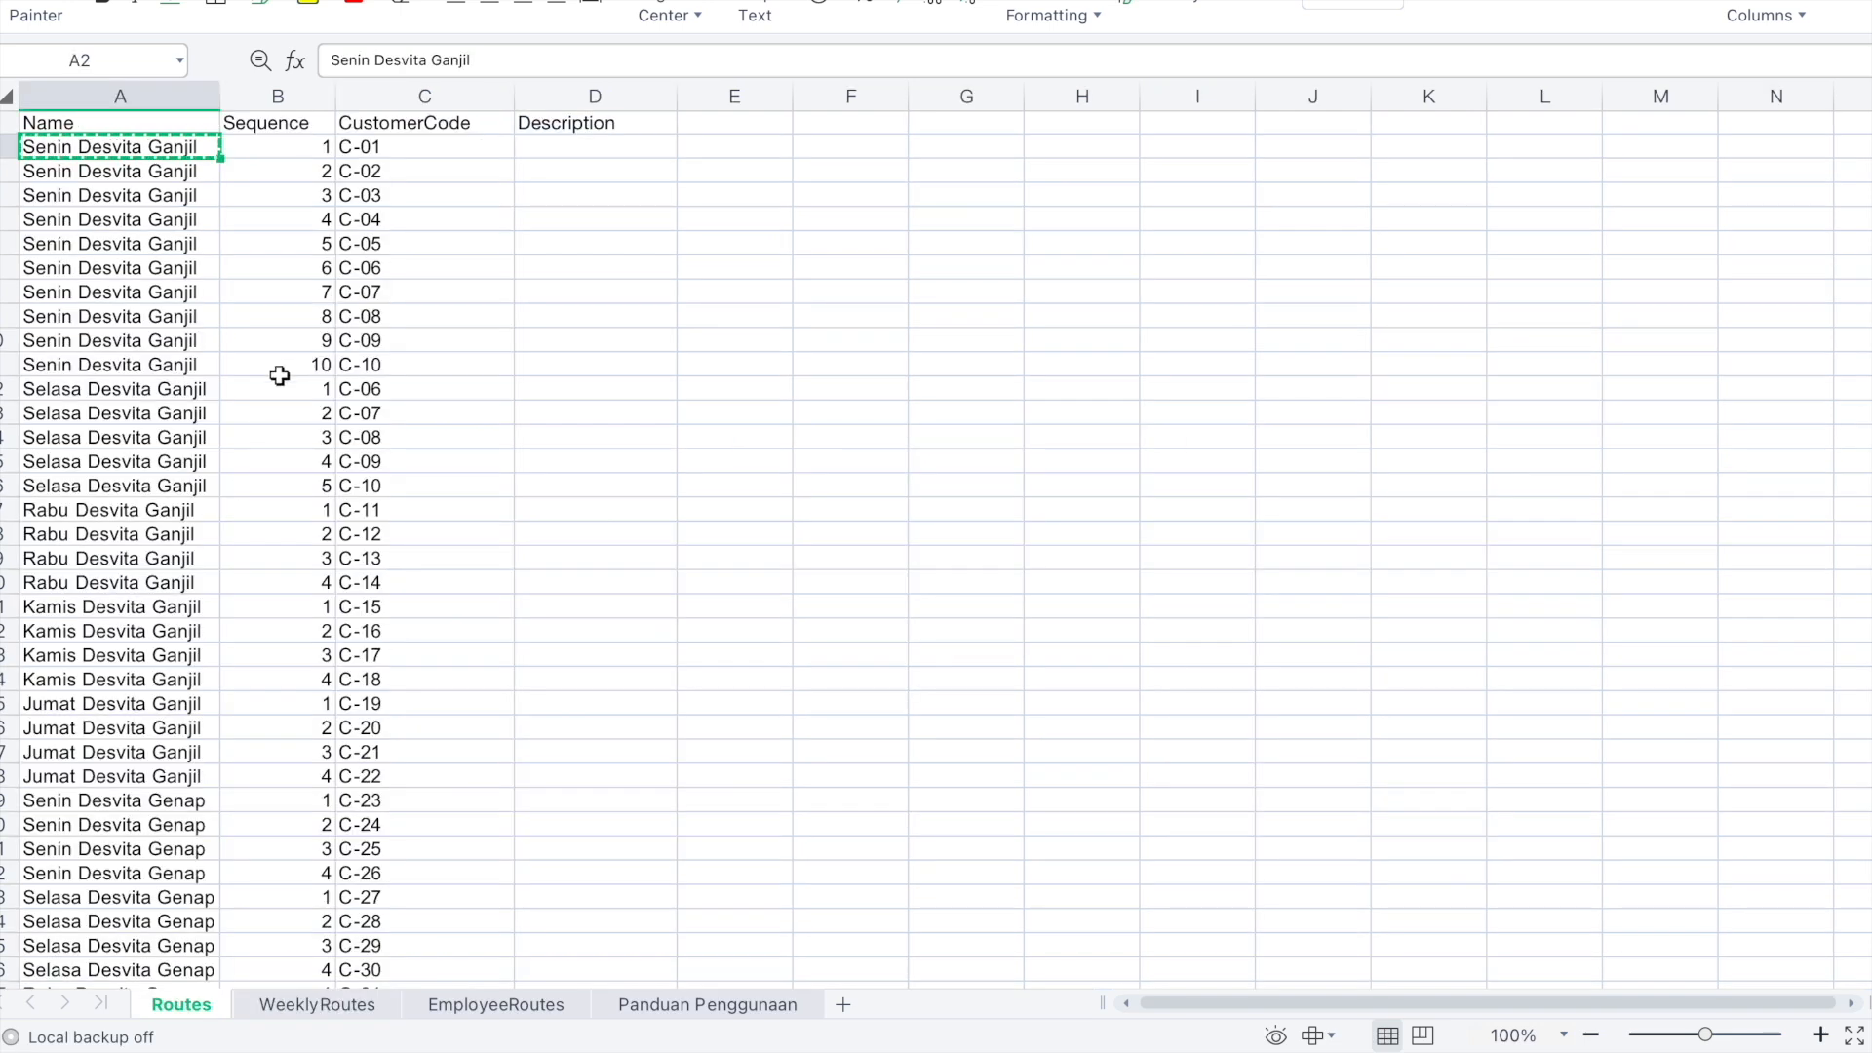
click(167, 390)
key(ctrl+c)
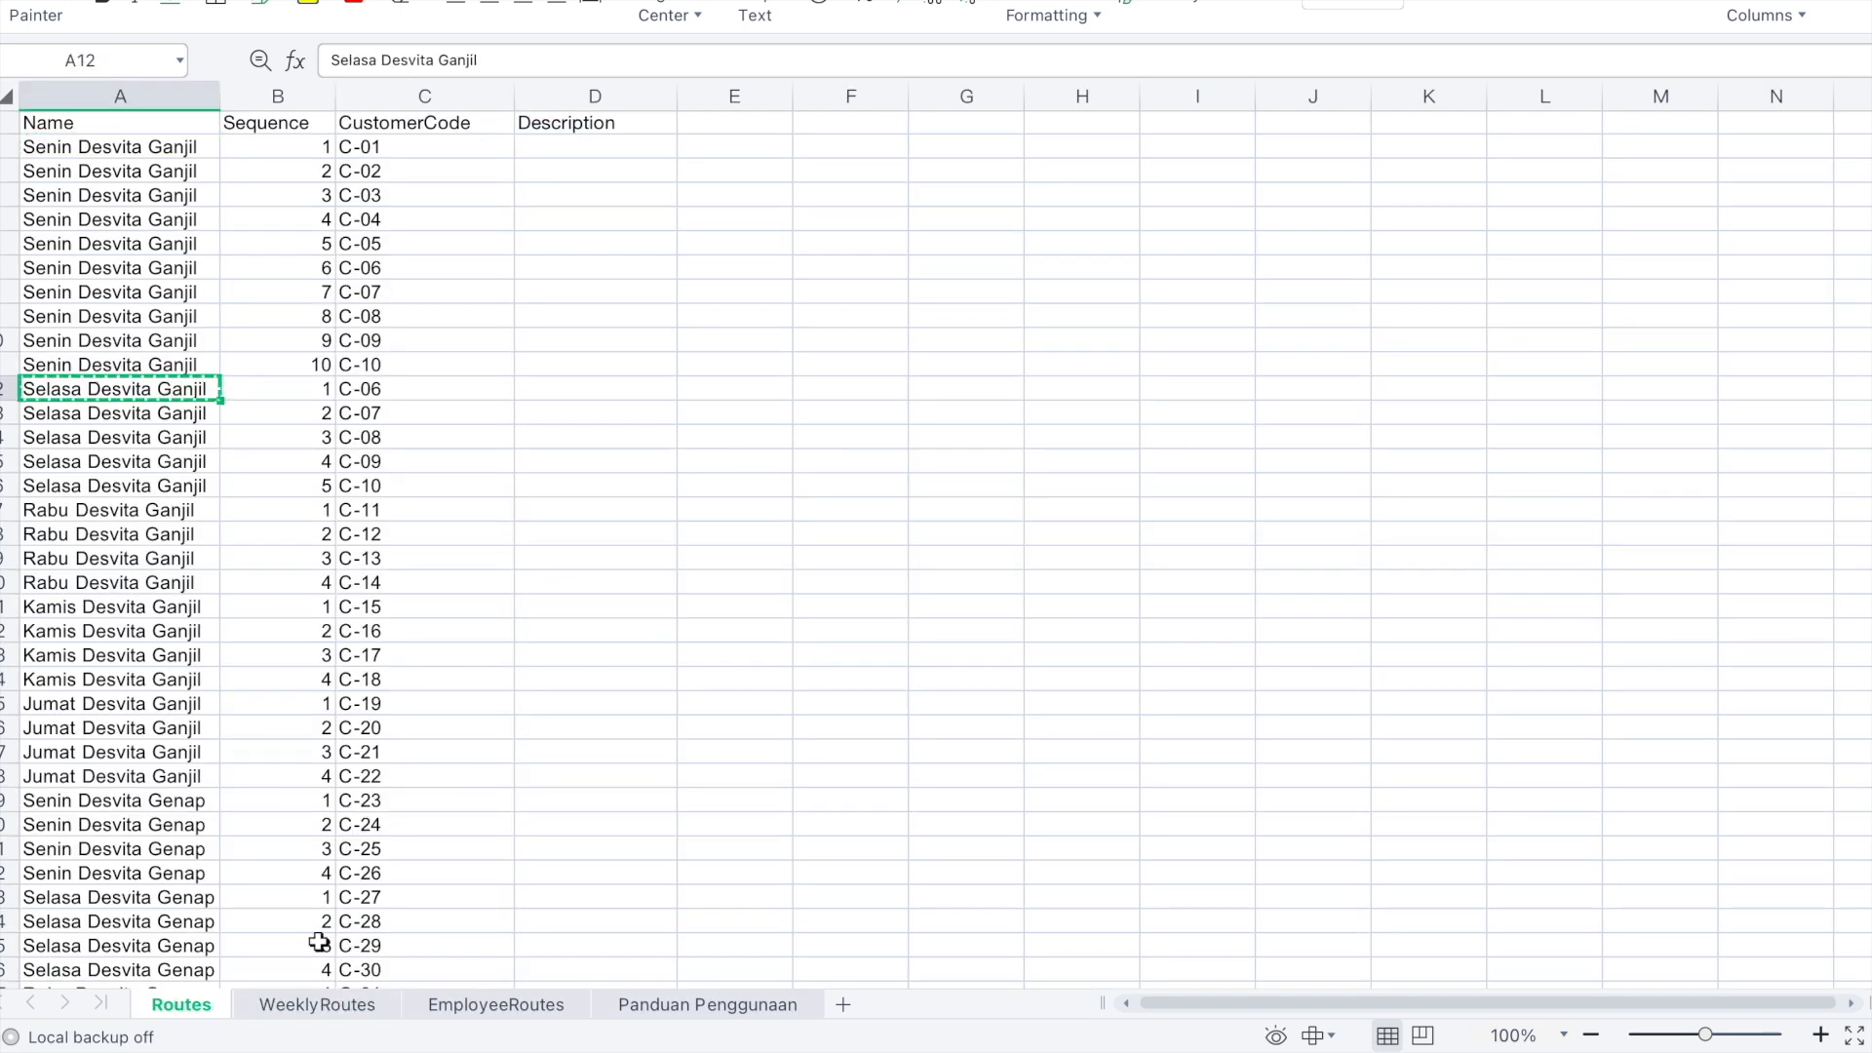
click(293, 1004)
key(ctrl+v)
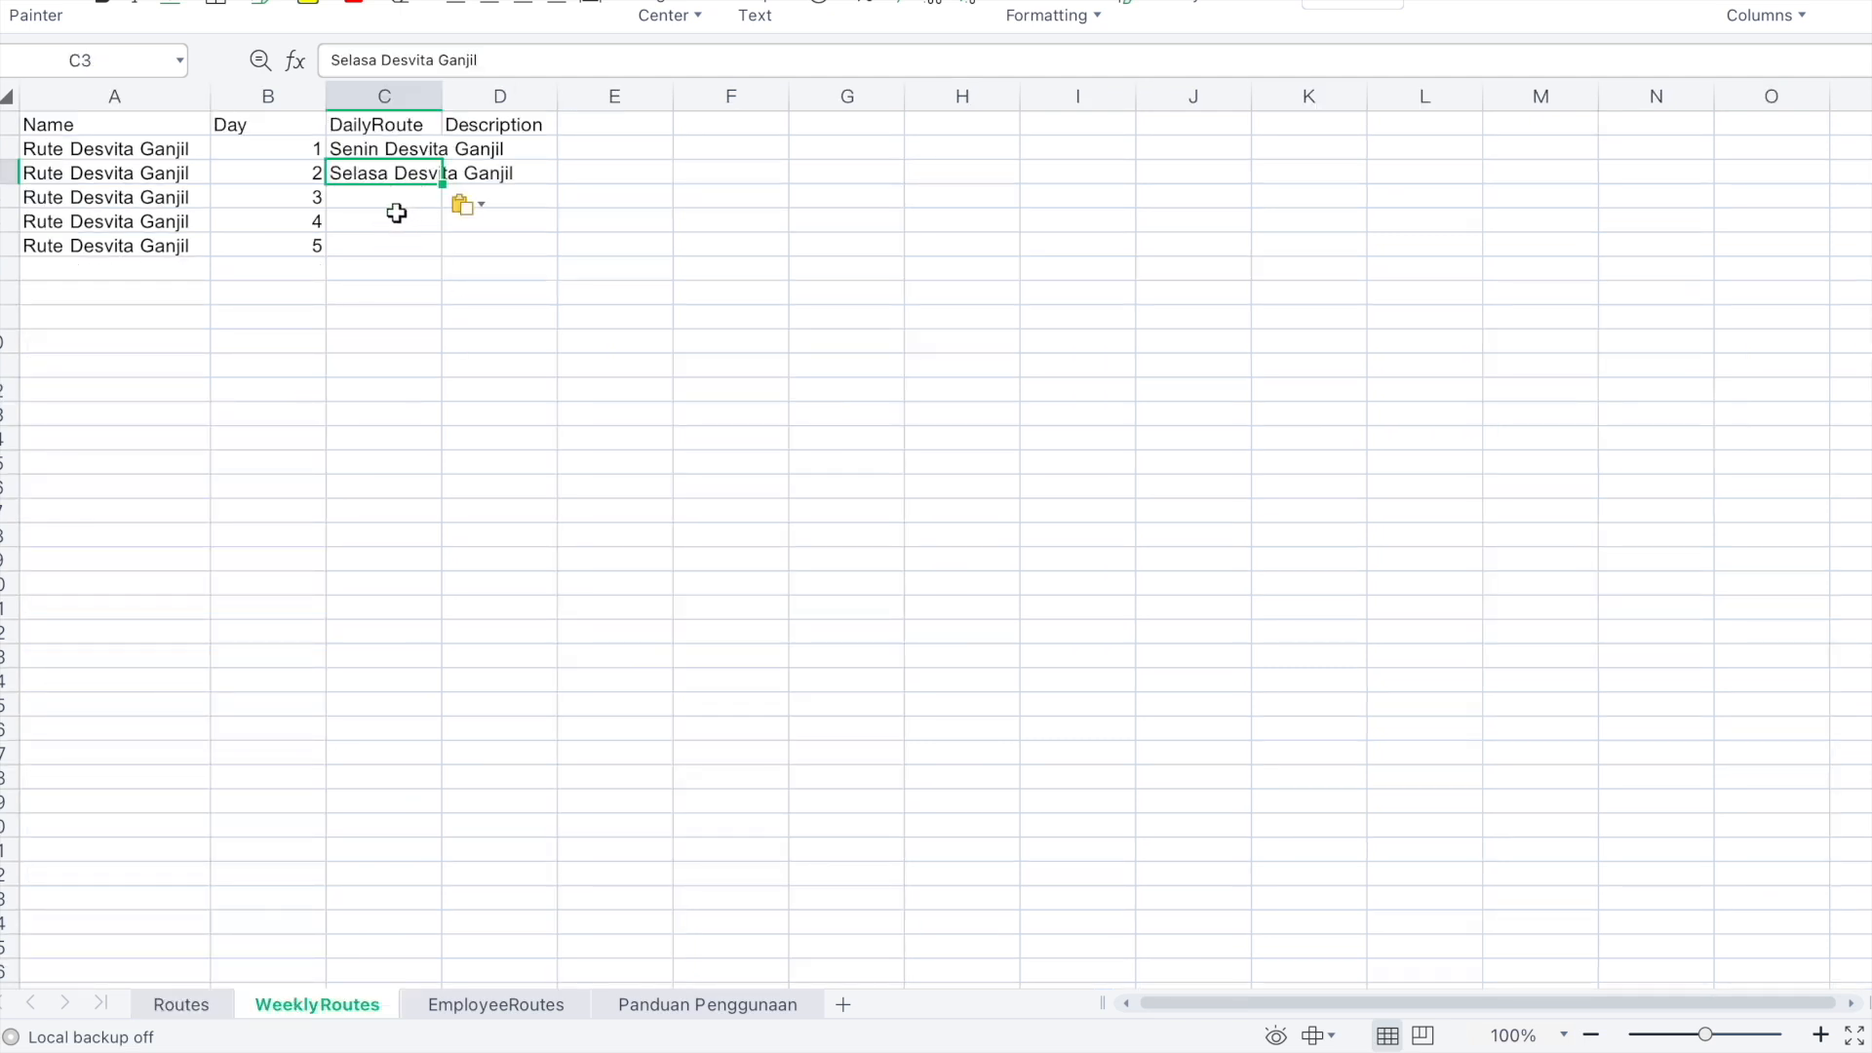
Copy the Rabu Ganjil route name from A17 of the Routes sheet into DailyRoute cell C4 of WeeklyRoutes
click(187, 1007)
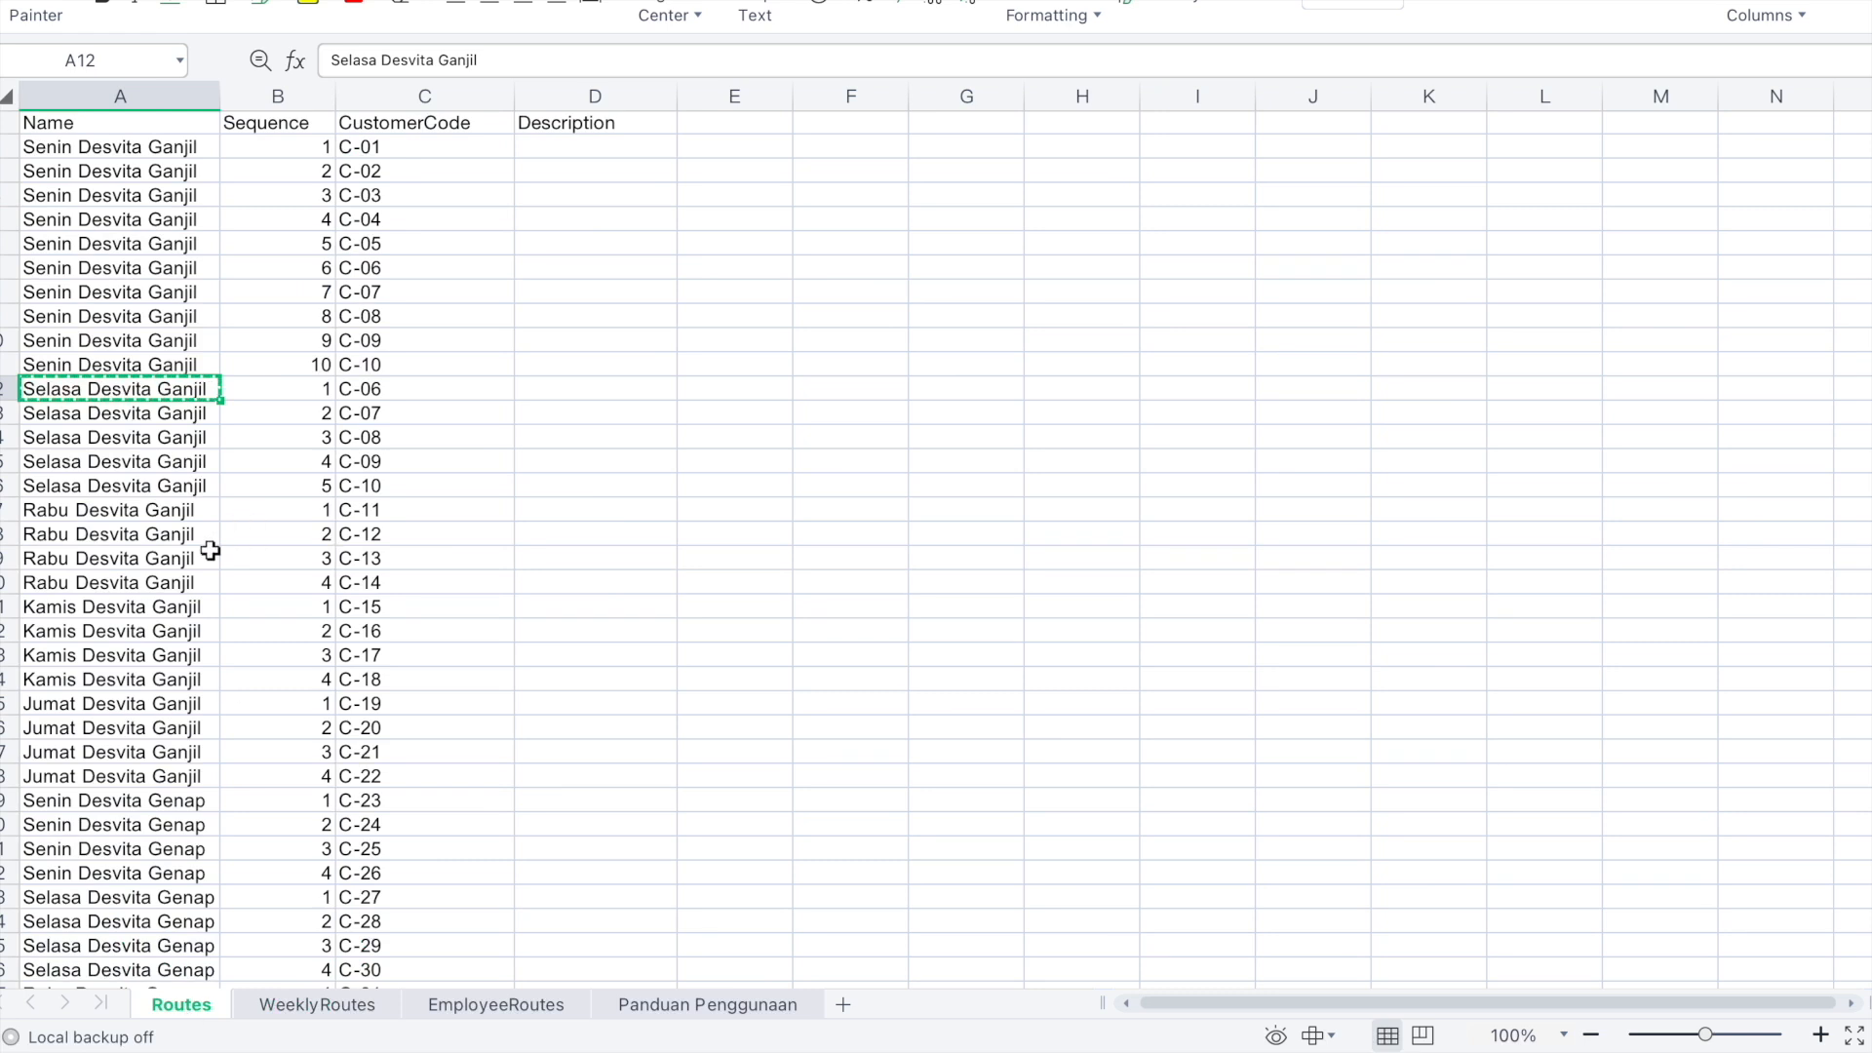
click(107, 509)
key(ctrl+c)
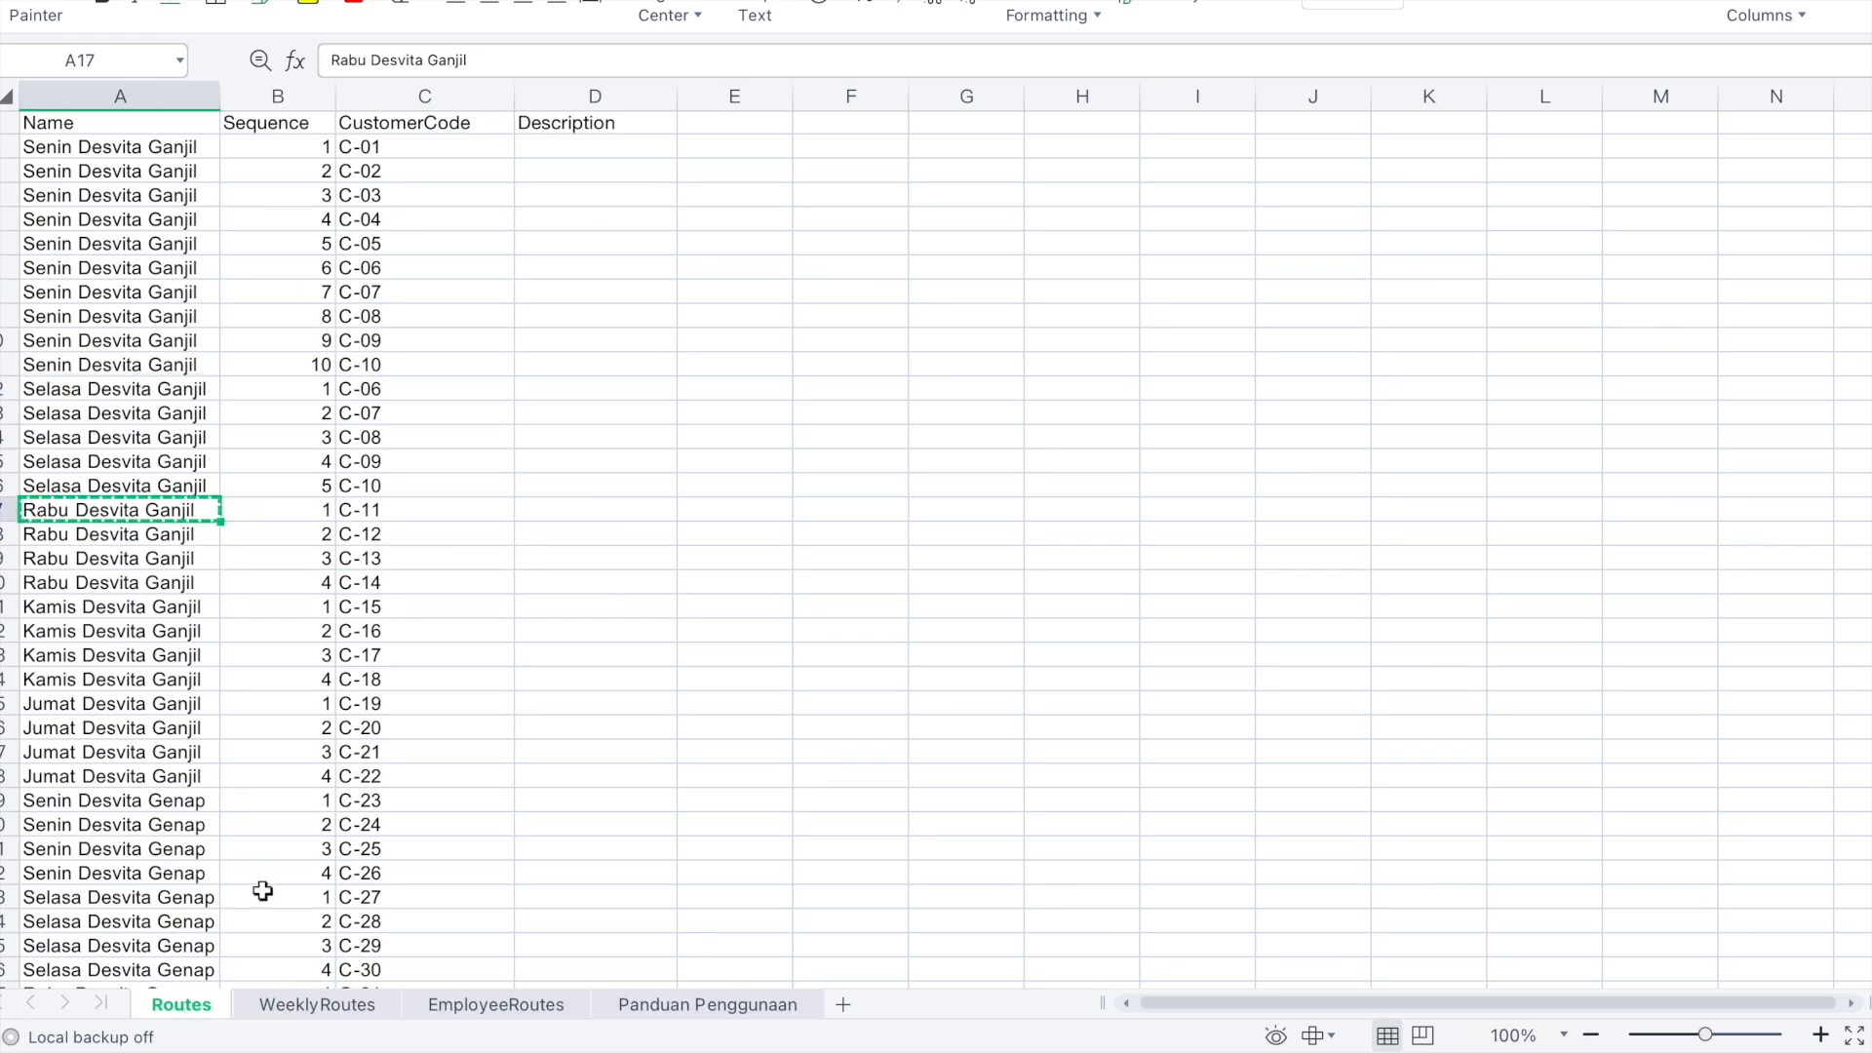
click(293, 1004)
click(375, 201)
key(ctrl+v)
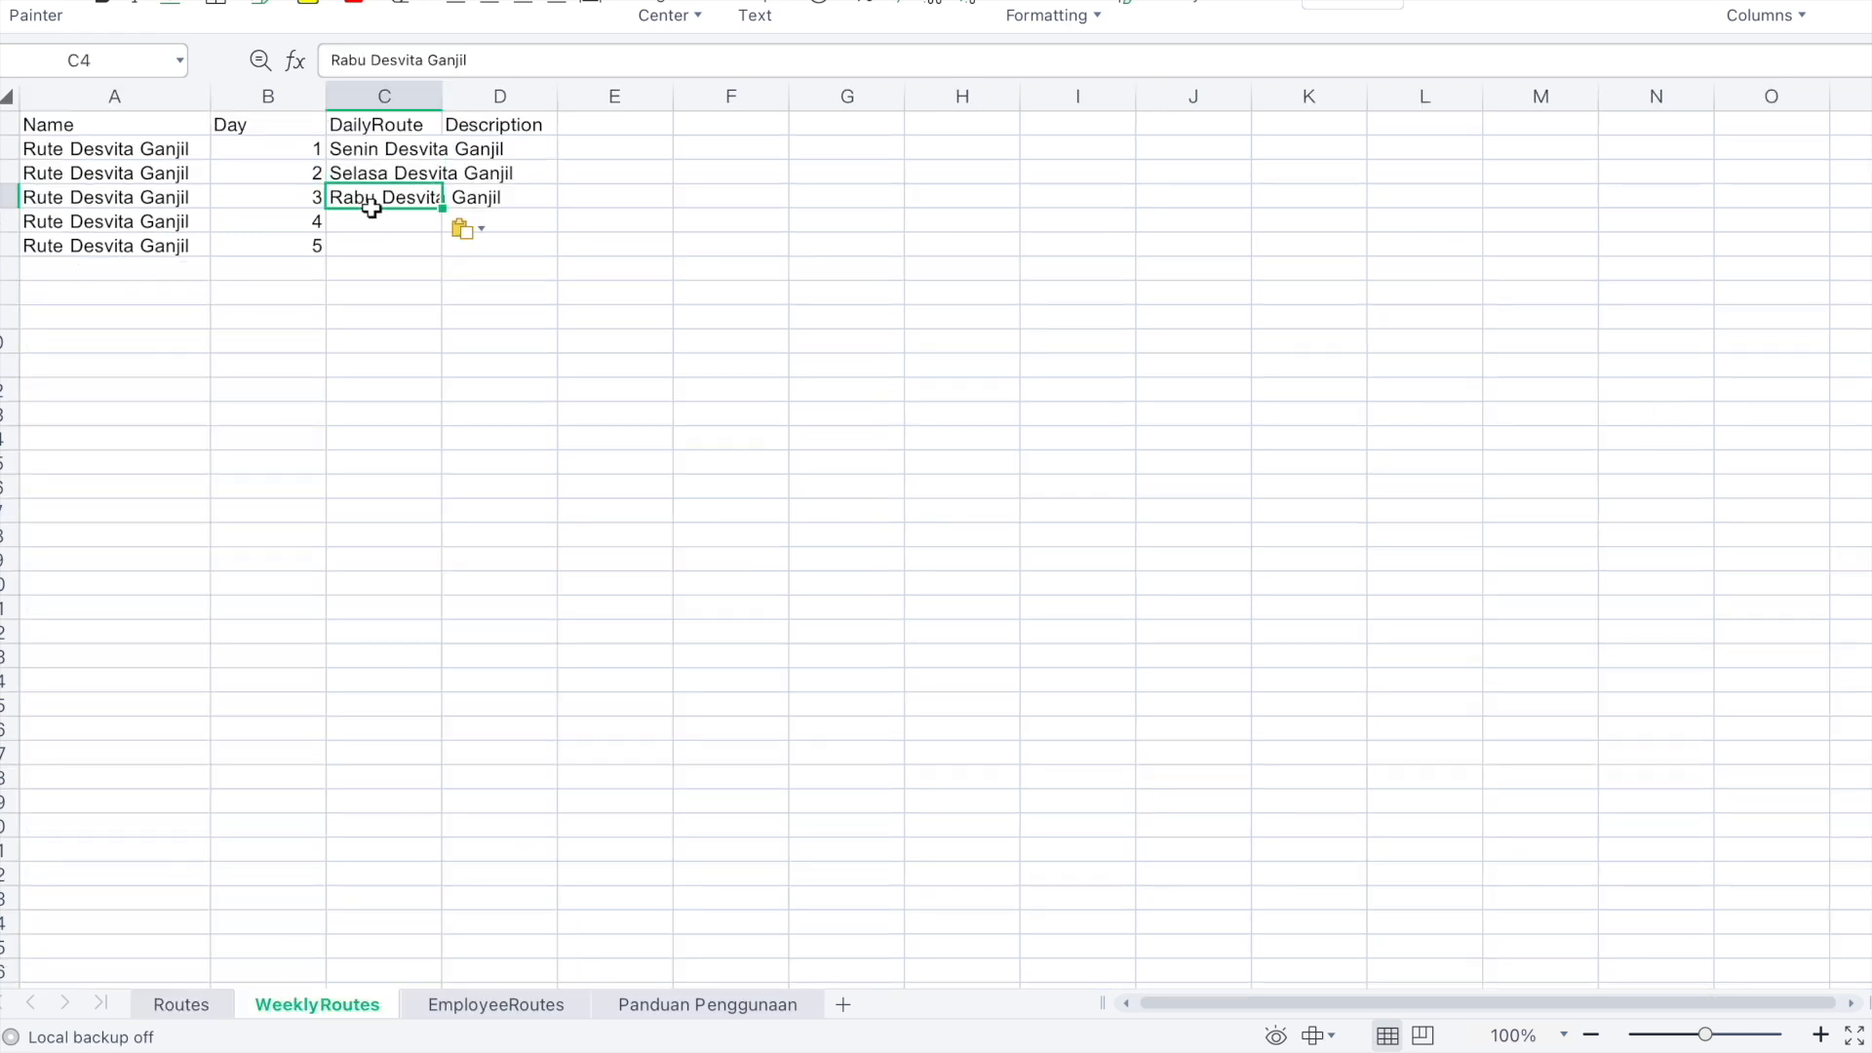
Copy the Kamis Ganjil route name from A21 of the Routes sheet into DailyRoute cell C5 of WeeklyRoutes
click(216, 1005)
click(166, 608)
key(ctrl+c)
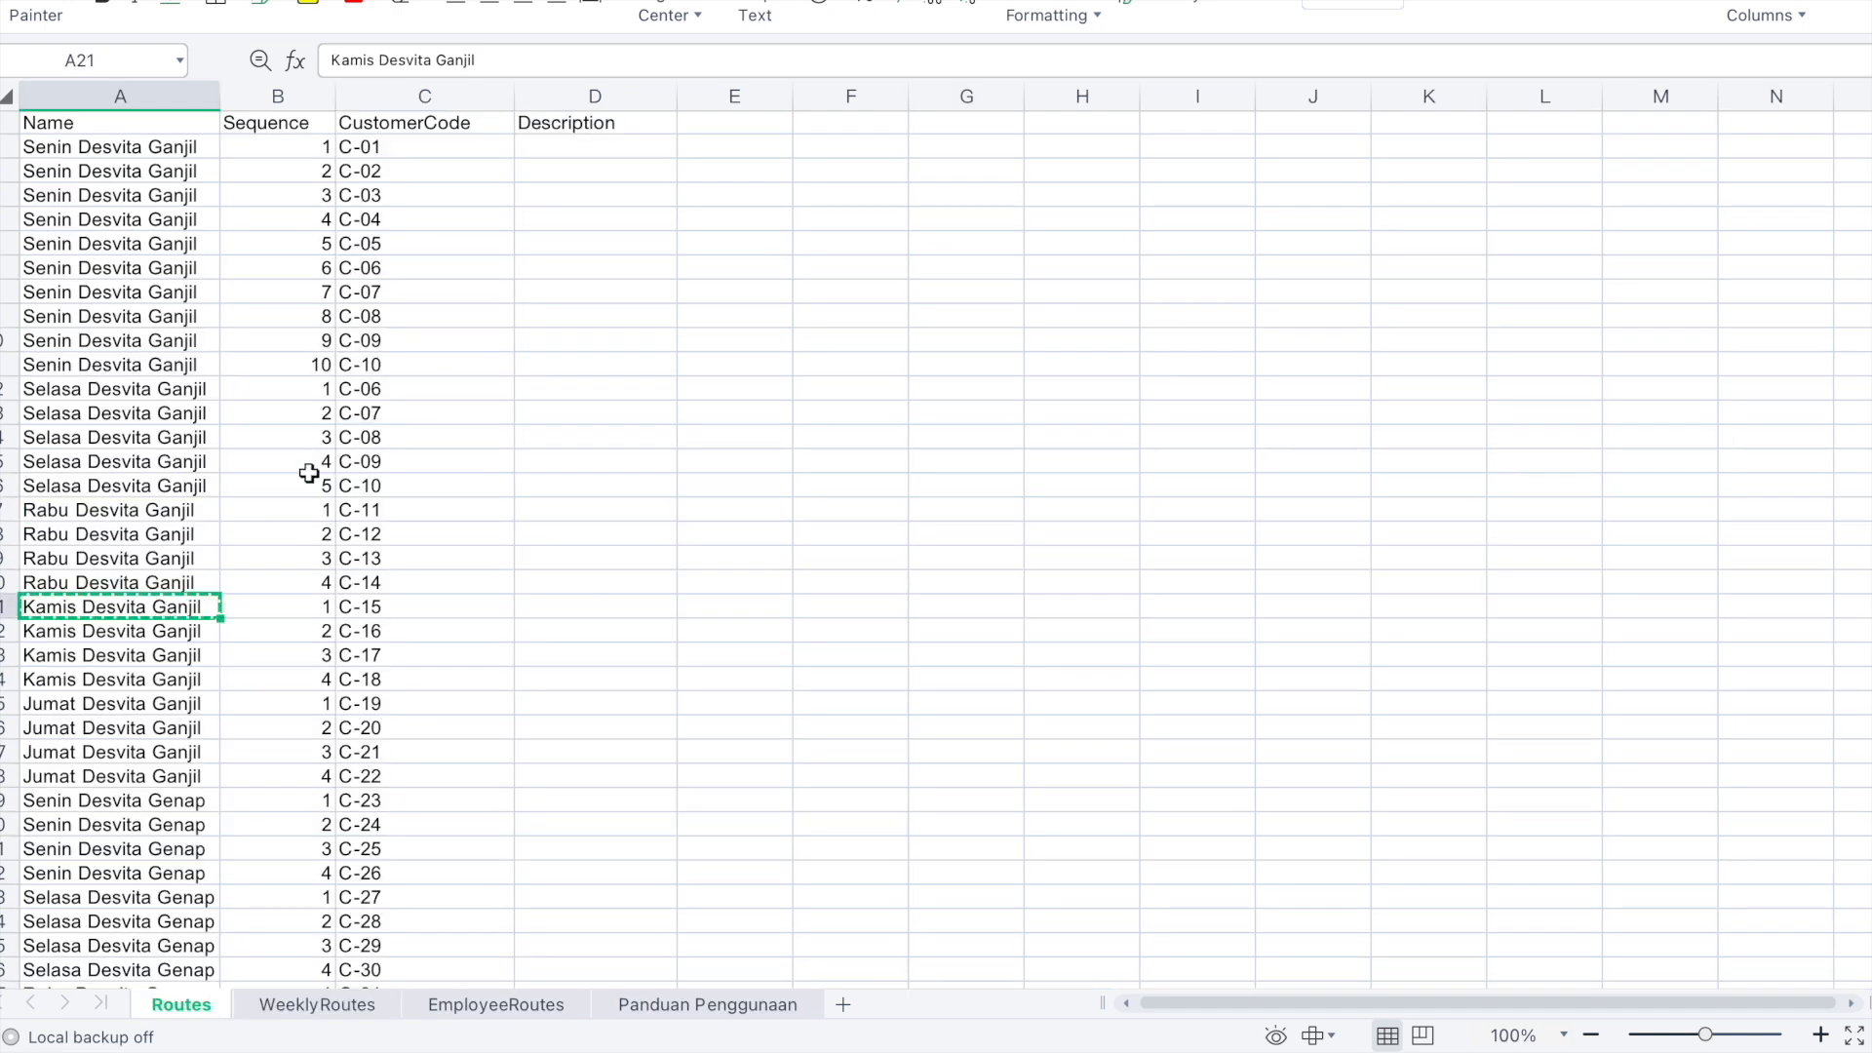
click(314, 1005)
click(382, 223)
key(ctrl+v)
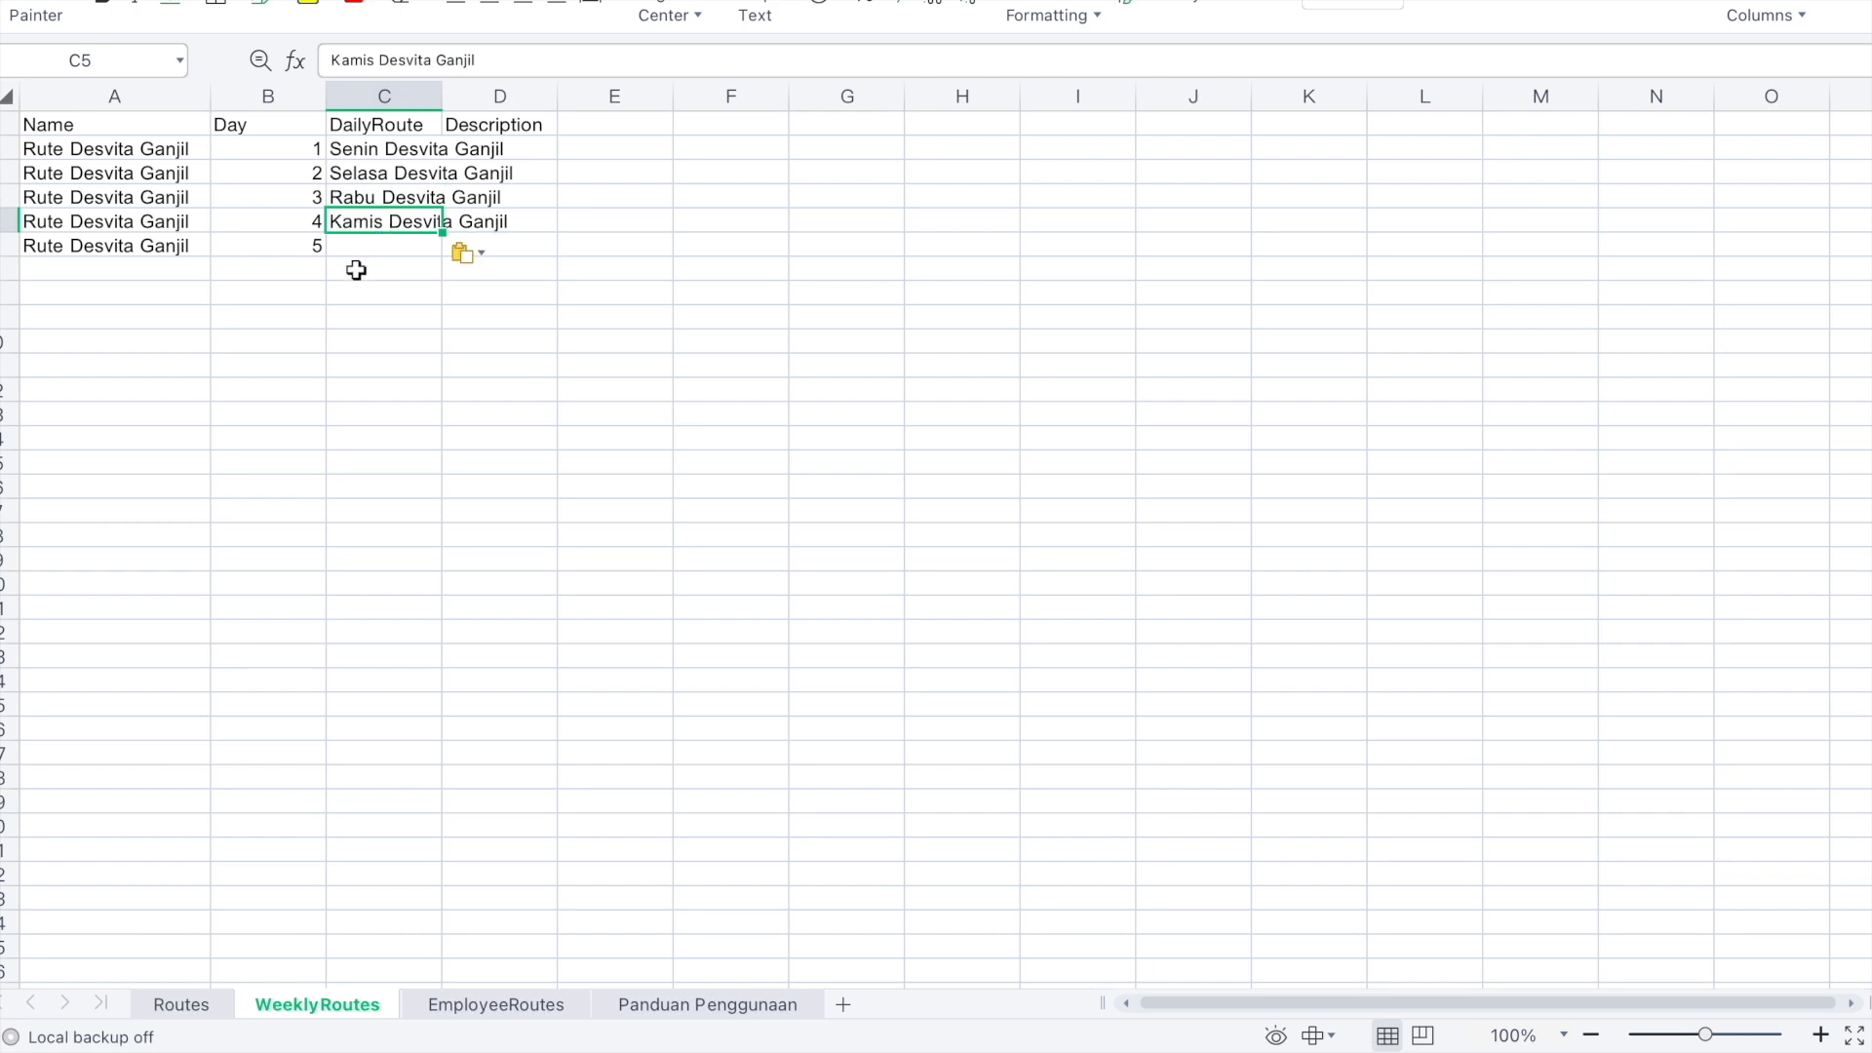
Copy the Jumat Ganjil route name from A25 of the Routes sheet into DailyRoute cell C6 of WeeklyRoutes
click(195, 1006)
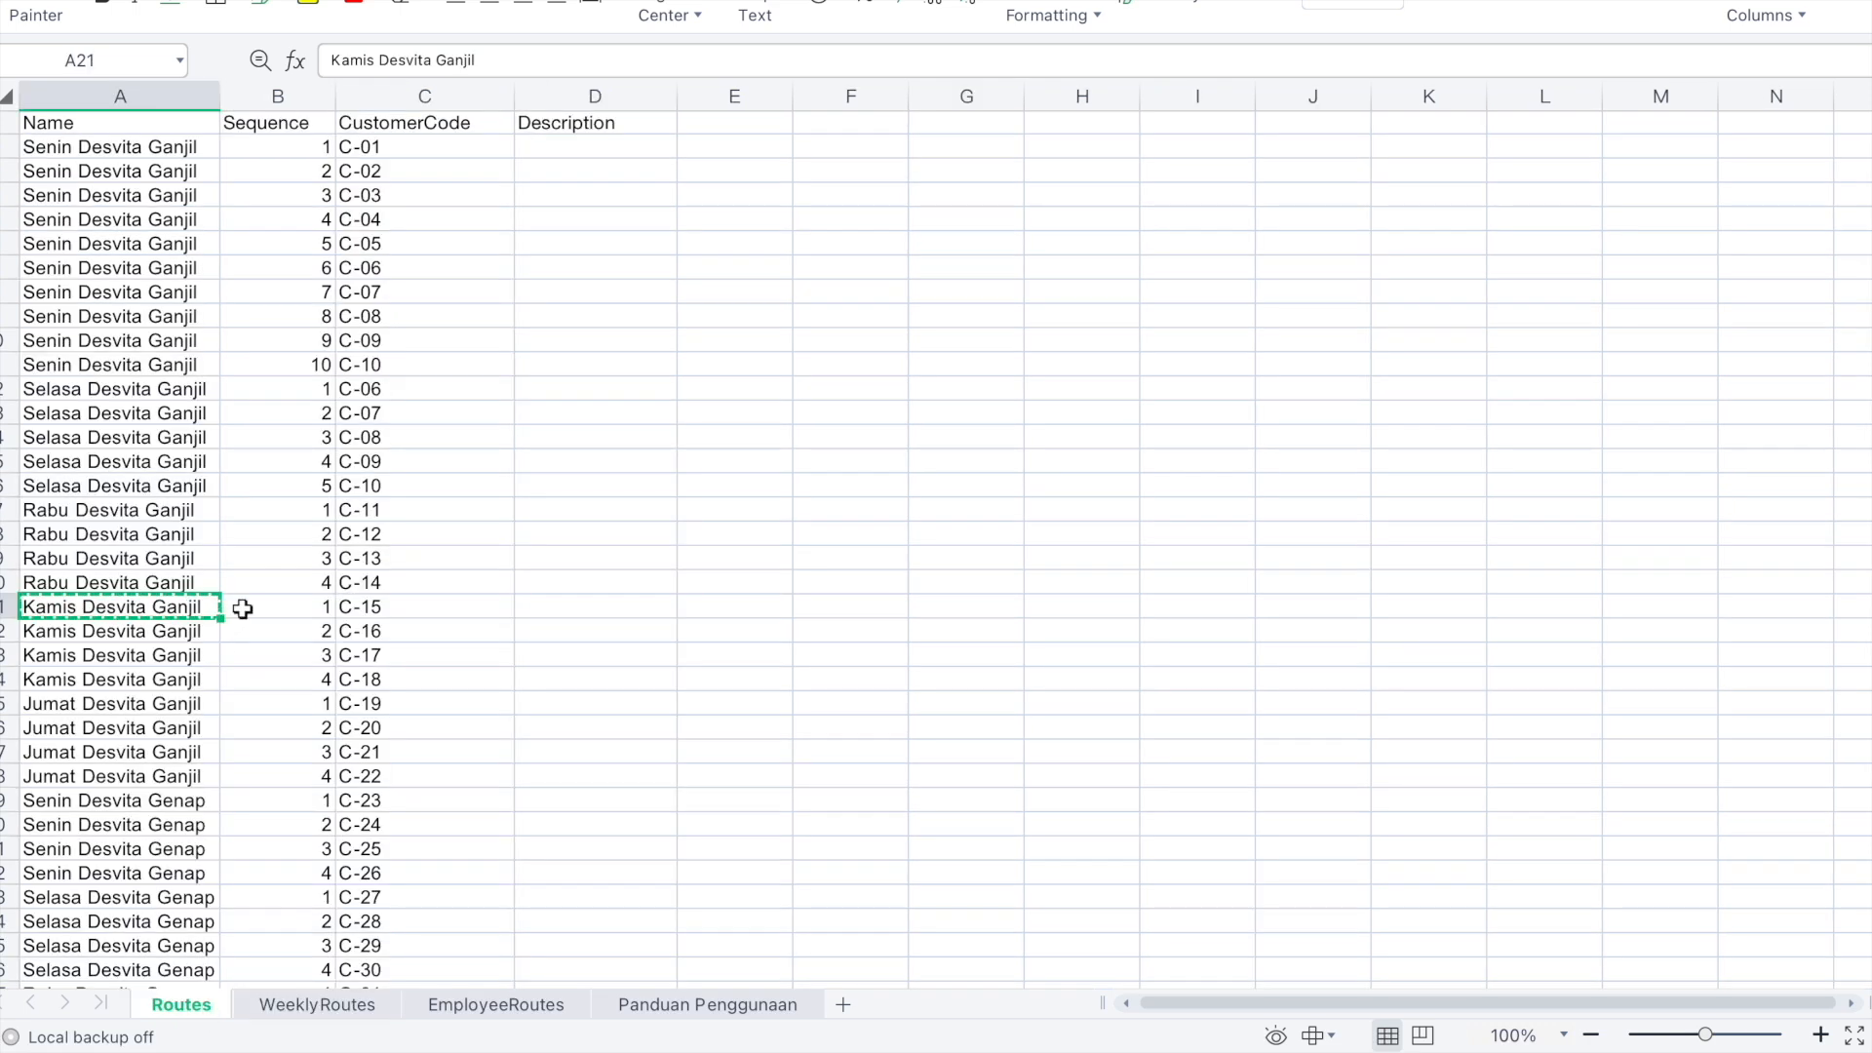
click(127, 706)
key(ctrl+c)
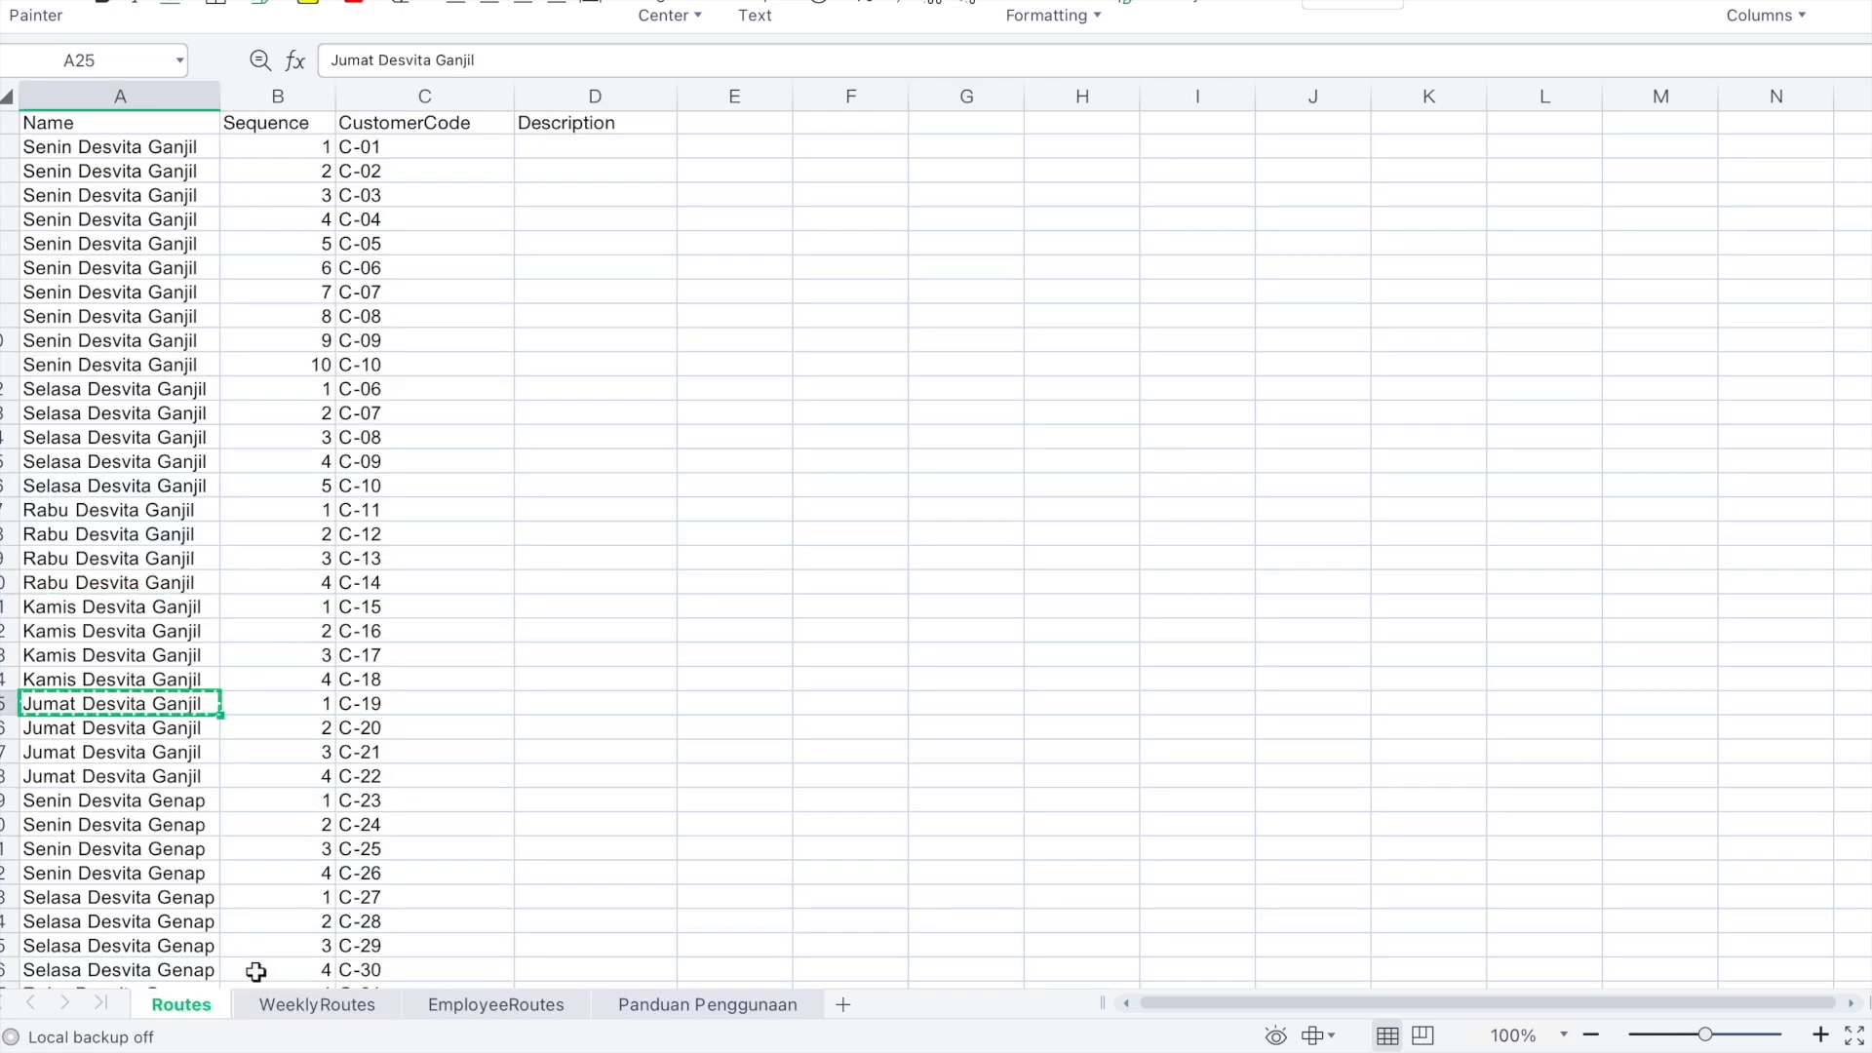
click(274, 1007)
click(384, 250)
key(ctrl+v)
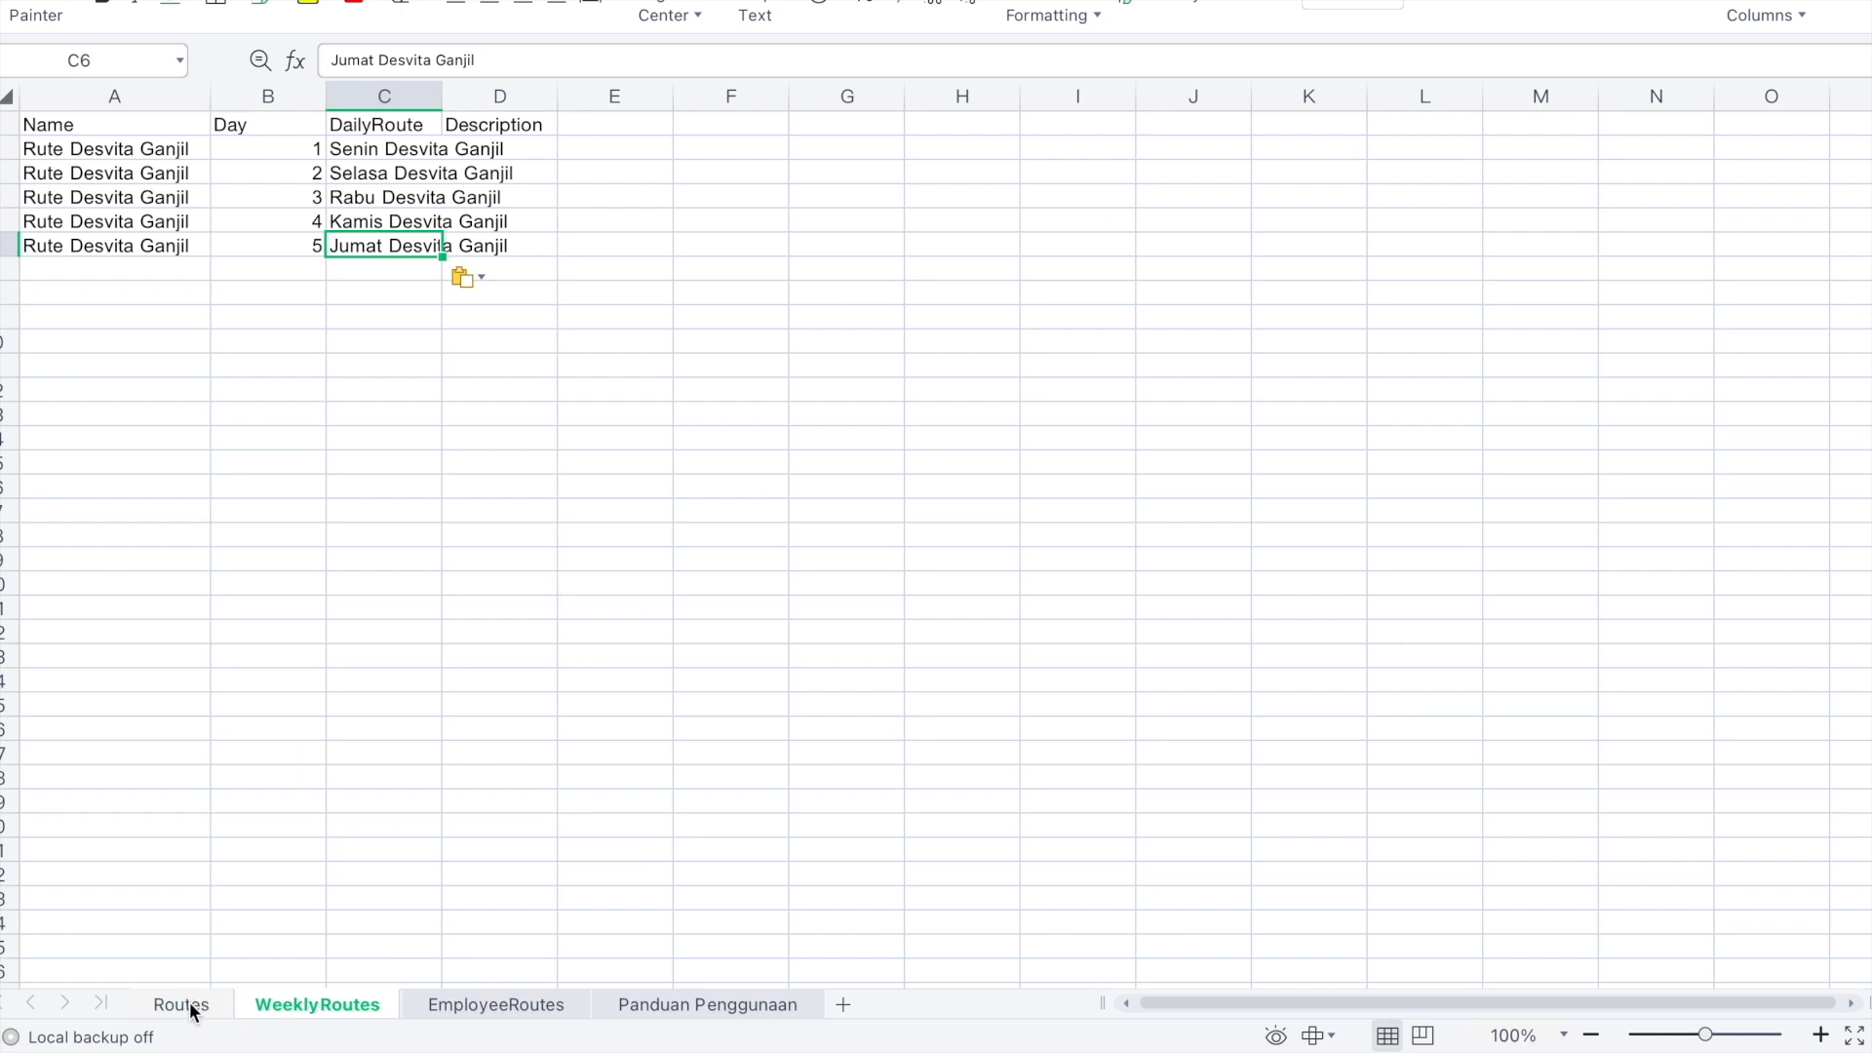
click(294, 426)
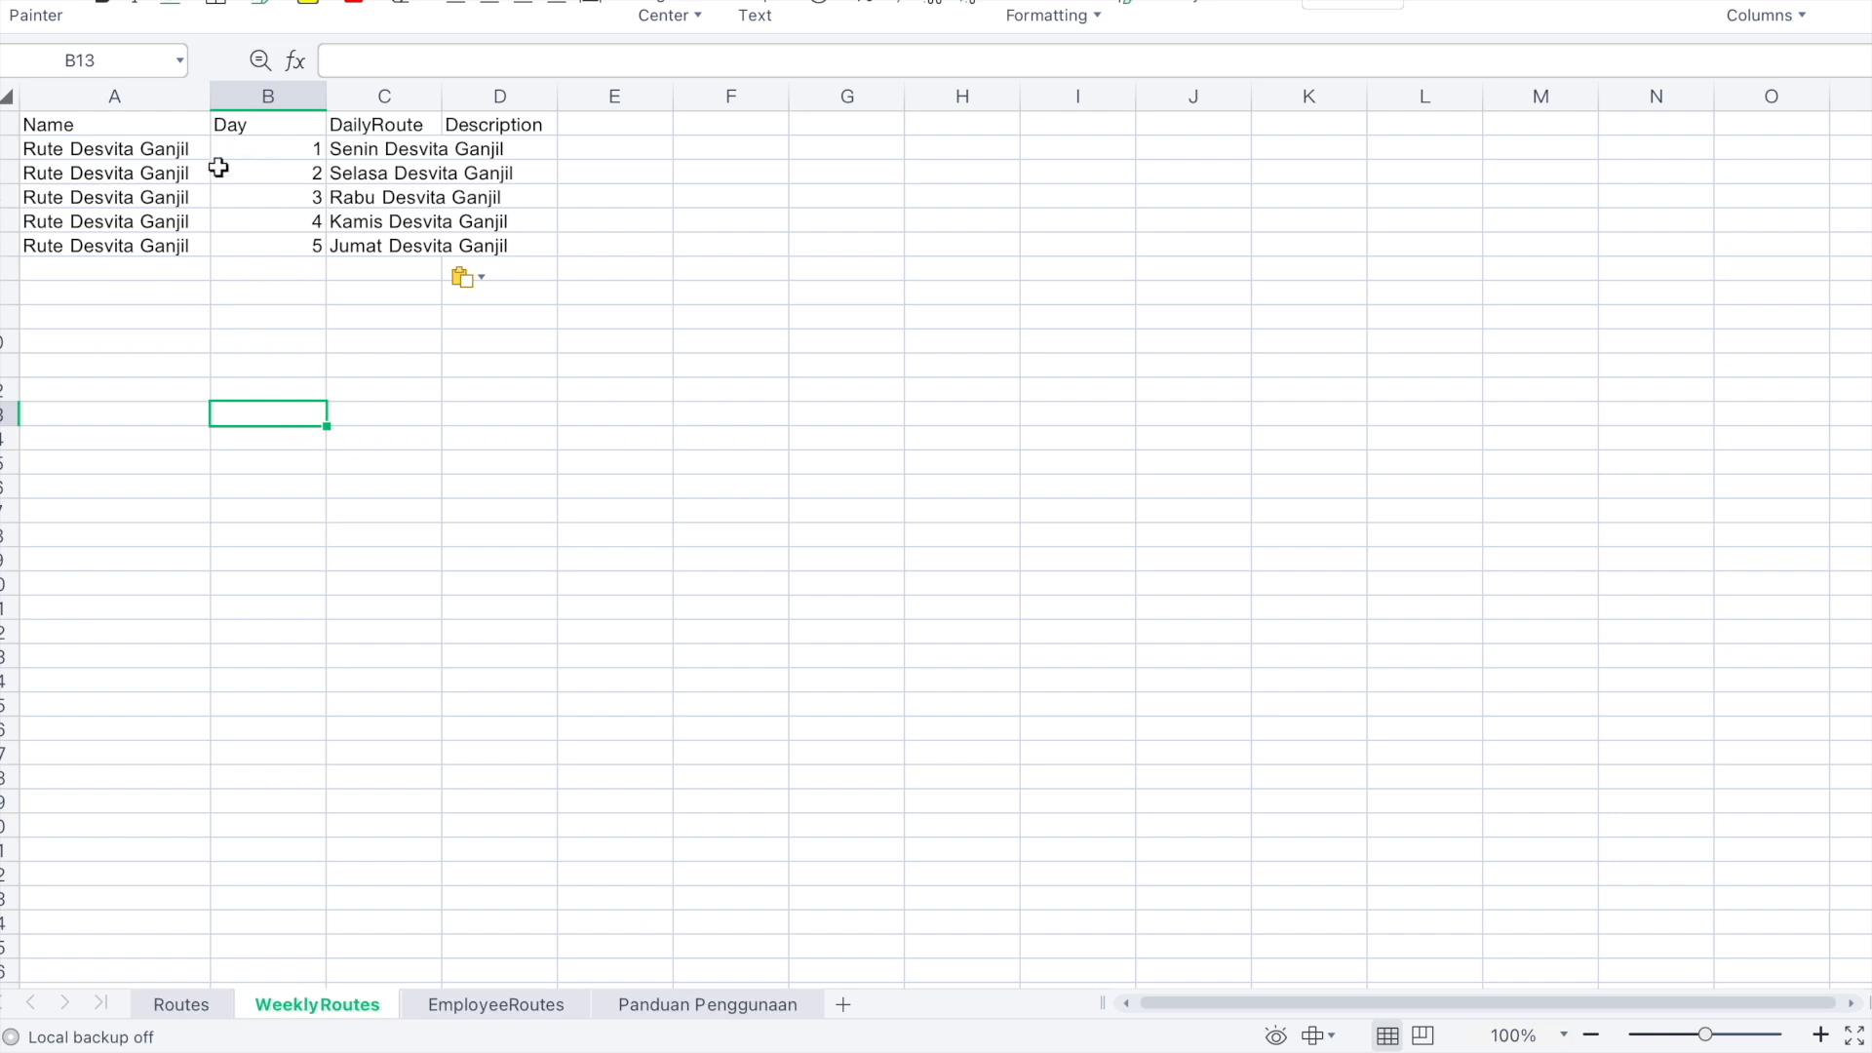
Enter a weekly route name made of Rute, the employee's name and Genap in A7 and fill it down to A11
click(137, 270)
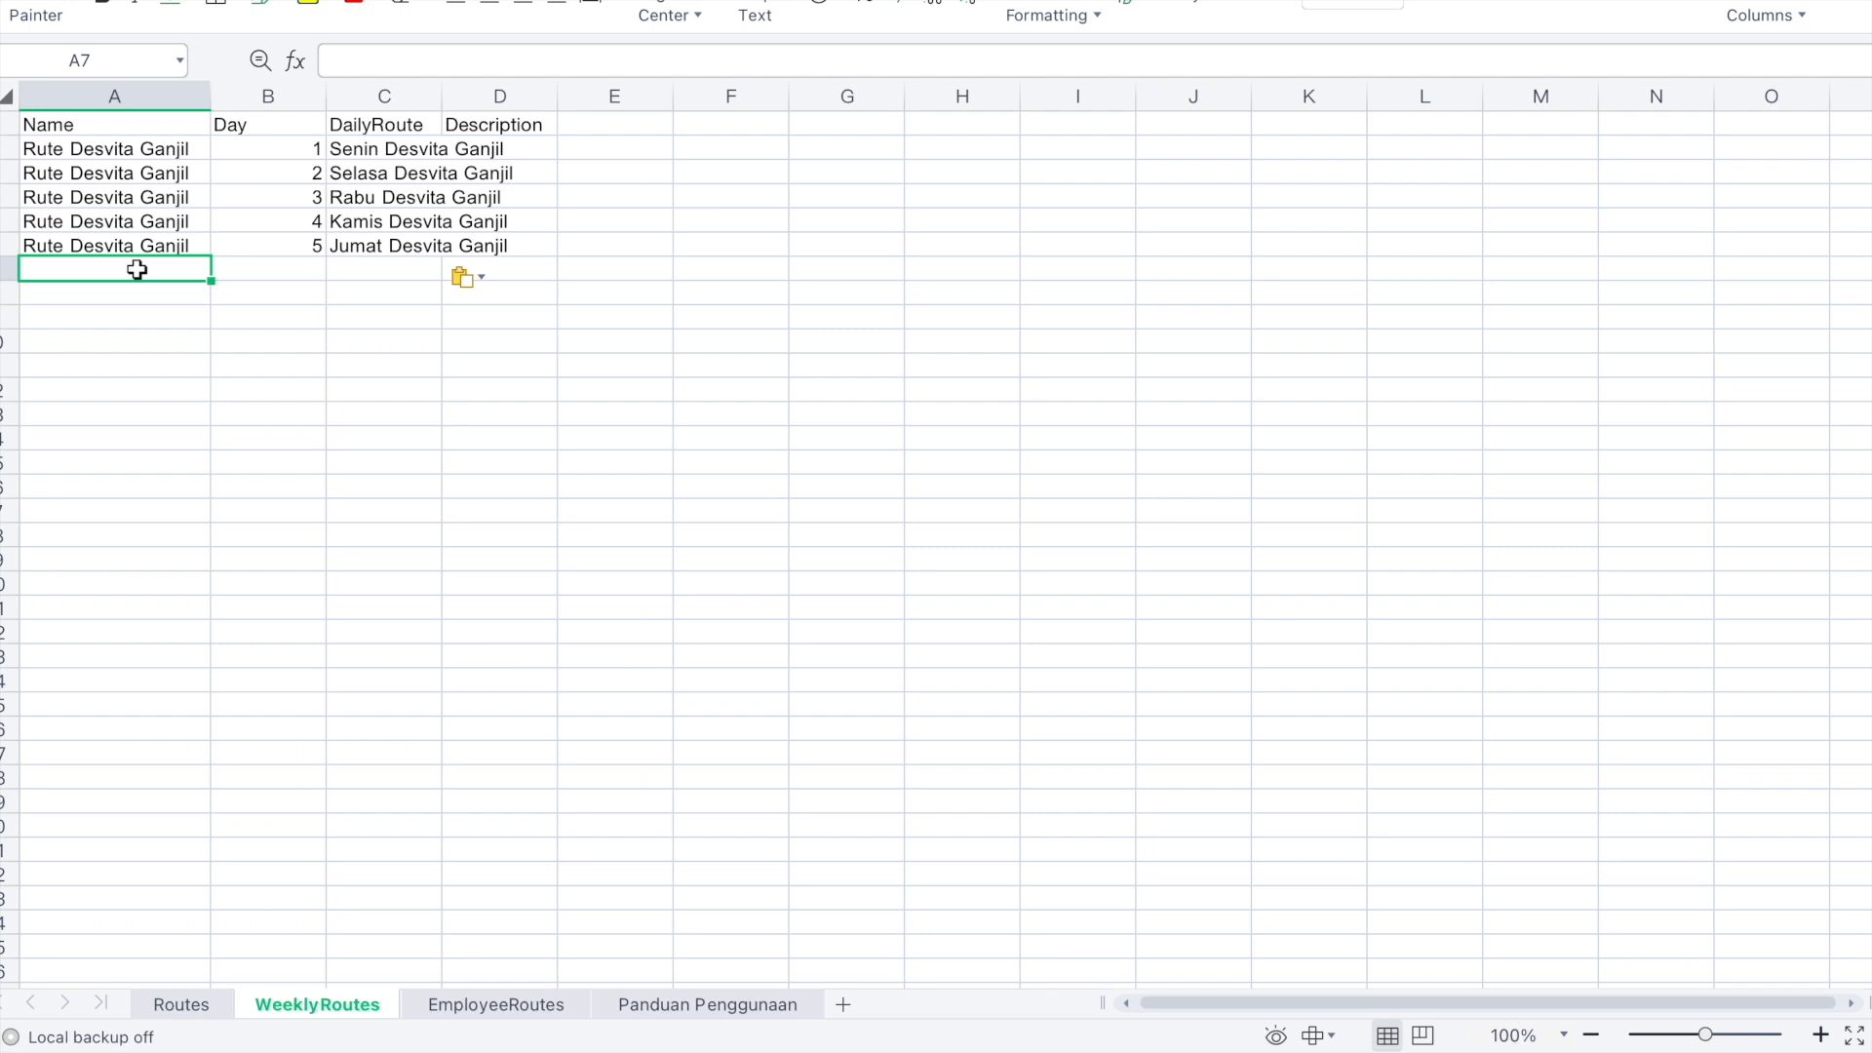
text(Rute Des)
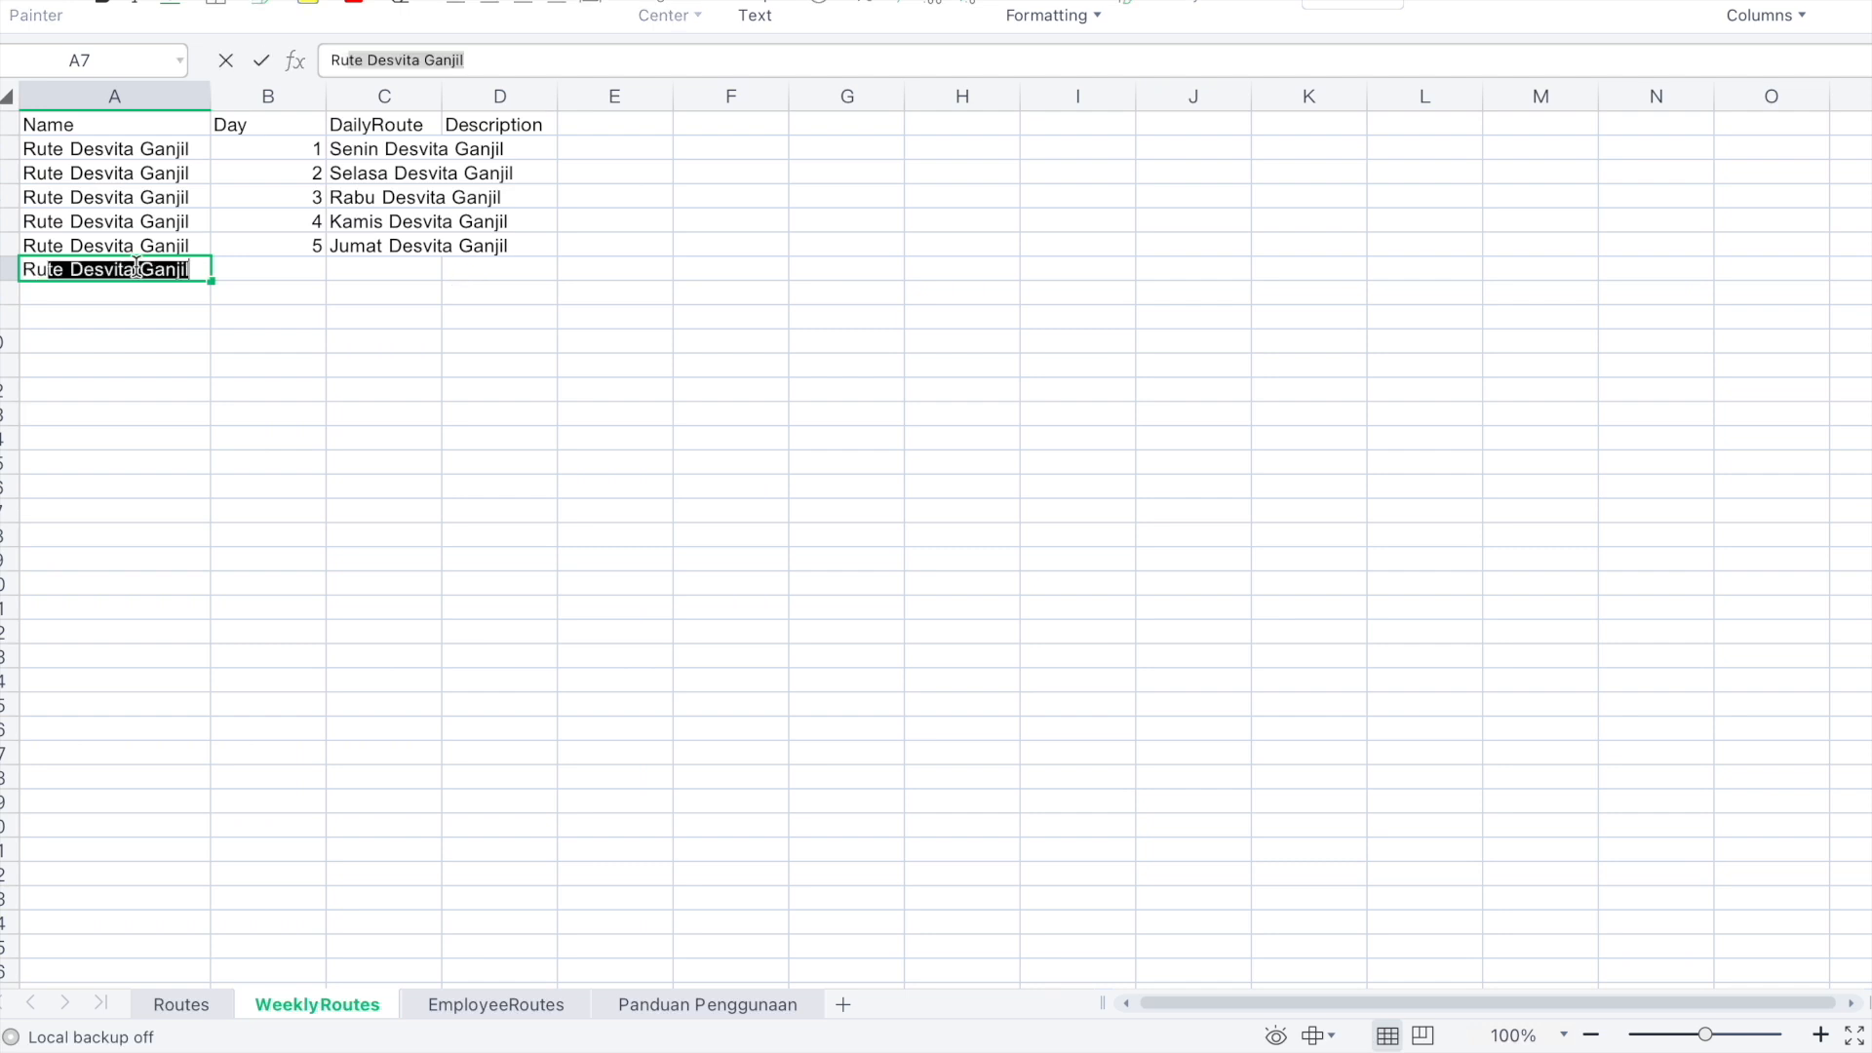
text(vita Genap)
click(195, 308)
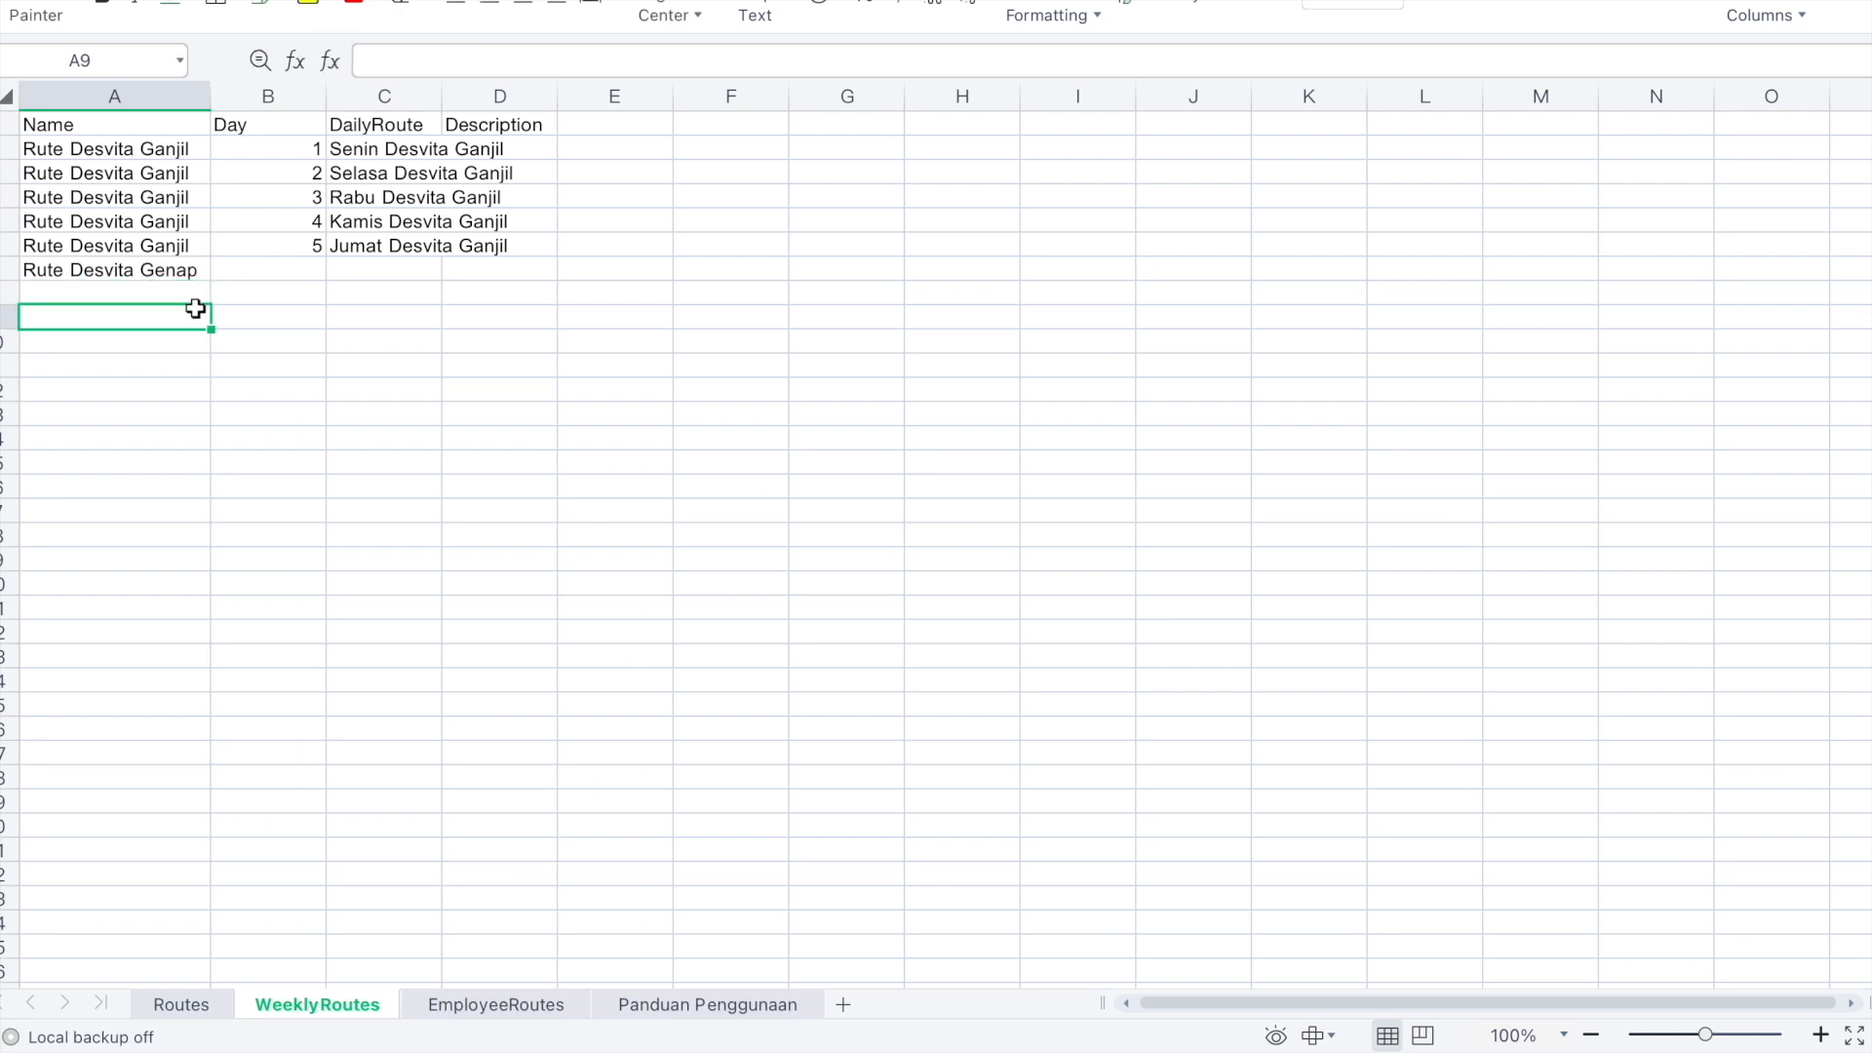
click(196, 267)
drag(211, 281, 207, 374)
Copy day numbers 1 to 5 from B2:B6 into B7:B11 for the Genap weekly route
click(291, 270)
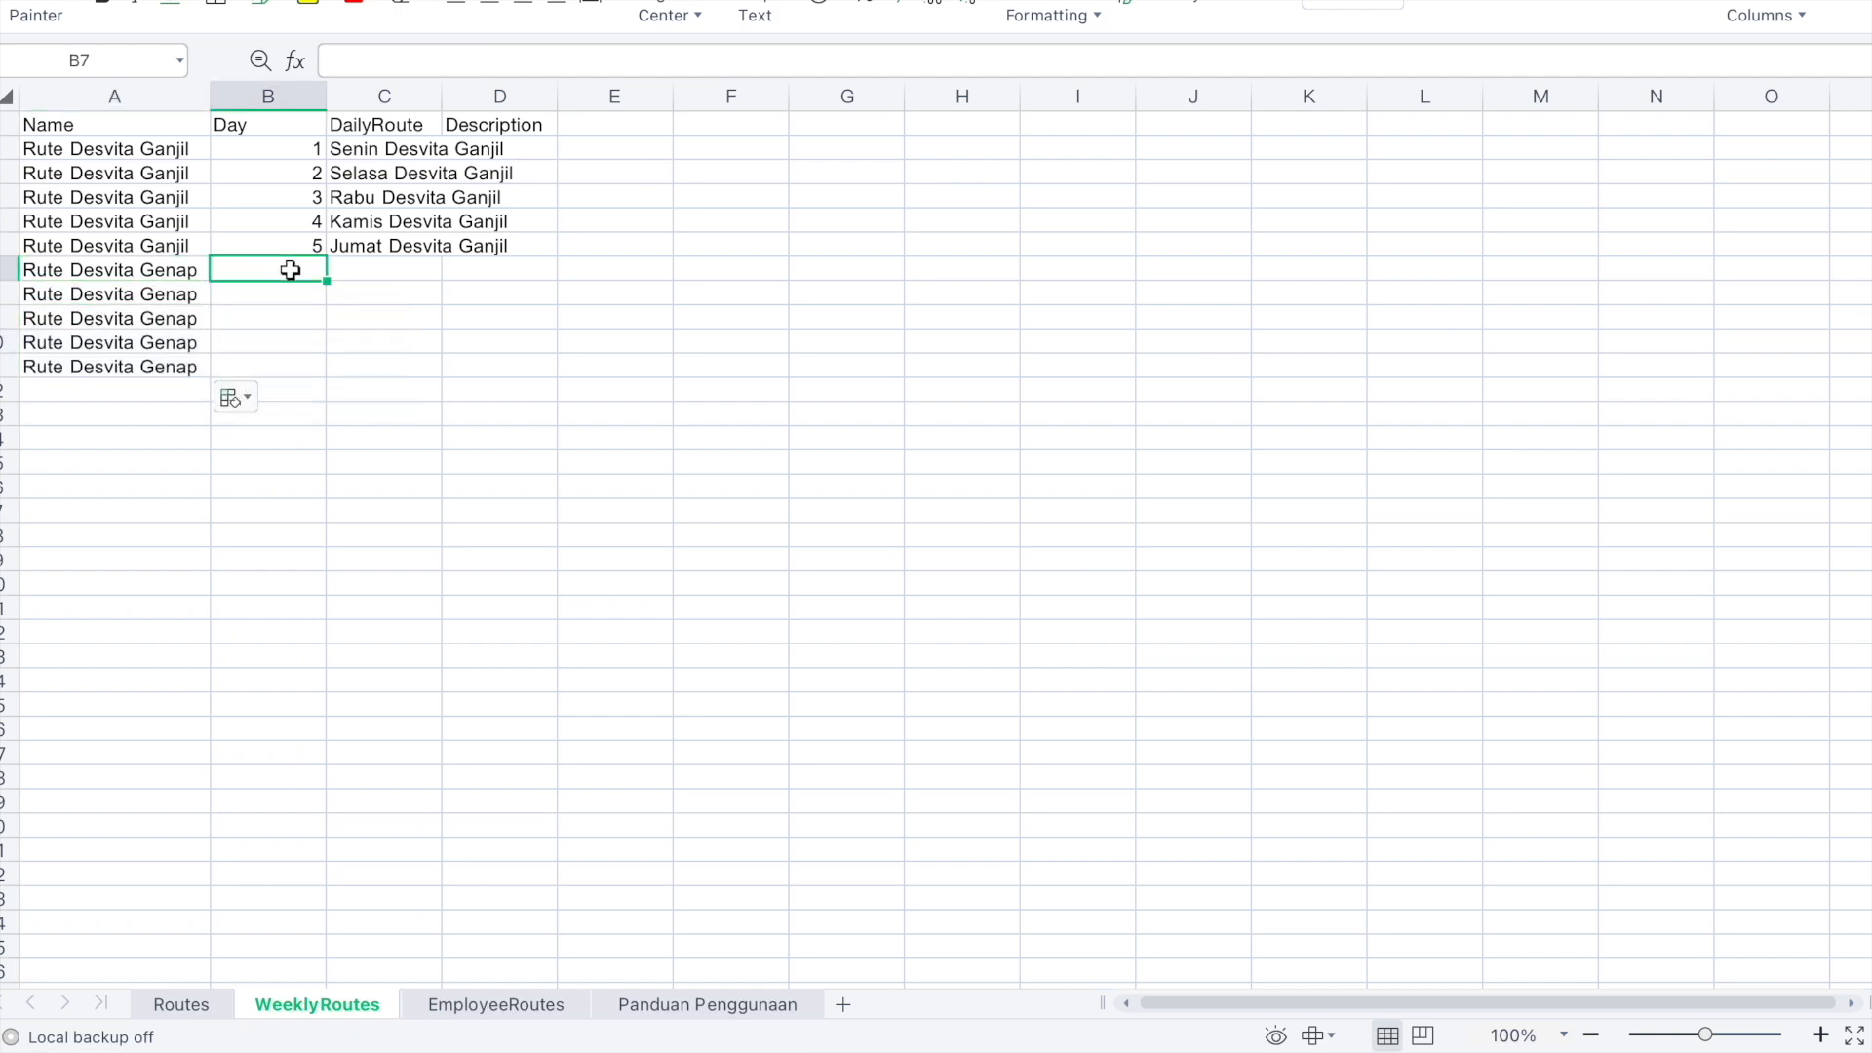
drag(293, 156, 293, 249)
key(ctrl+c)
click(273, 276)
key(ctrl+v)
Copy the Senin Genap route name from A29 of the Routes sheet into DailyRoute cell C7 of WeeklyRoutes
click(400, 269)
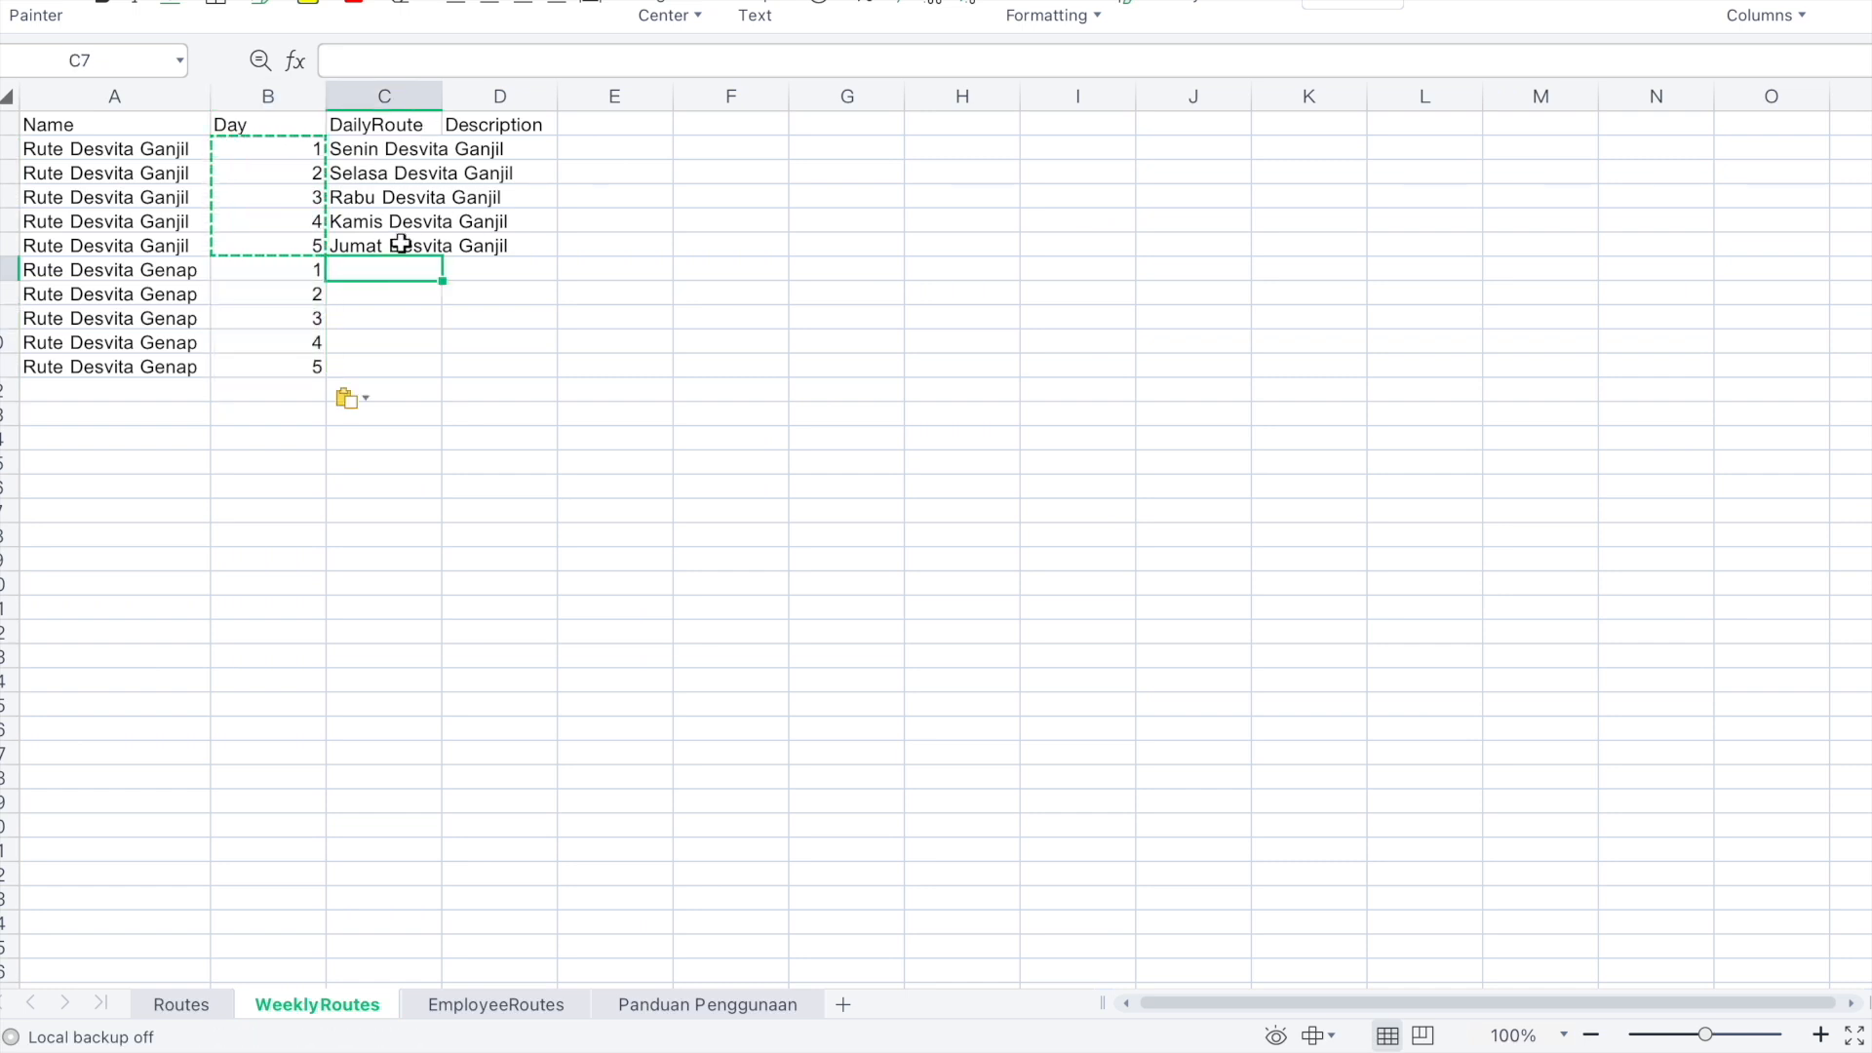
click(195, 1004)
scroll(243, 700, down, 1)
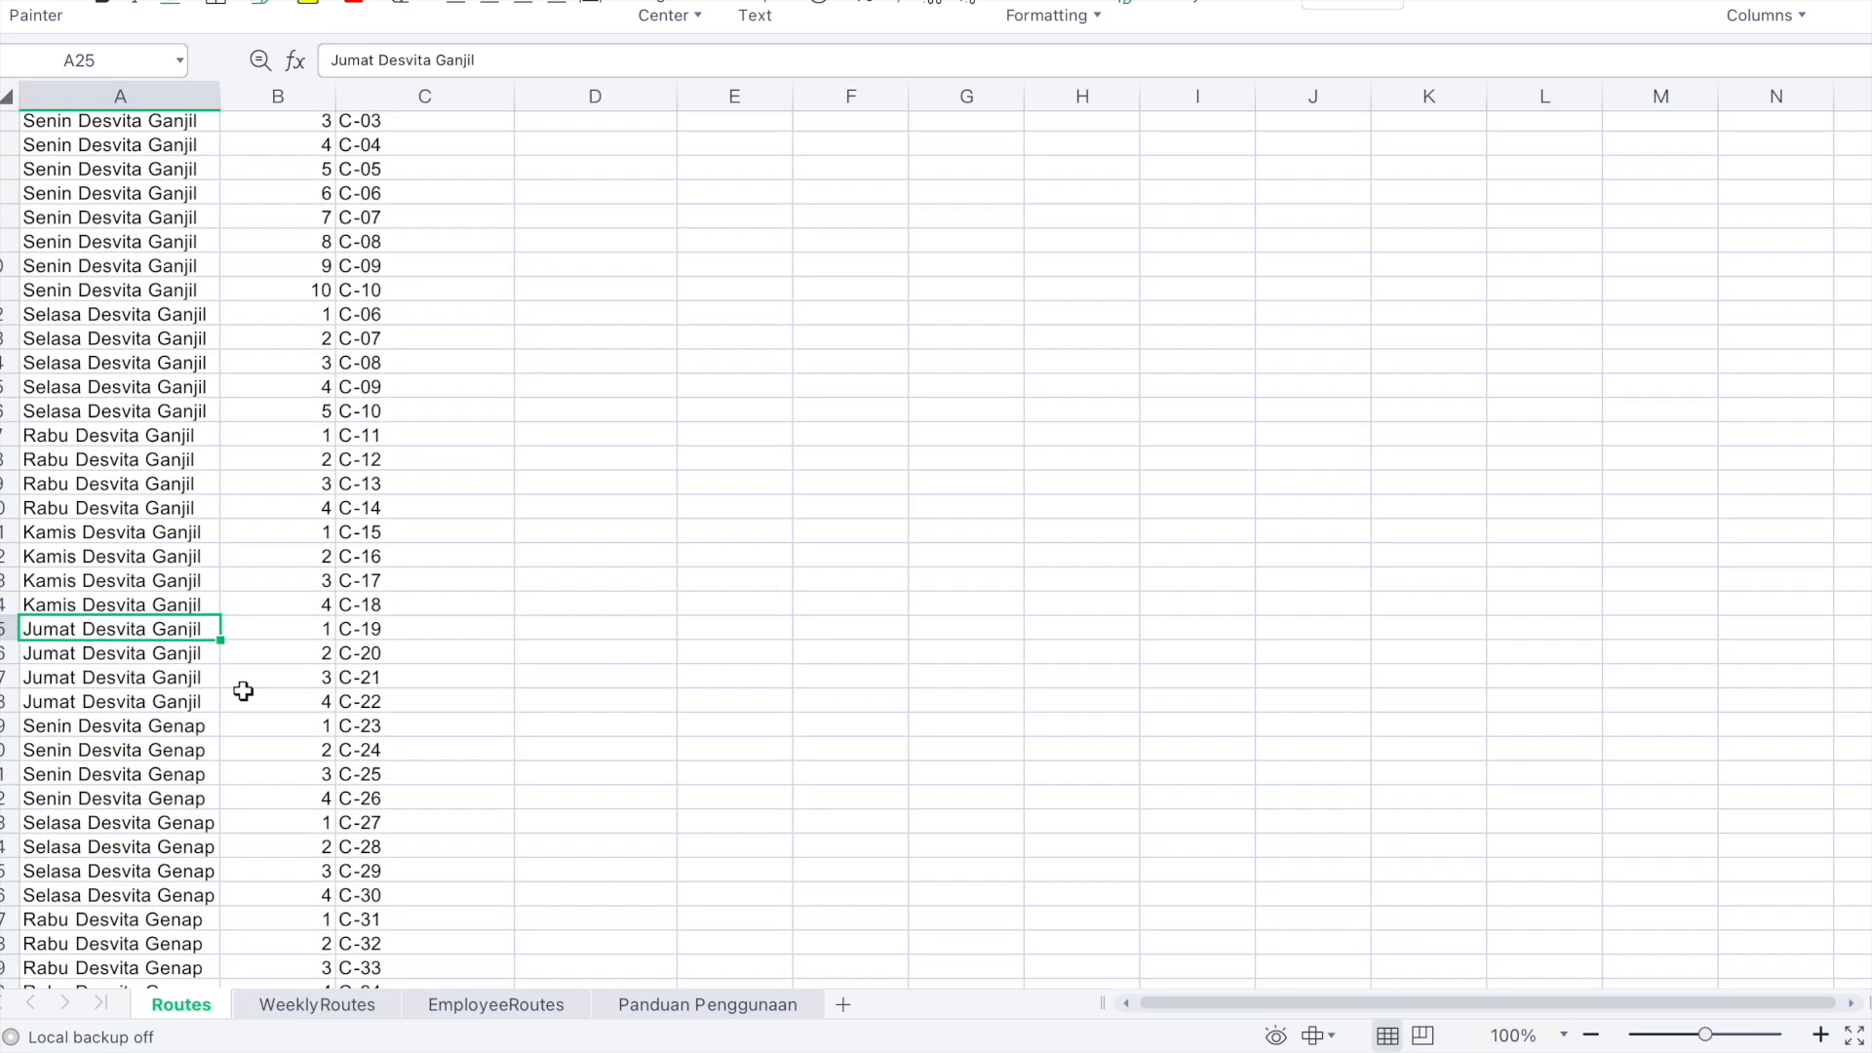
click(168, 729)
key(ctrl+c)
click(310, 1010)
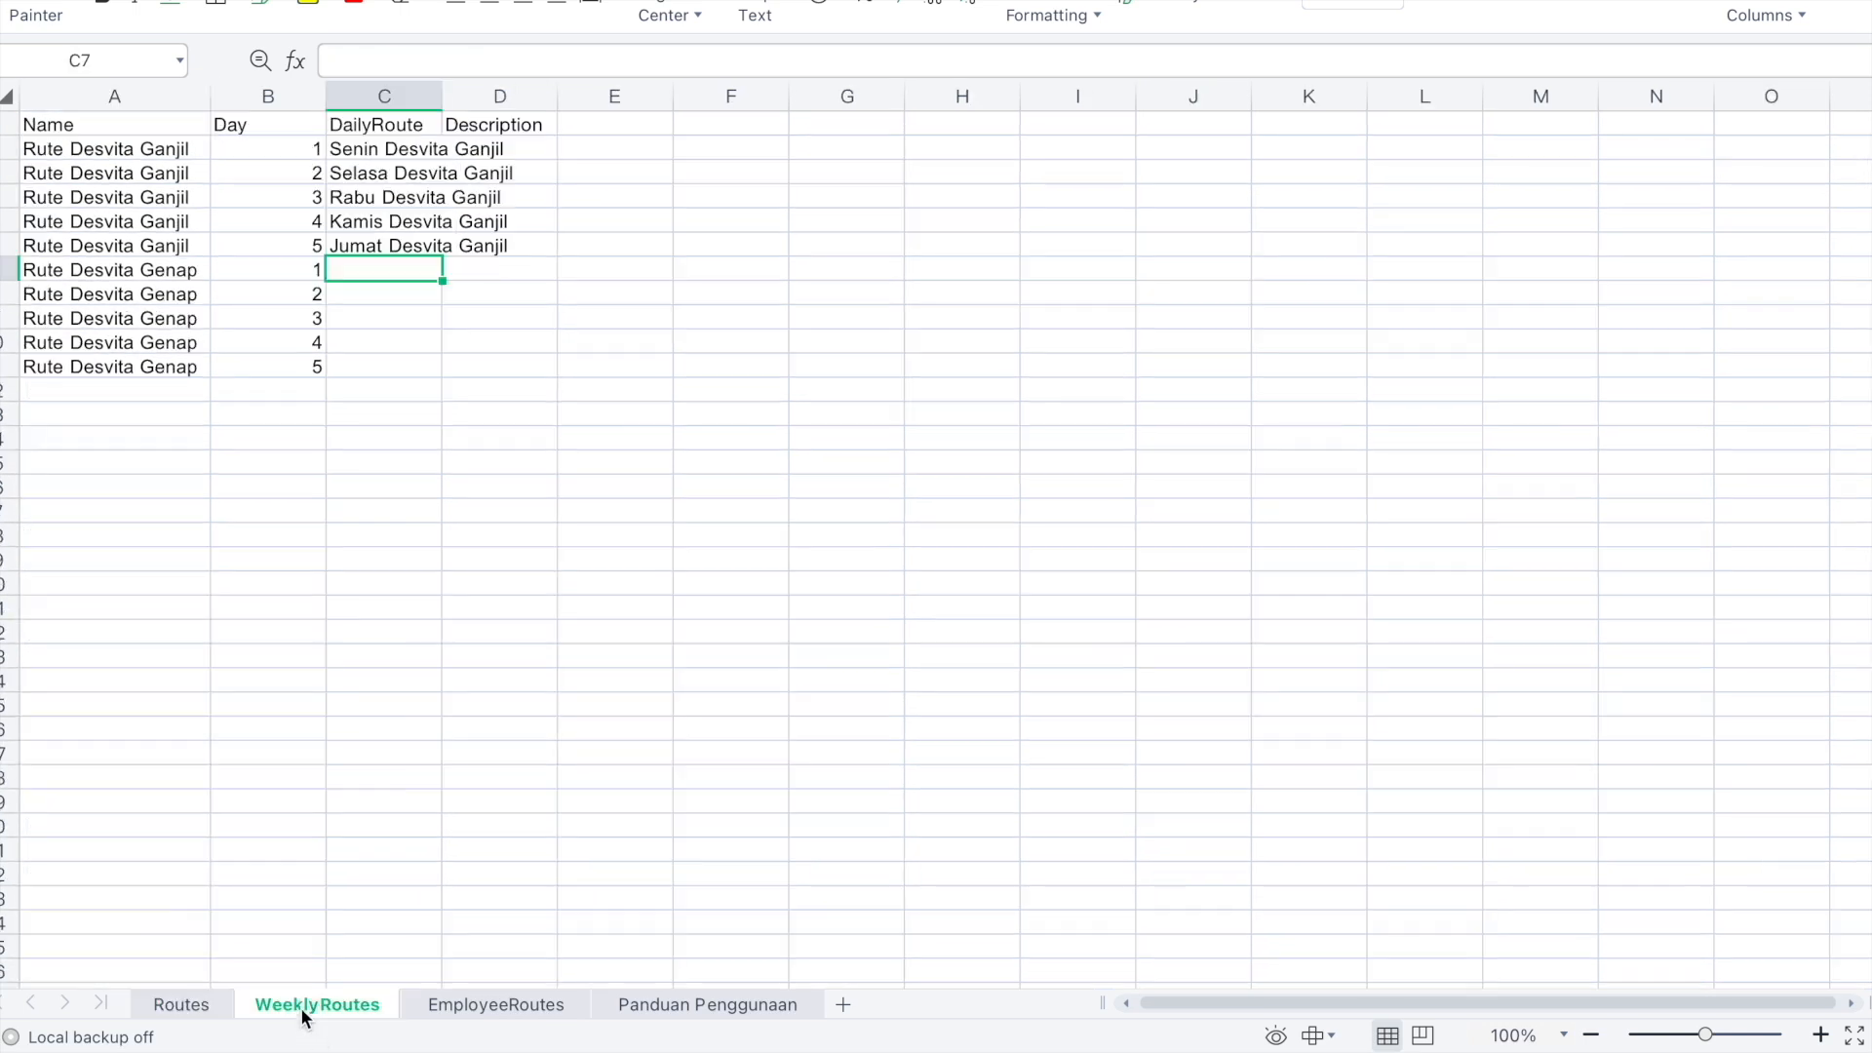
key(ctrl+v)
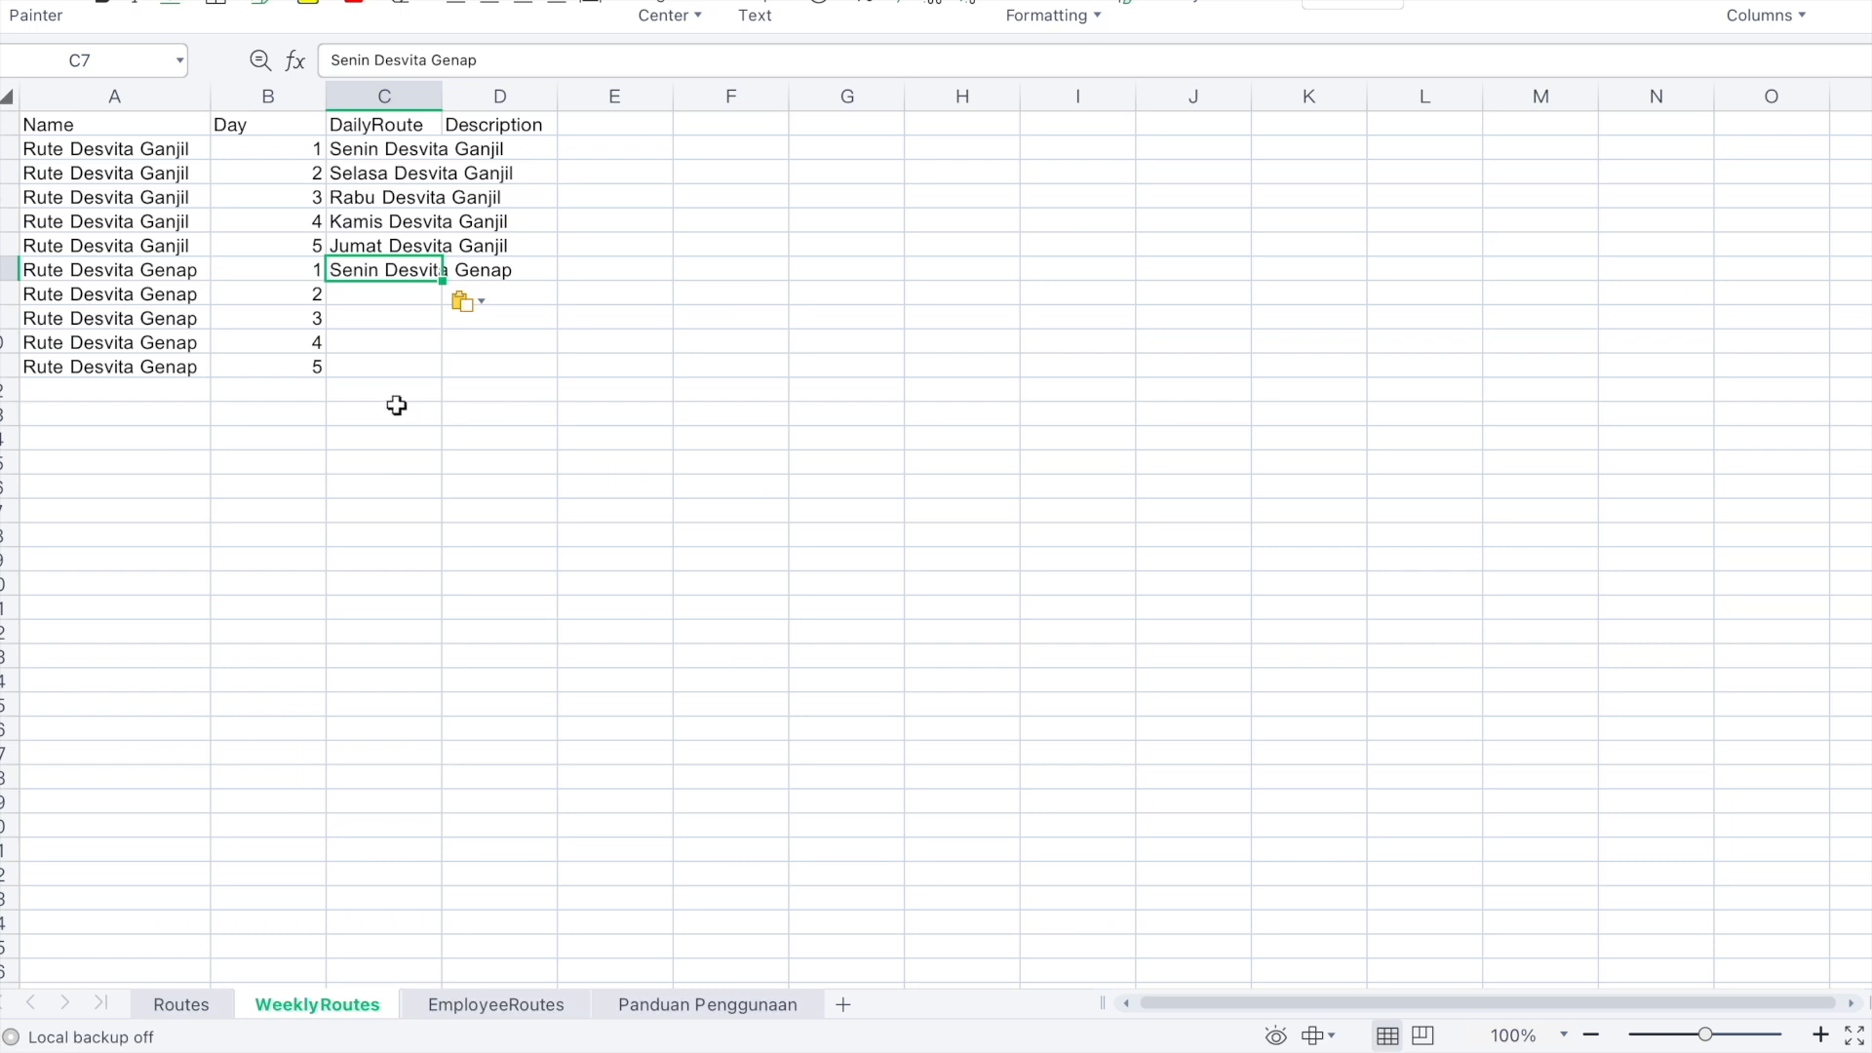
Copy the Selasa Genap route name from A33 of the Routes sheet into DailyRoute cell C8 of WeeklyRoutes
click(188, 1005)
click(137, 828)
key(ctrl+c)
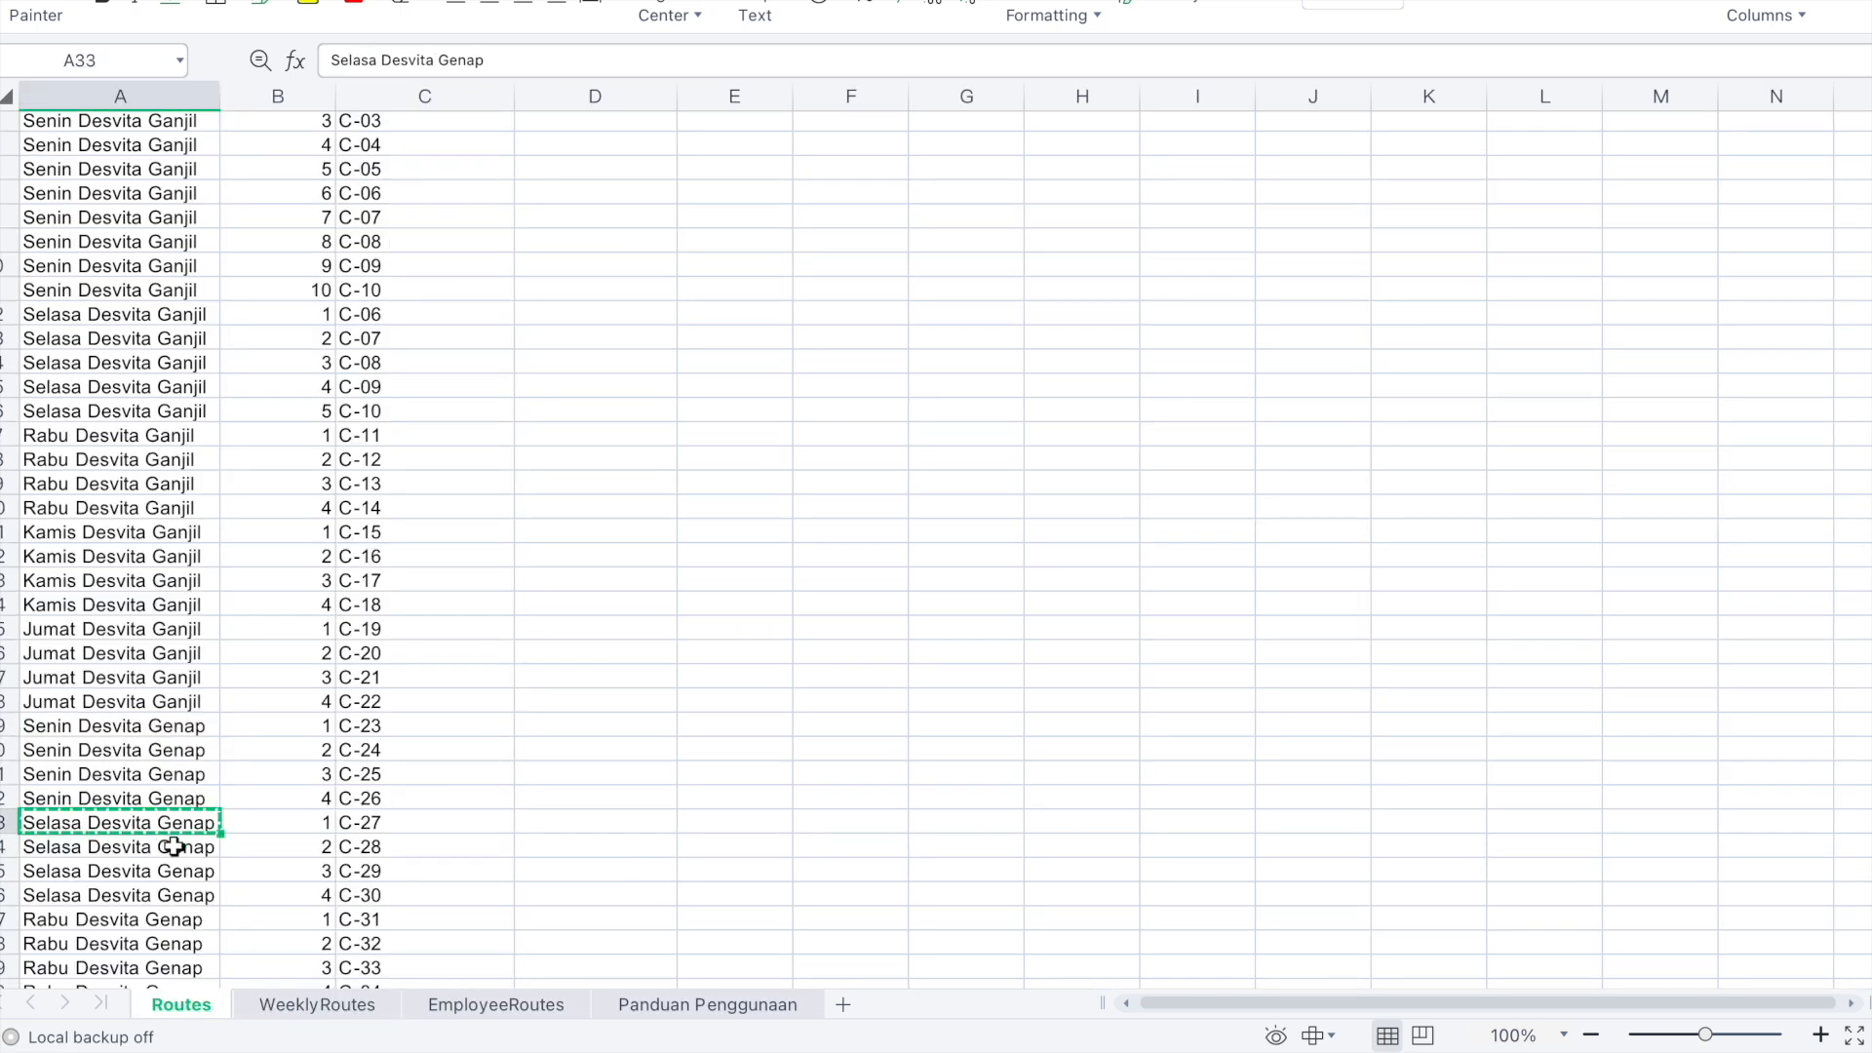
click(324, 1006)
click(384, 297)
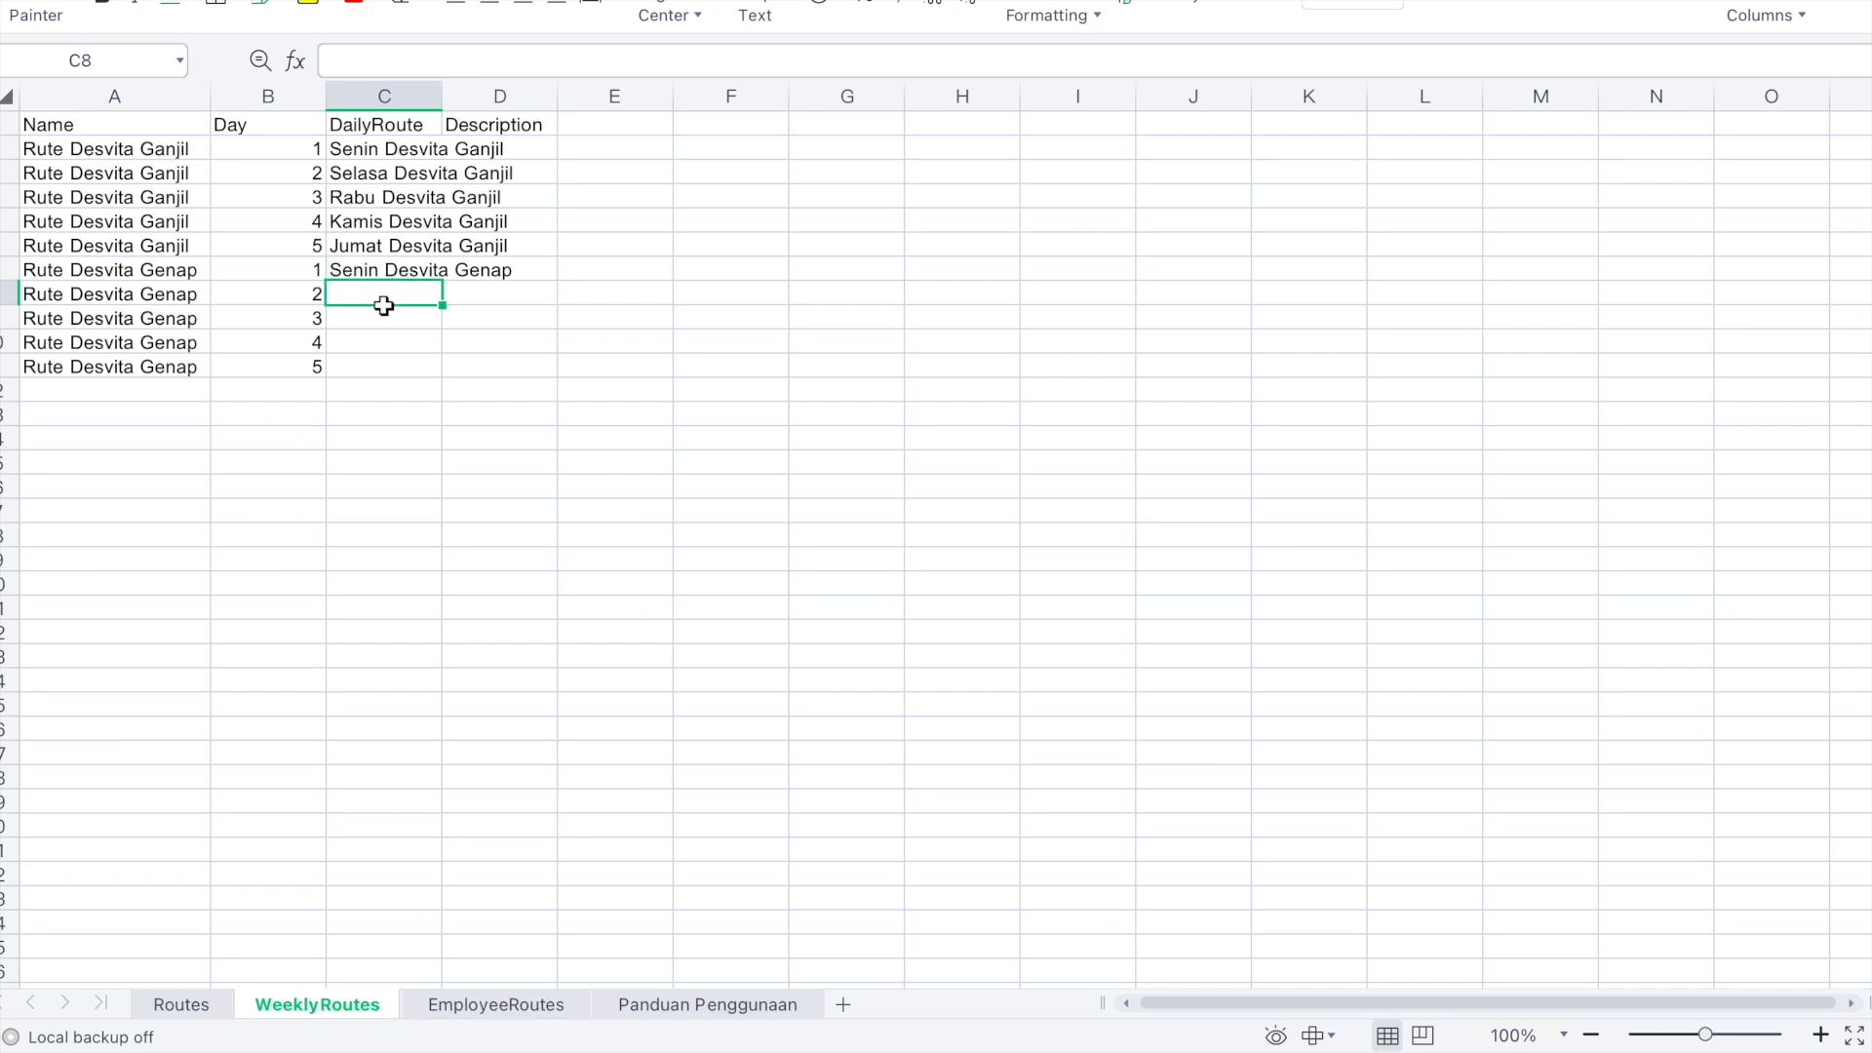
key(ctrl+v)
Copy the Rabu Genap route name from A37 of the Routes sheet into DailyRoute cell C9 of WeeklyRoutes
click(185, 1006)
scroll(156, 882, down, 1)
click(153, 881)
key(ctrl+c)
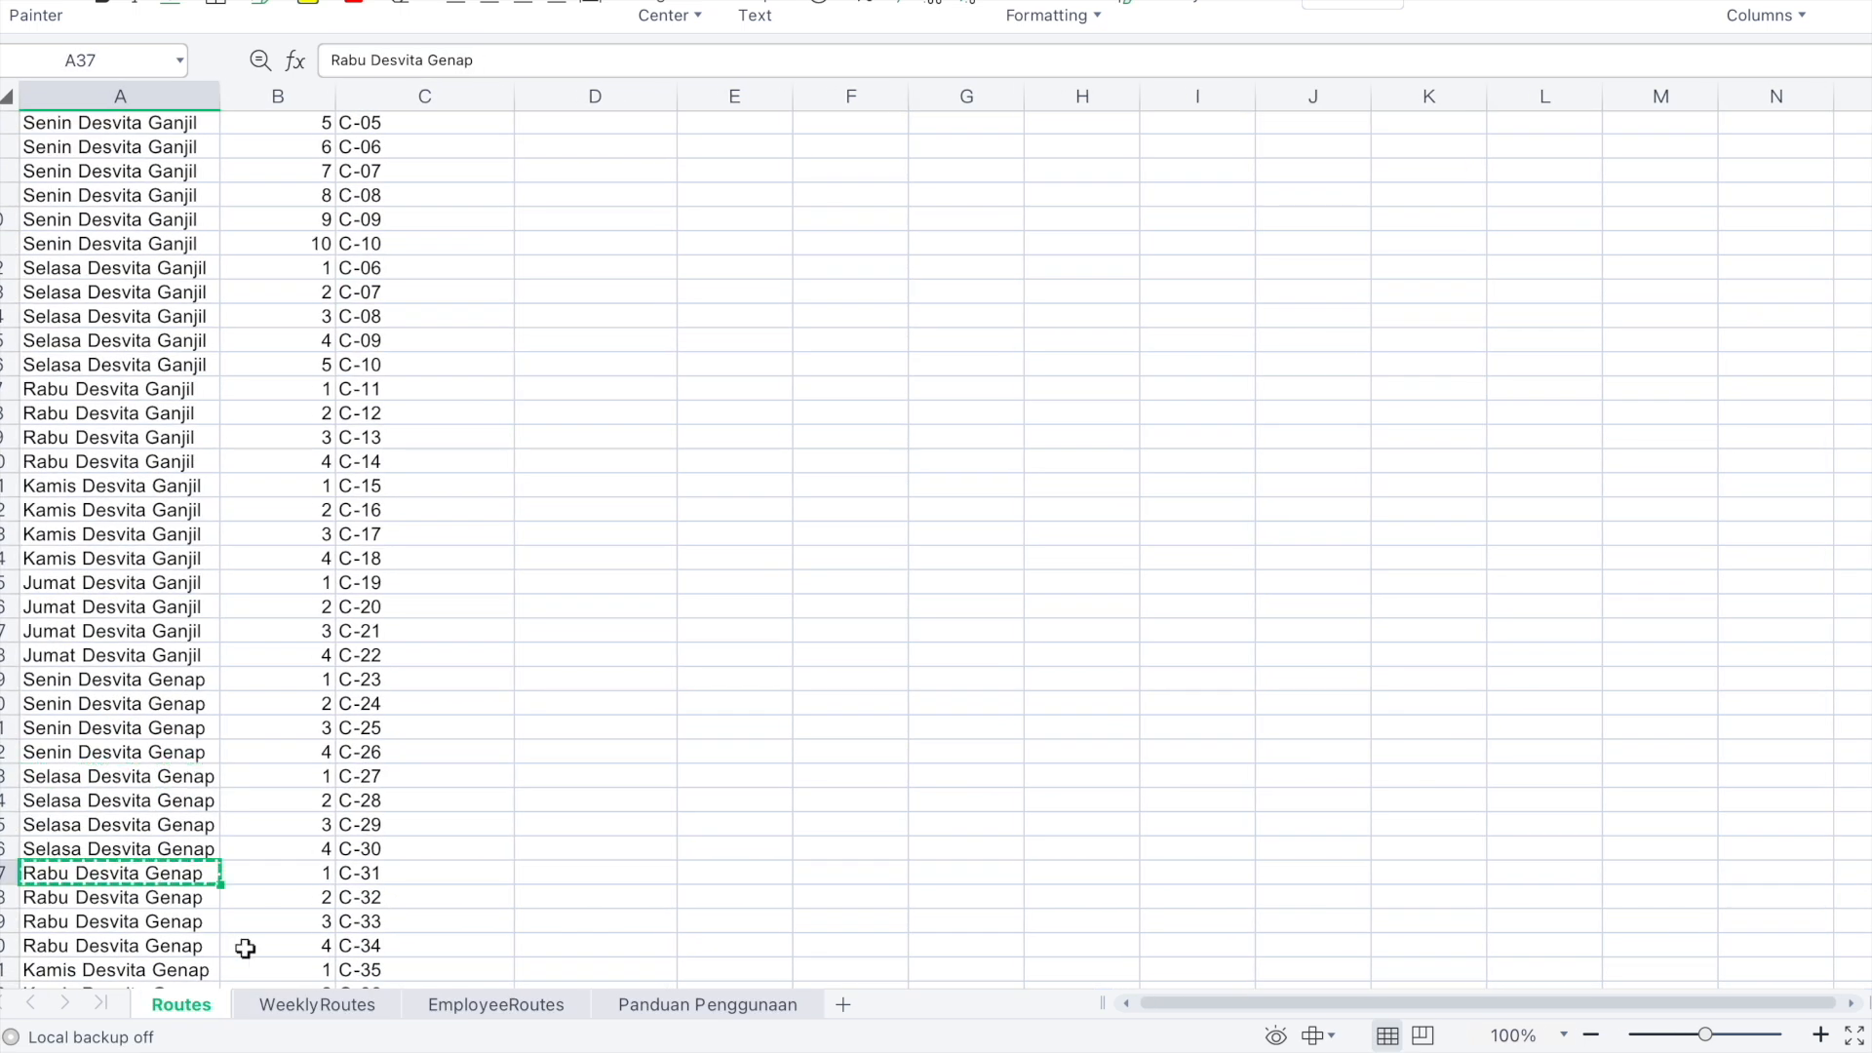
click(292, 1005)
click(368, 327)
key(ctrl+v)
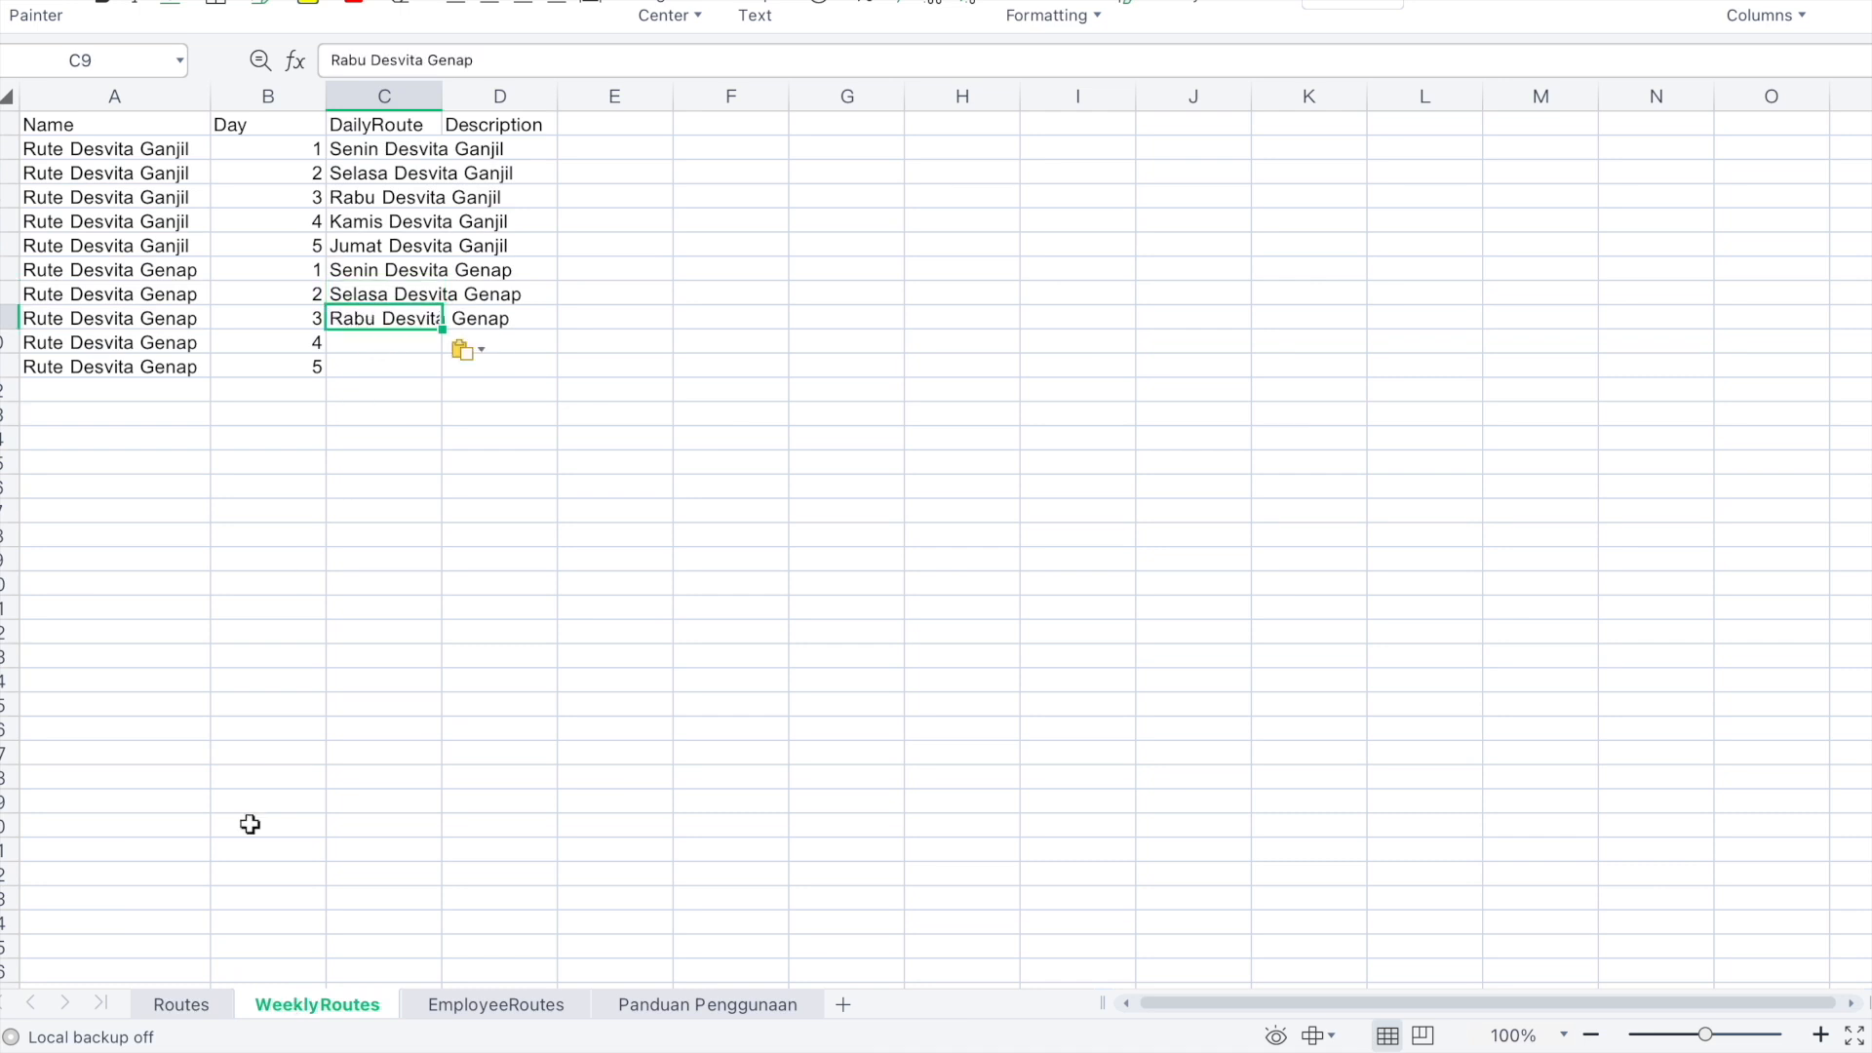
Copy the Kamis Genap route name from A41 of the Routes sheet into DailyRoute cell C10 of WeeklyRoutes
click(202, 1005)
scroll(196, 890, down, 3)
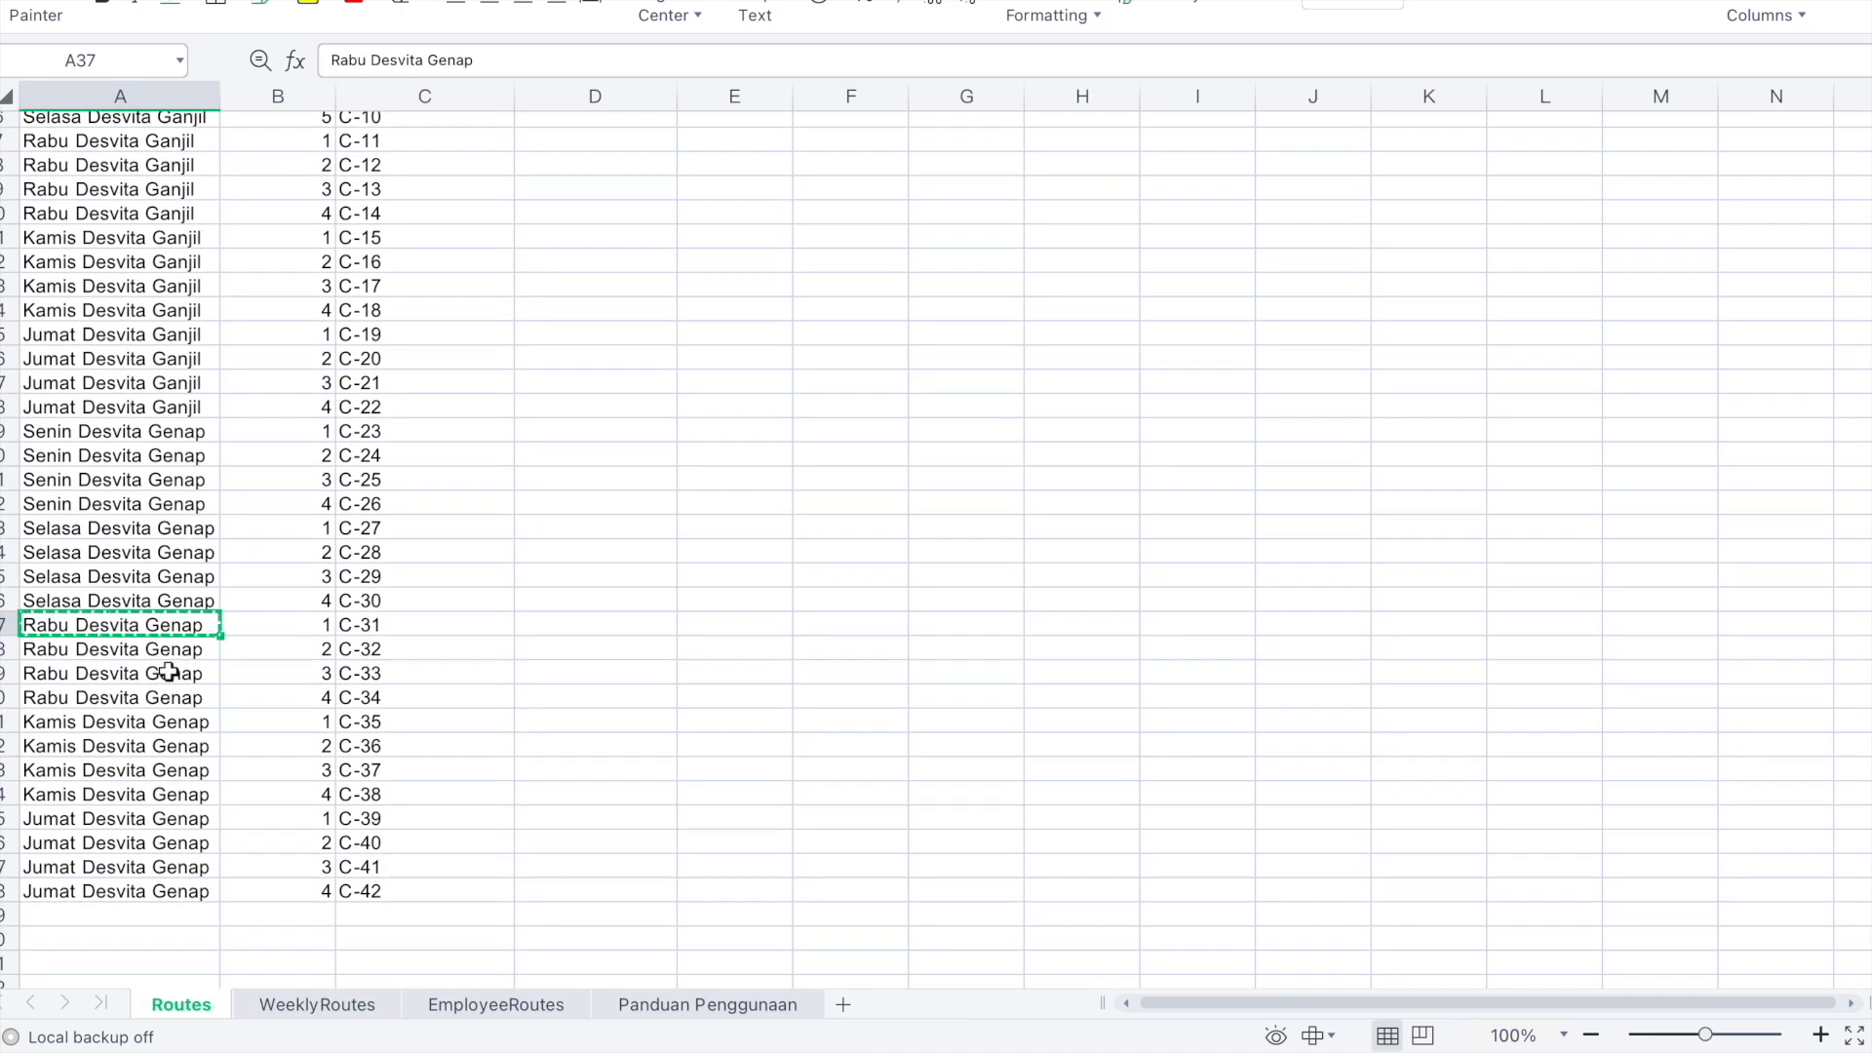
click(139, 723)
key(ctrl+c)
click(293, 1005)
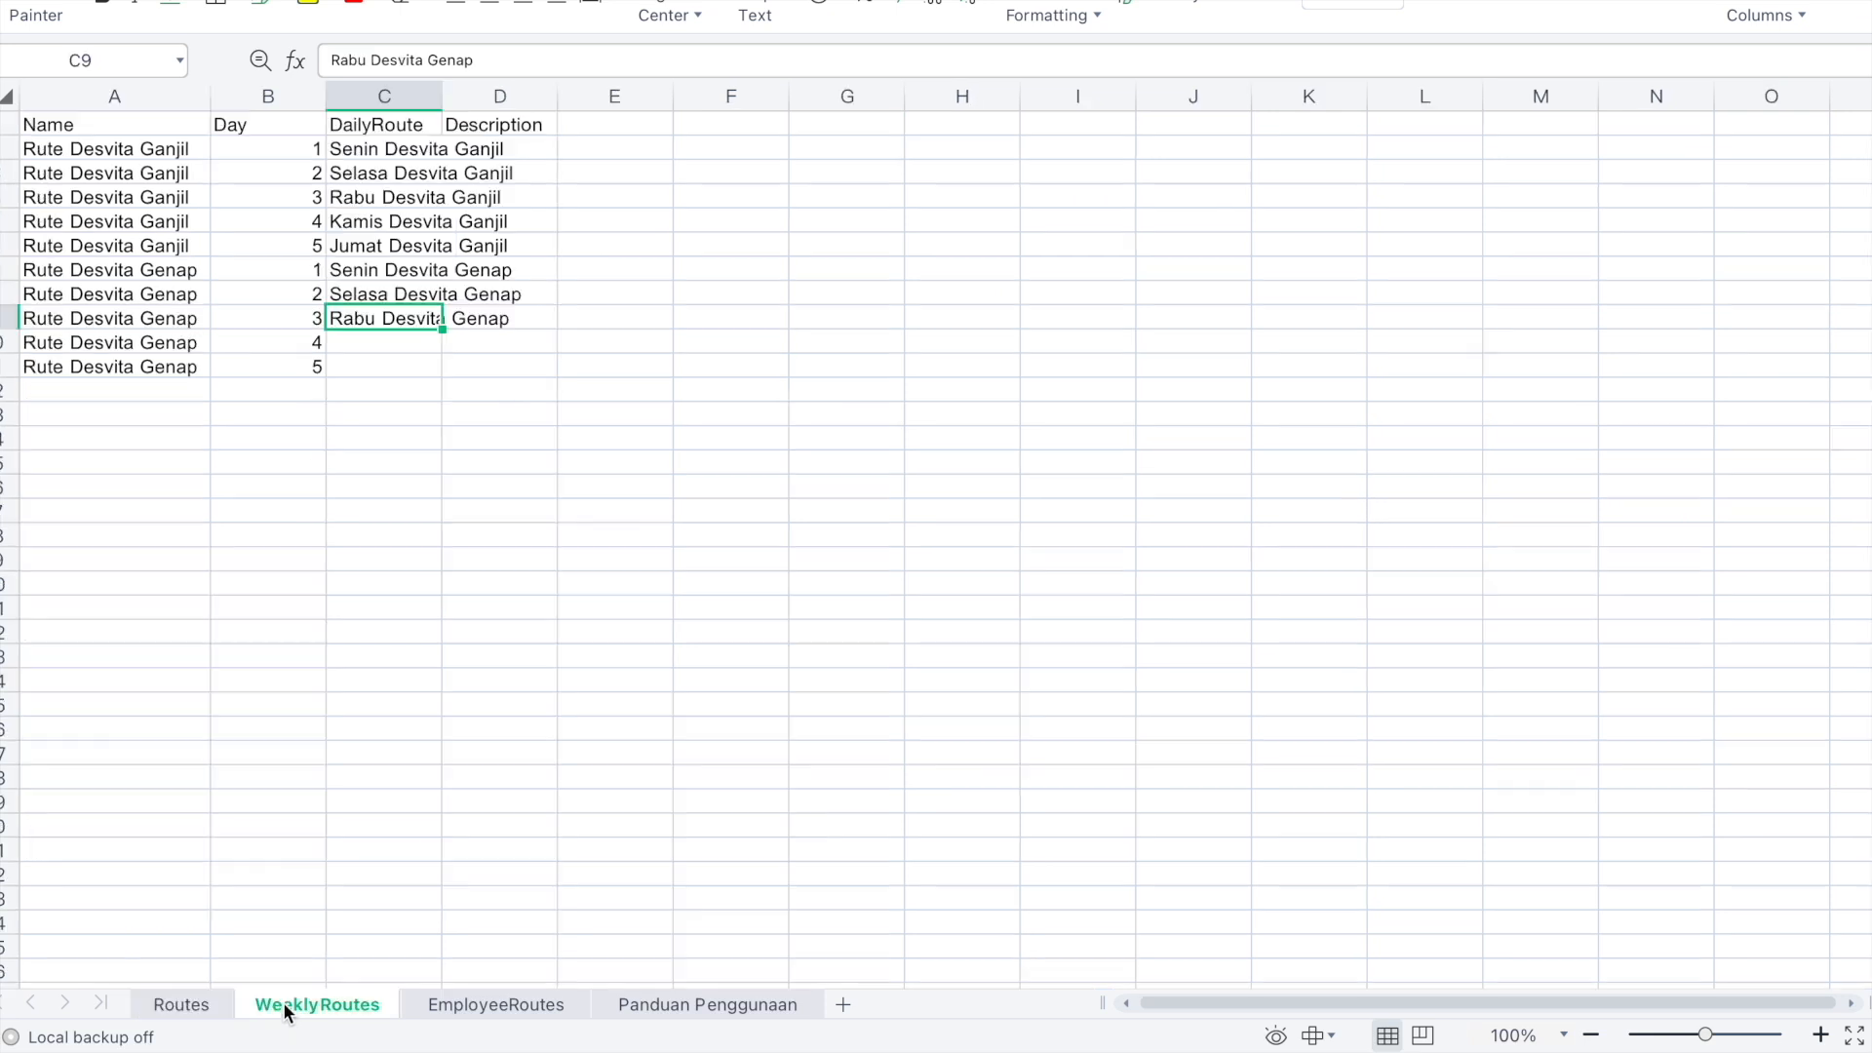
click(371, 349)
key(ctrl+v)
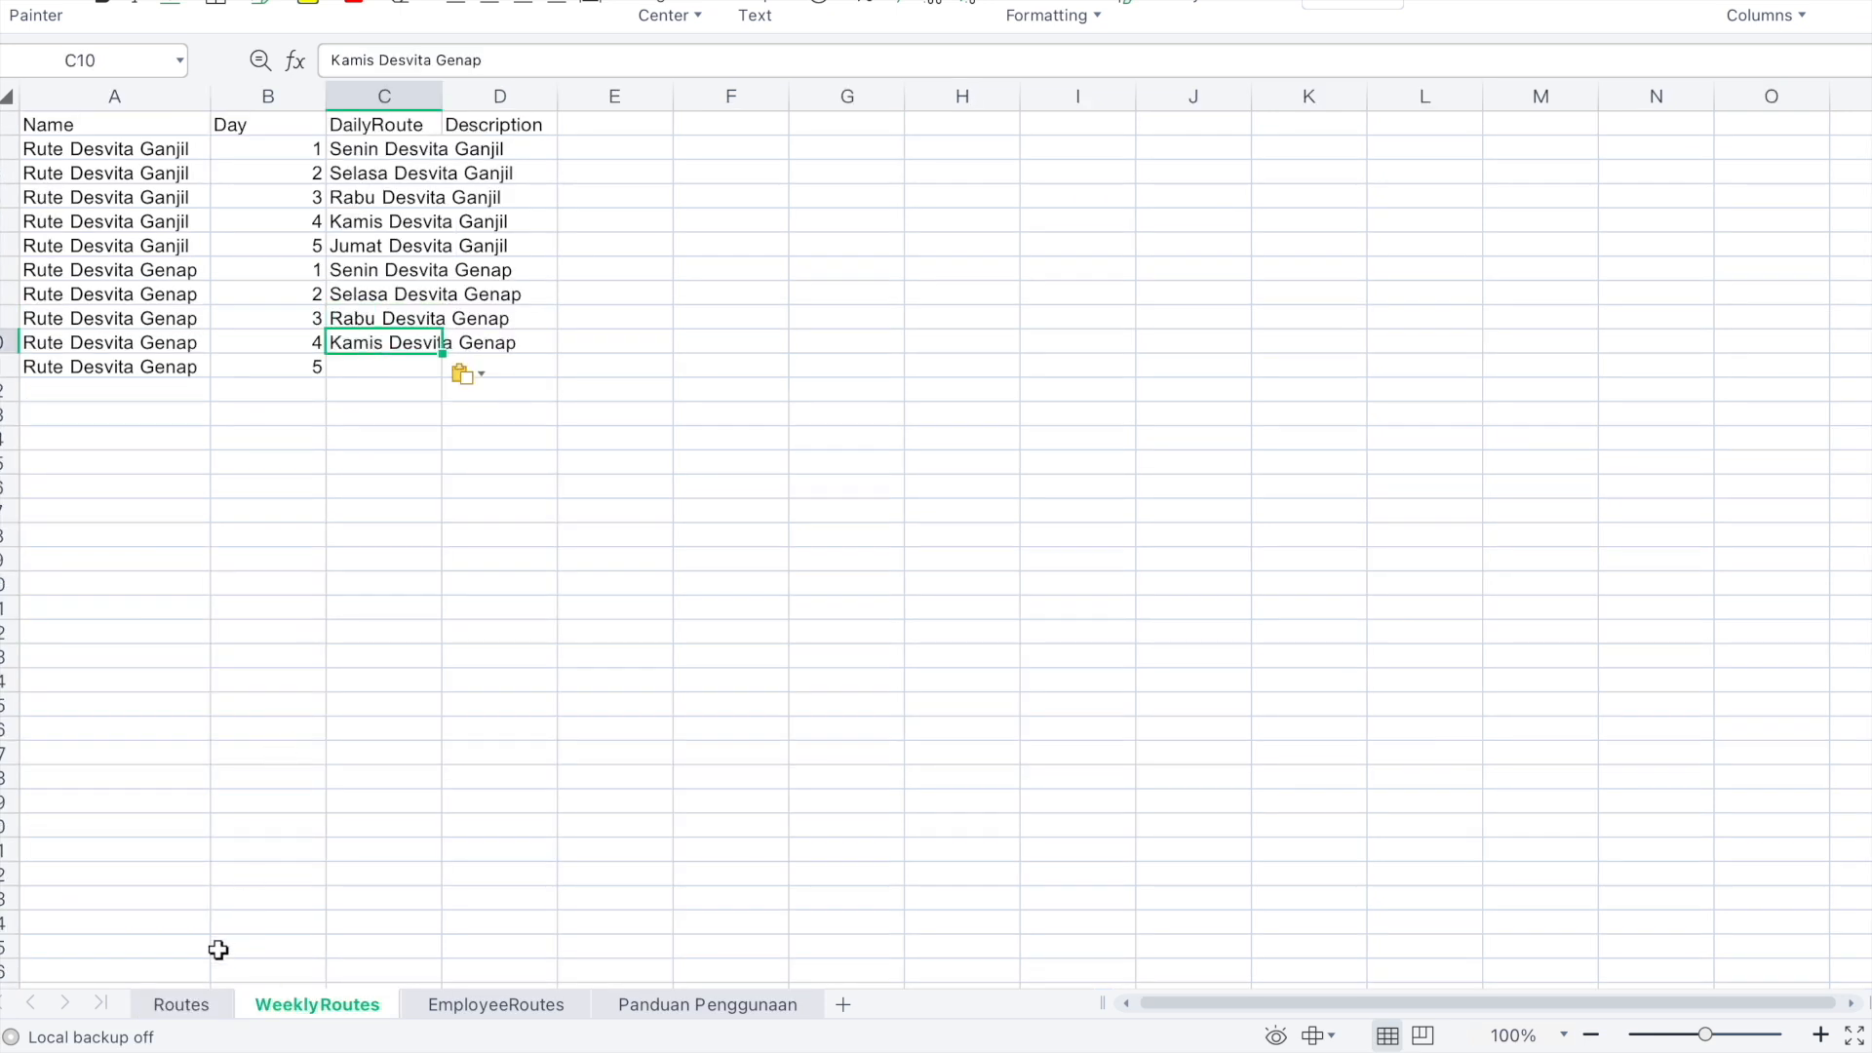
Copy the Jumat Genap route name from A48 of the Routes sheet into DailyRoute cell C11 of WeeklyRoutes
click(191, 1005)
click(153, 912)
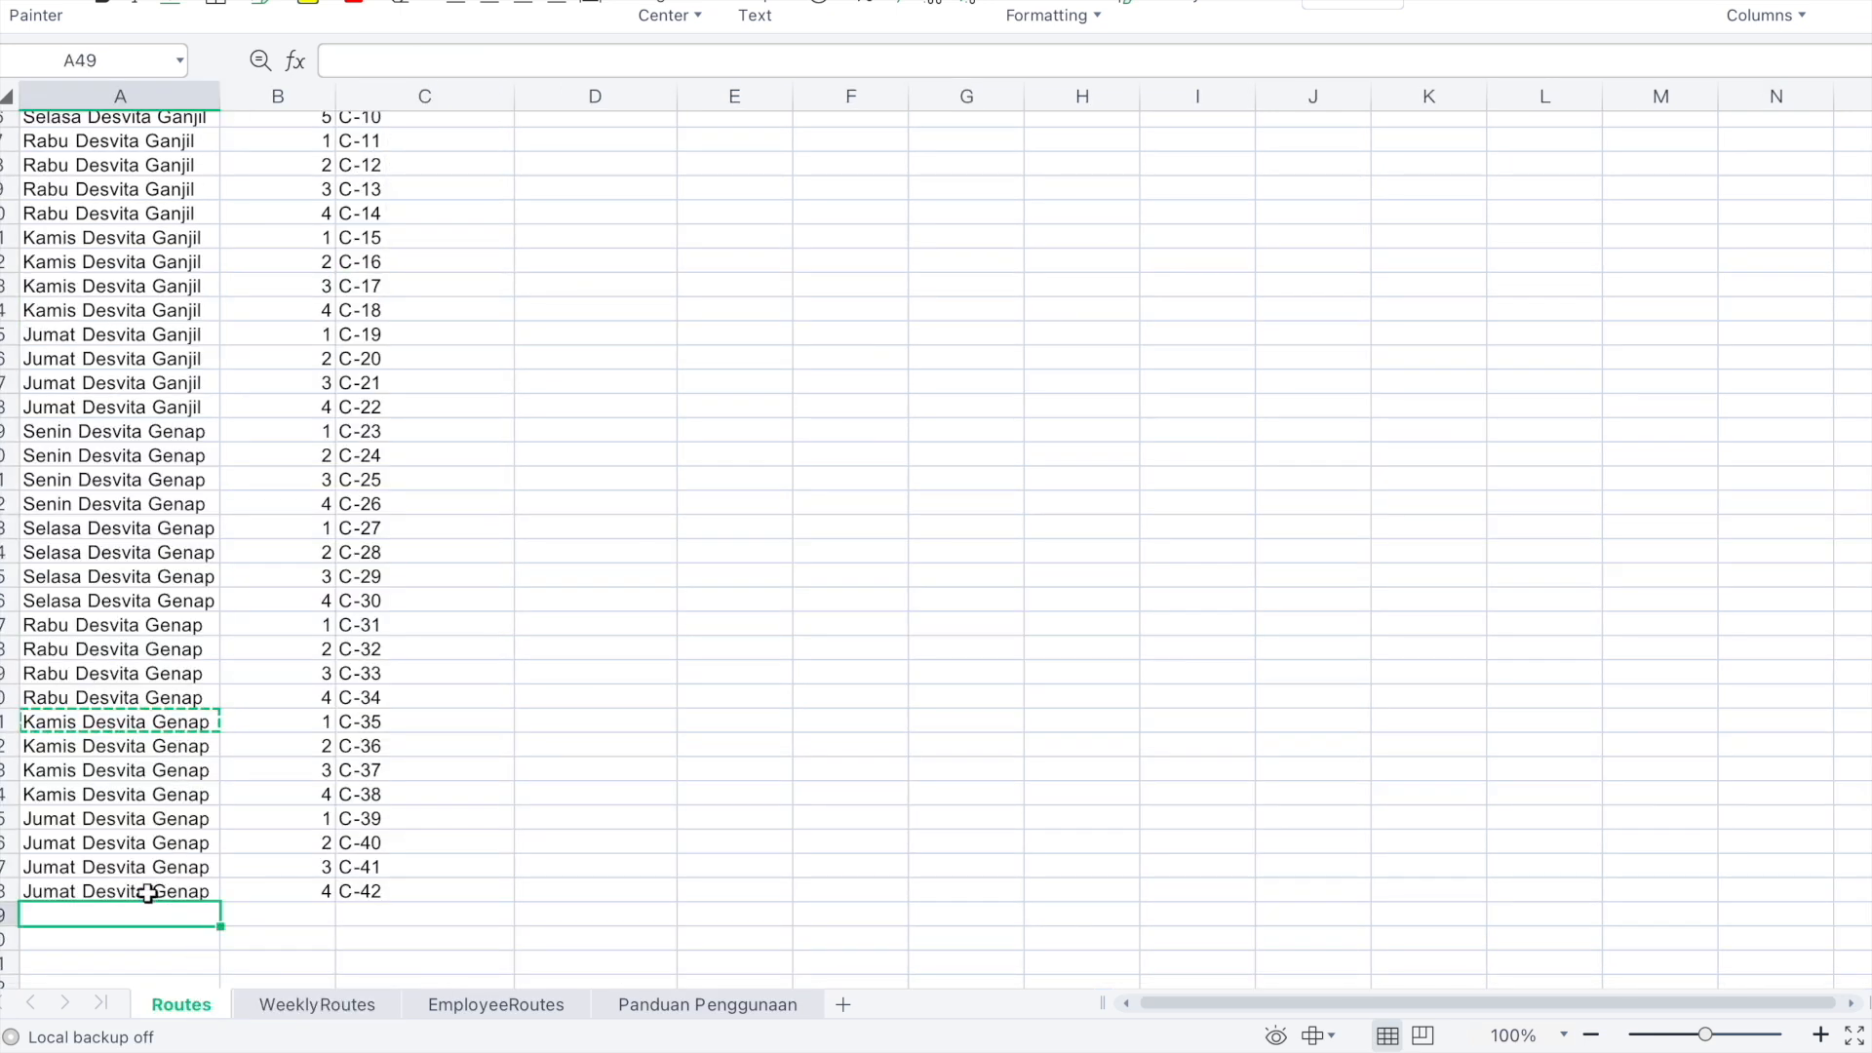
click(154, 891)
key(ctrl+c)
click(313, 1006)
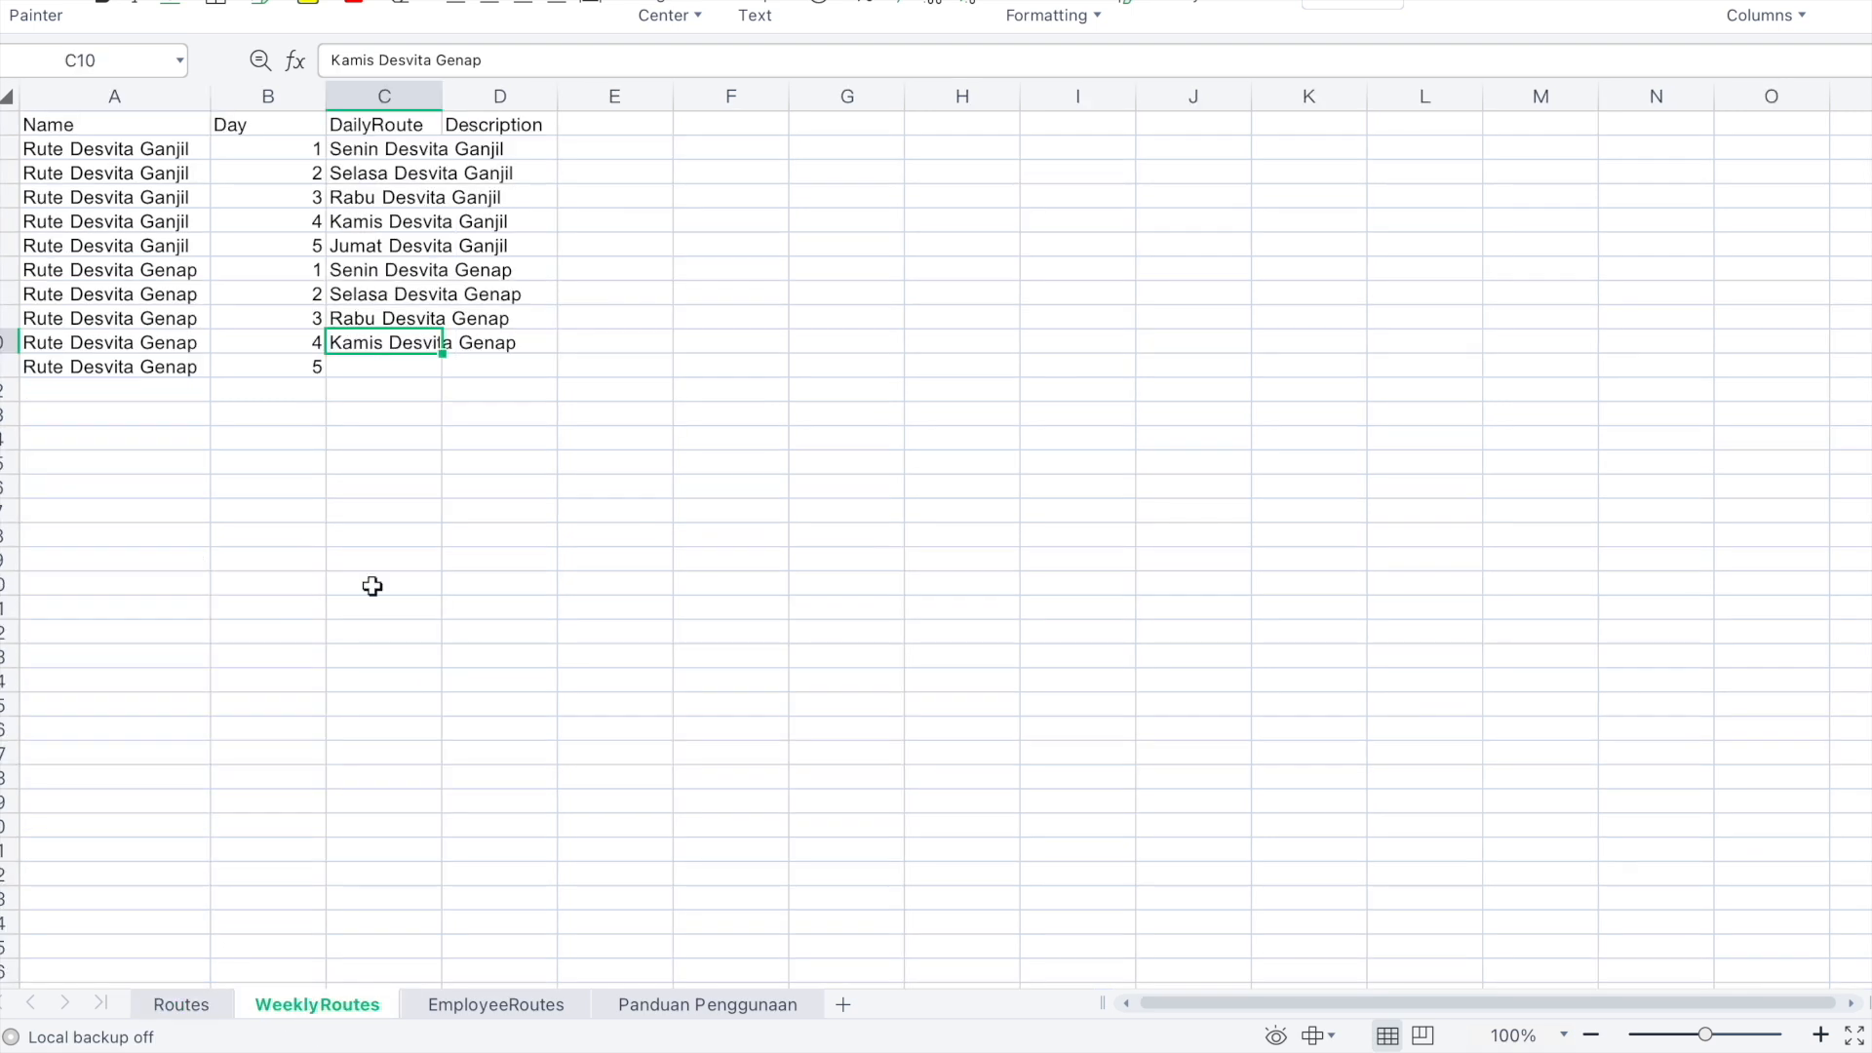
click(365, 371)
key(ctrl+v)
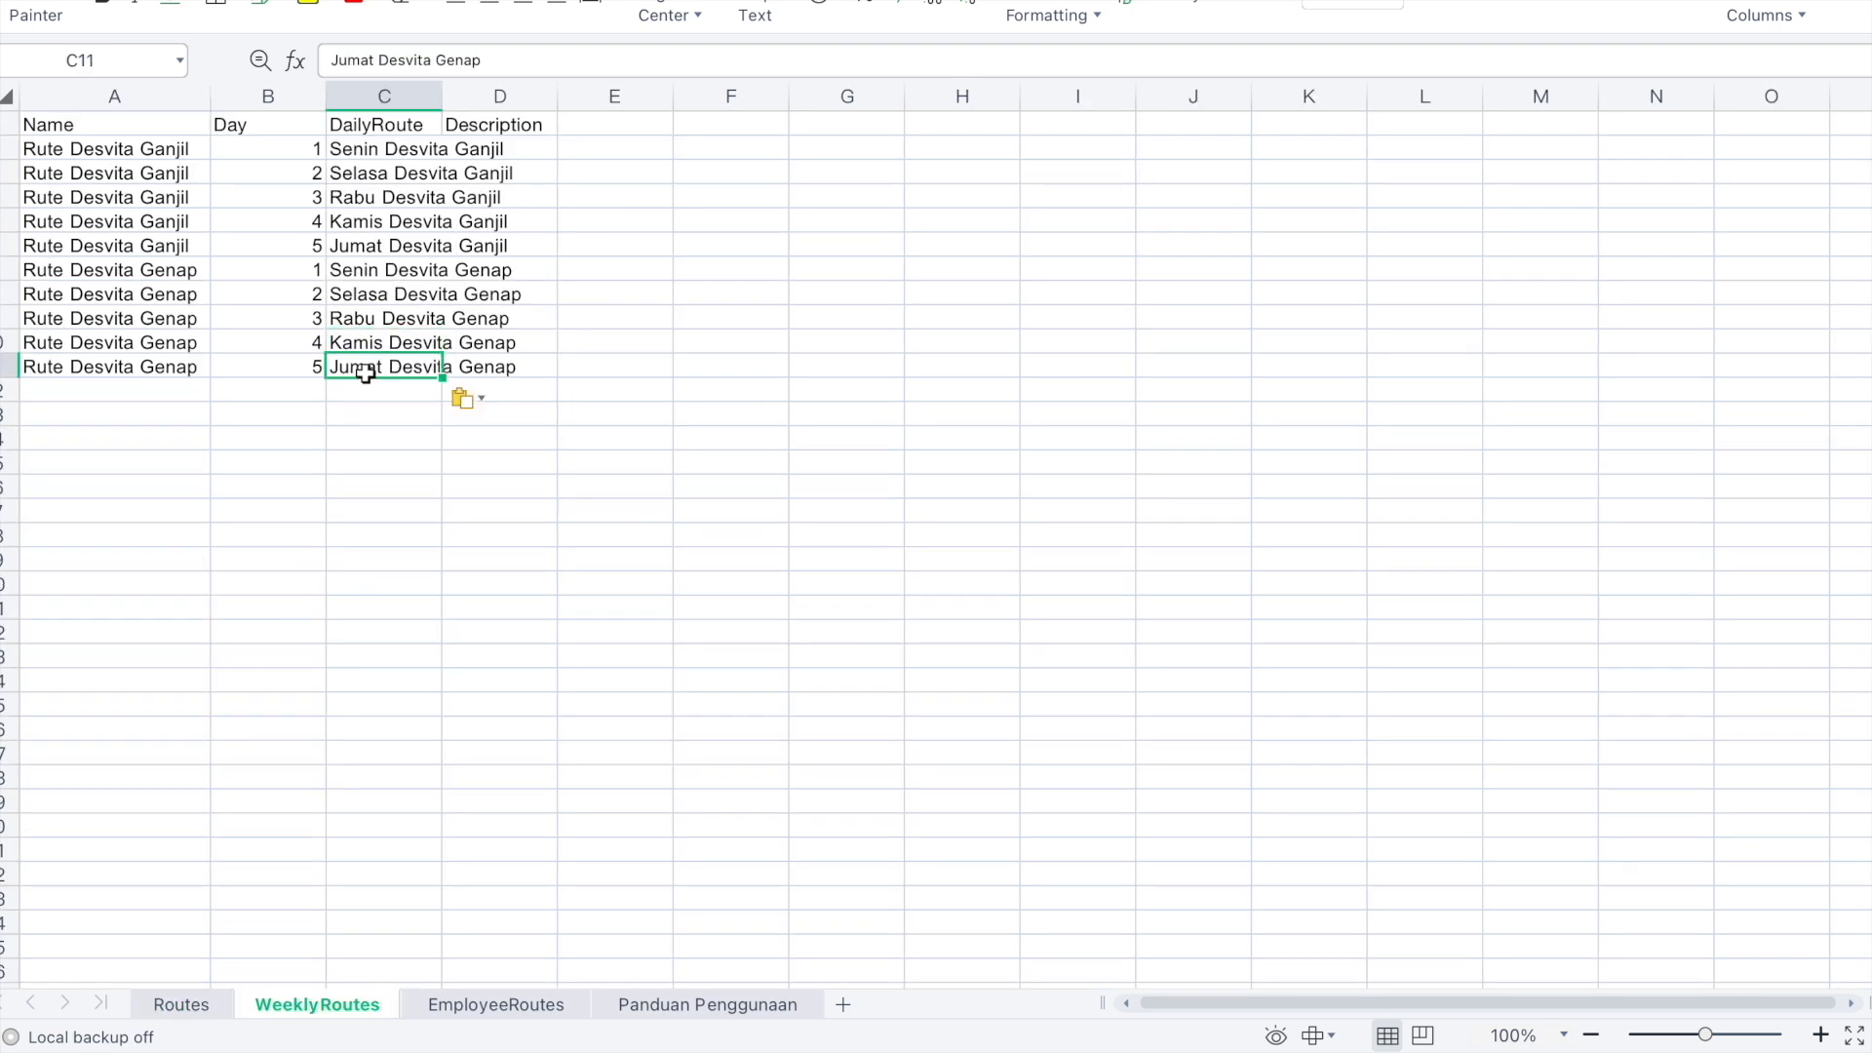
click(435, 452)
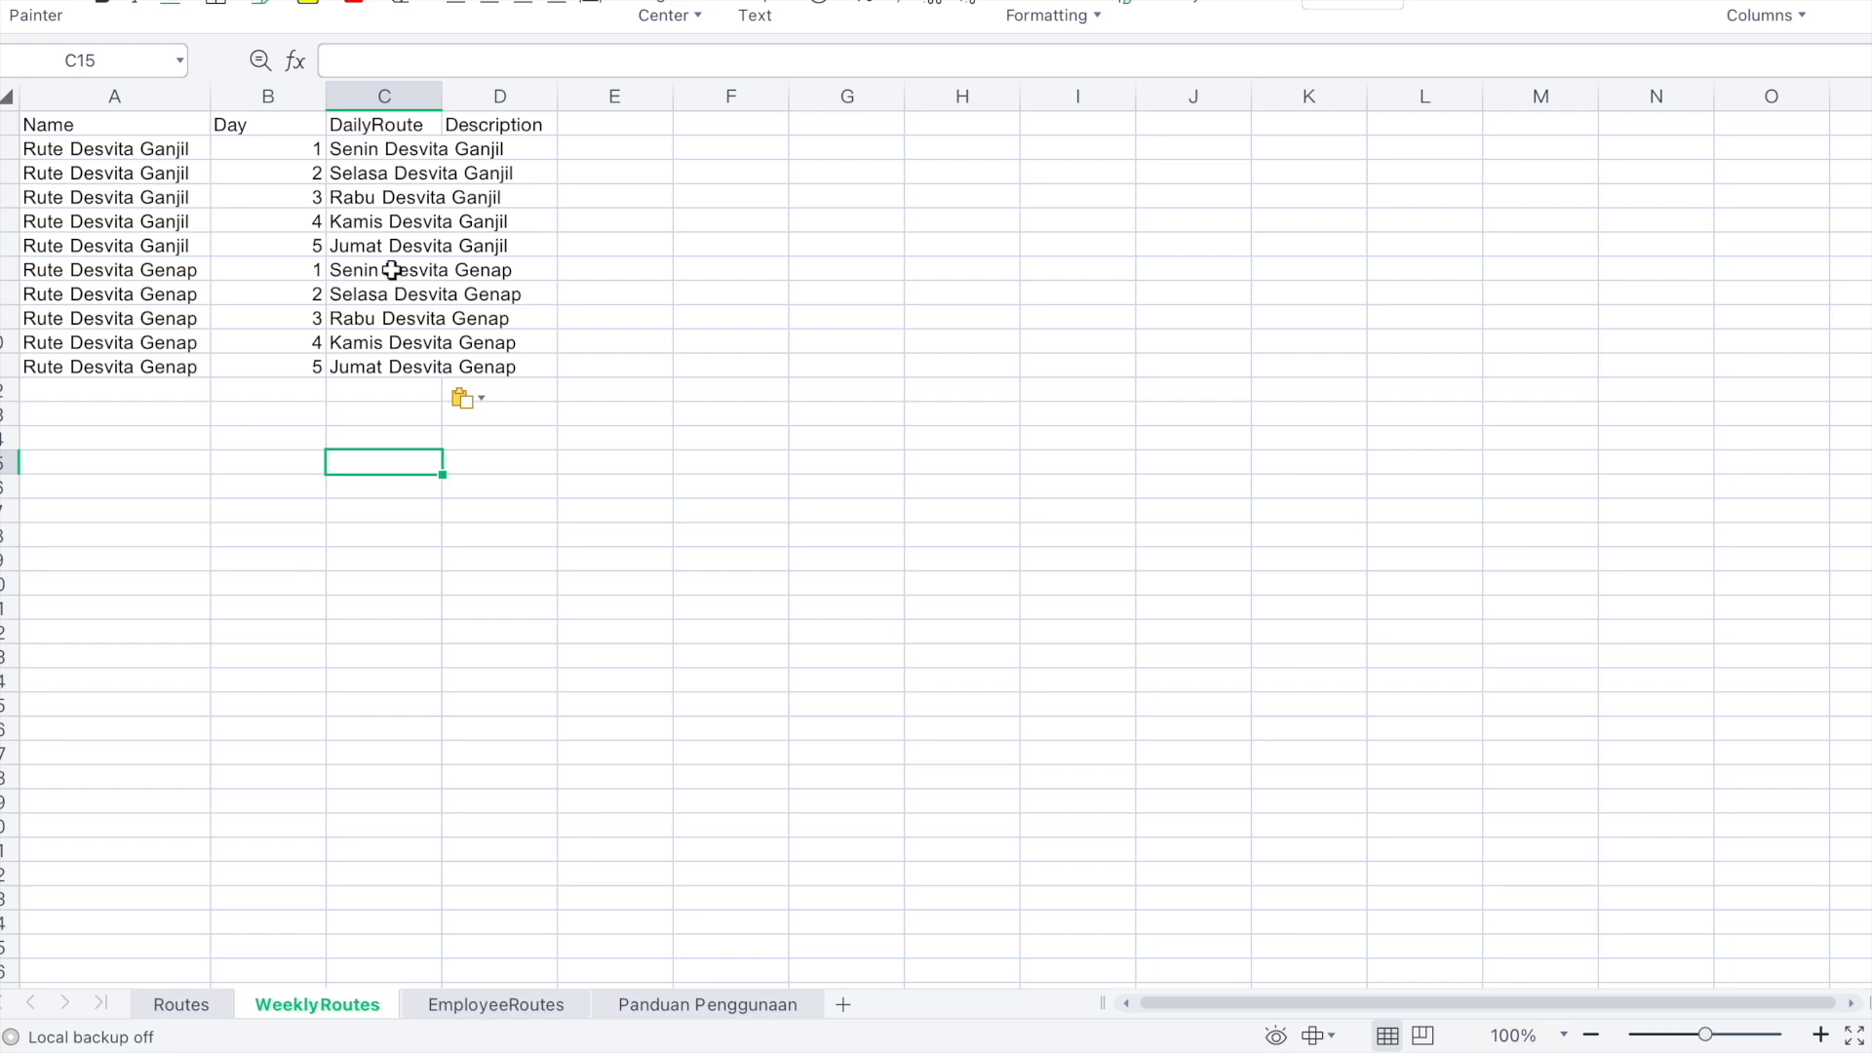
Open the EmployeeRoutes sheet at cell A2, and switch to Simplidots to open route management (Manajemen Rute)
click(465, 1005)
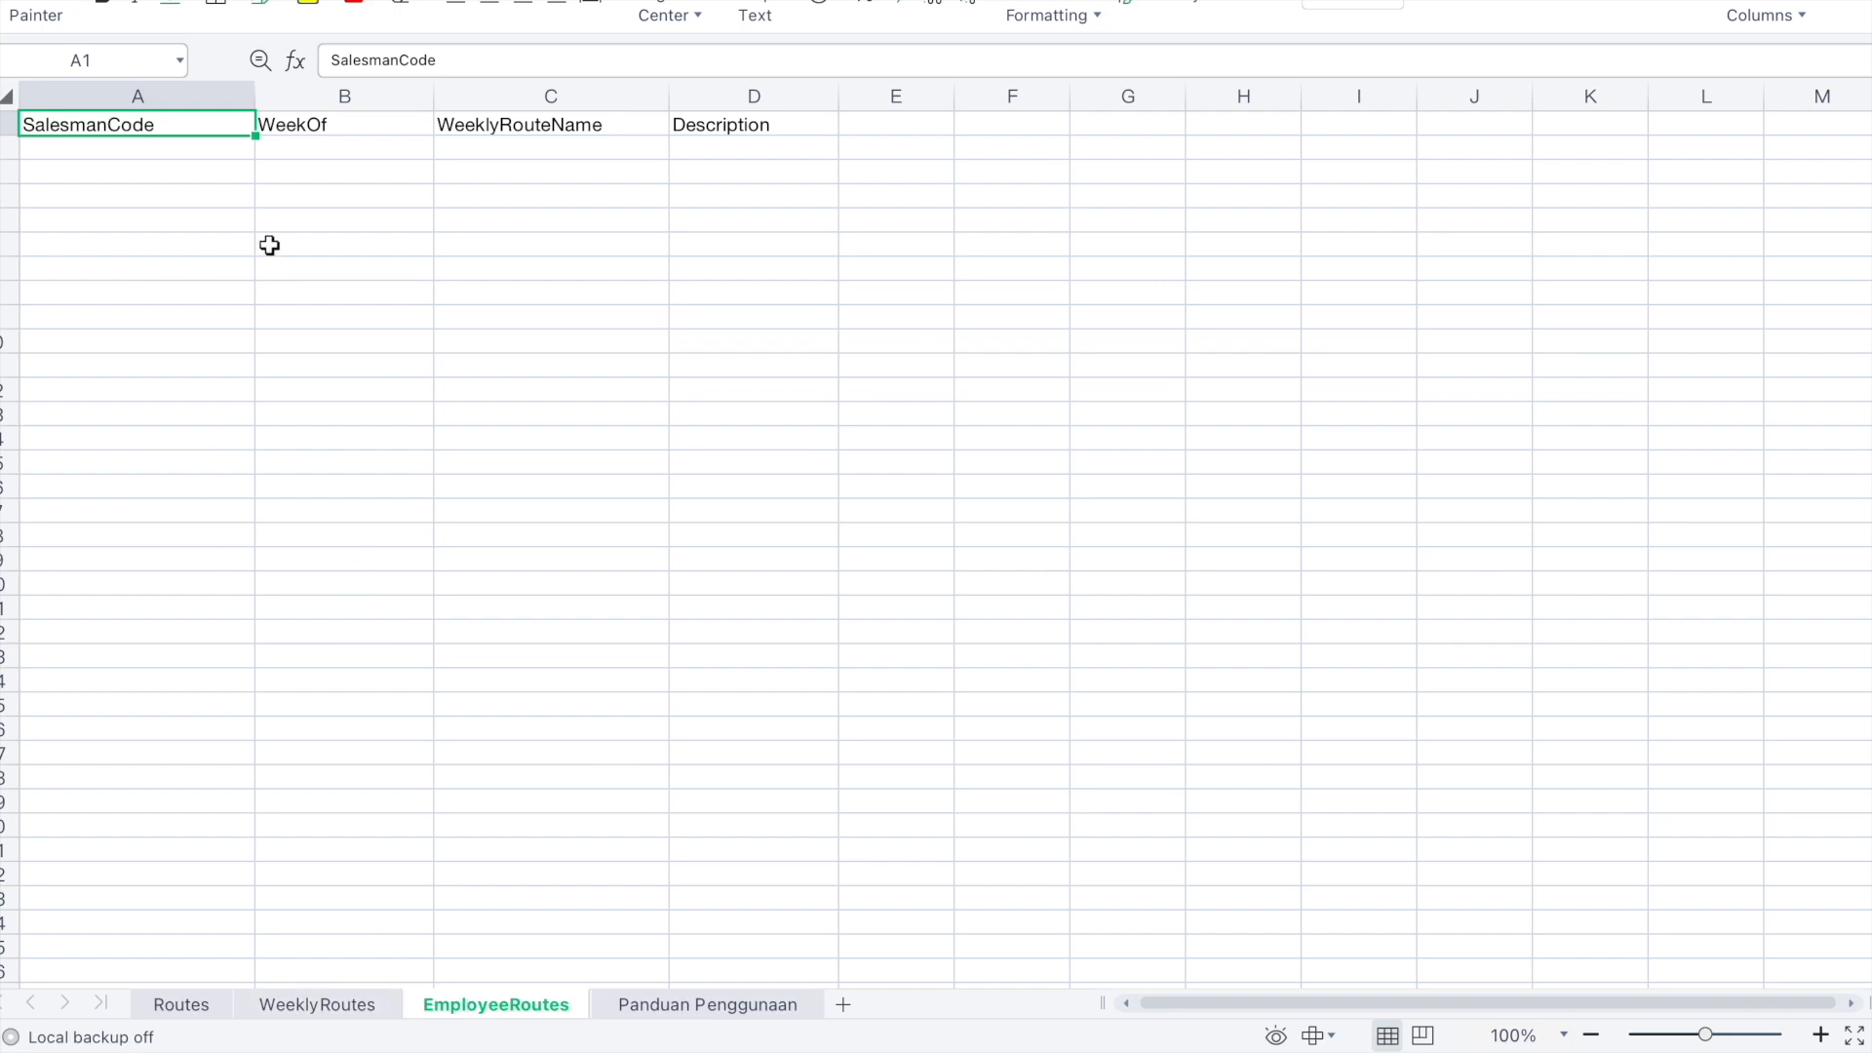
click(215, 157)
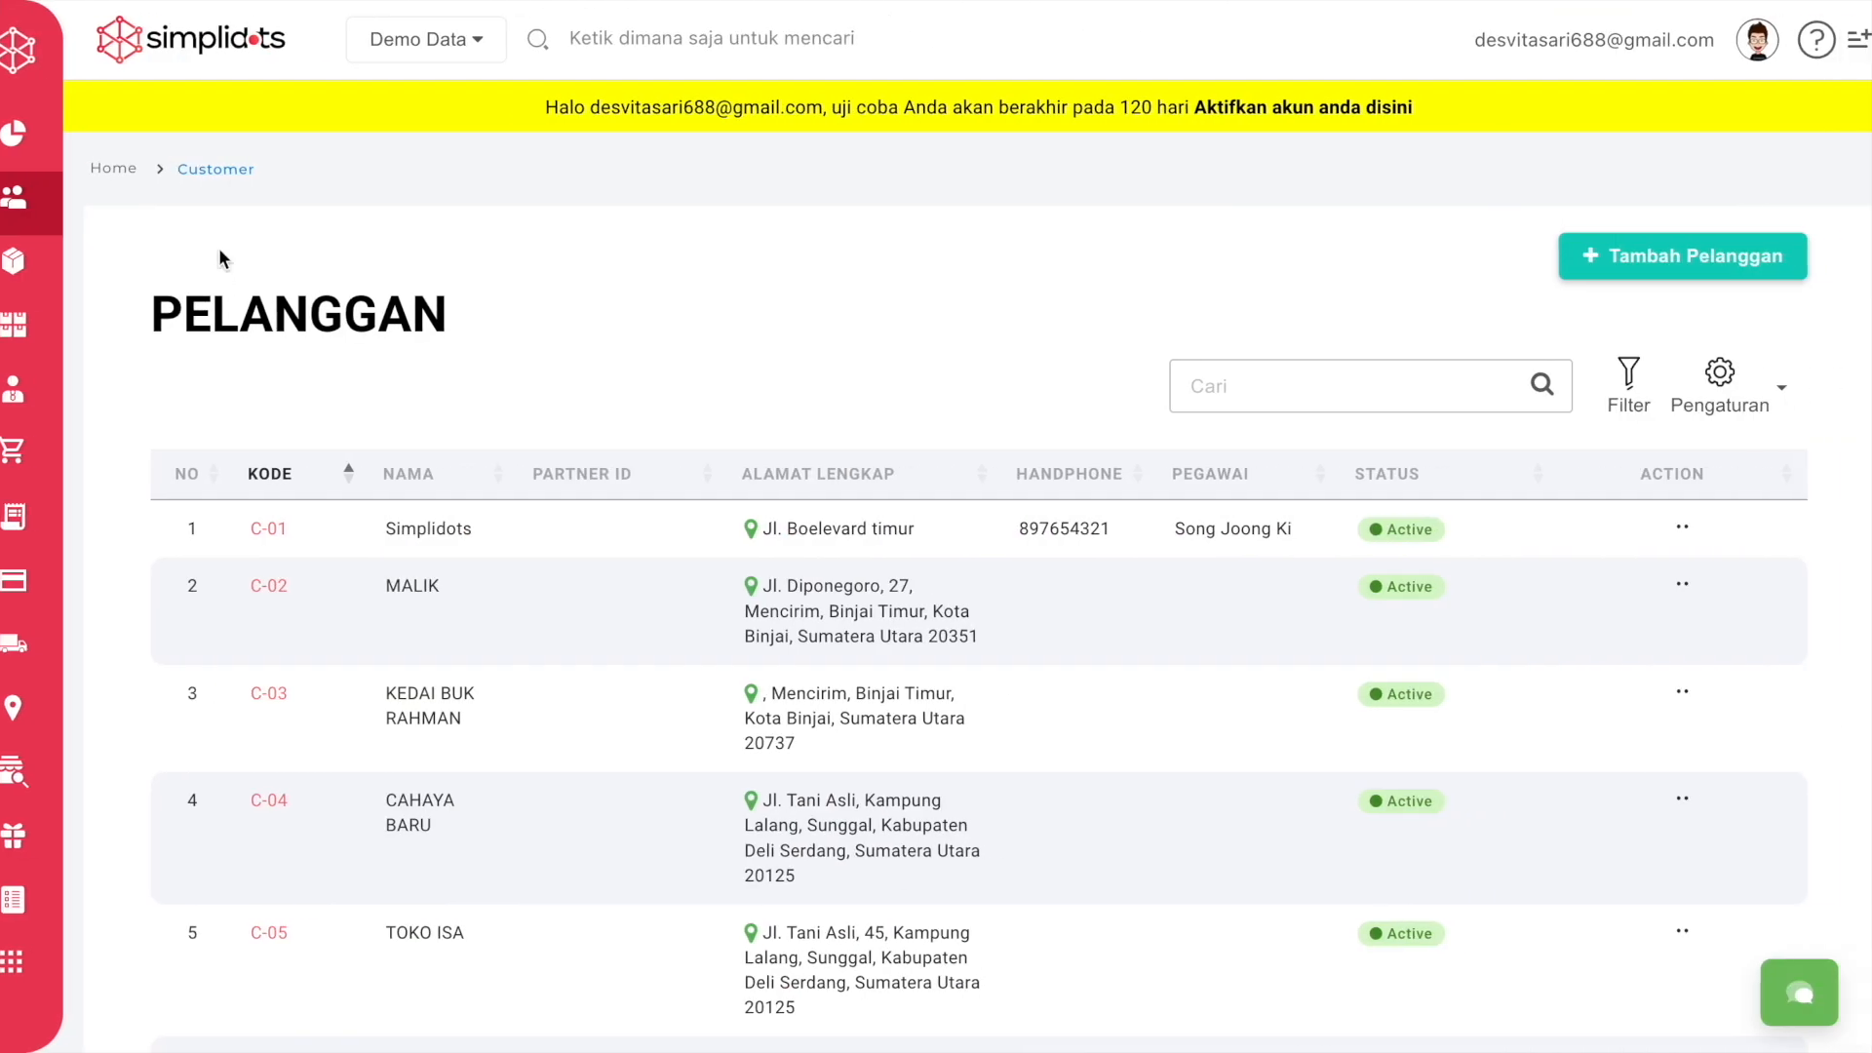
mouse_move(96, 454)
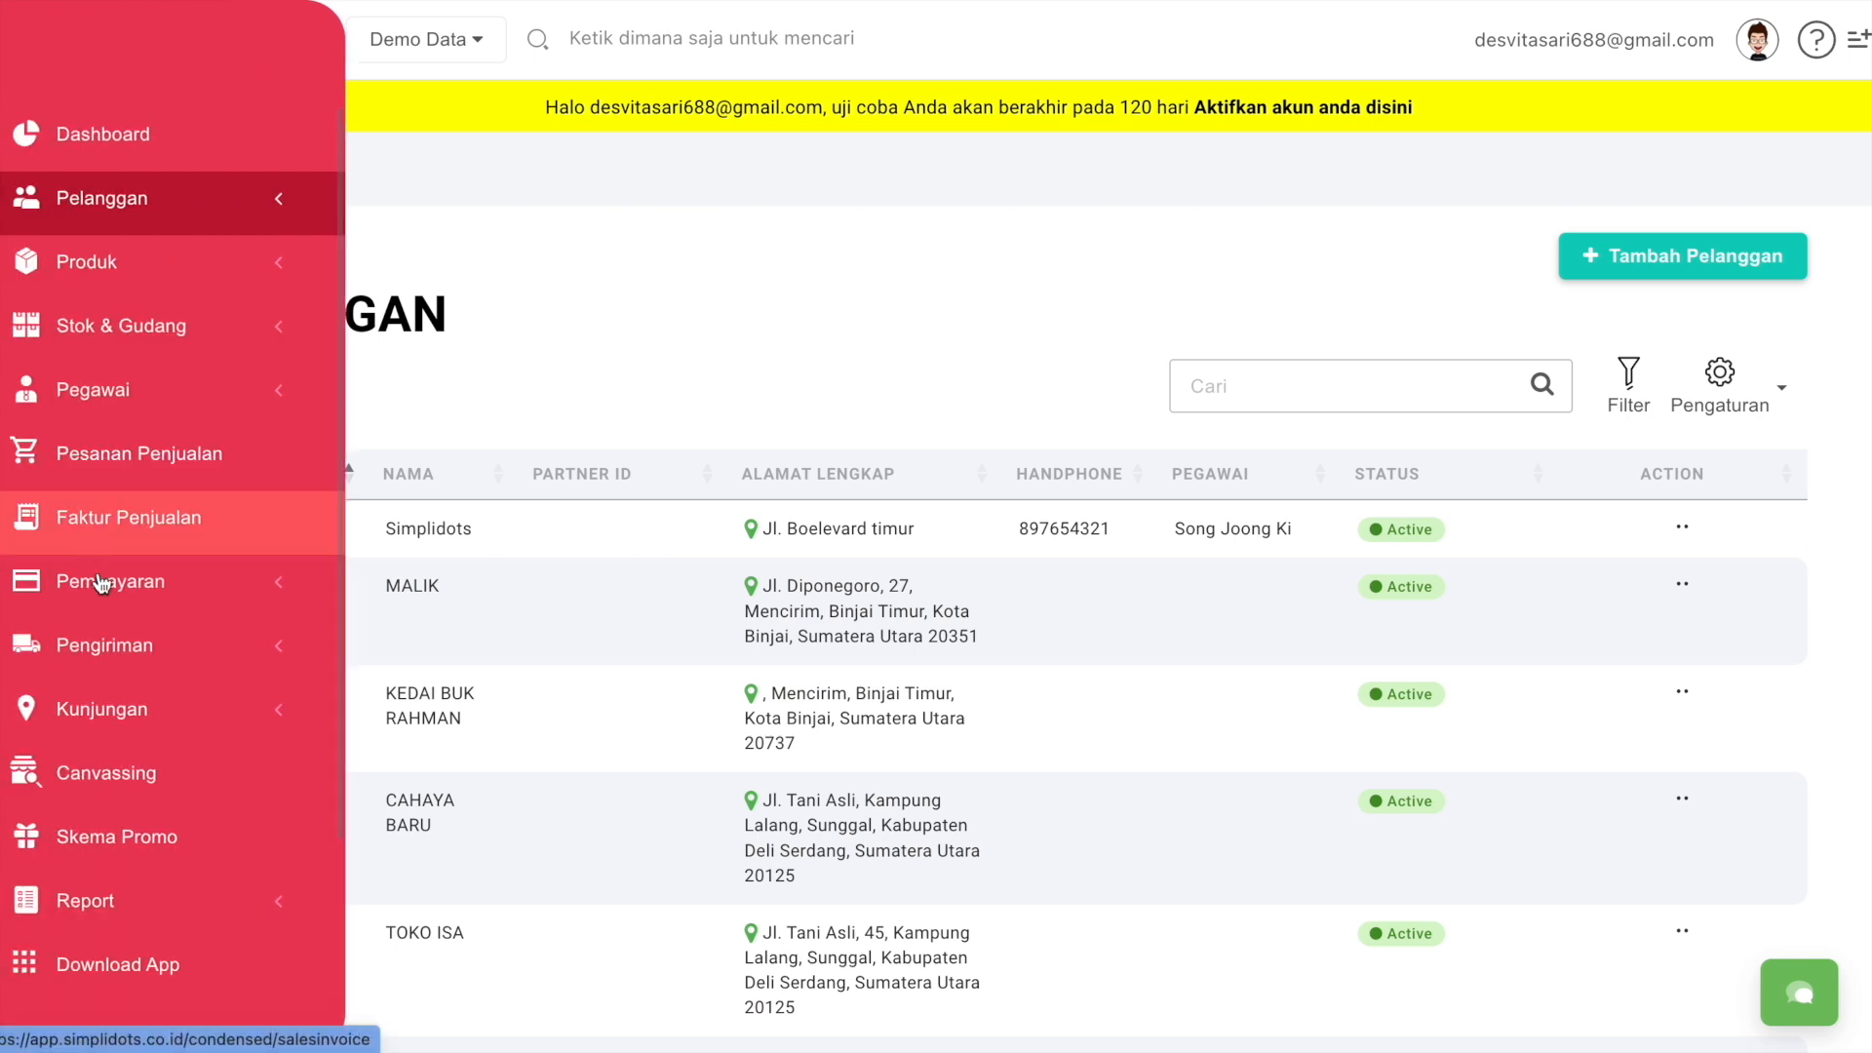
click(137, 719)
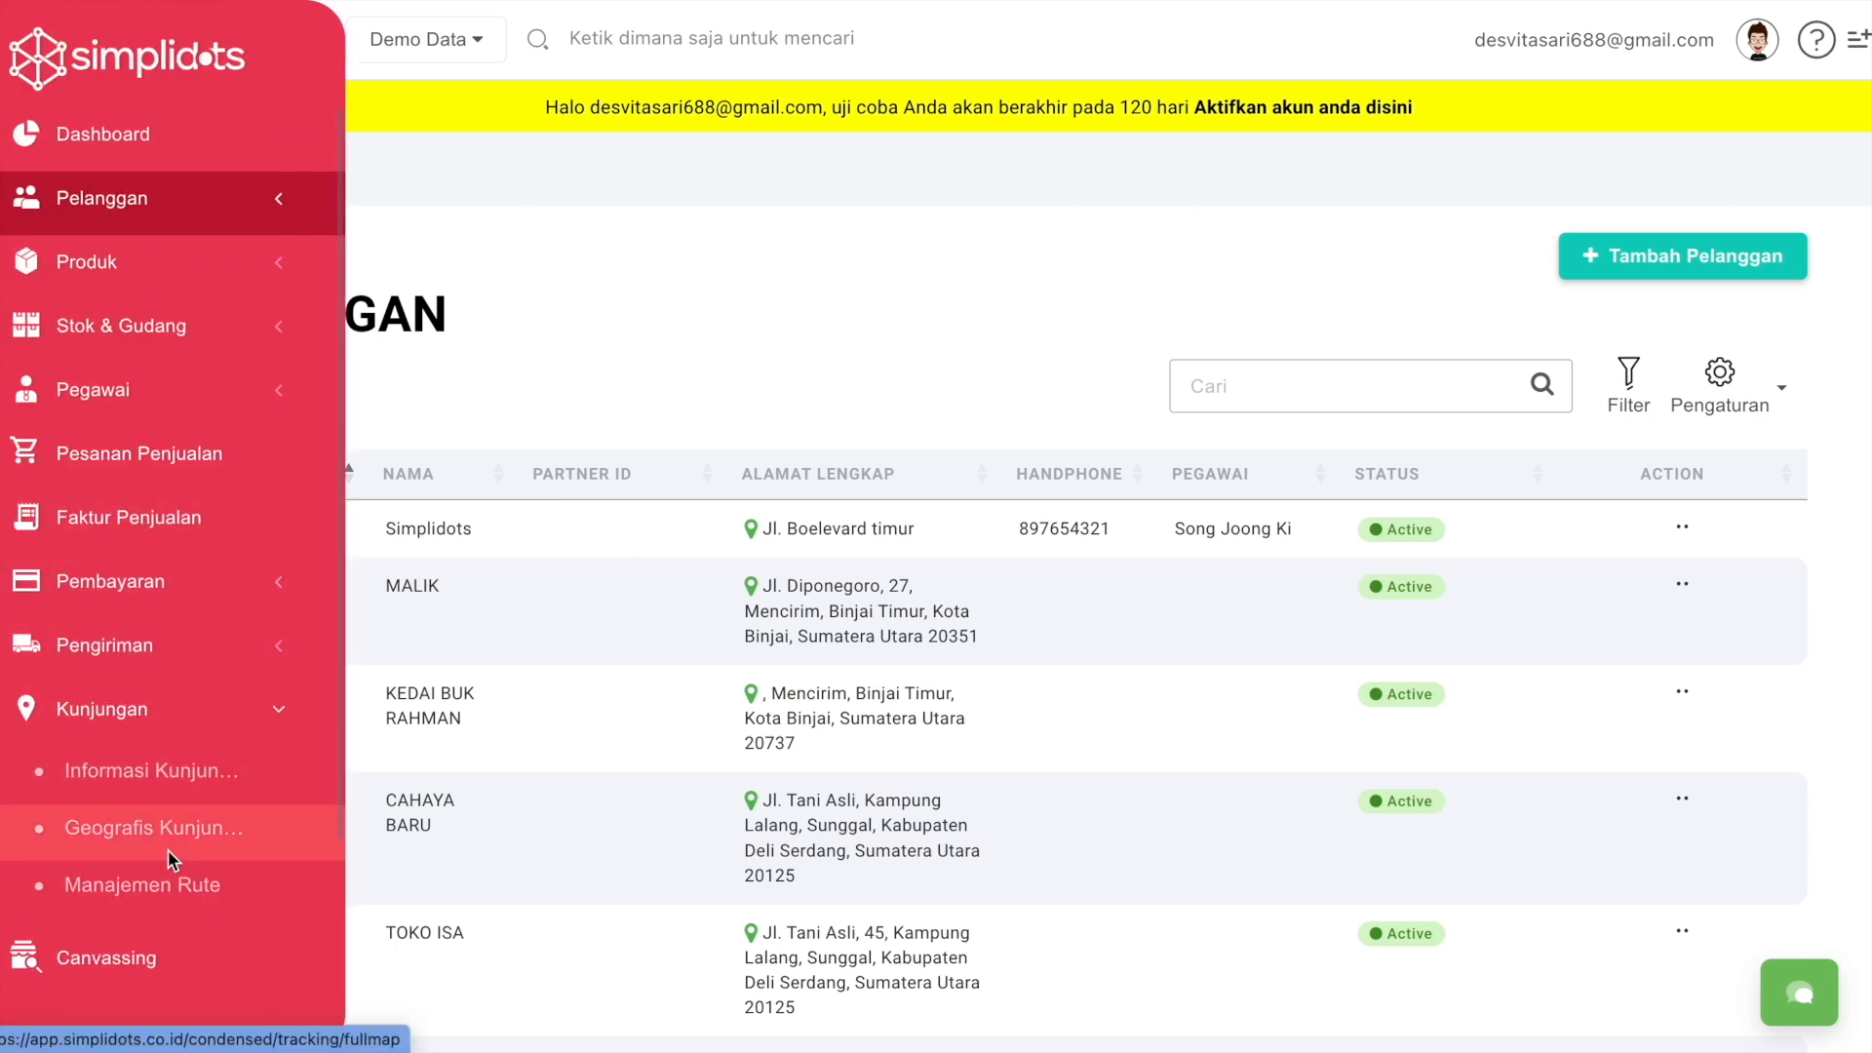
click(166, 884)
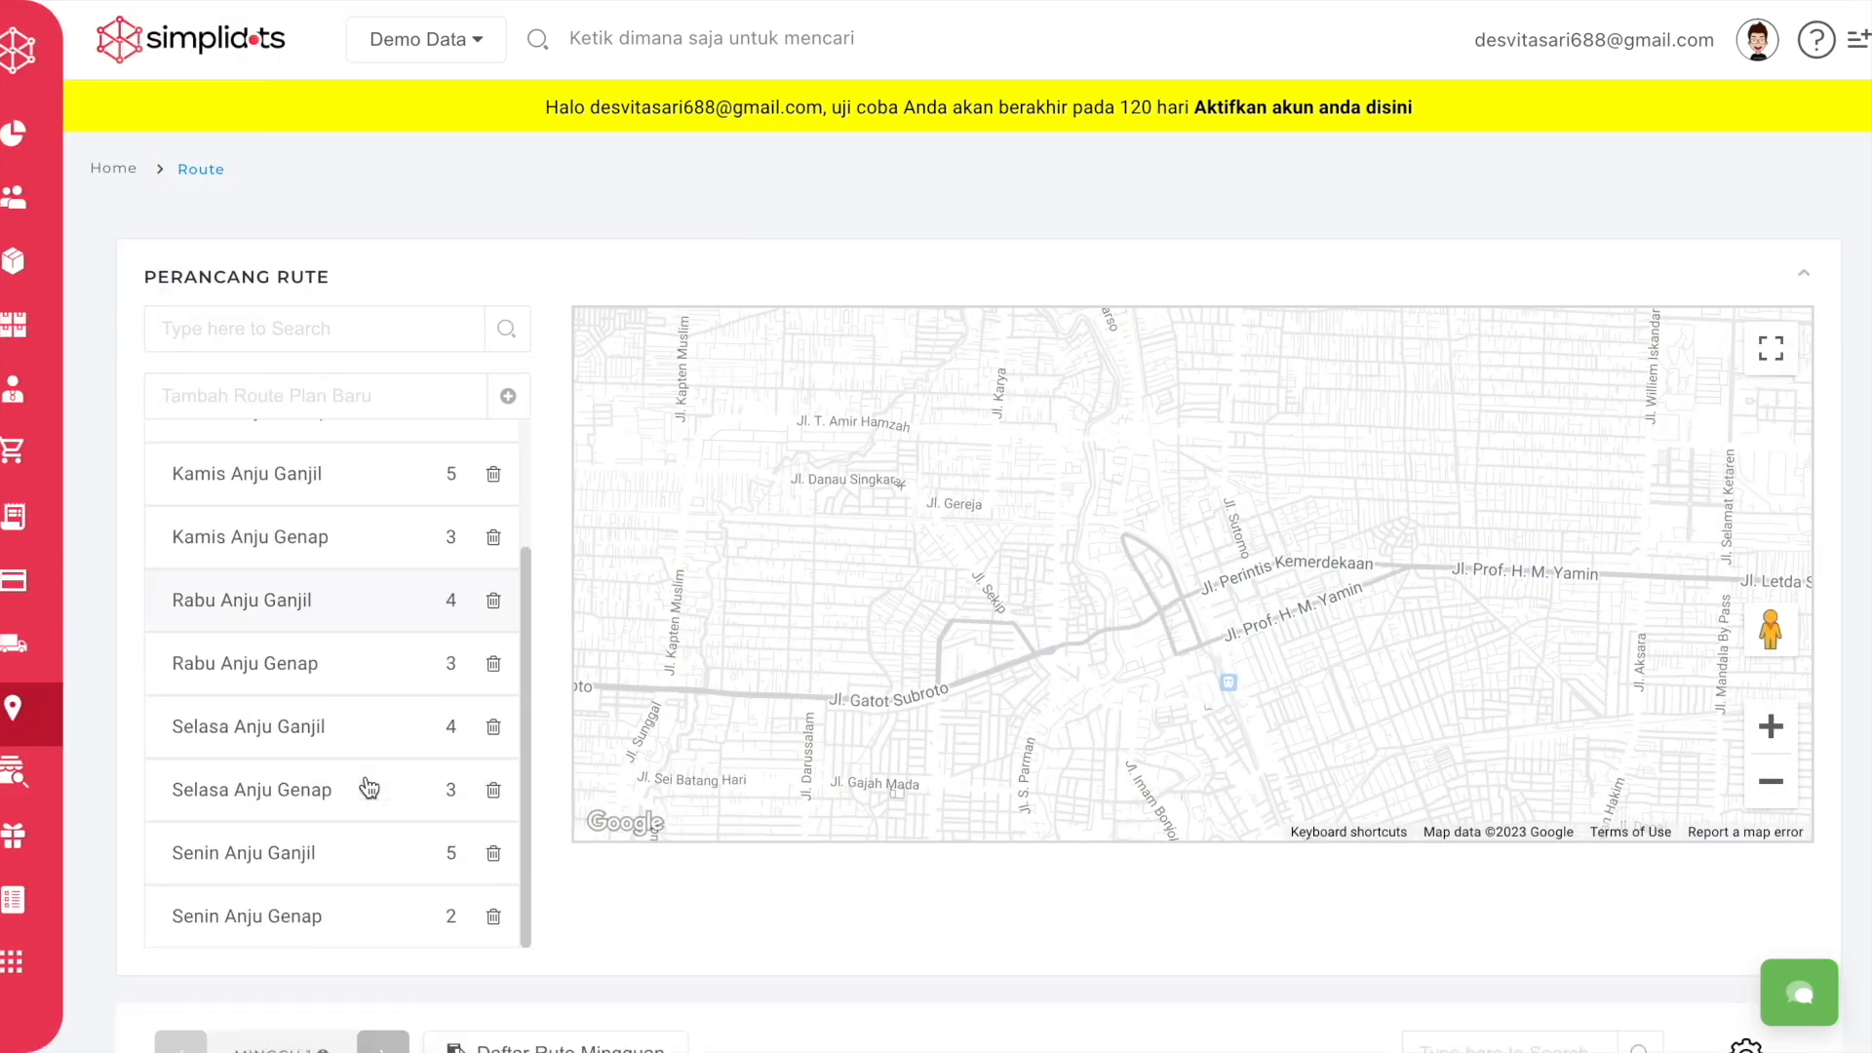
Copy the salesman code E-02 from the weekly route table into SalesmanCode cell A2 of EmployeeRoutes
scroll(368, 786, down, 10)
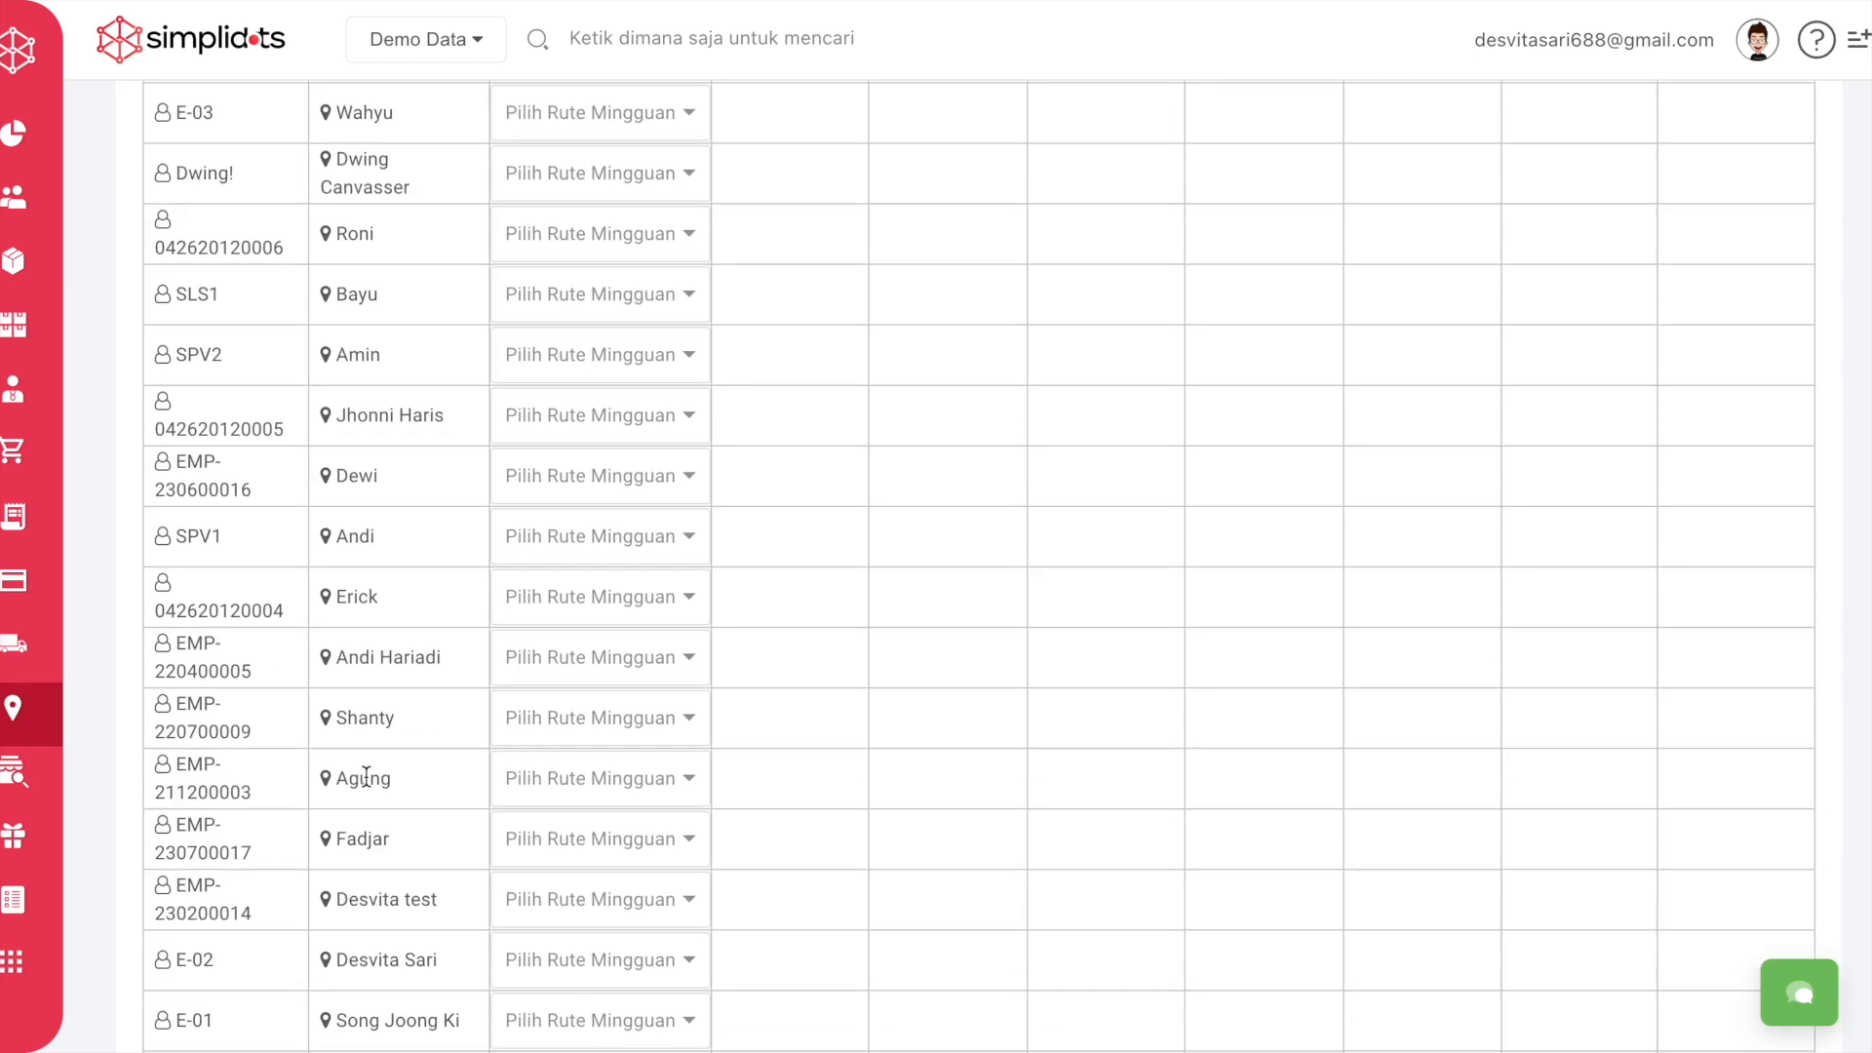
scroll(366, 777, down, 3)
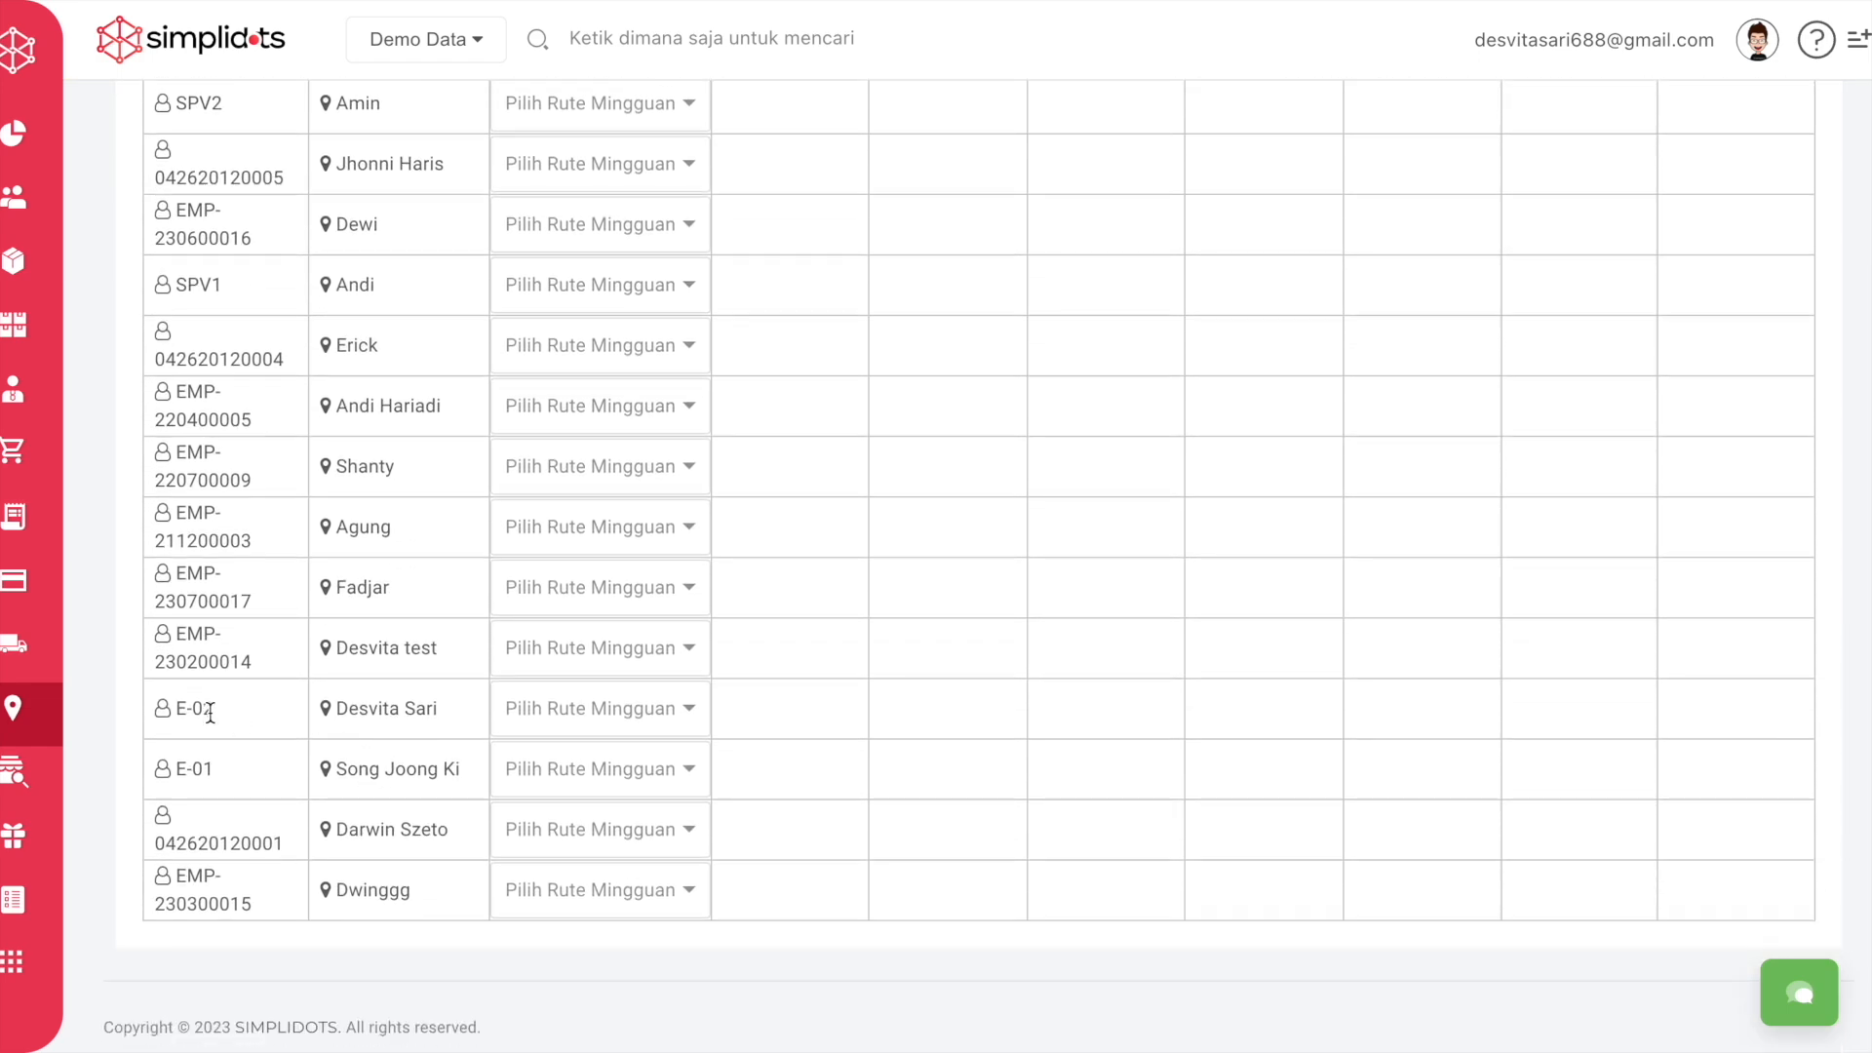
drag(218, 714, 181, 713)
key(ctrl+Left)
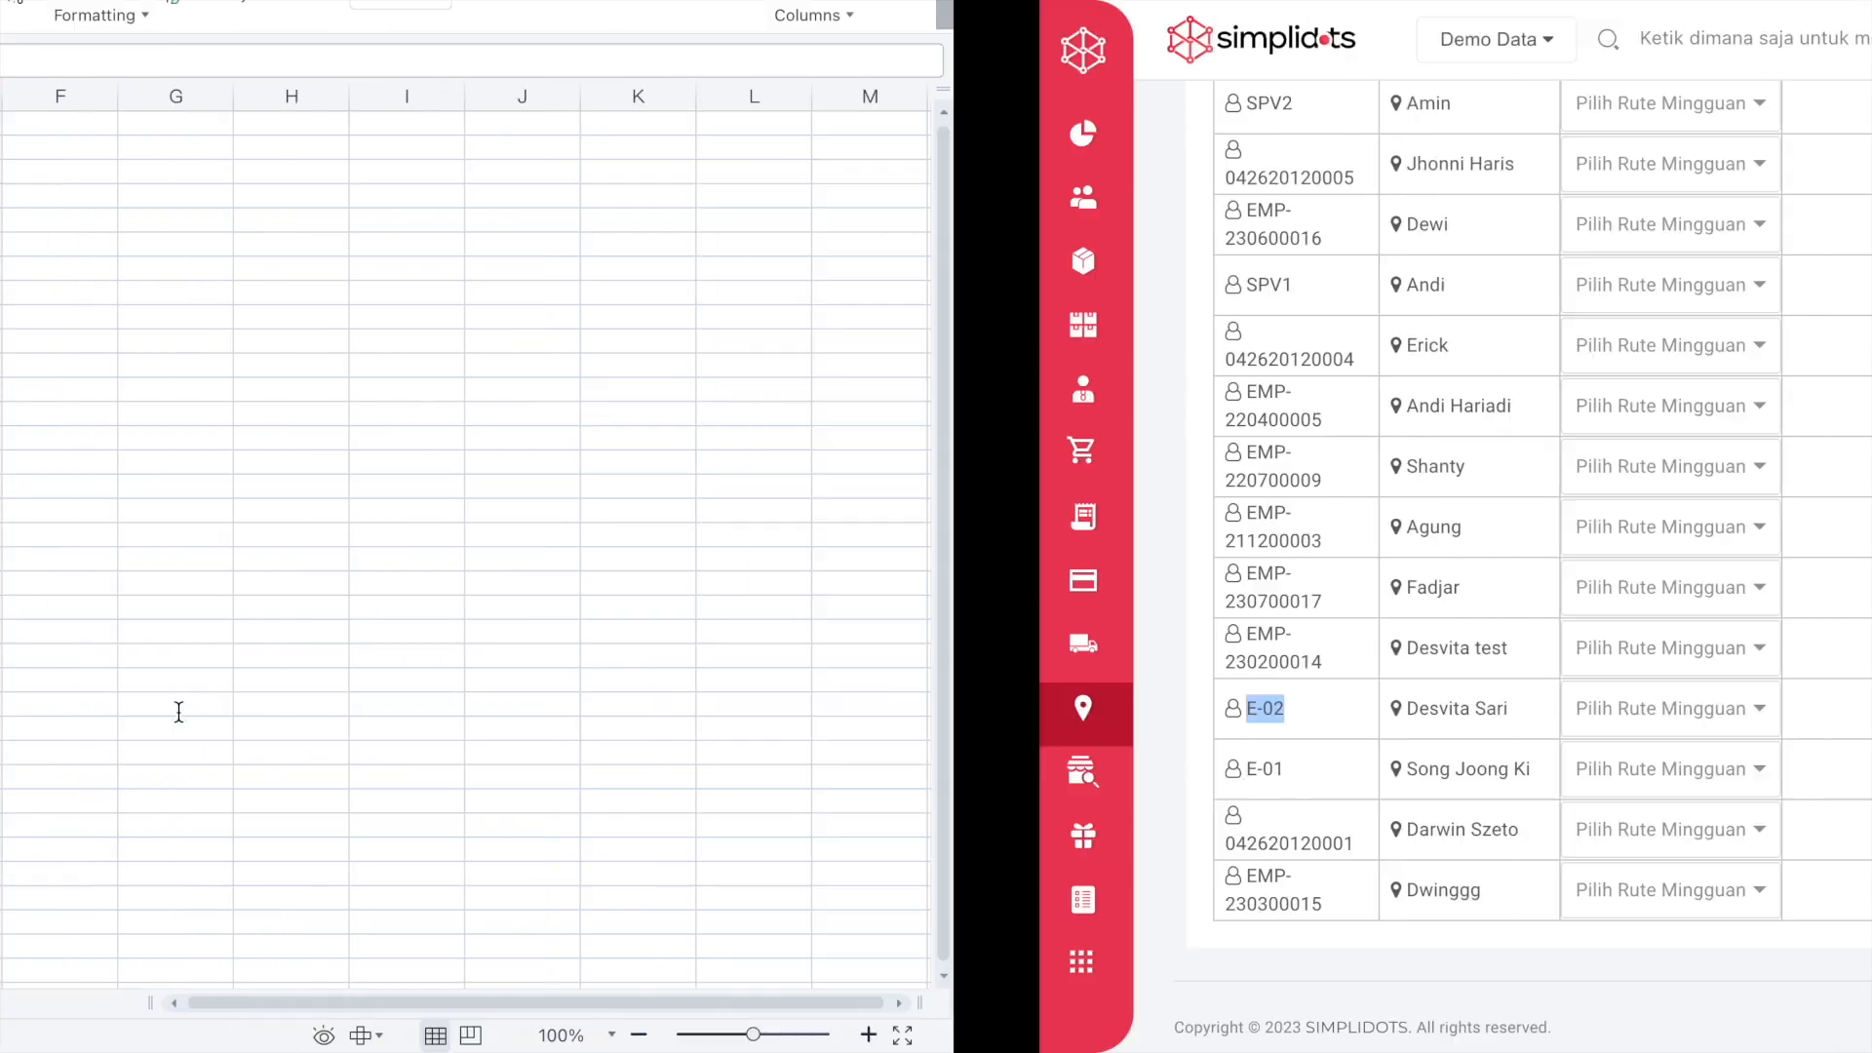
key(ctrl+v)
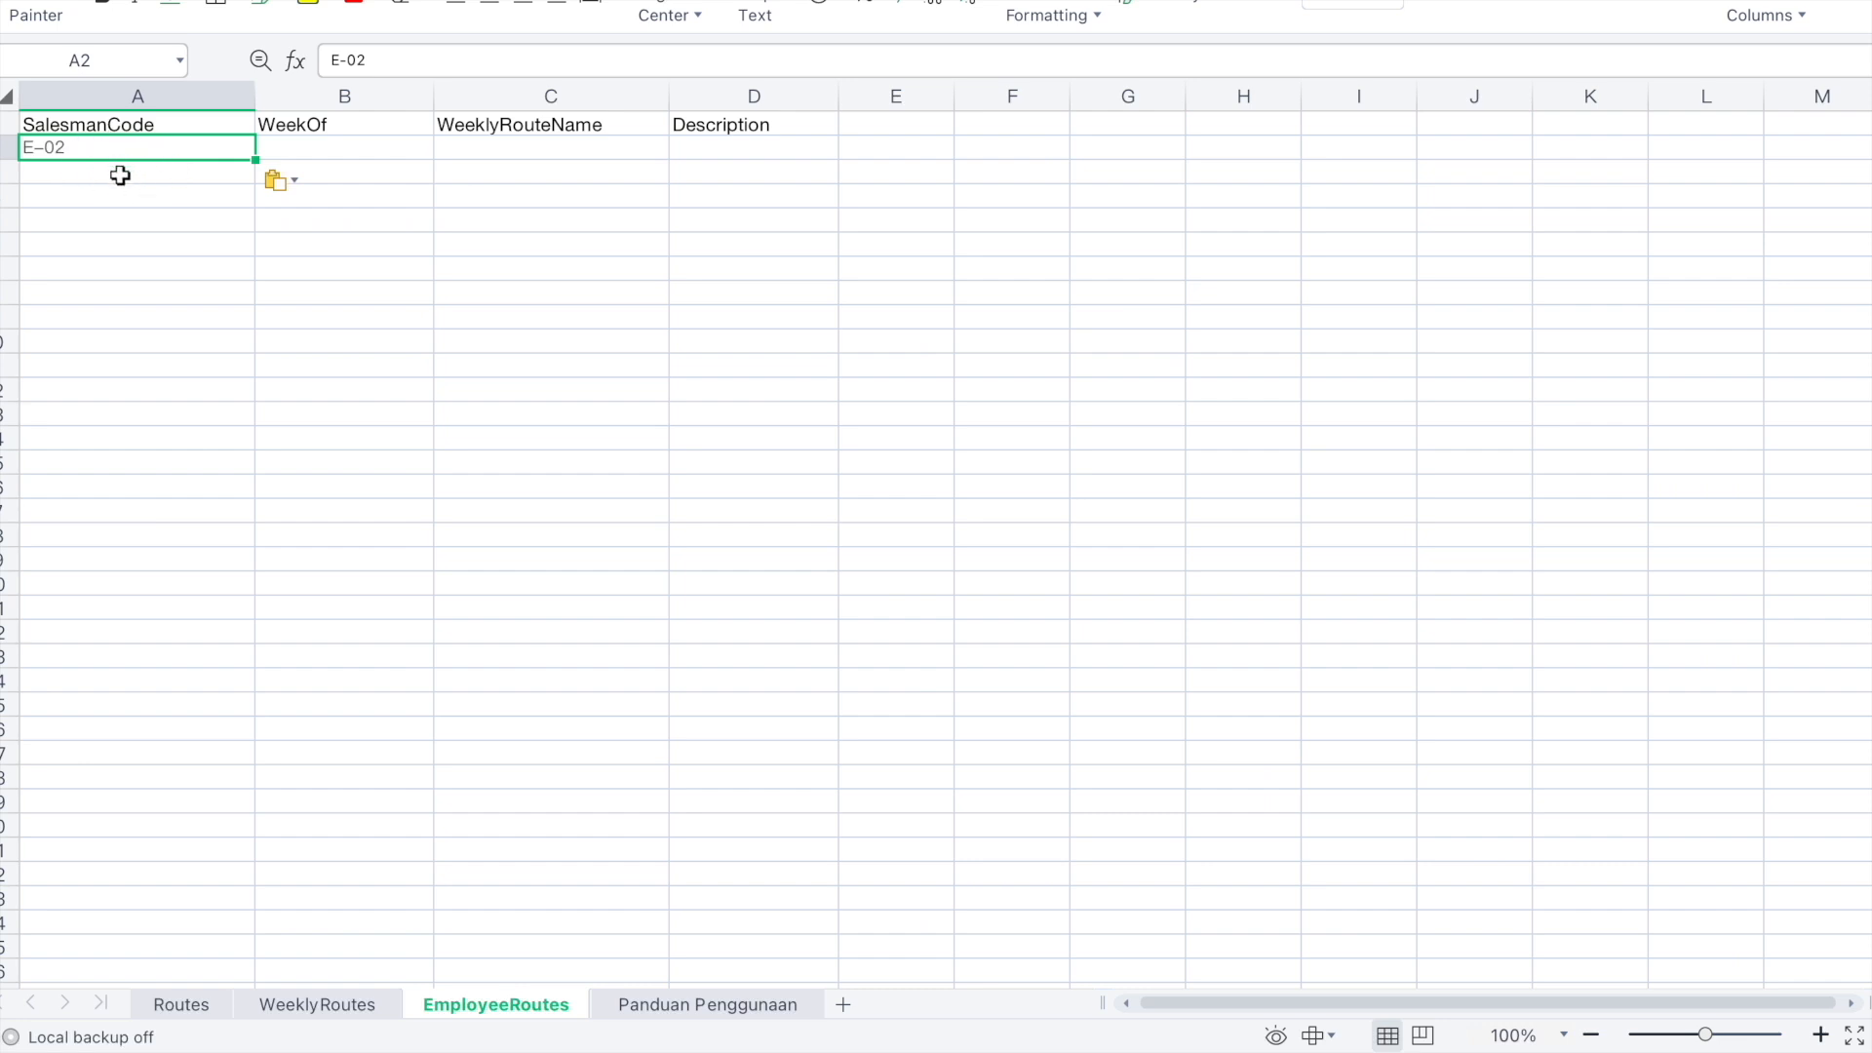
Compare the Minggu 1 and Minggu 2 route views in Simplidots and set WeekOf cell B2 of EmployeeRoutes to 1
click(275, 157)
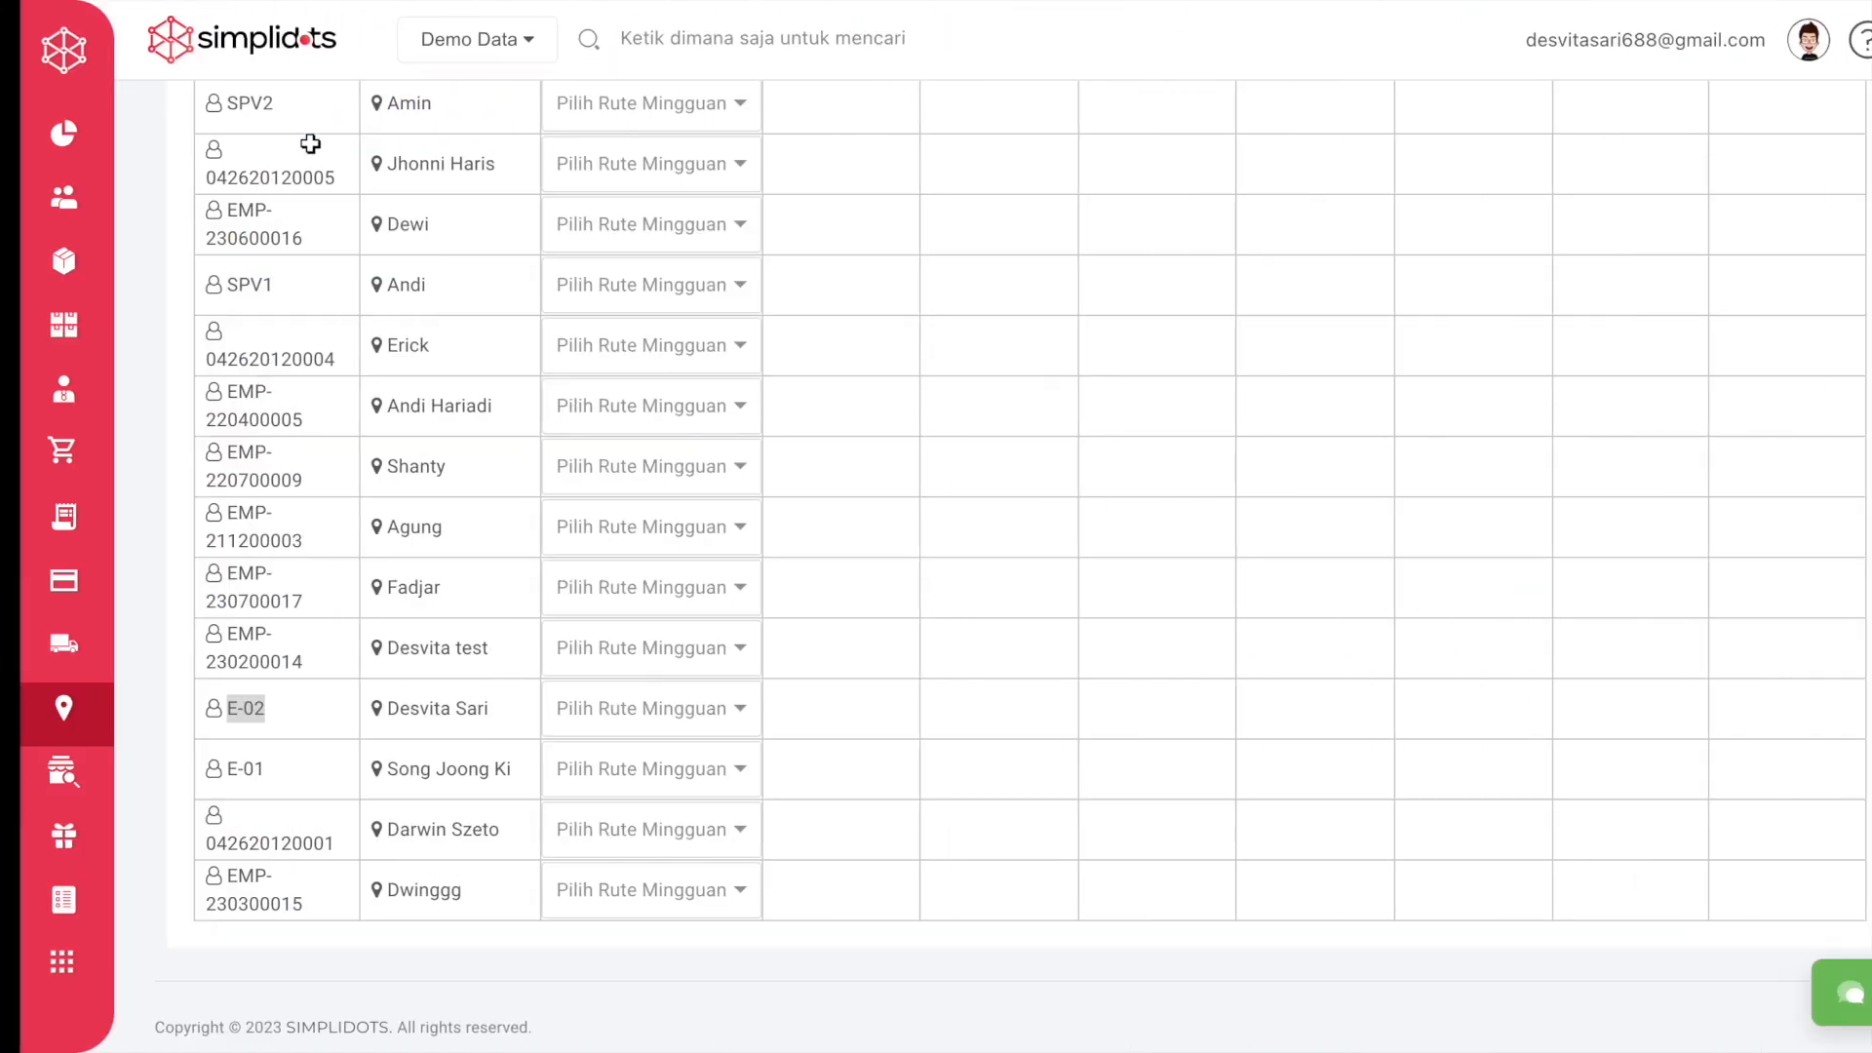
scroll(290, 195, up, 7)
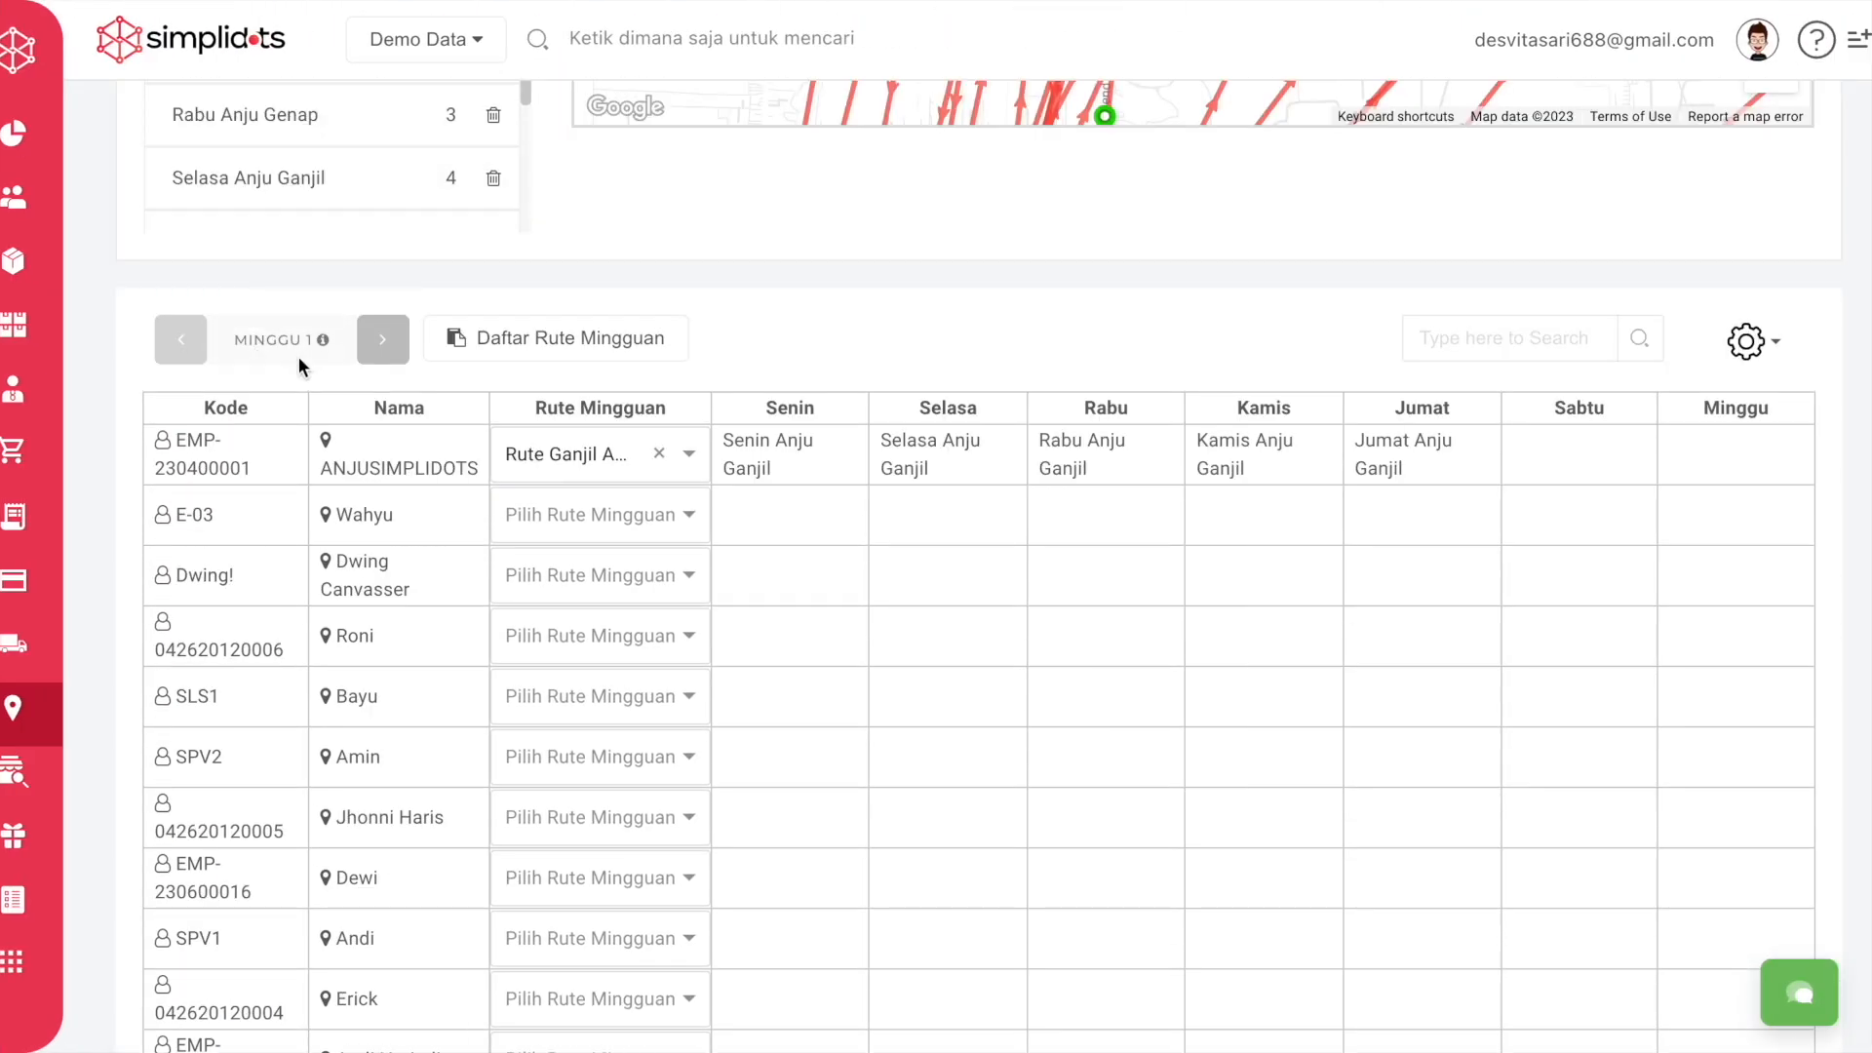
mouse_move(273, 349)
click(383, 338)
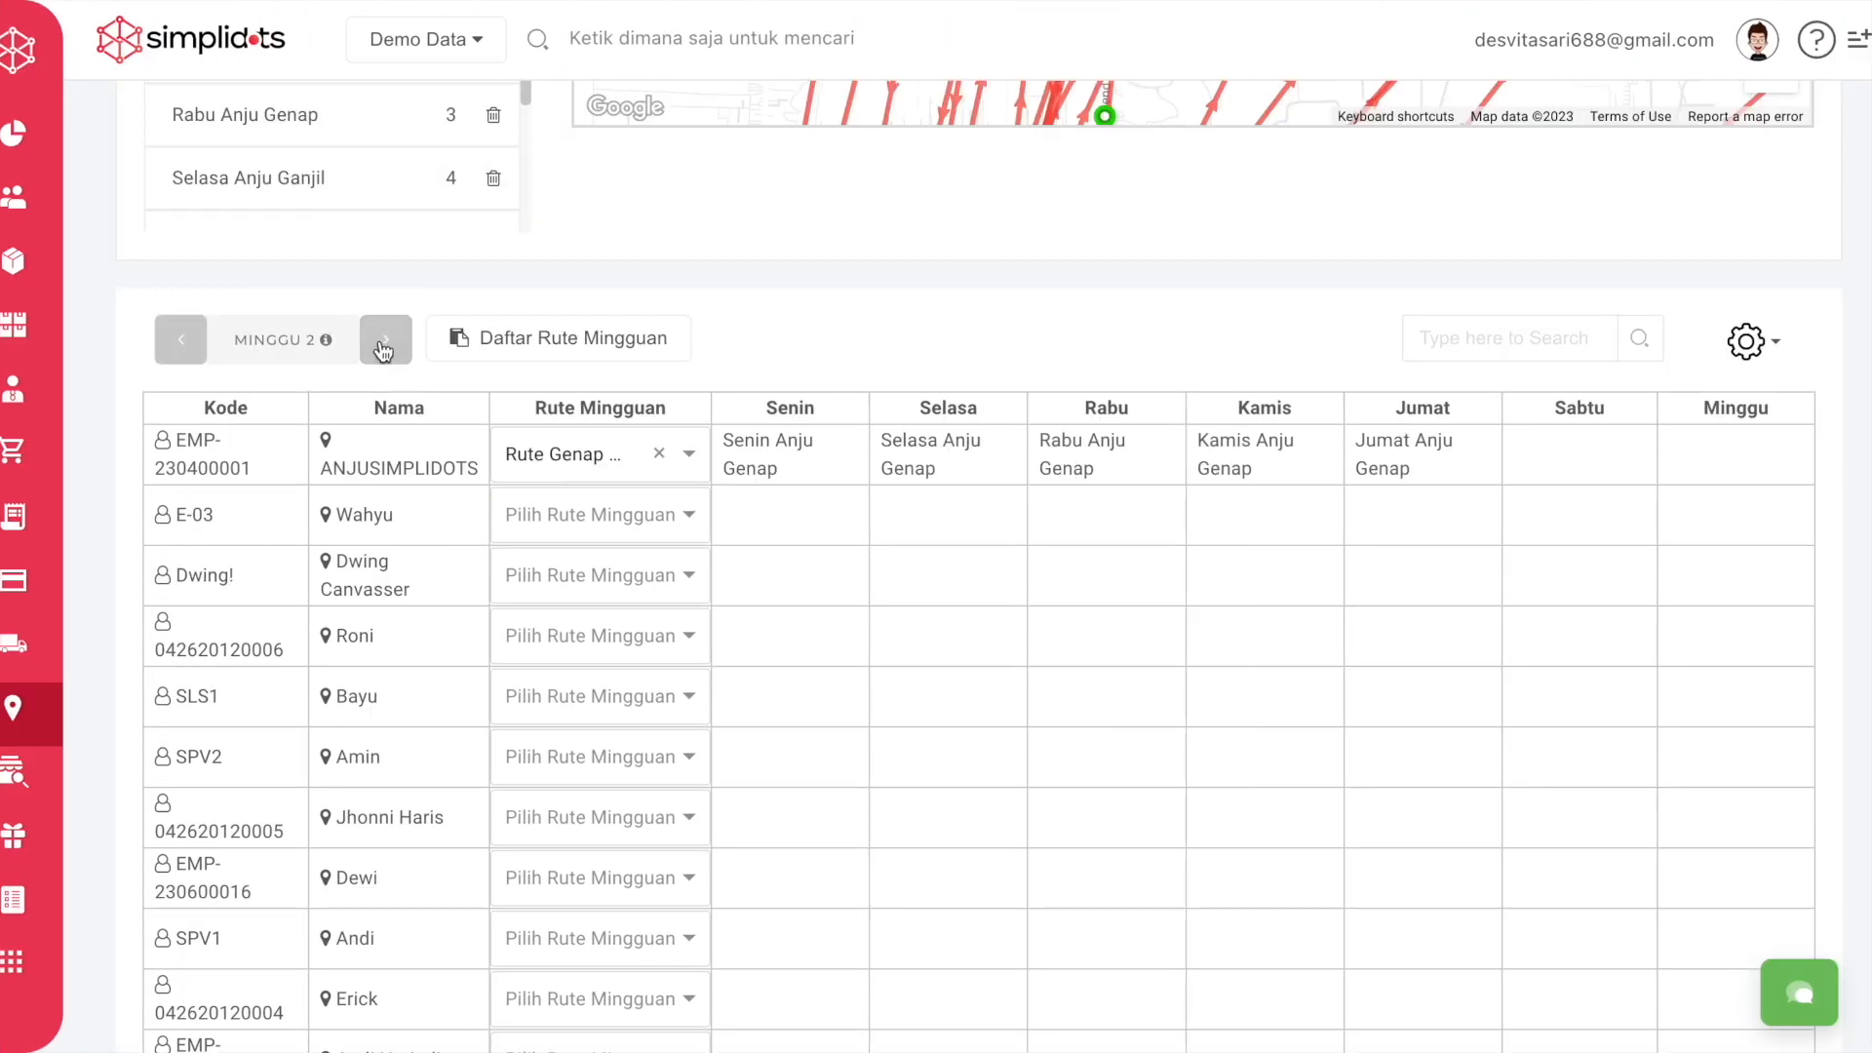
click(203, 341)
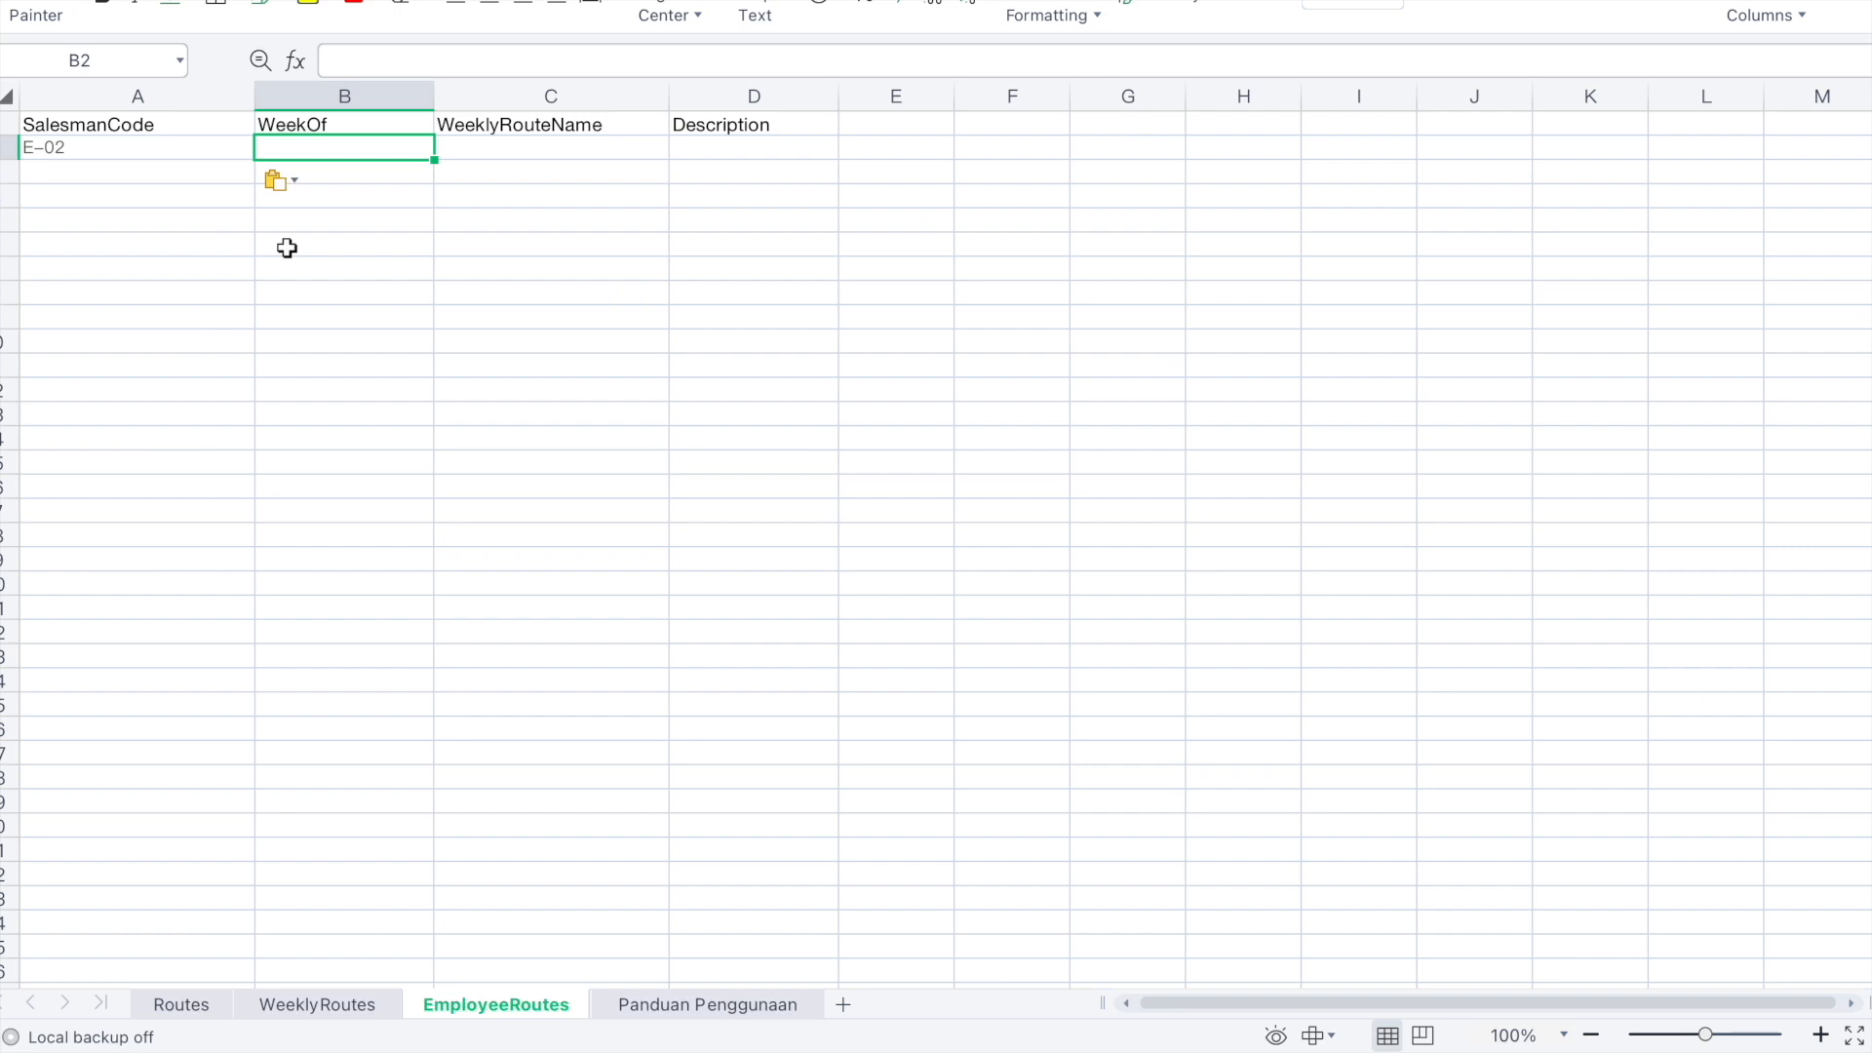
text(1)
click(454, 153)
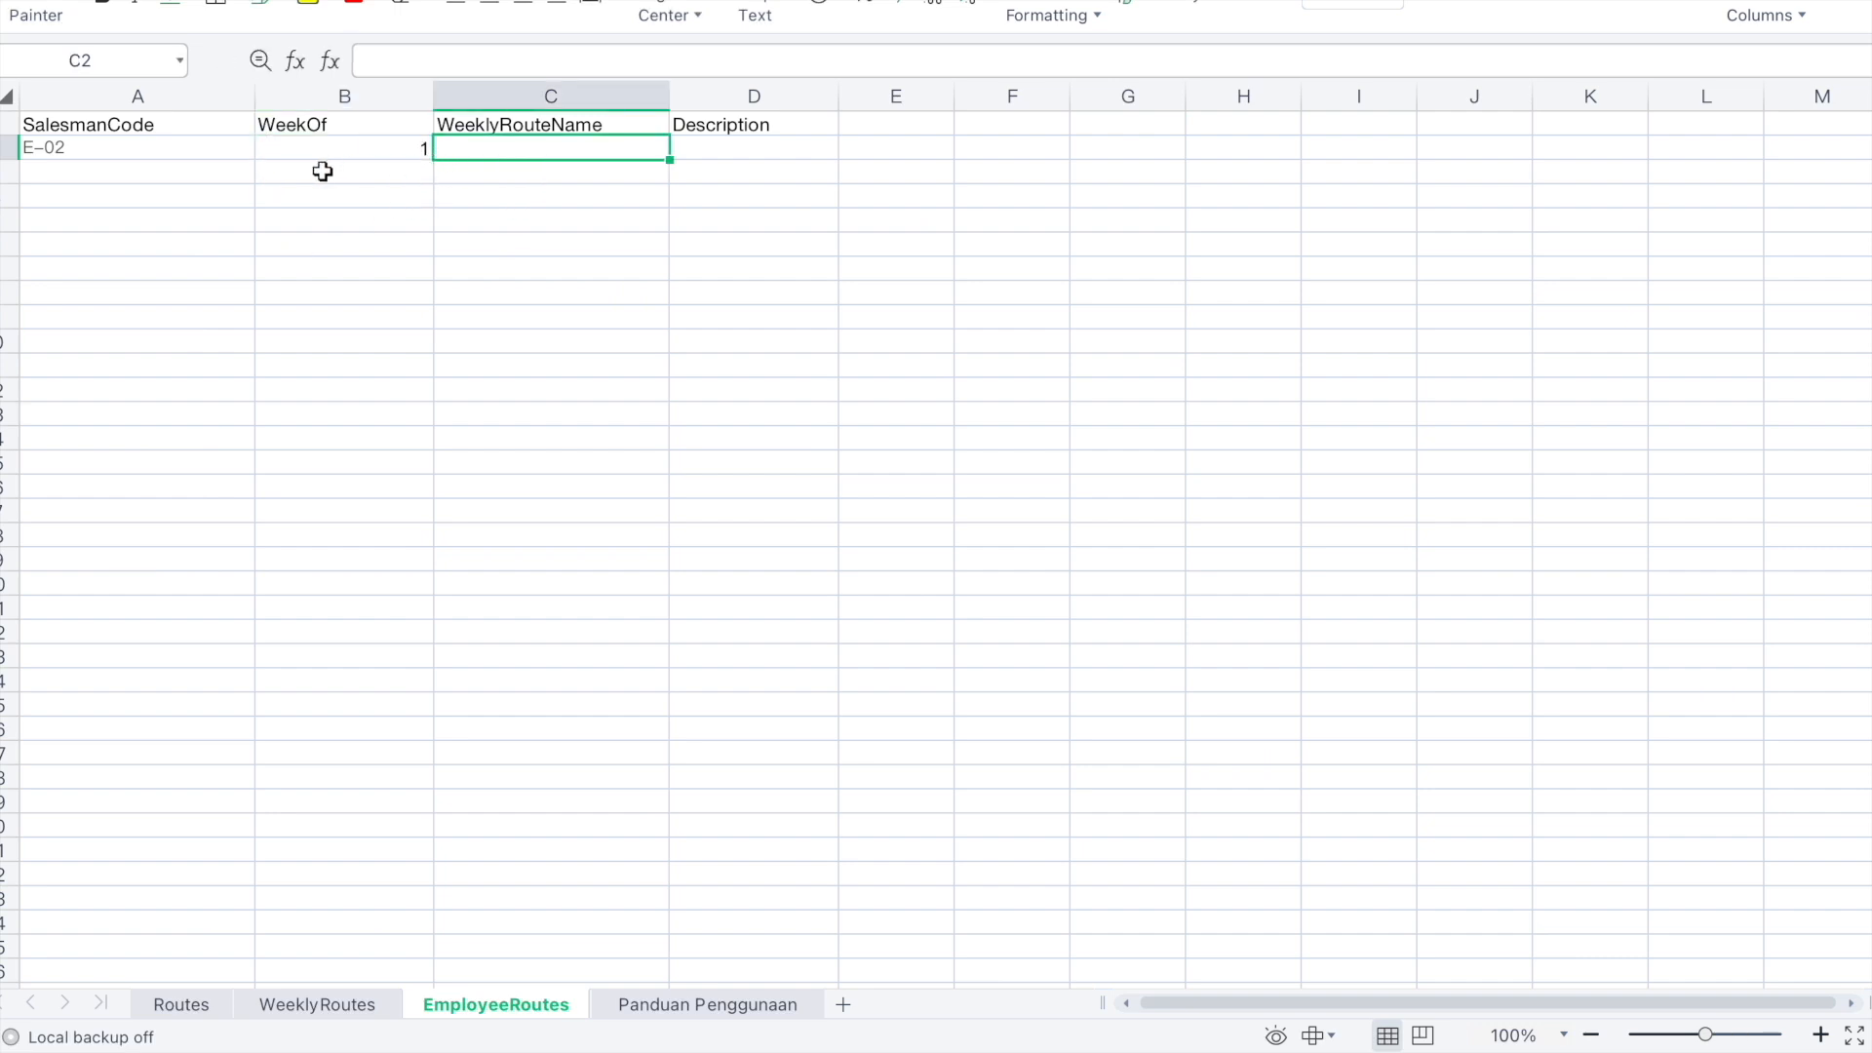
Copy the salesman code from A2 into A3 and set WeekOf cell B3 to 2
click(231, 151)
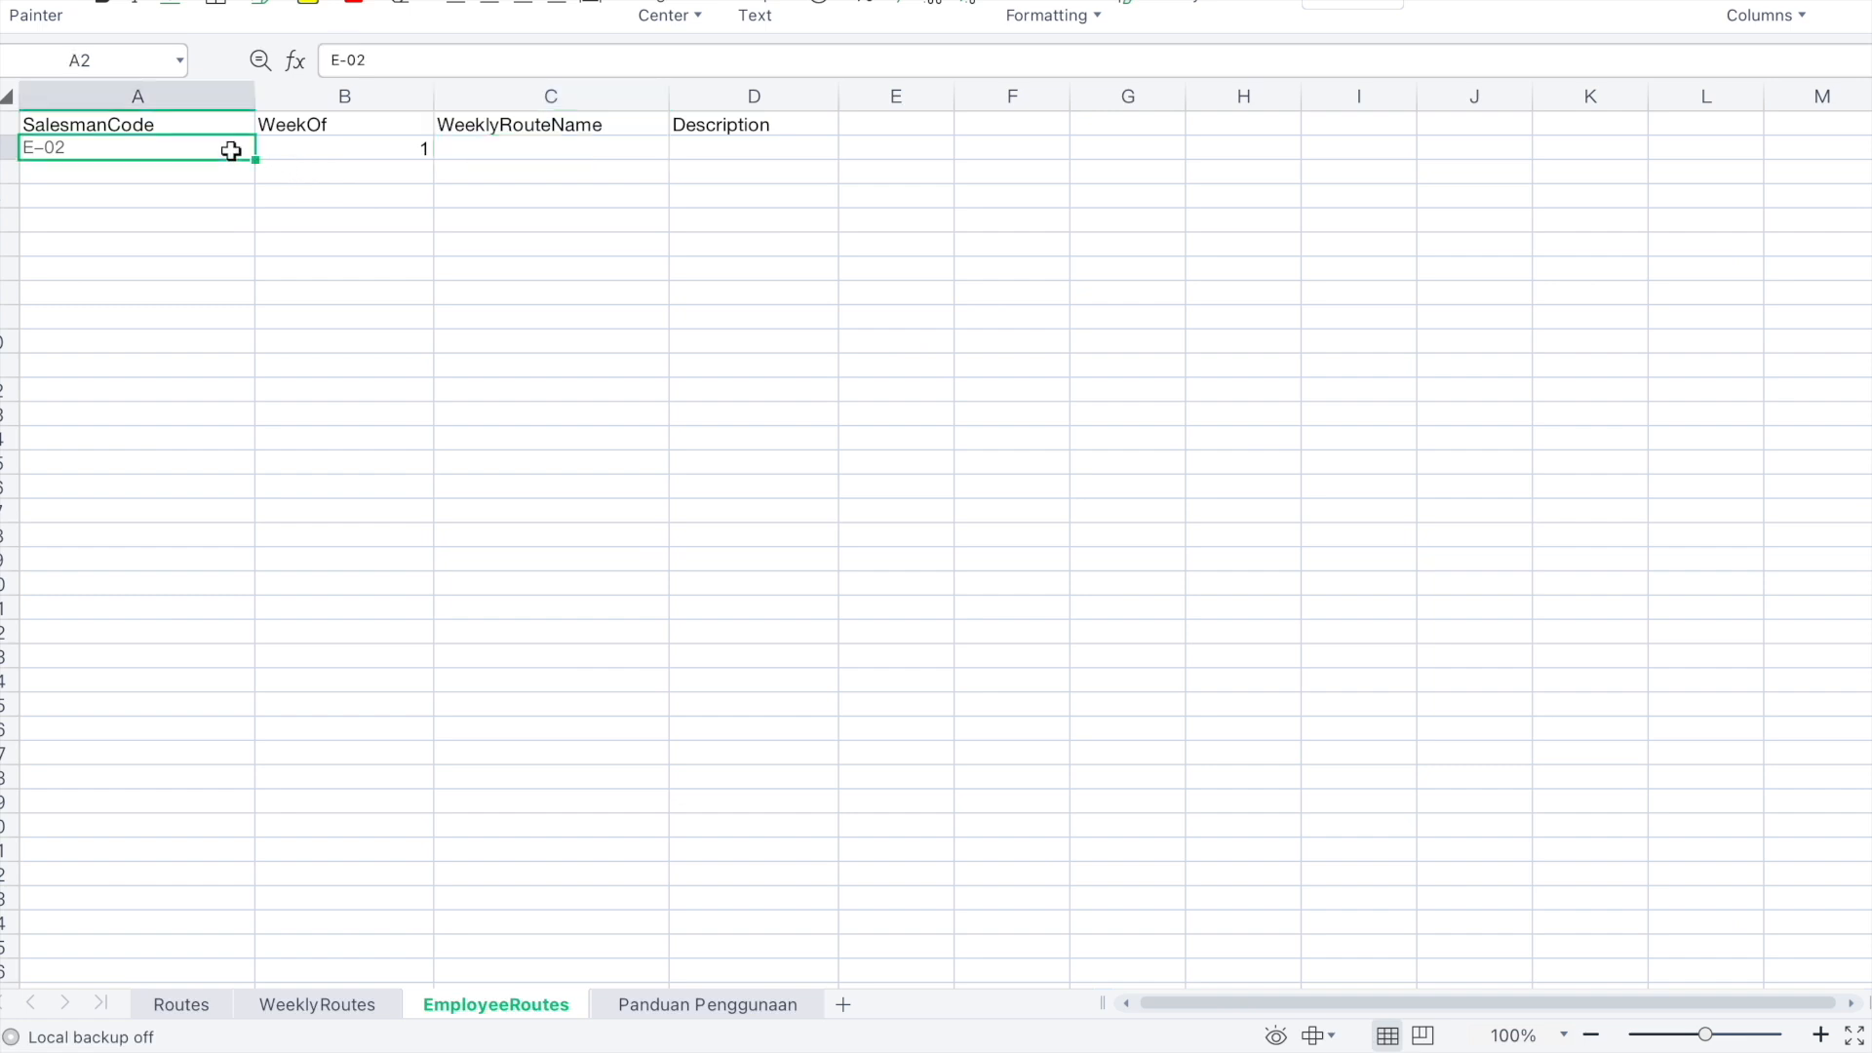
key(ctrl+c)
click(189, 181)
key(ctrl+v)
click(291, 173)
text(2)
click(506, 167)
click(422, 266)
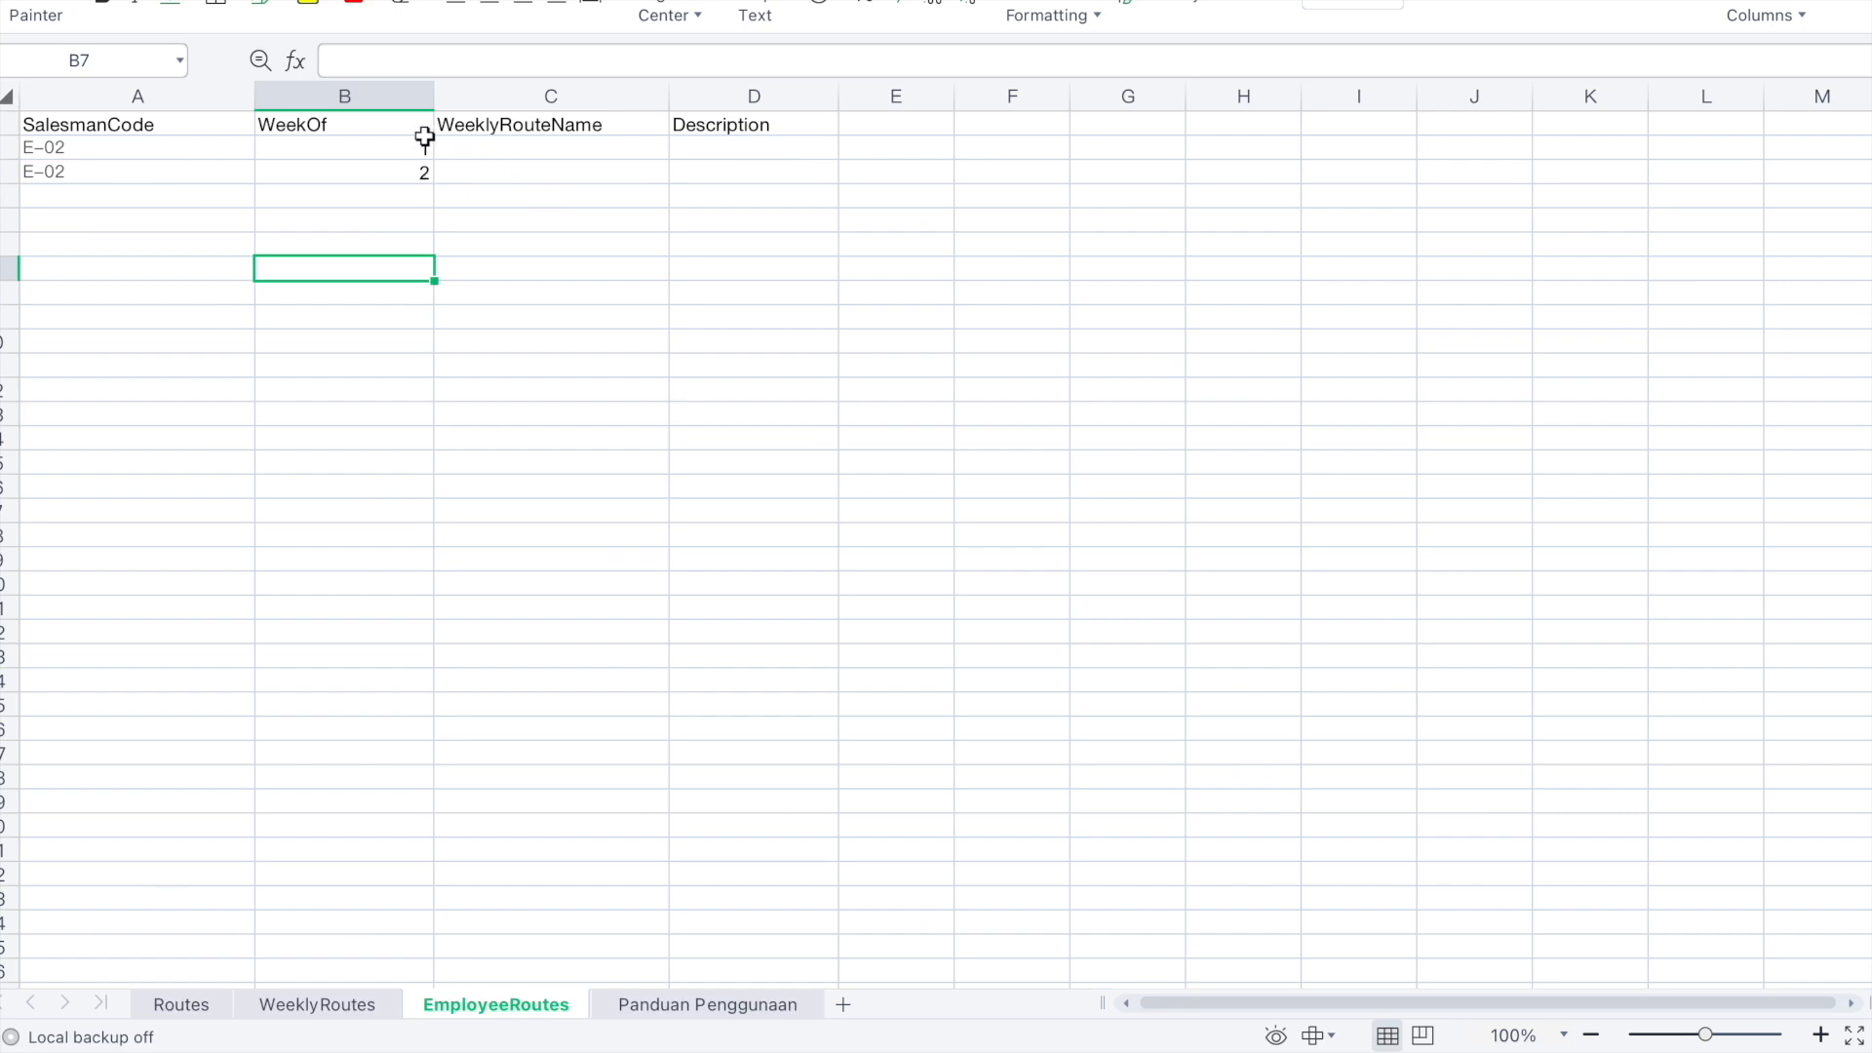
Copy the Ganjil weekly route name from A2 of the WeeklyRoutes sheet into WeeklyRouteName cell C2 of EmployeeRoutes
click(528, 143)
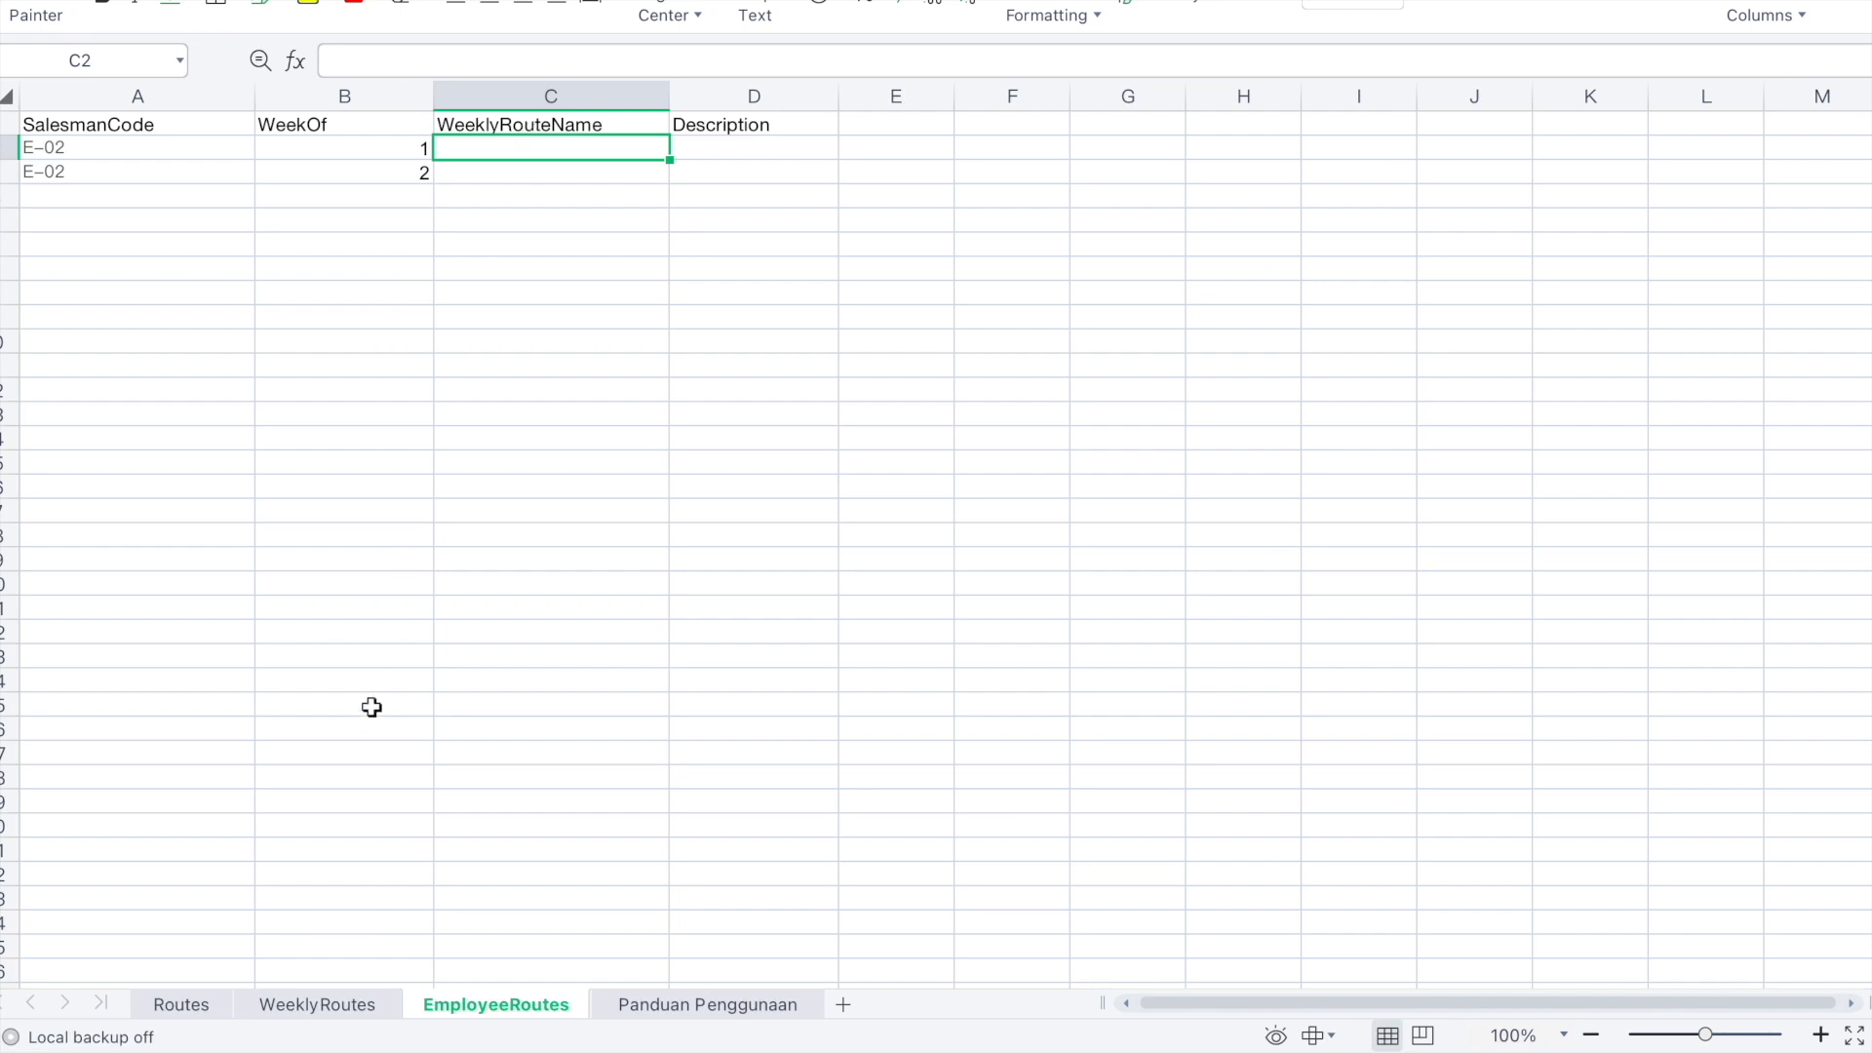
click(318, 1006)
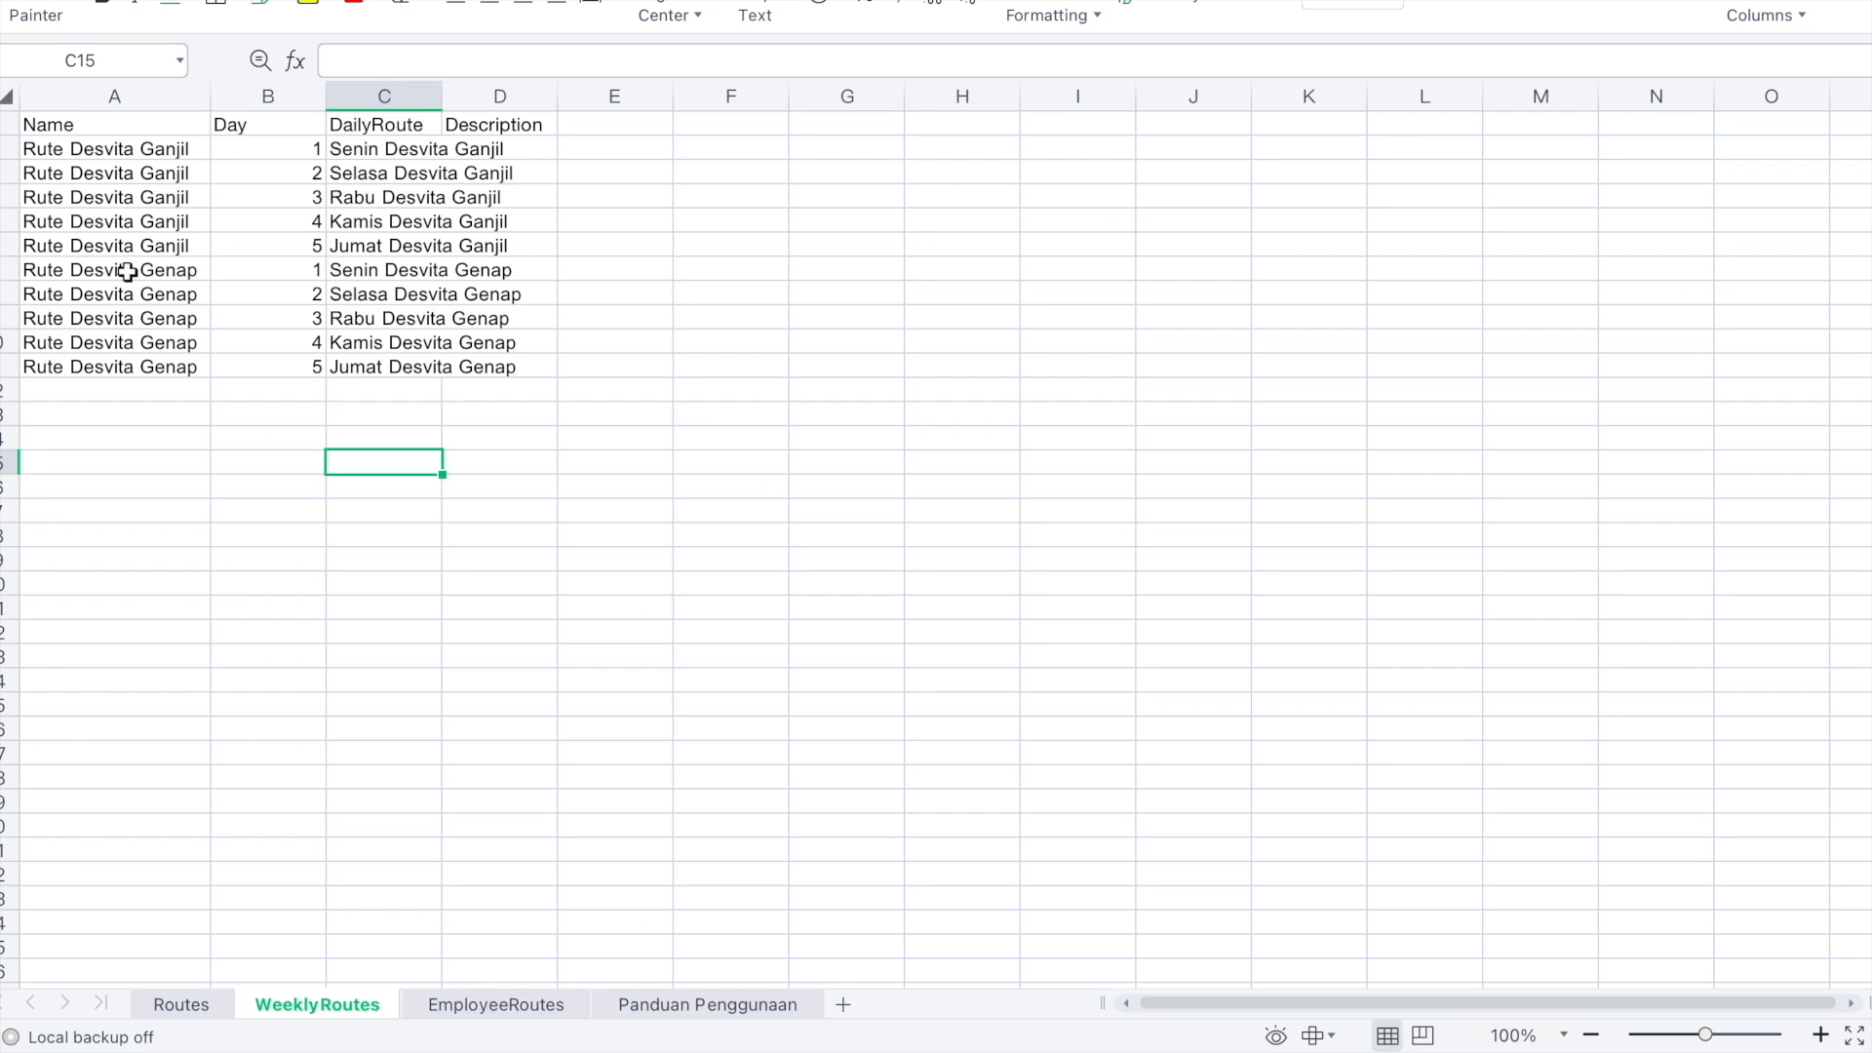
click(114, 155)
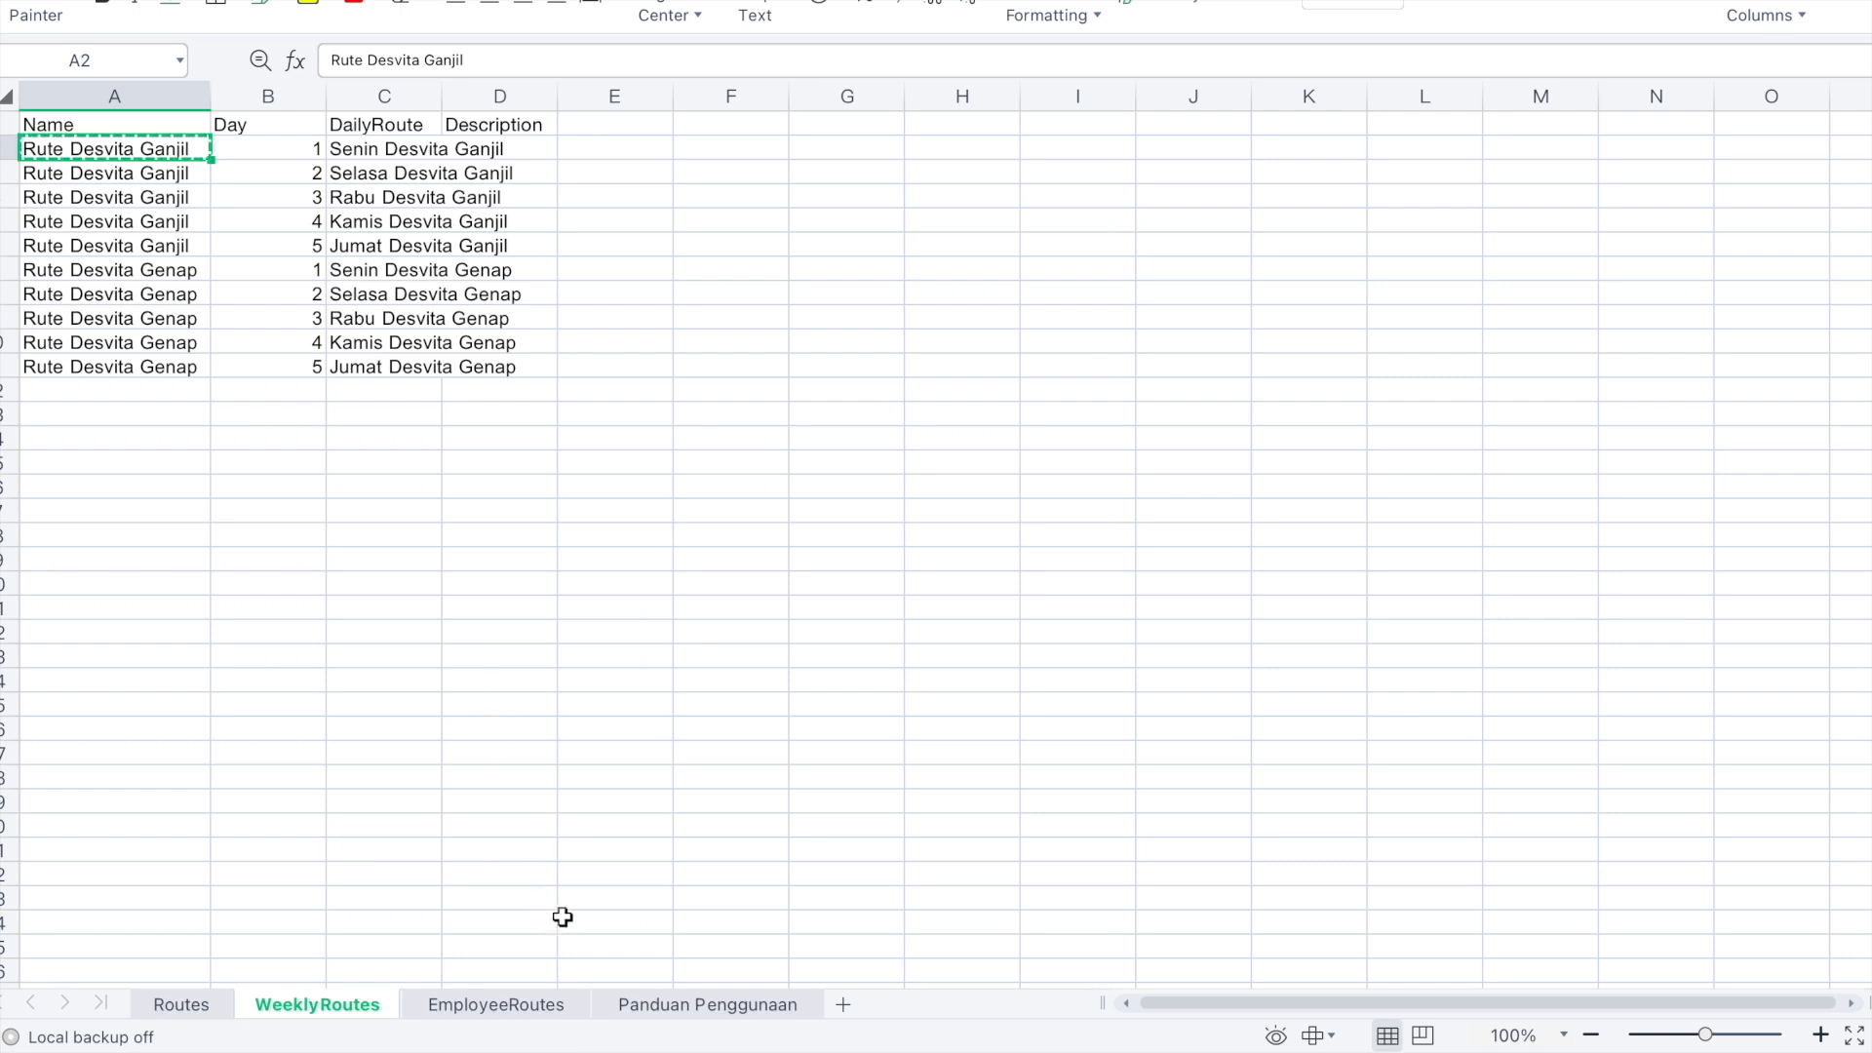
click(490, 1005)
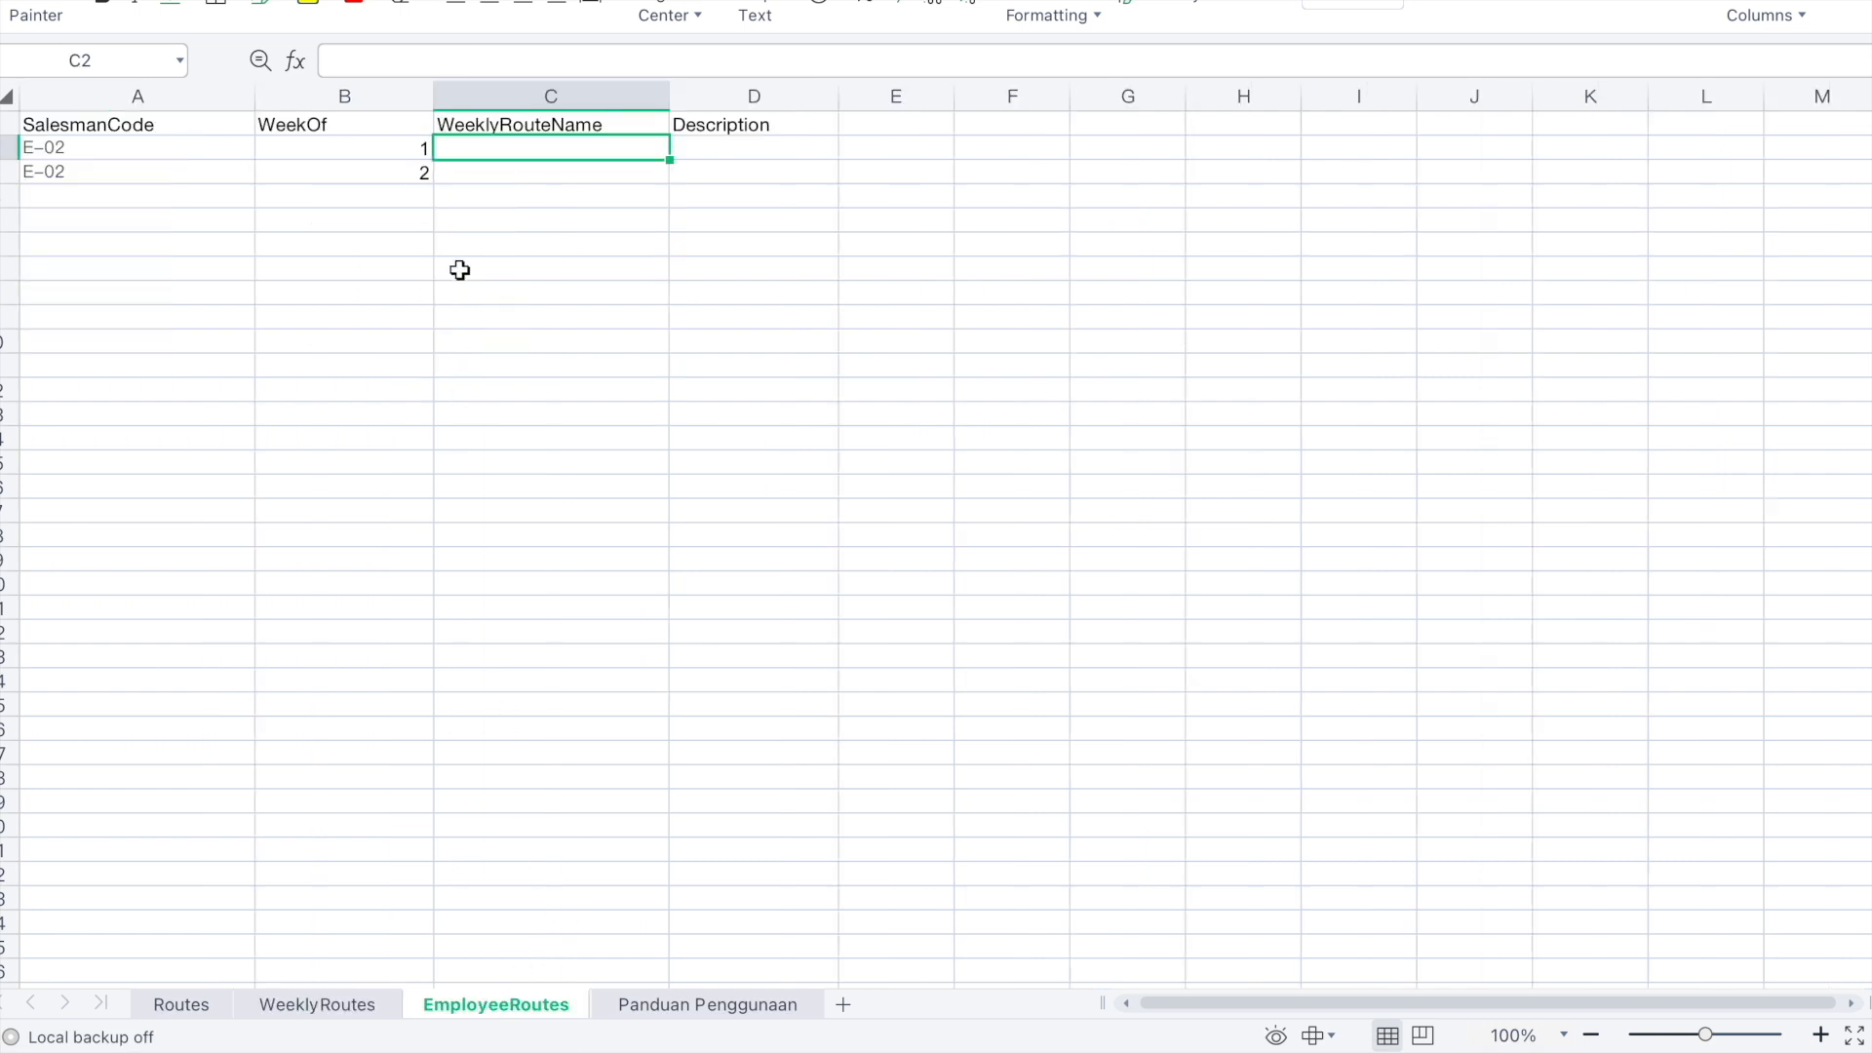
key(ctrl+v)
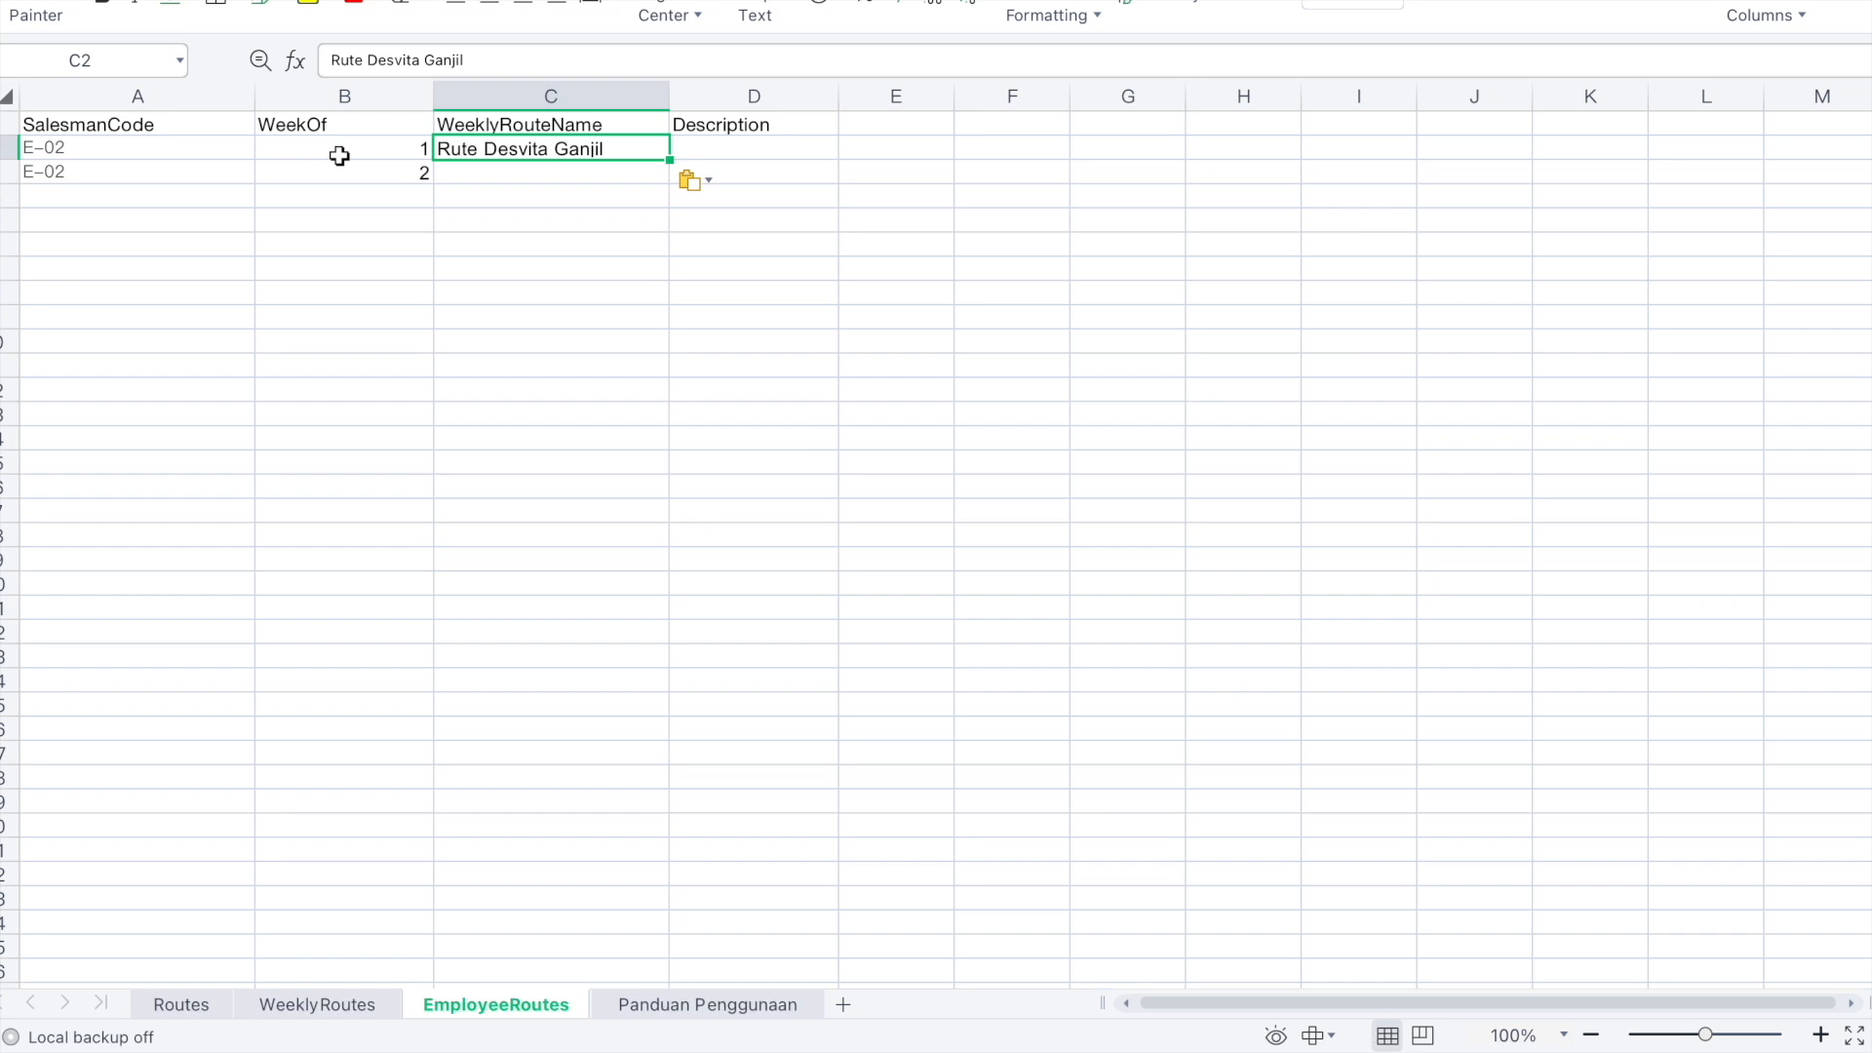
click(325, 1004)
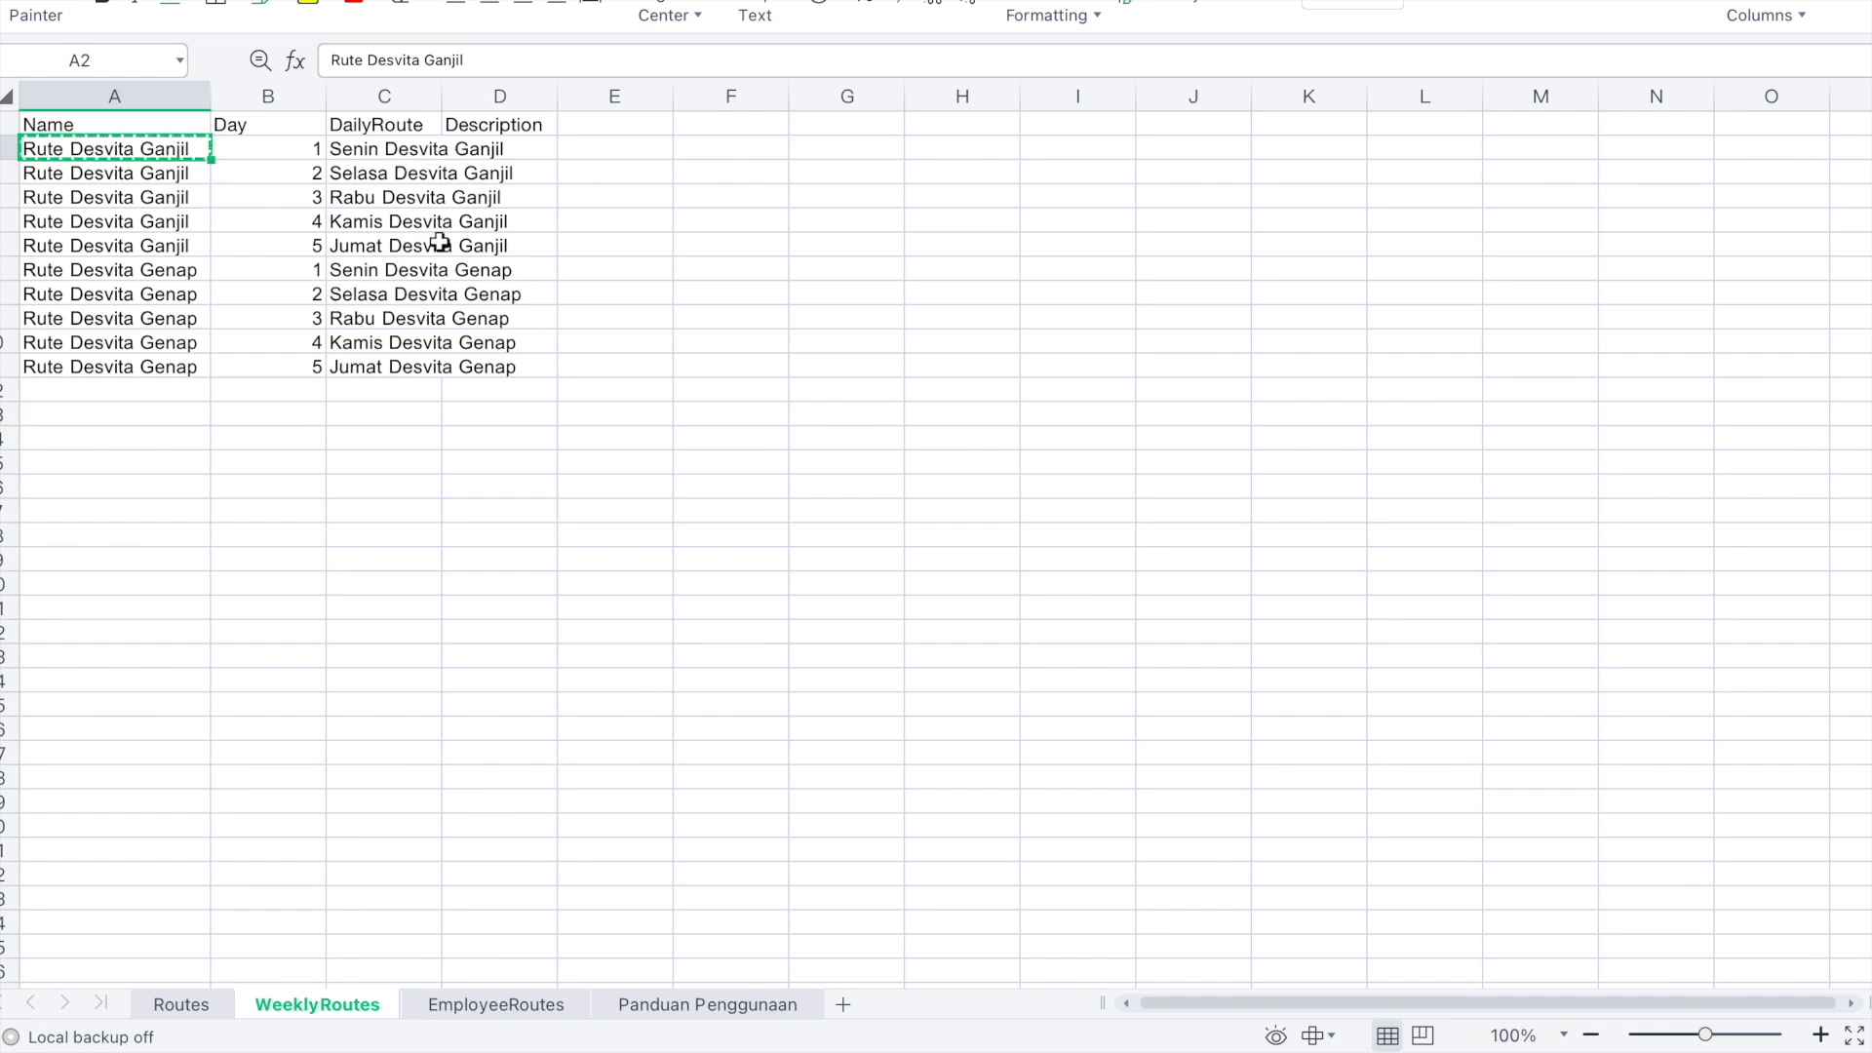
click(477, 1008)
key(ctrl+v)
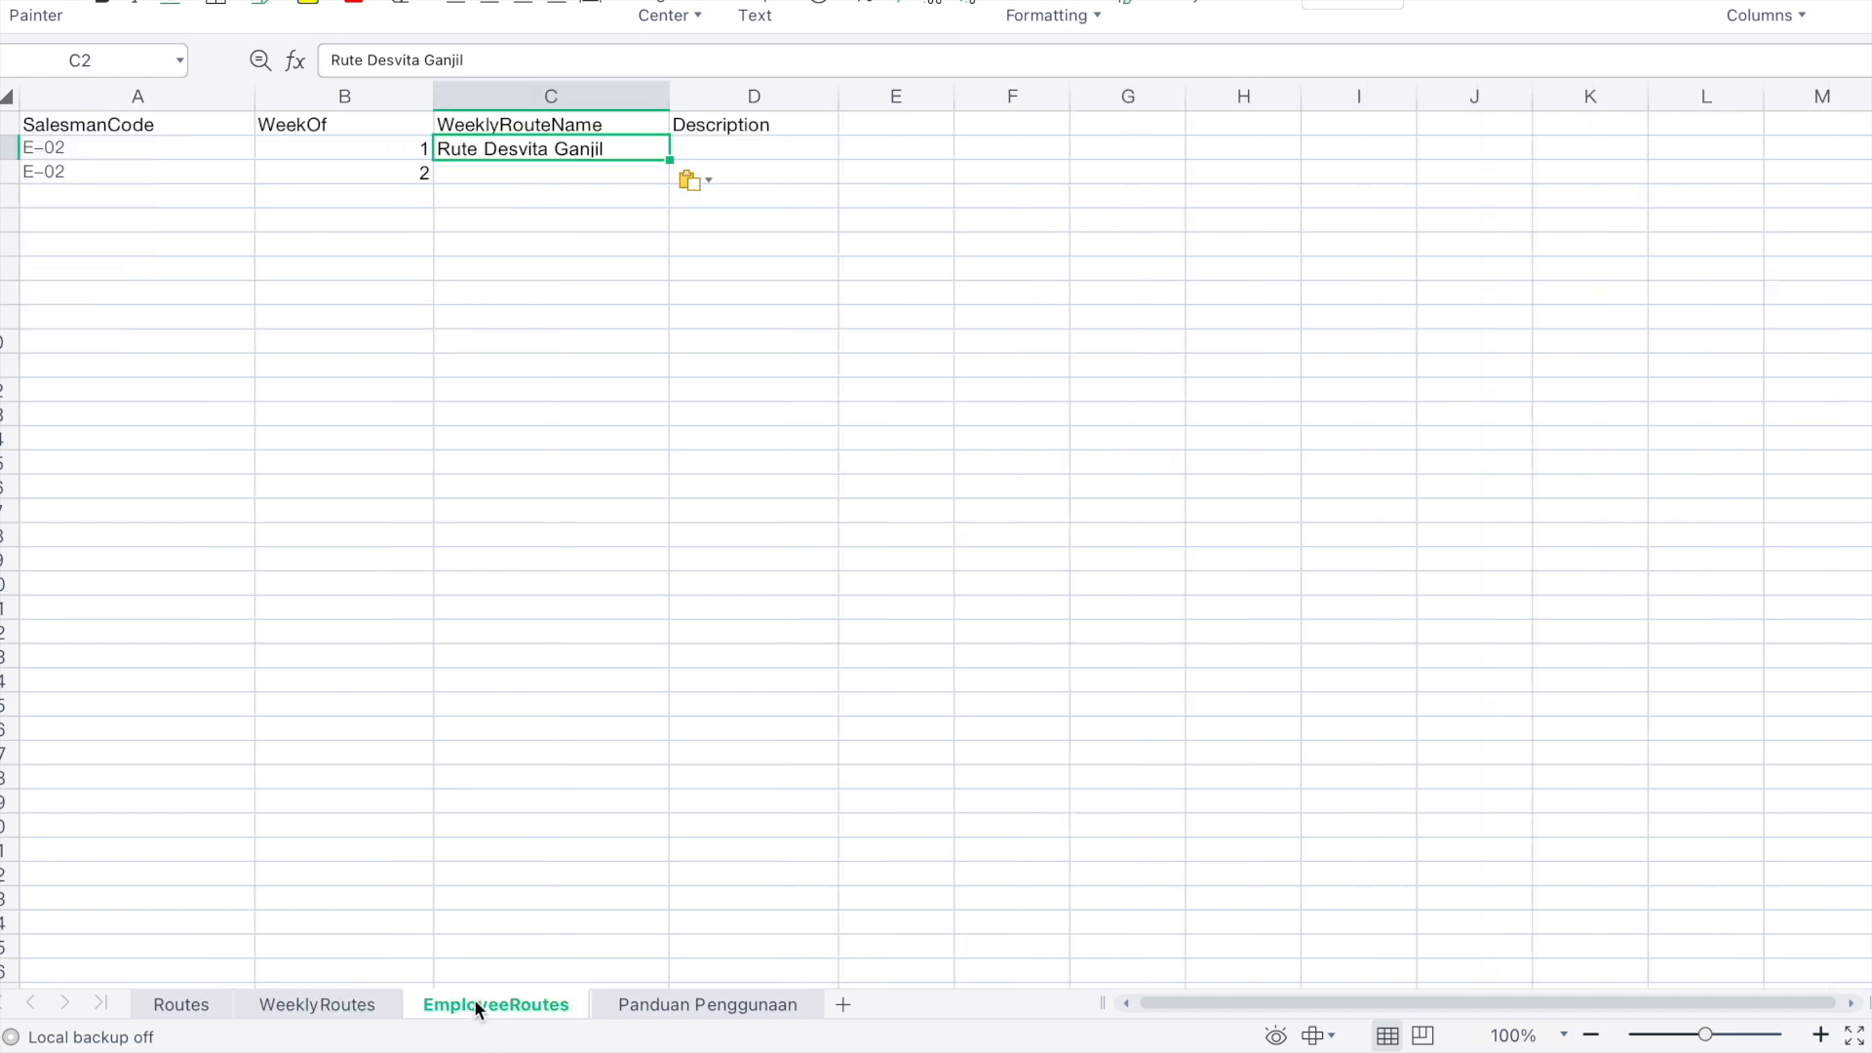
Copy the Genap weekly route name from A7 of the WeeklyRoutes sheet into WeeklyRouteName cell C3 of EmployeeRoutes
click(472, 191)
click(454, 172)
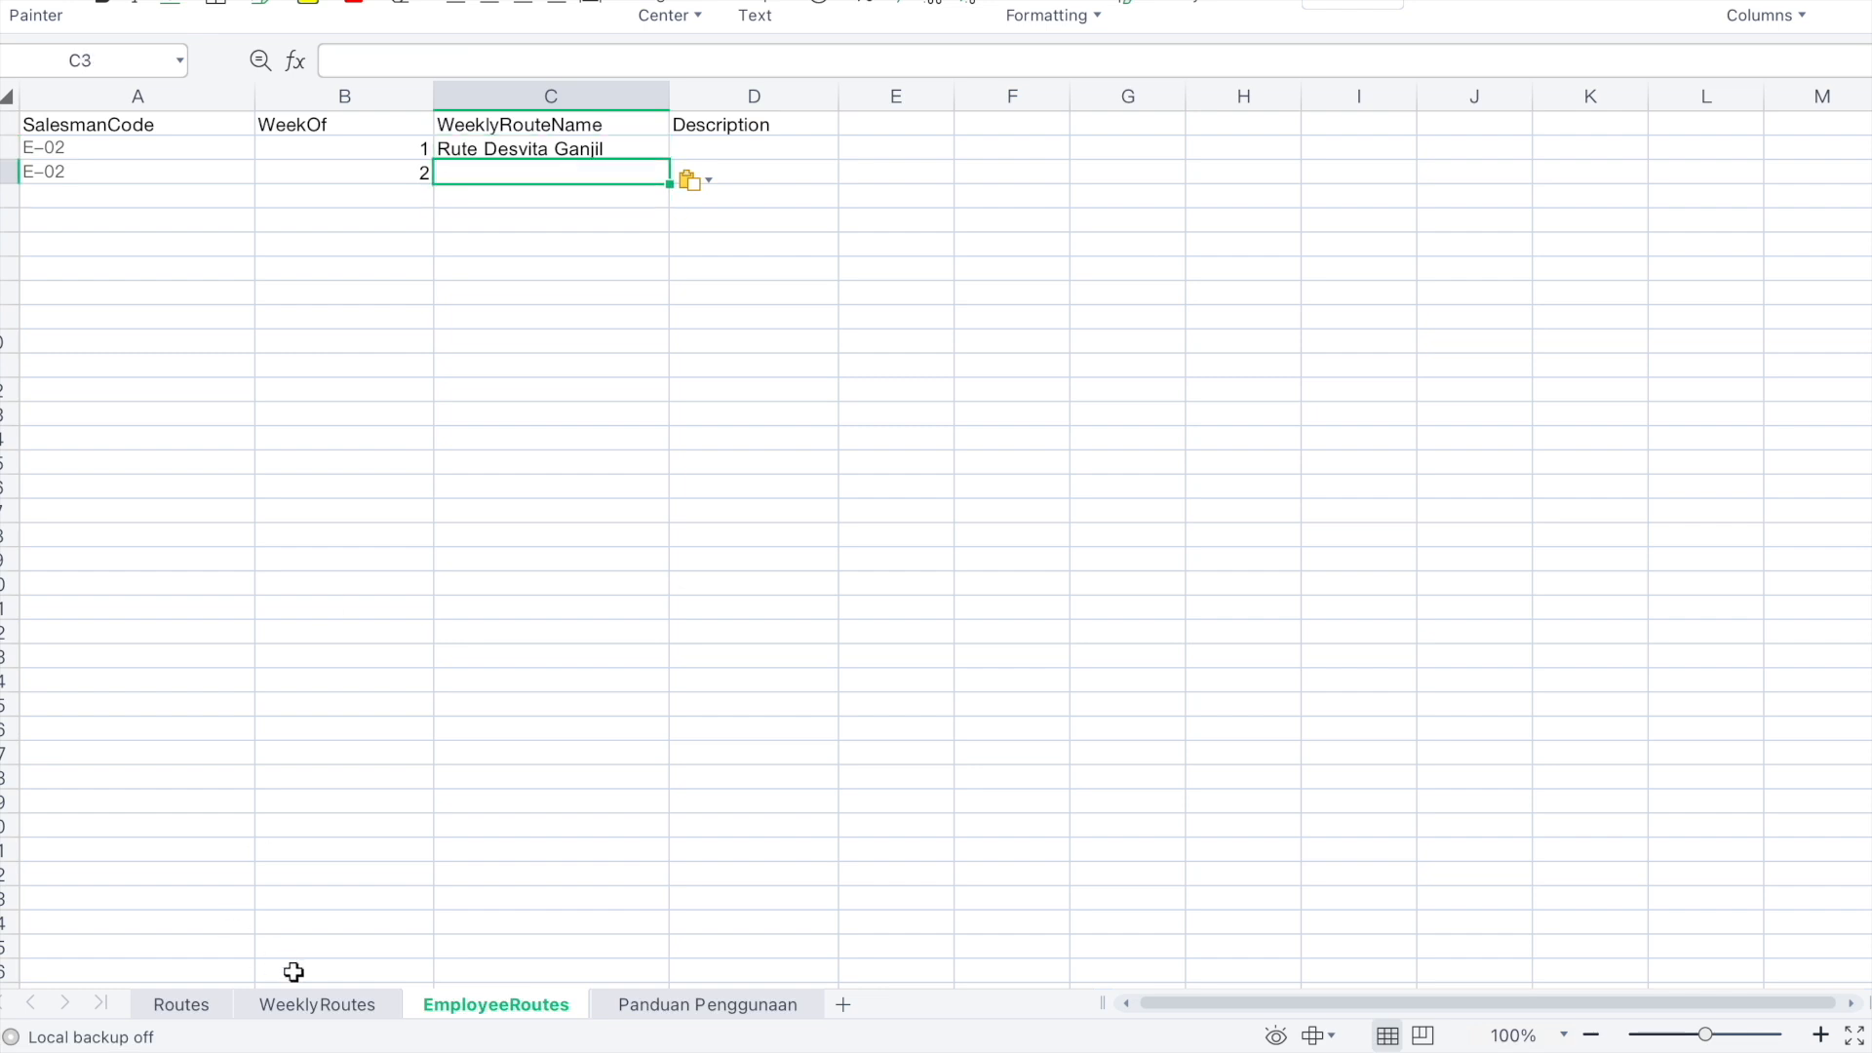
click(313, 1006)
click(166, 277)
key(ctrl+c)
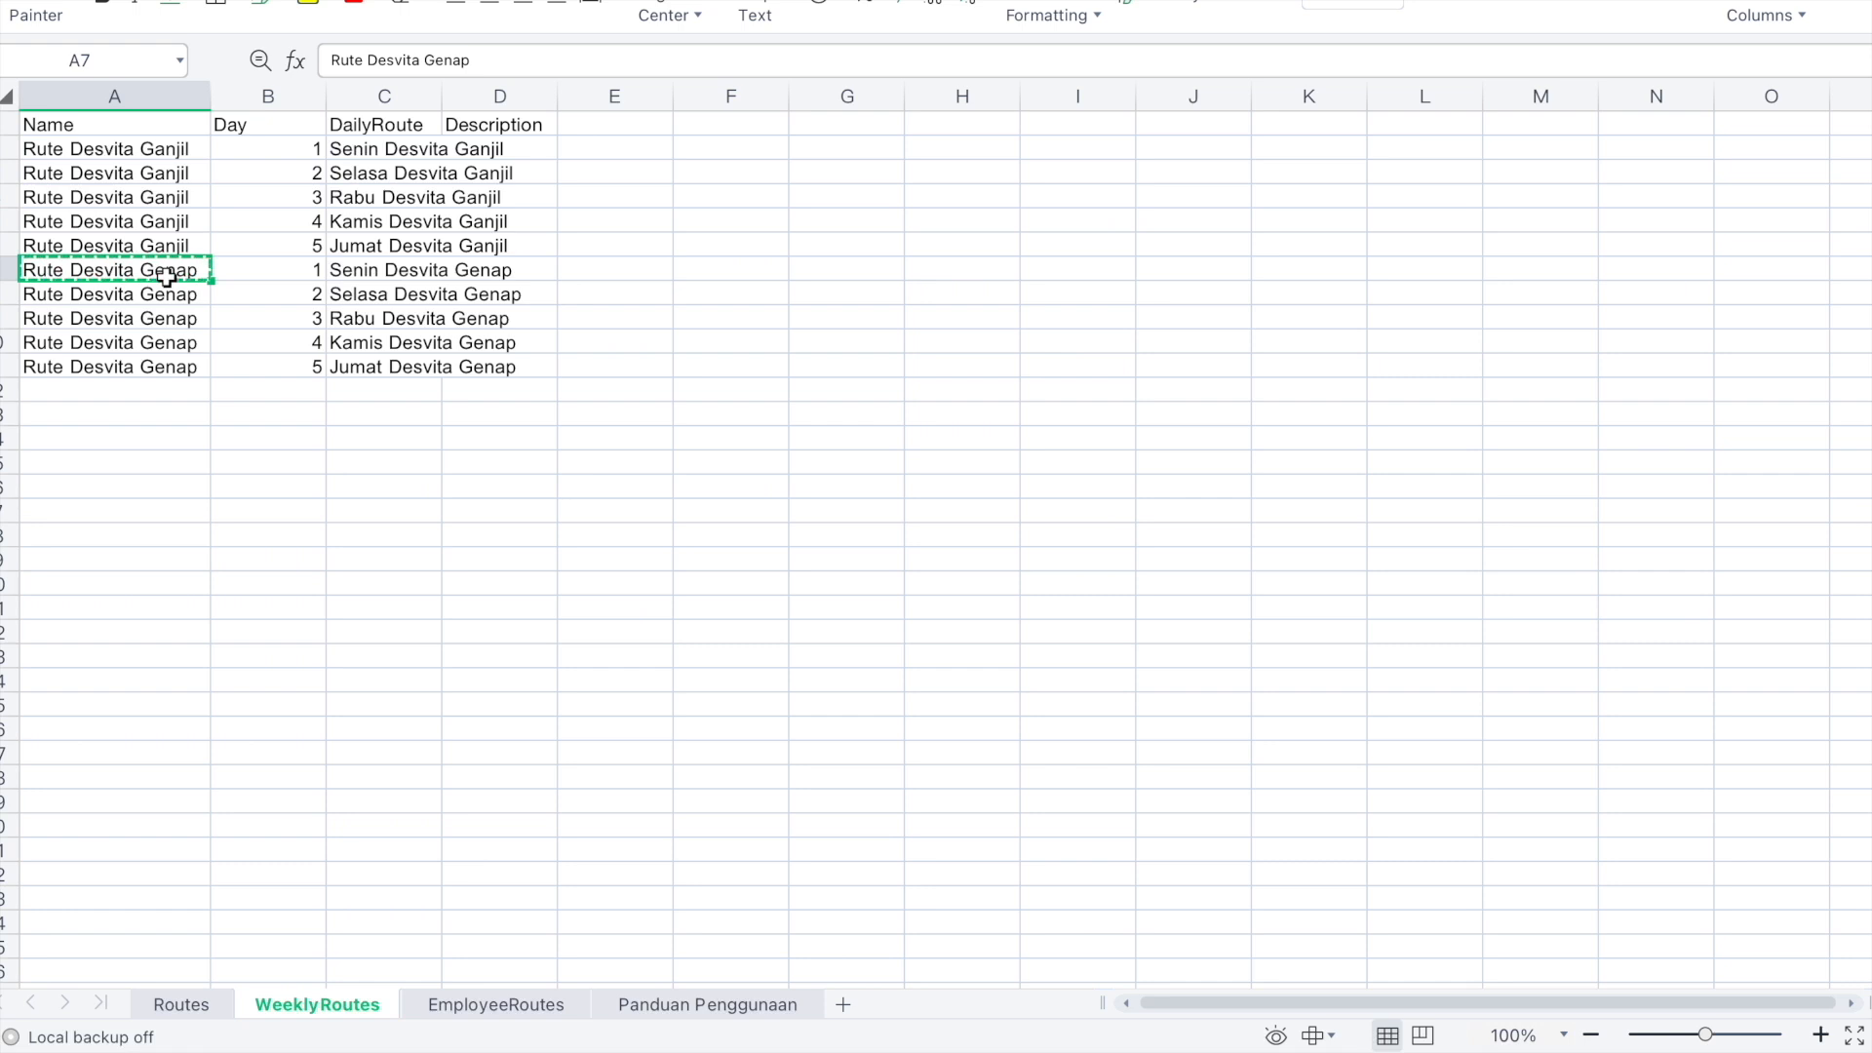
click(466, 1007)
key(ctrl+v)
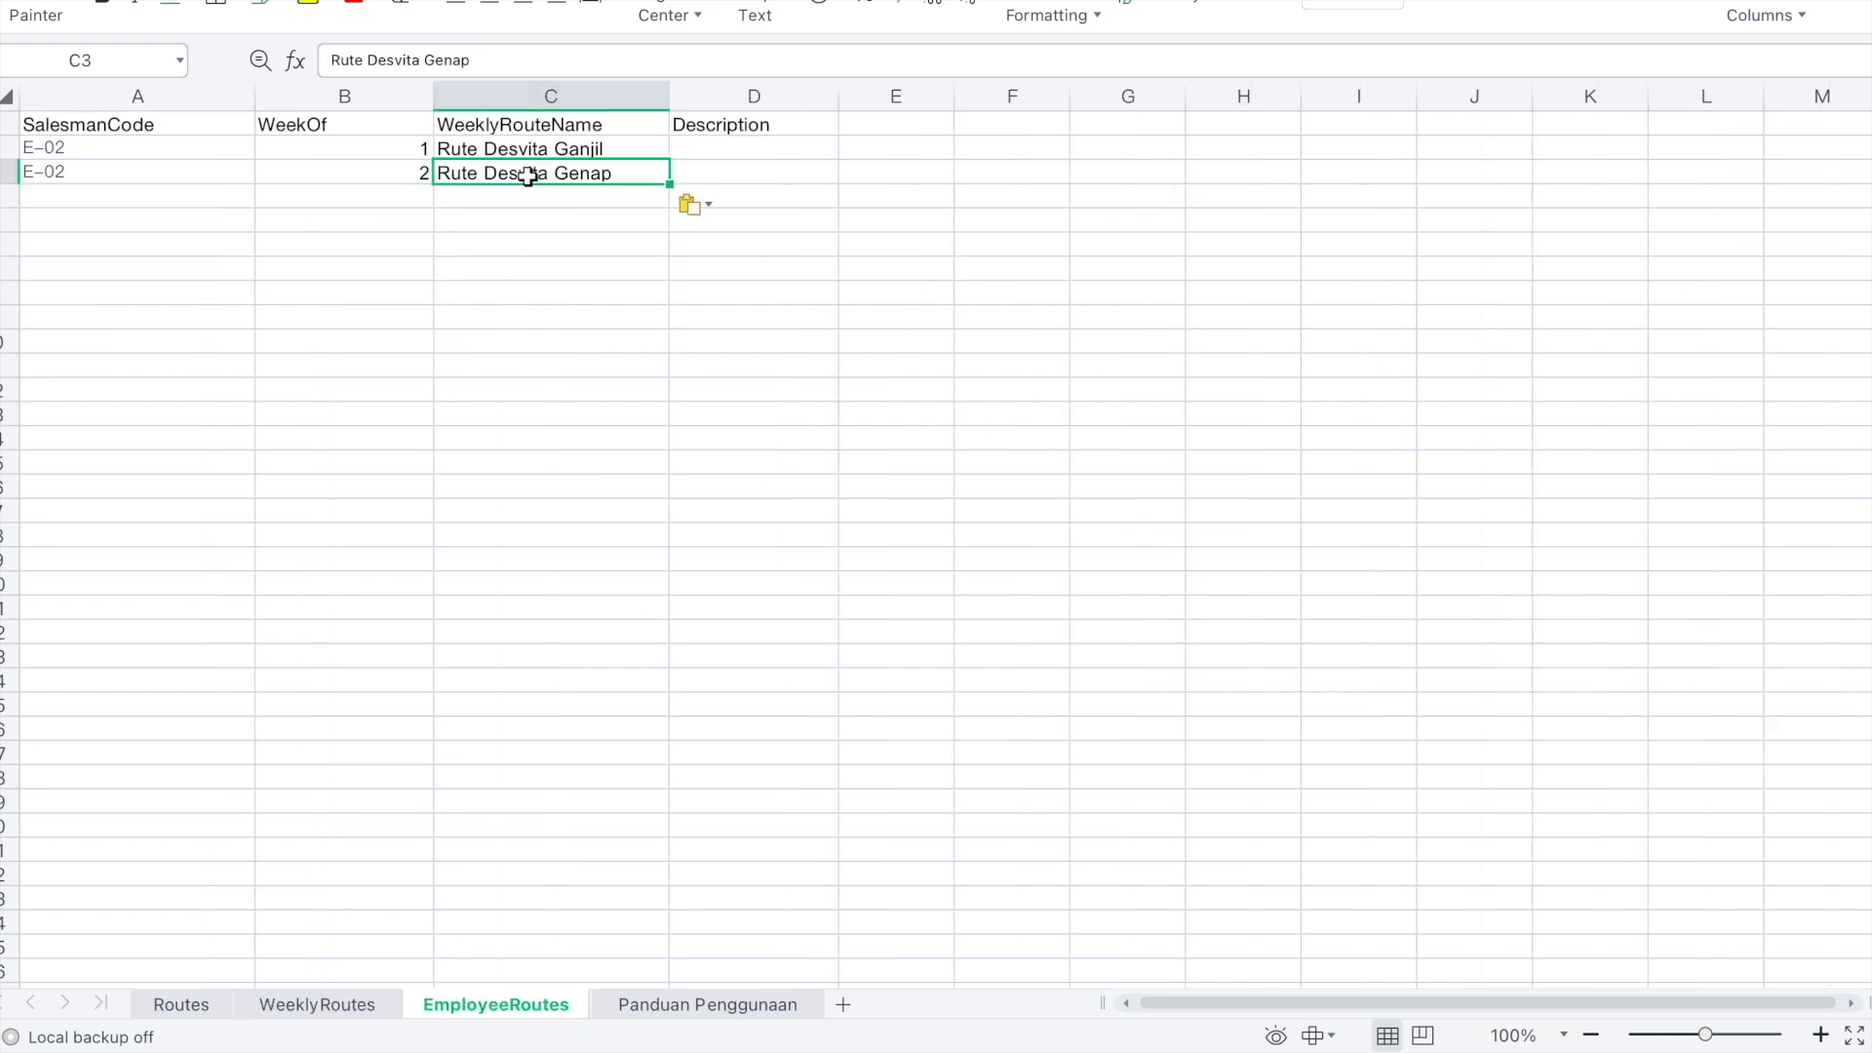
click(604, 282)
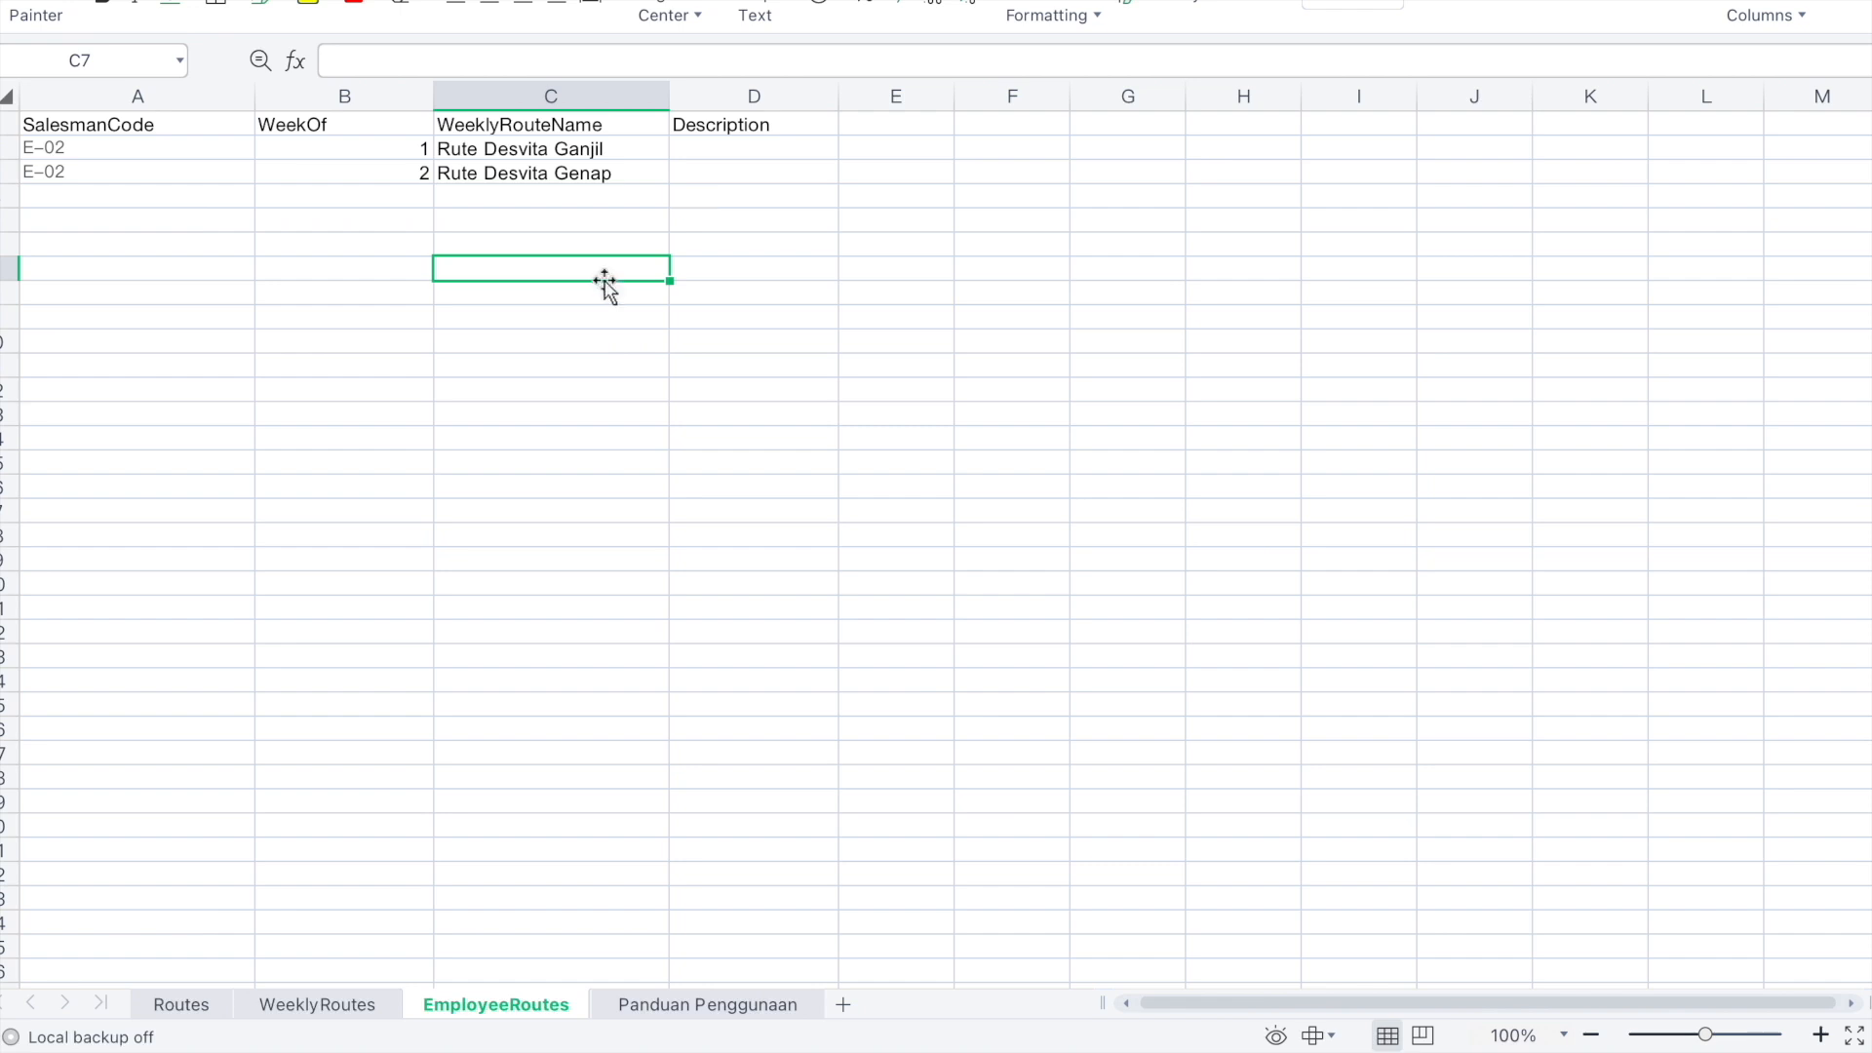
Switch to Simplidots, import the file Template Routes - SimpliDOTS (4).xlsx into route management, and check the E-02 row of the weekly route table
key(ctrl+Right)
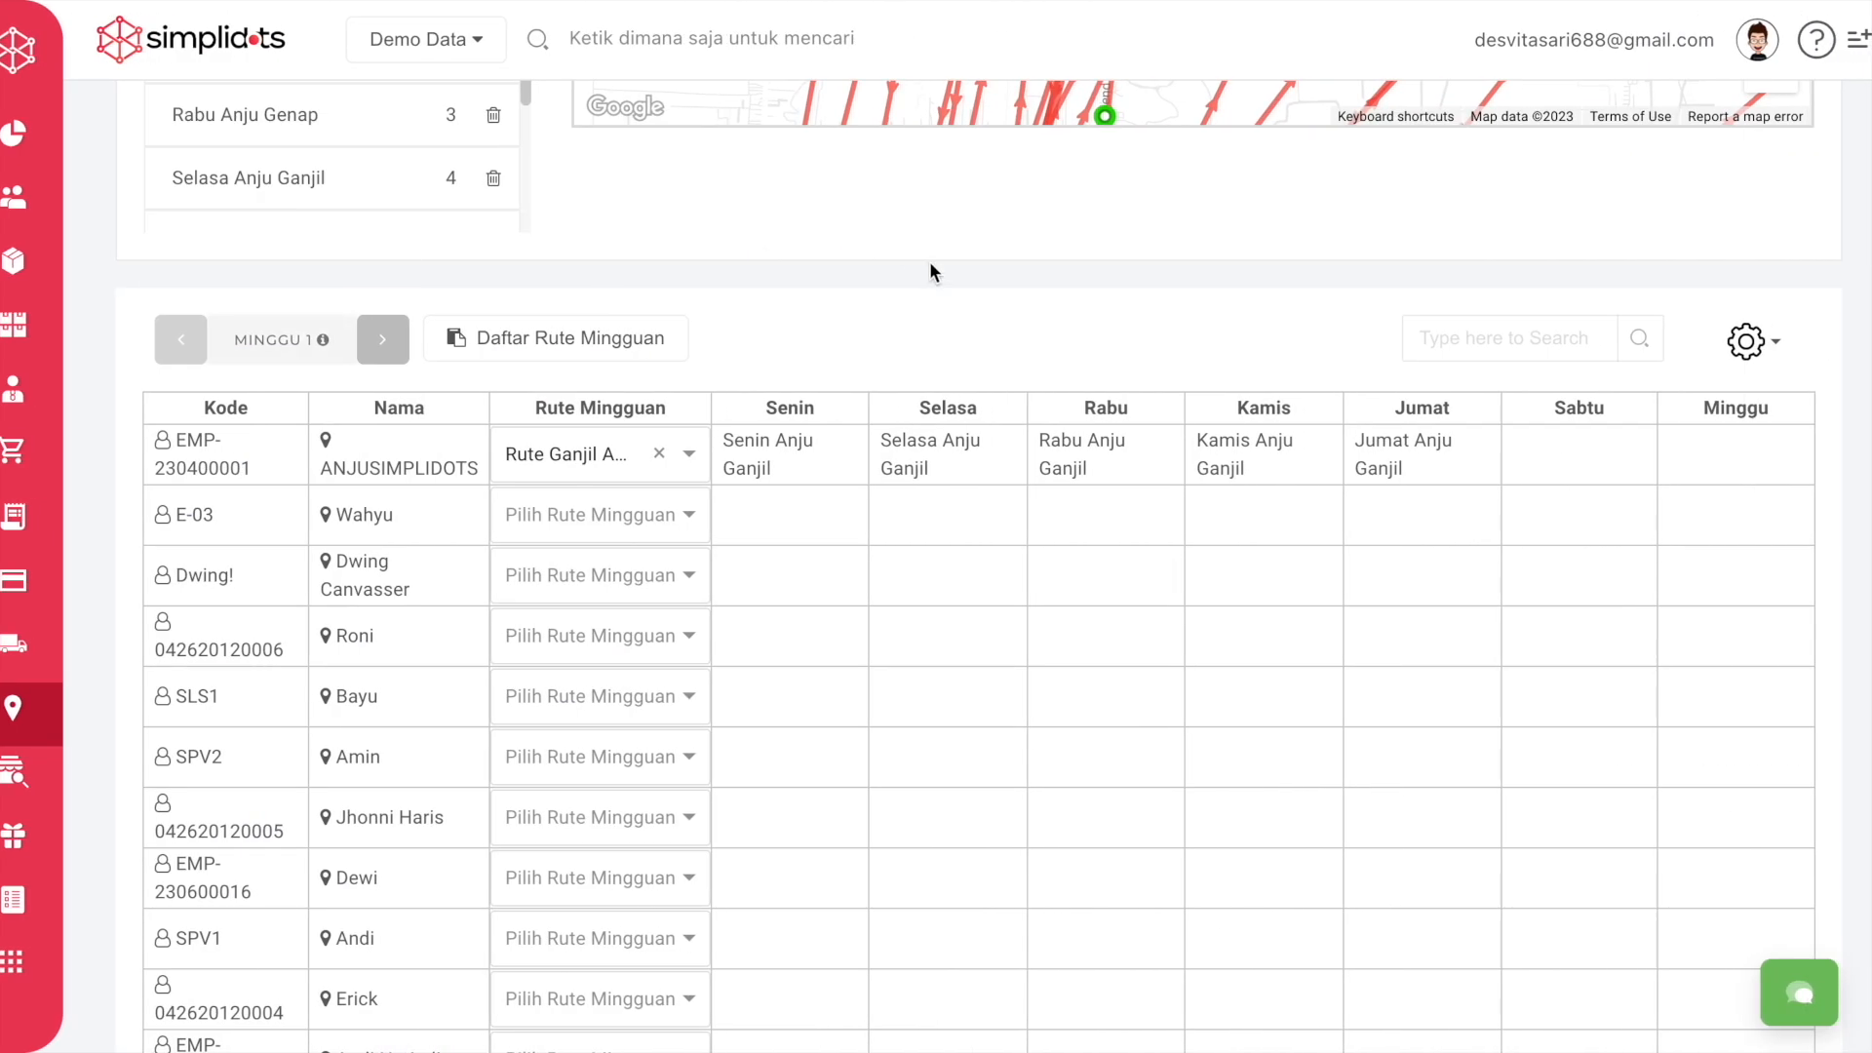
click(1749, 343)
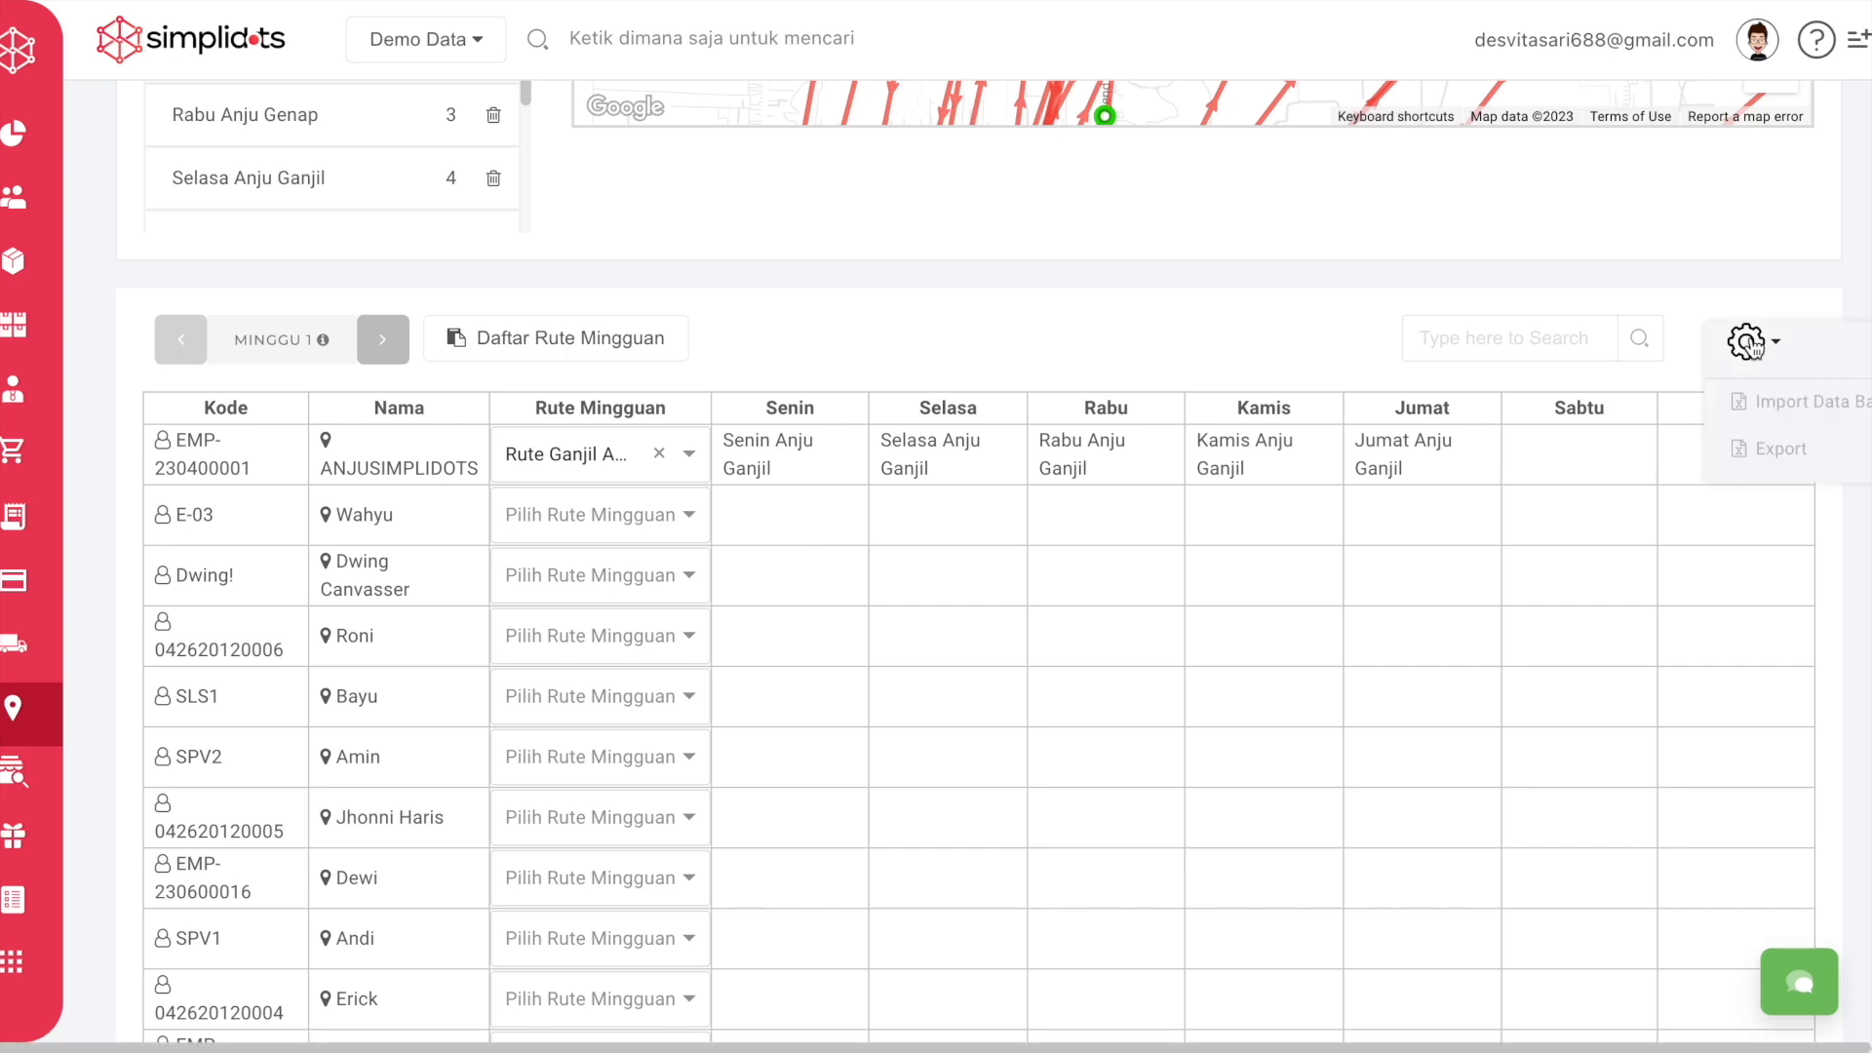
click(1809, 401)
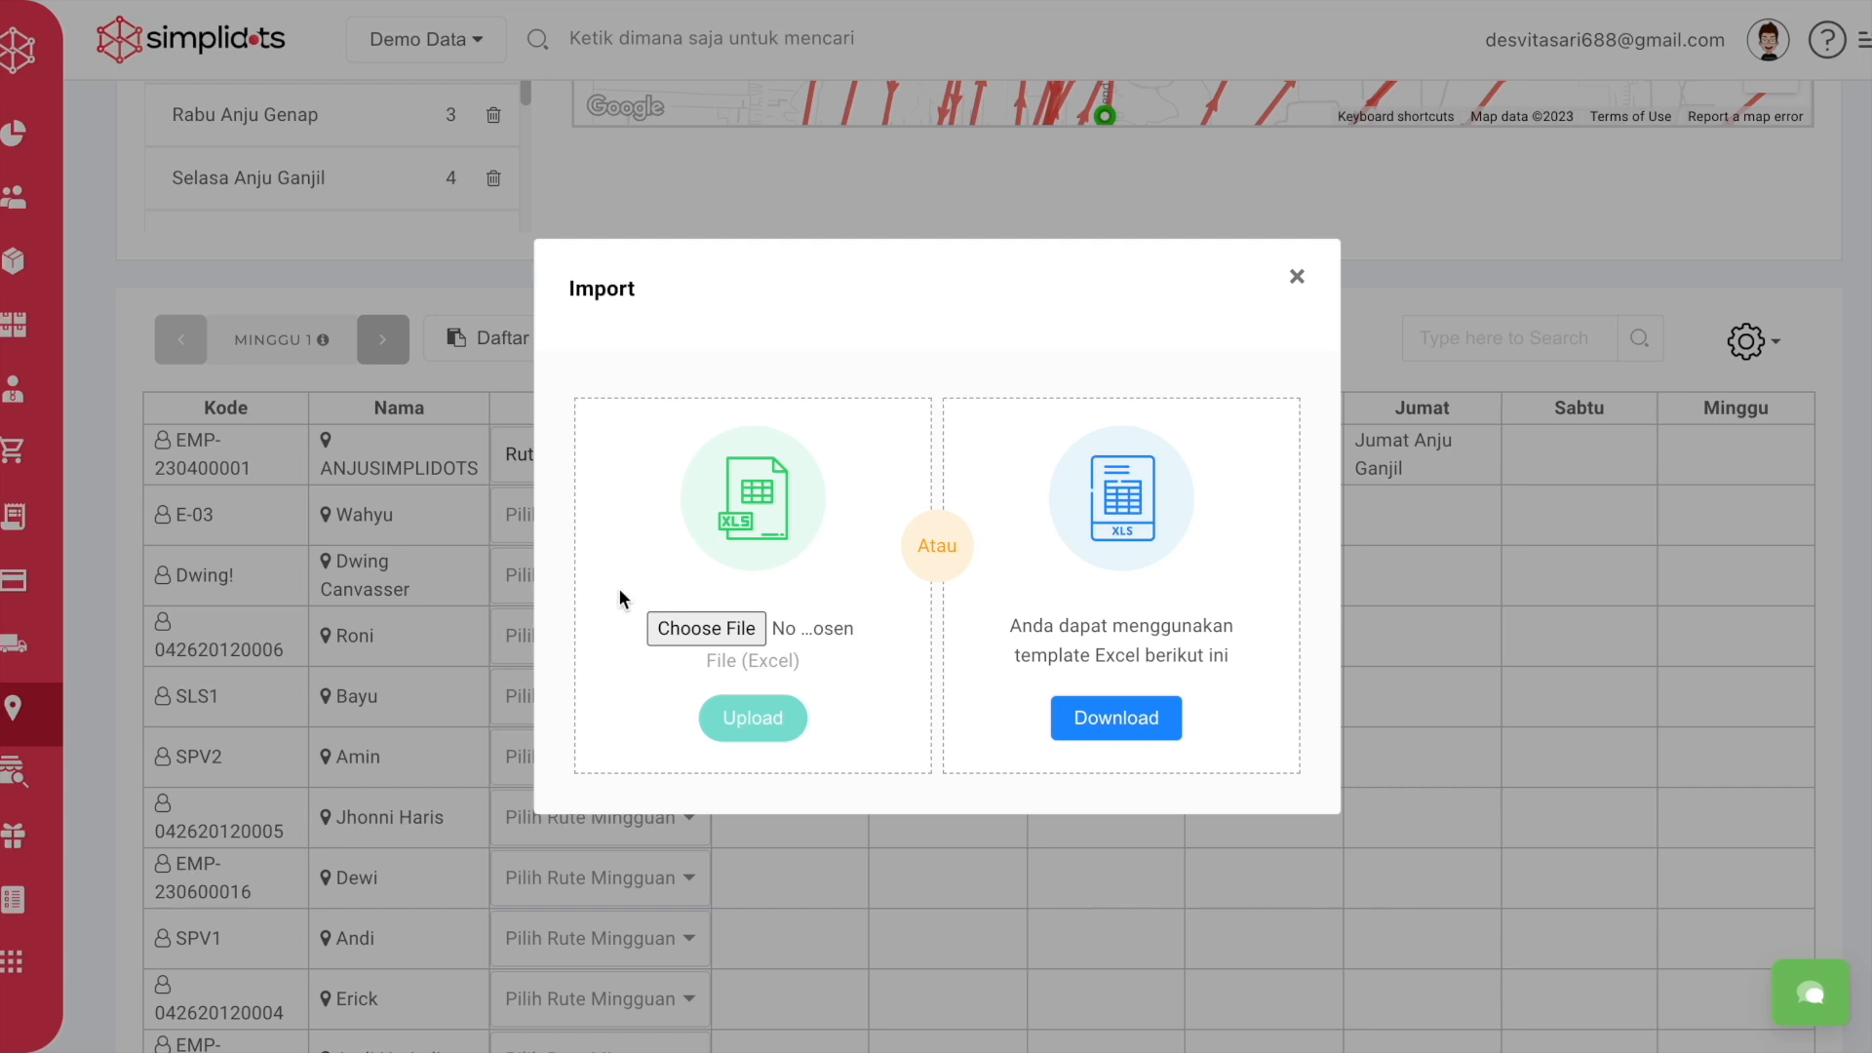
click(681, 629)
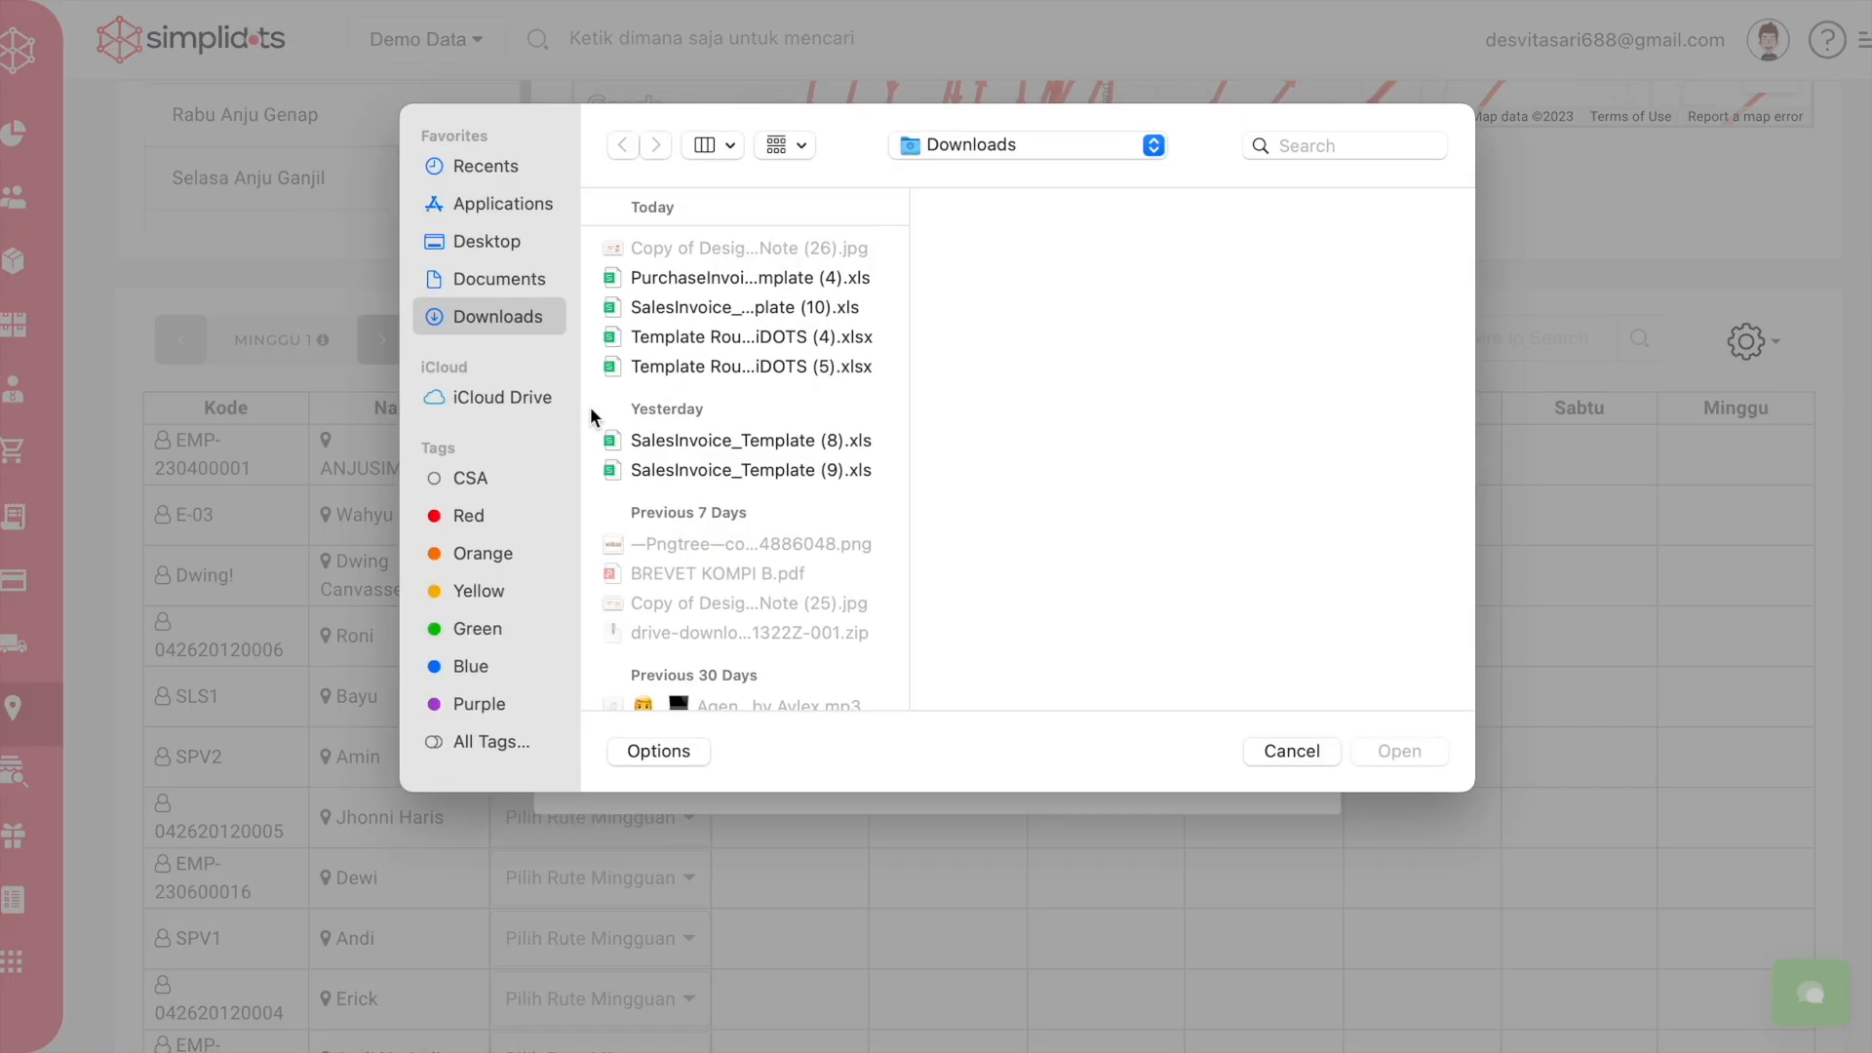
click(654, 342)
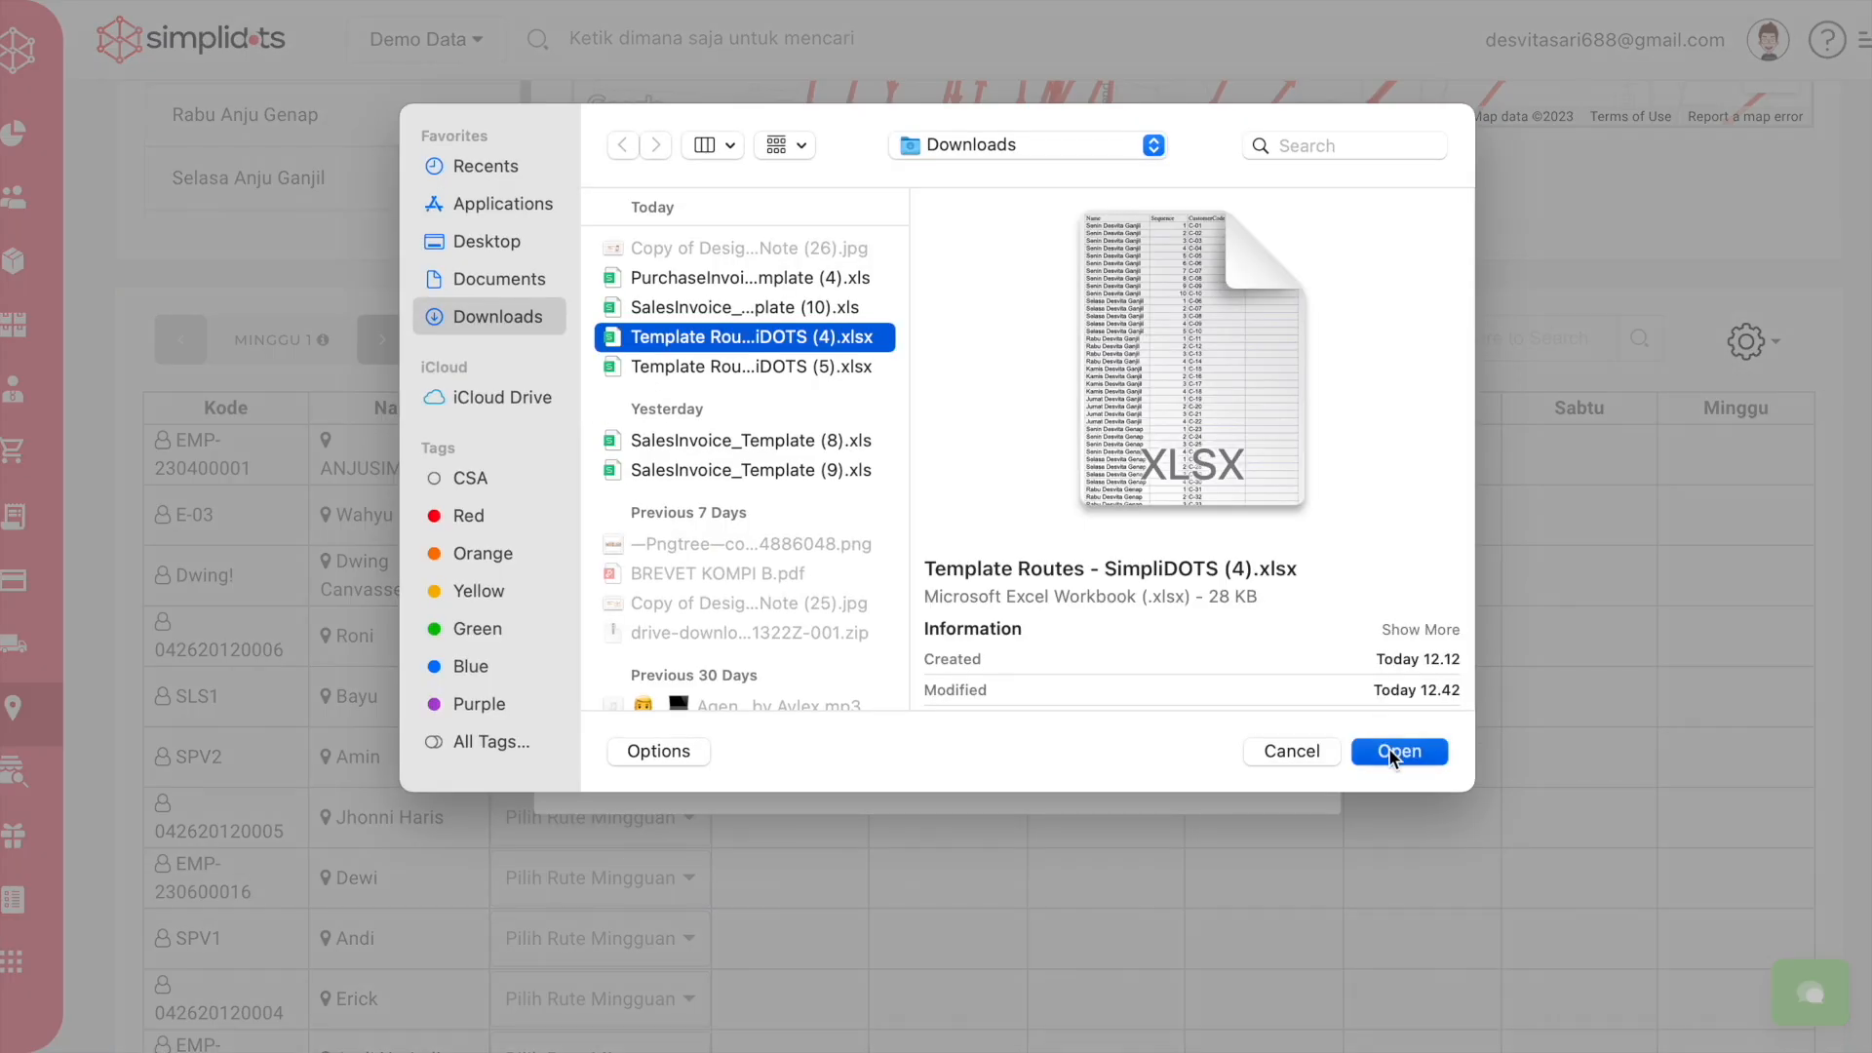
click(1398, 750)
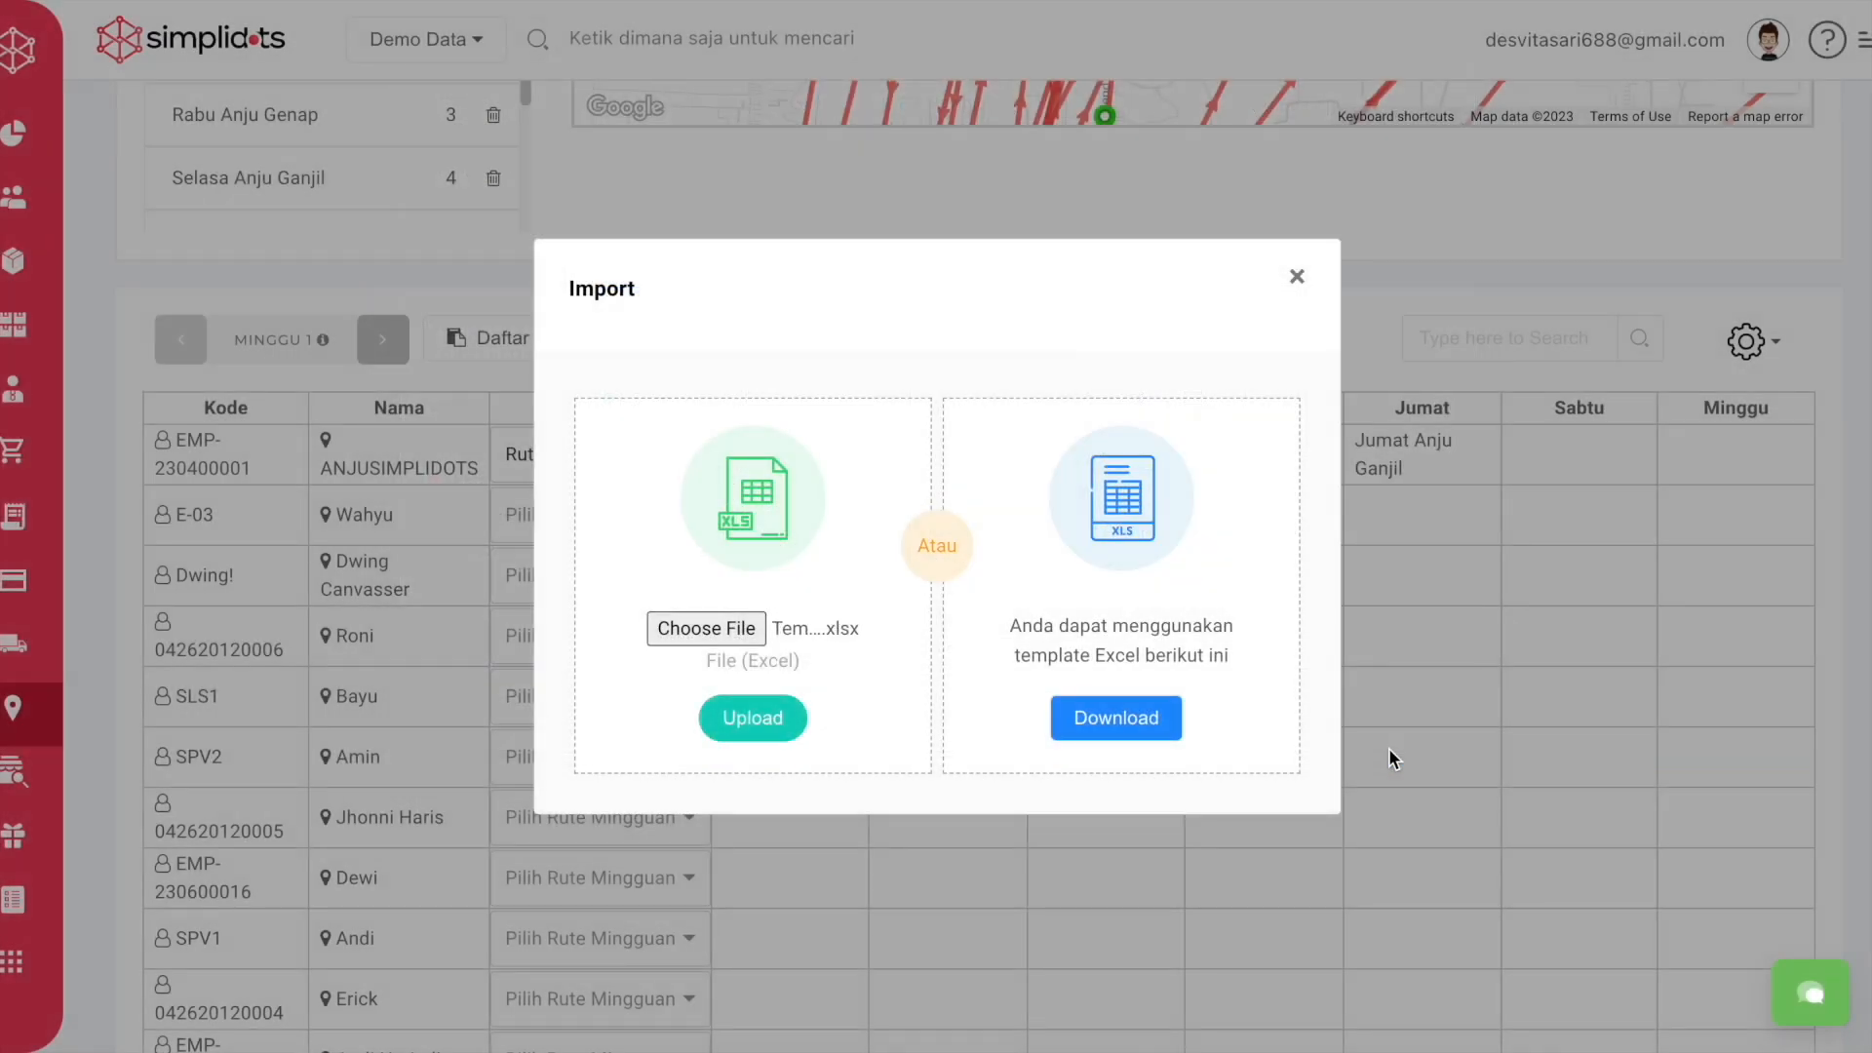
click(773, 719)
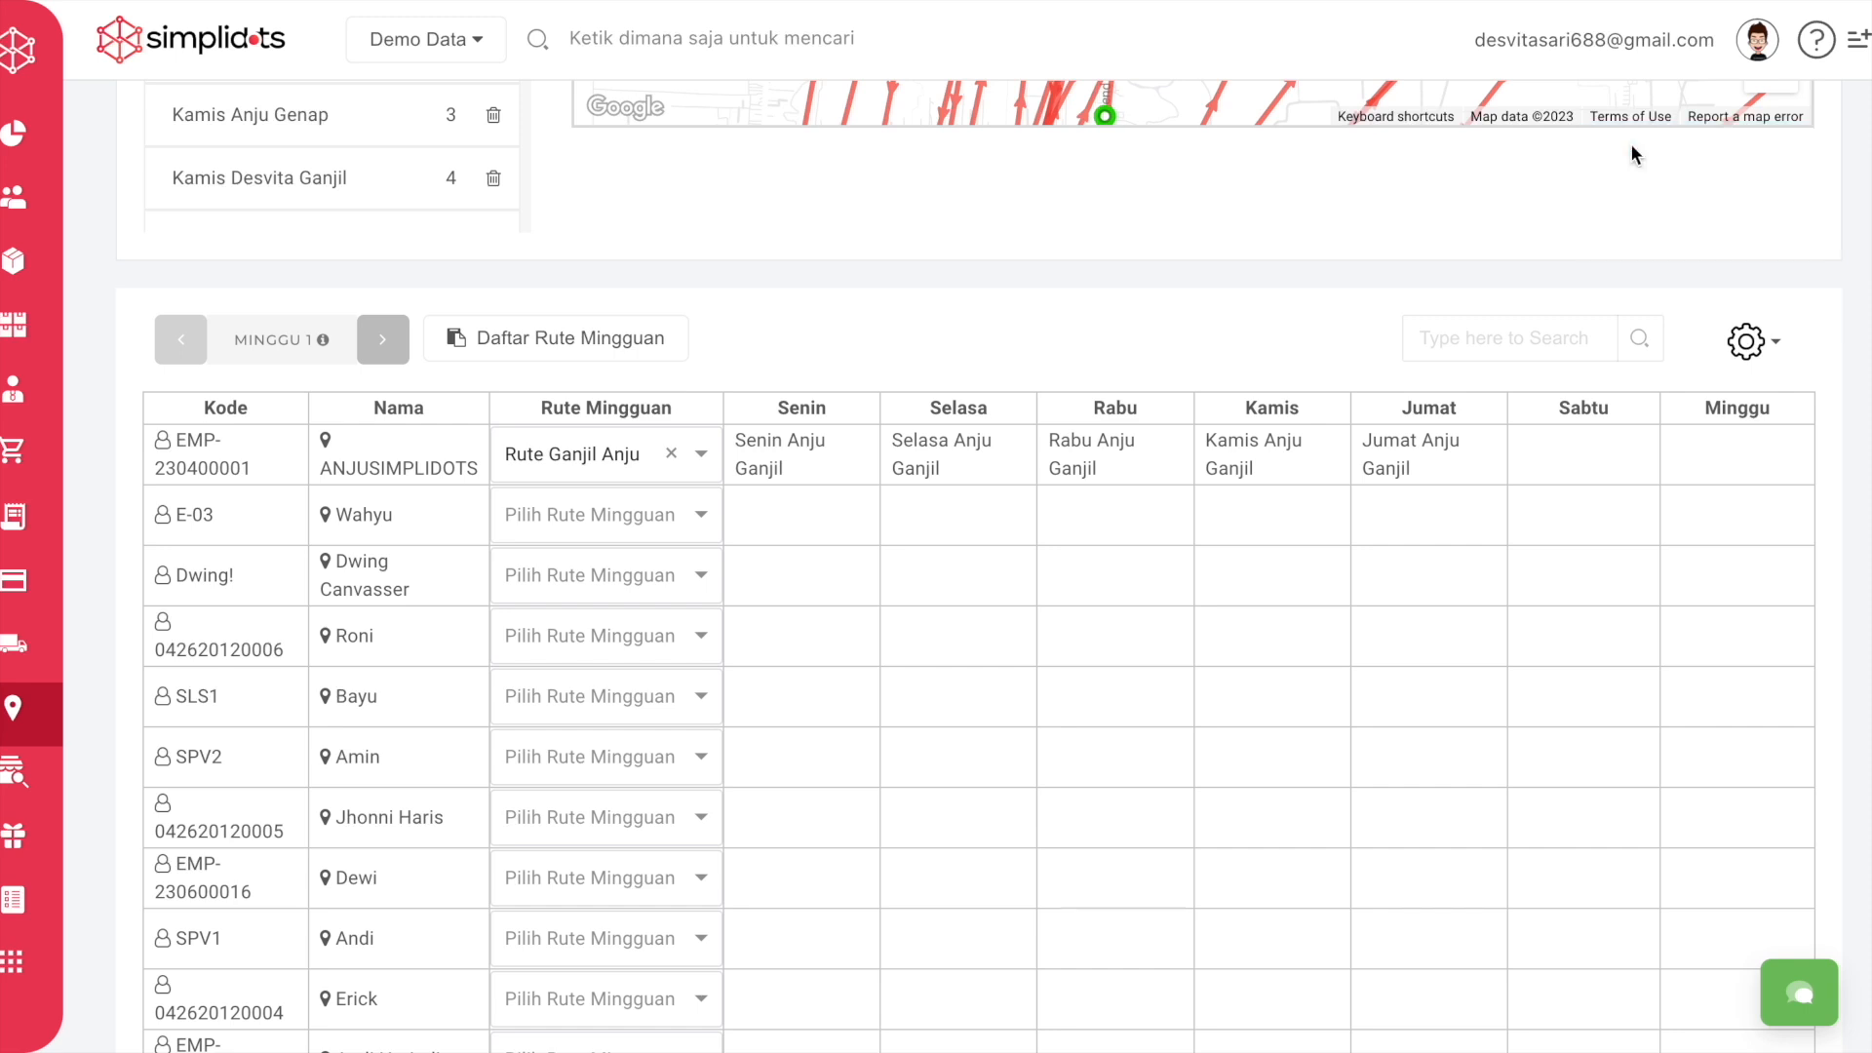
scroll(1596, 186, down, 7)
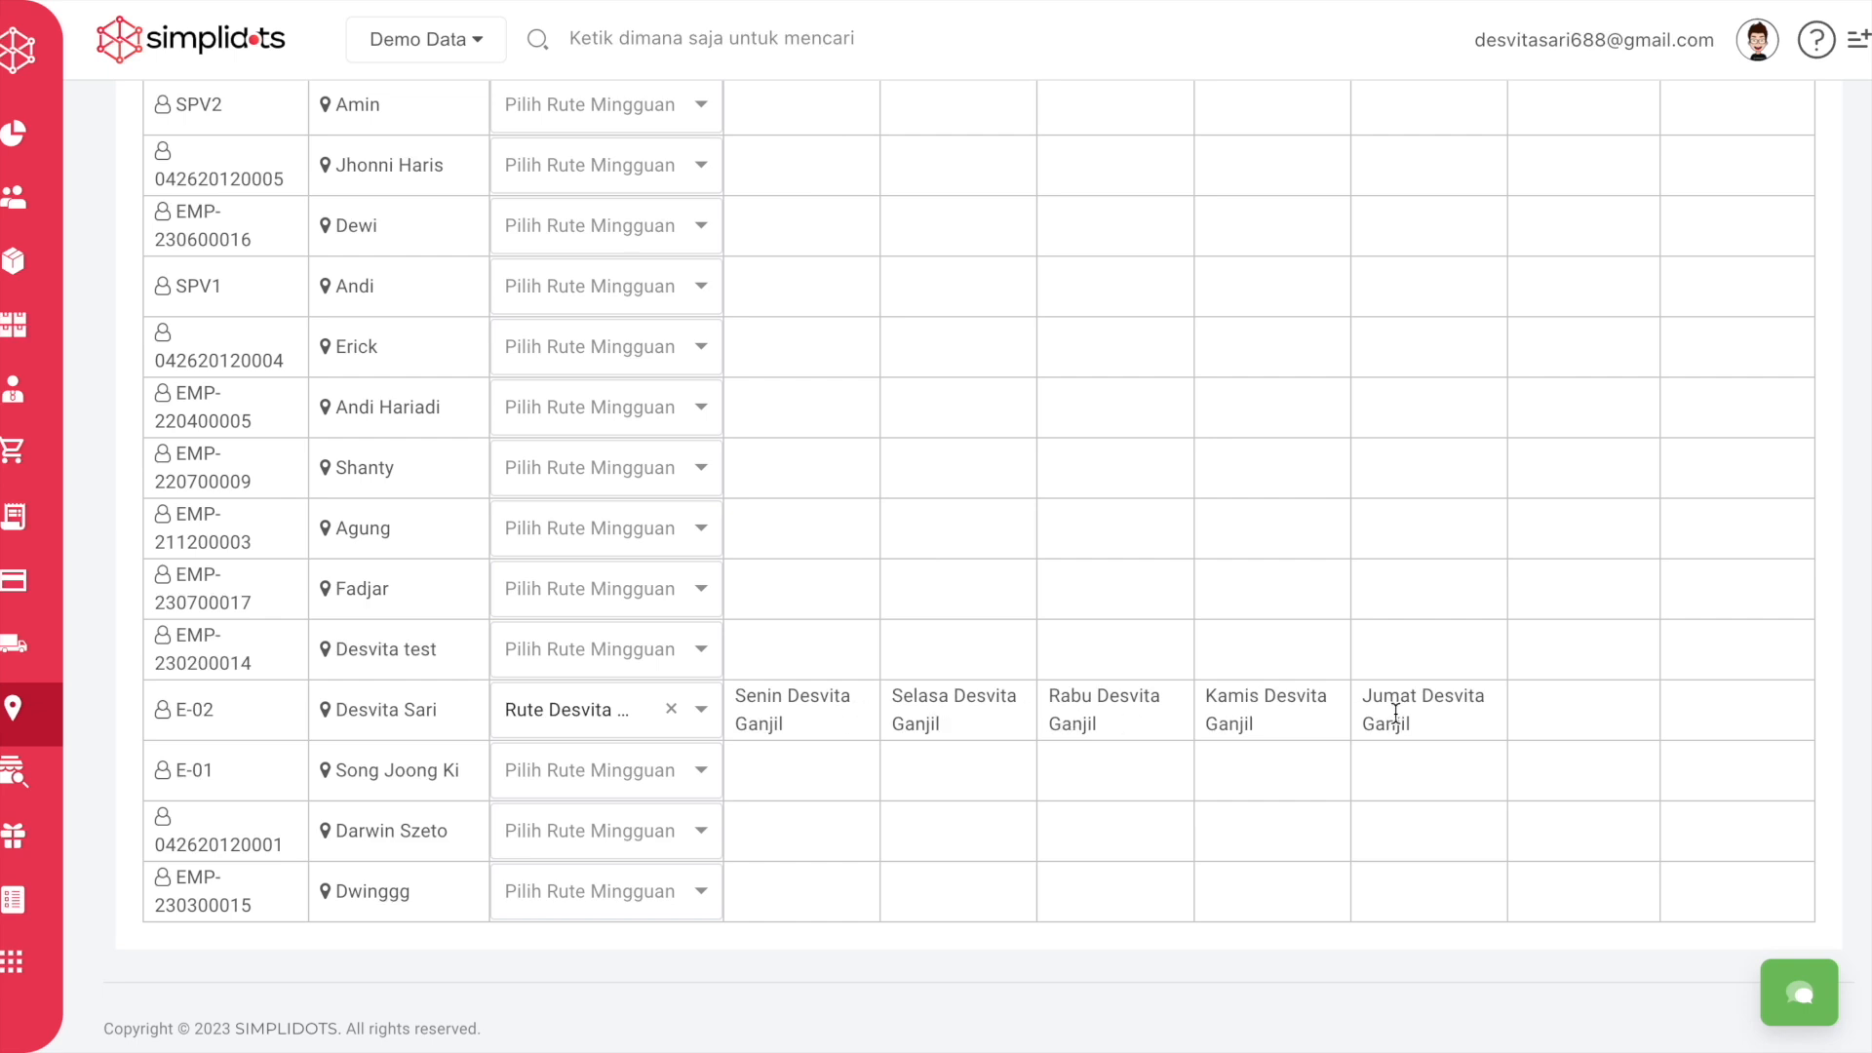
Switch the weekly route table to Minggu 2 and check the daily routes in the E-02 row
scroll(814, 716, up, 10)
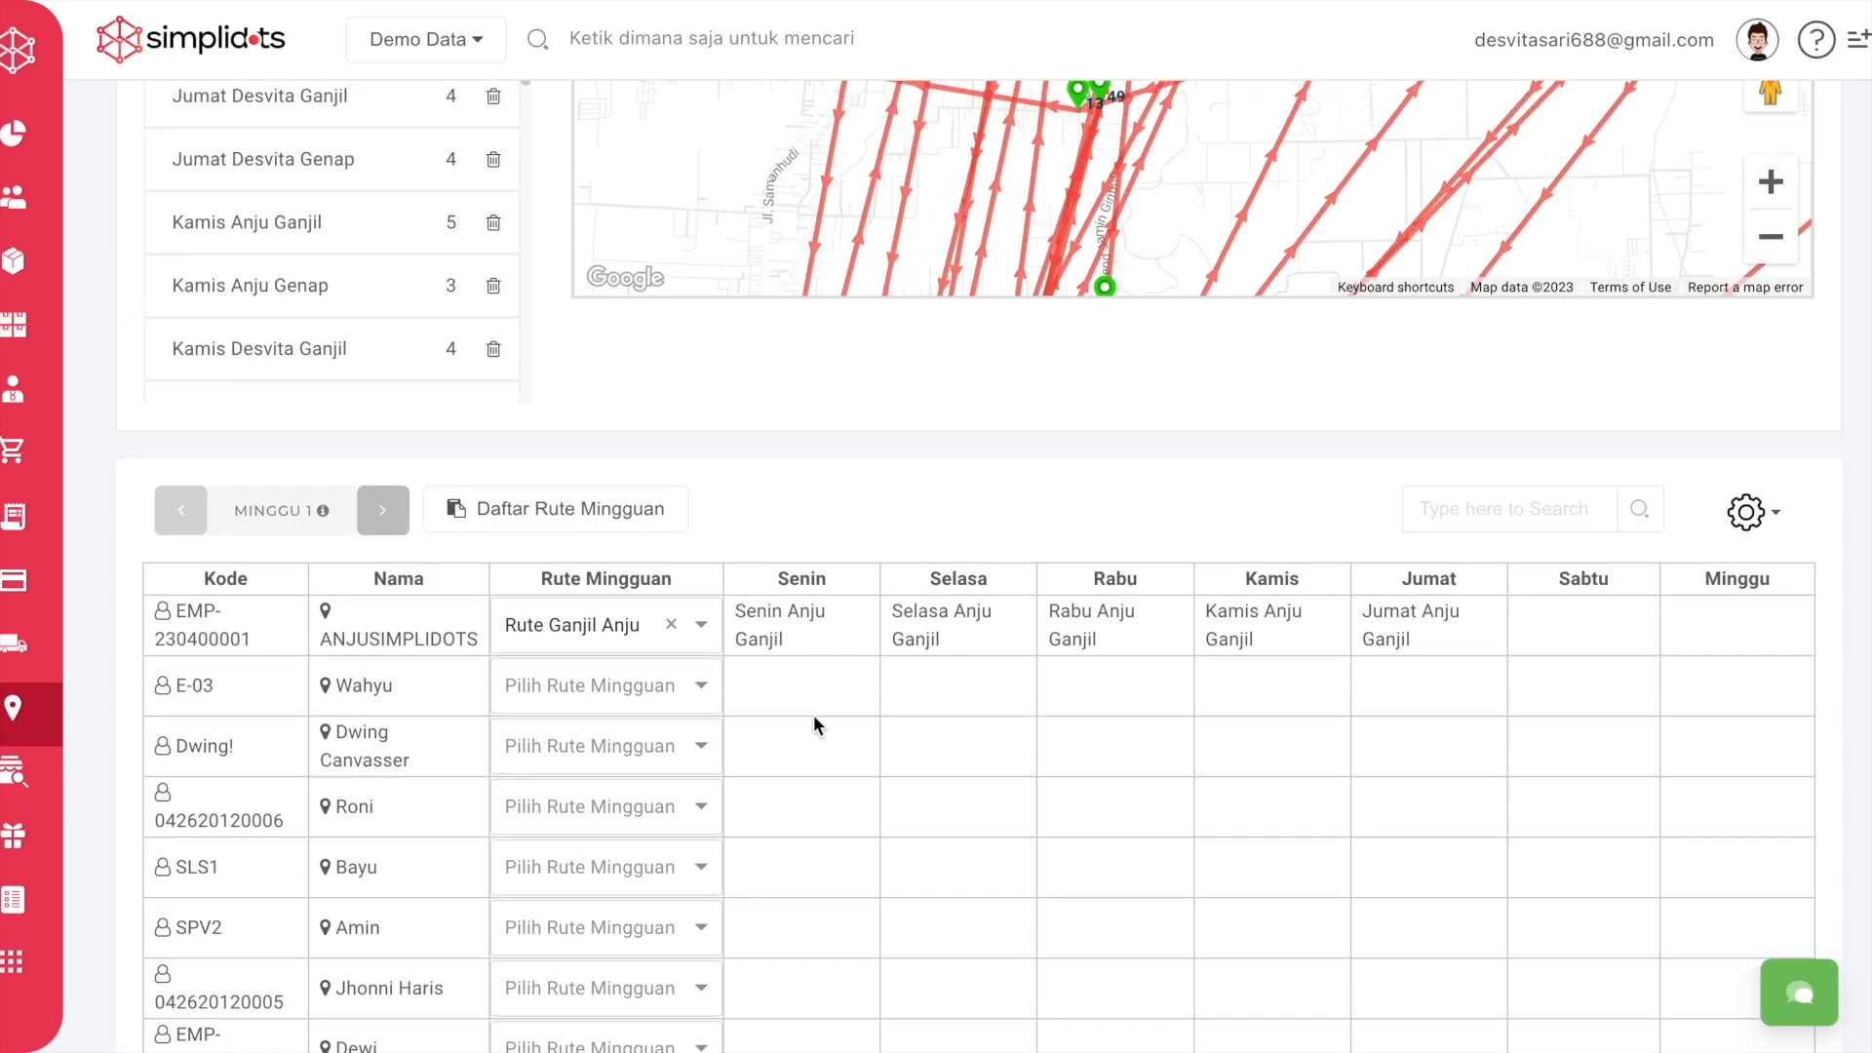
mouse_move(259, 751)
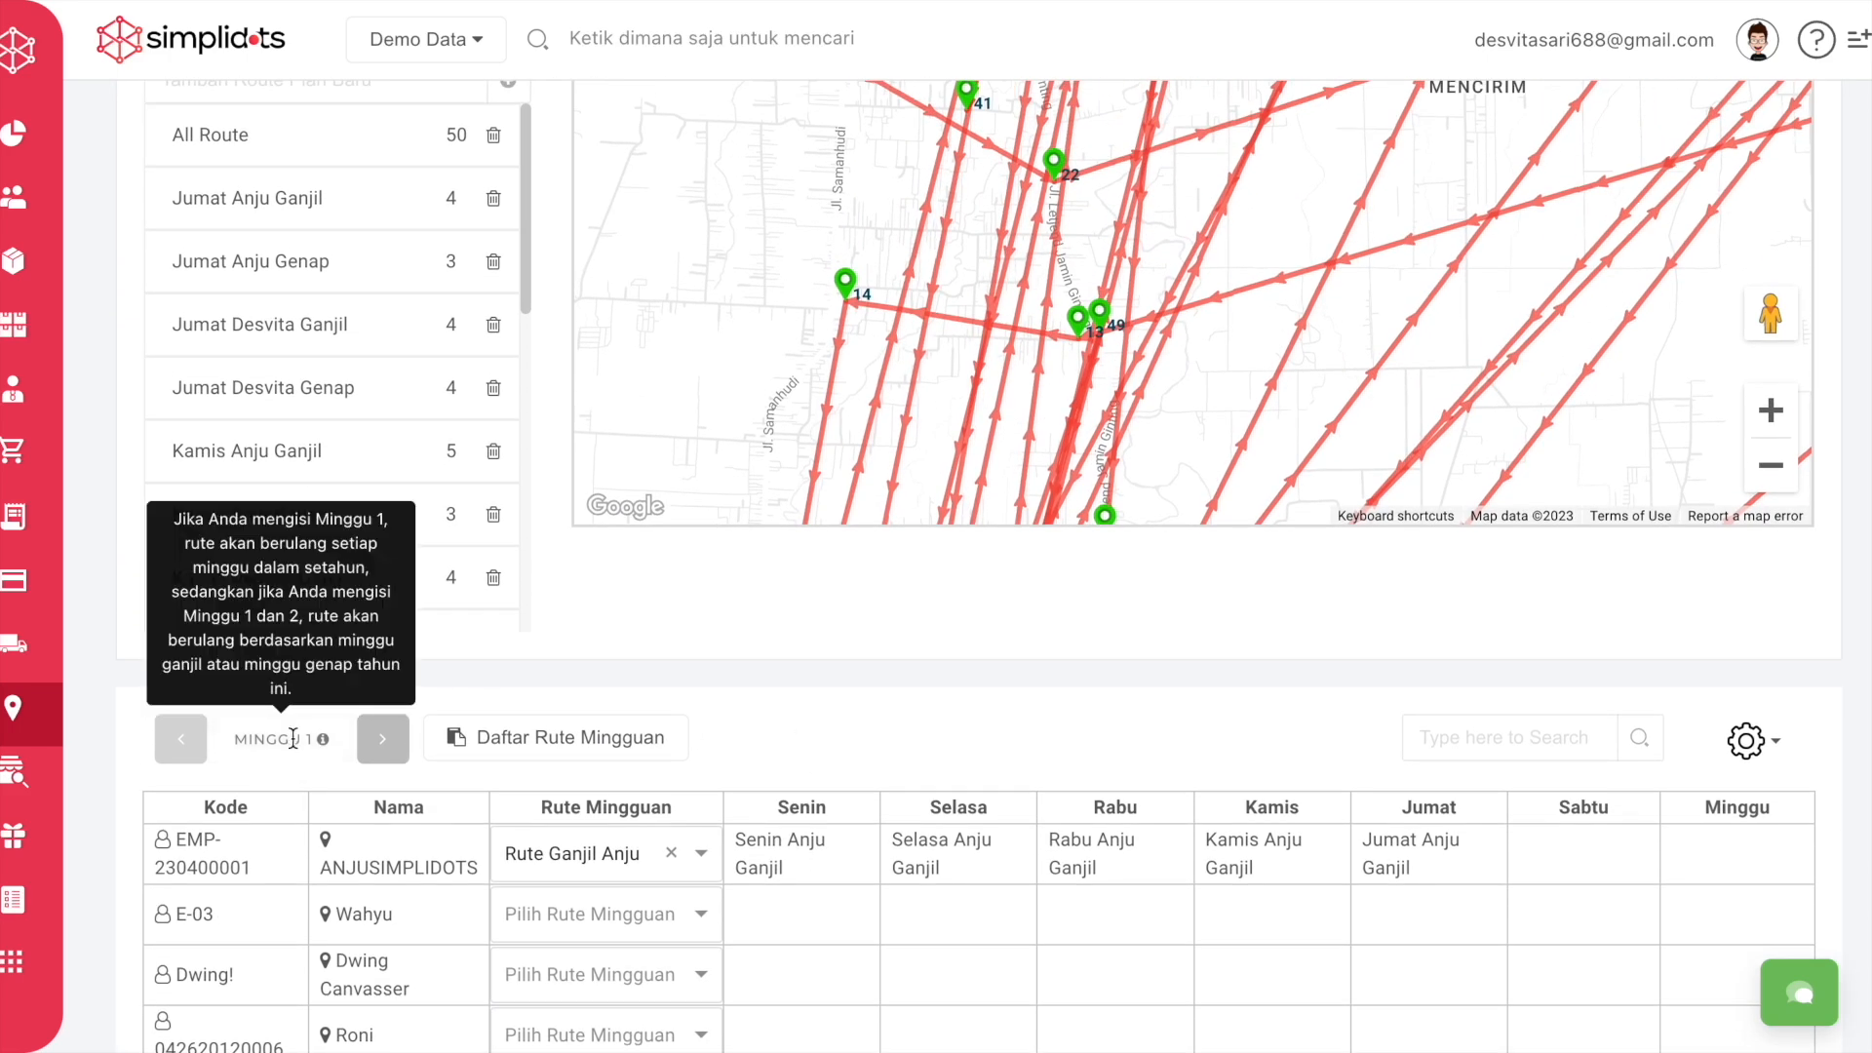
click(379, 747)
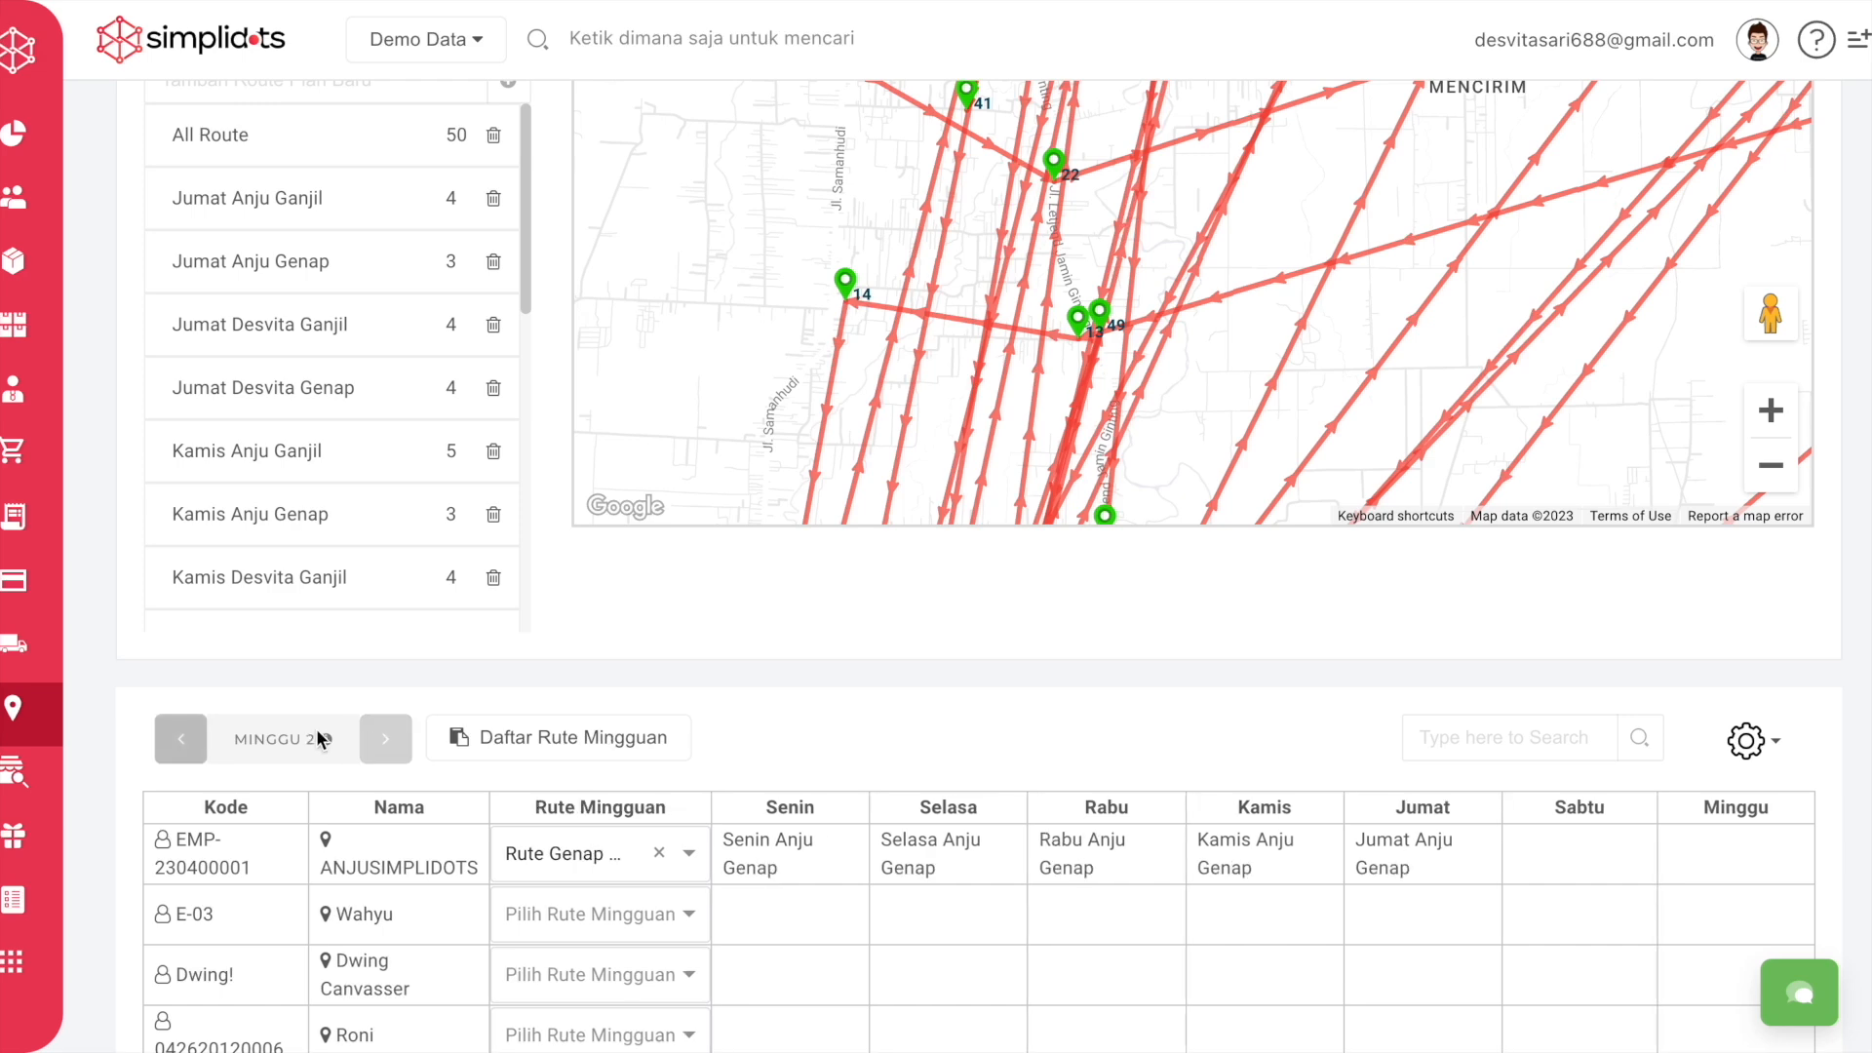
mouse_move(321, 741)
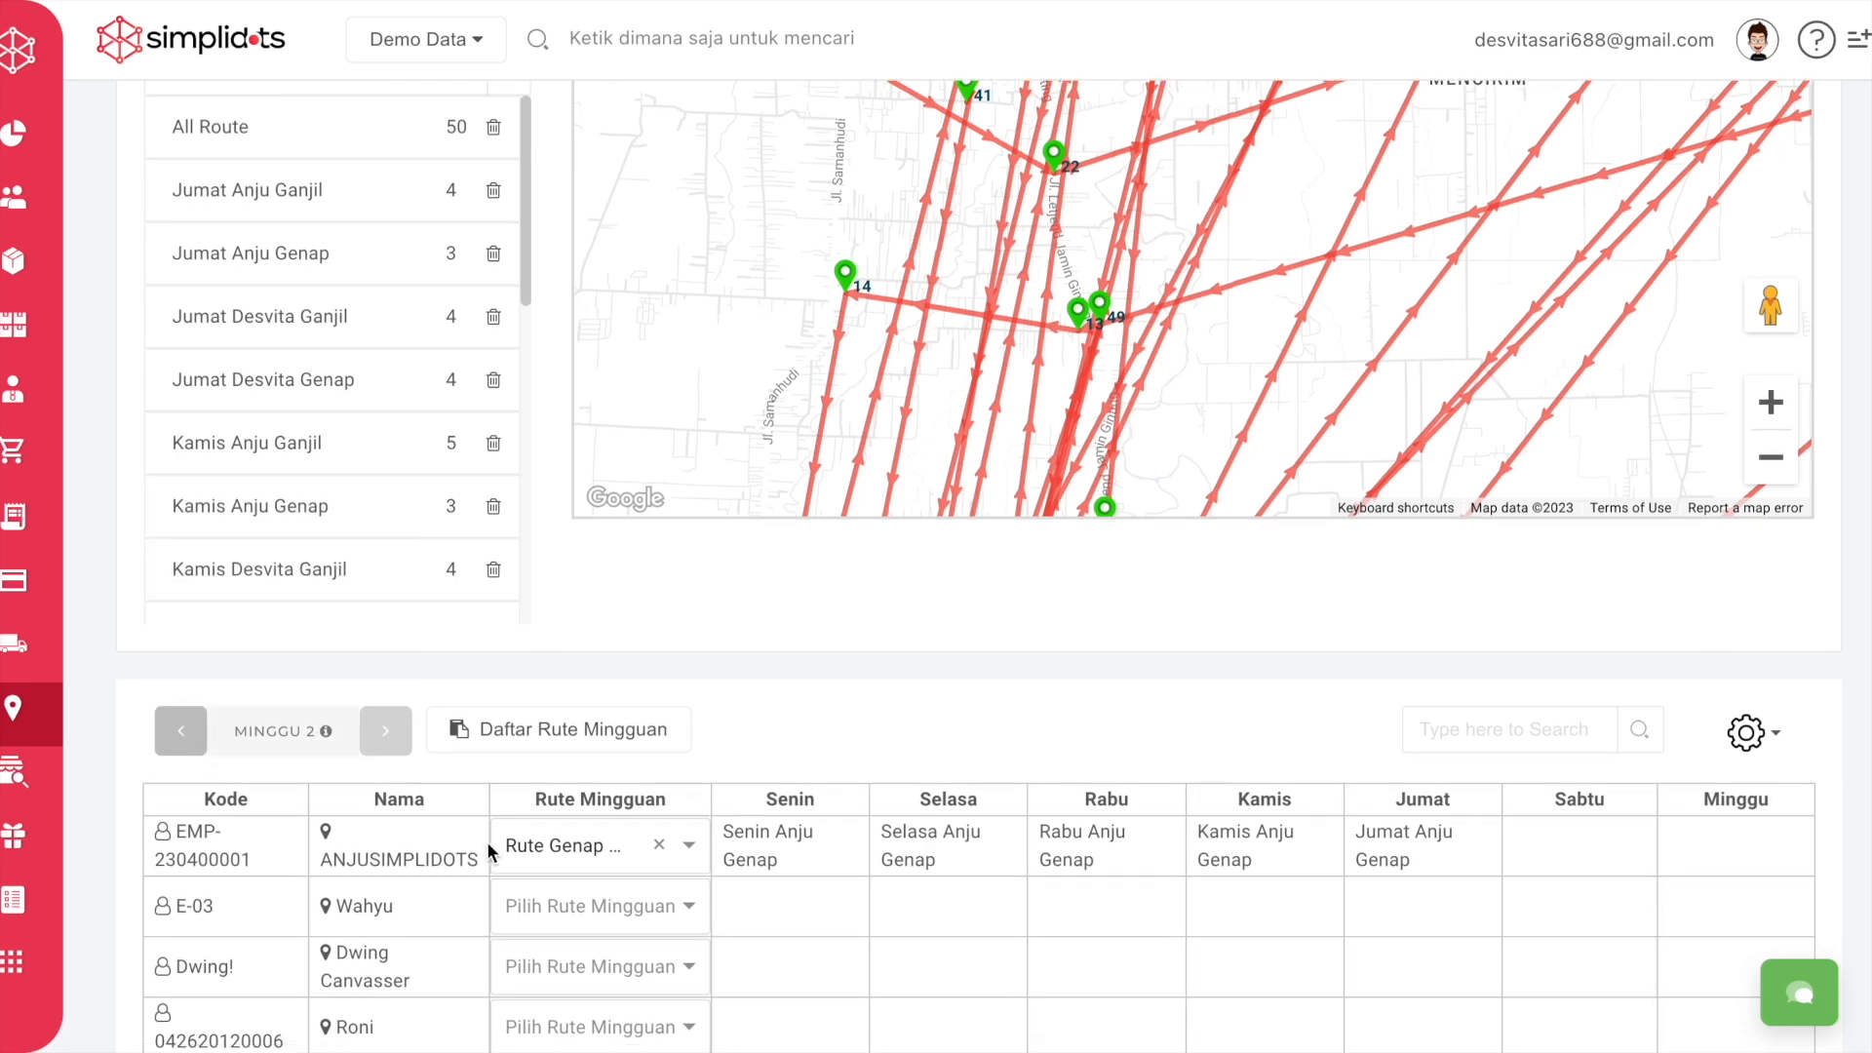
scroll(488, 840, down, 9)
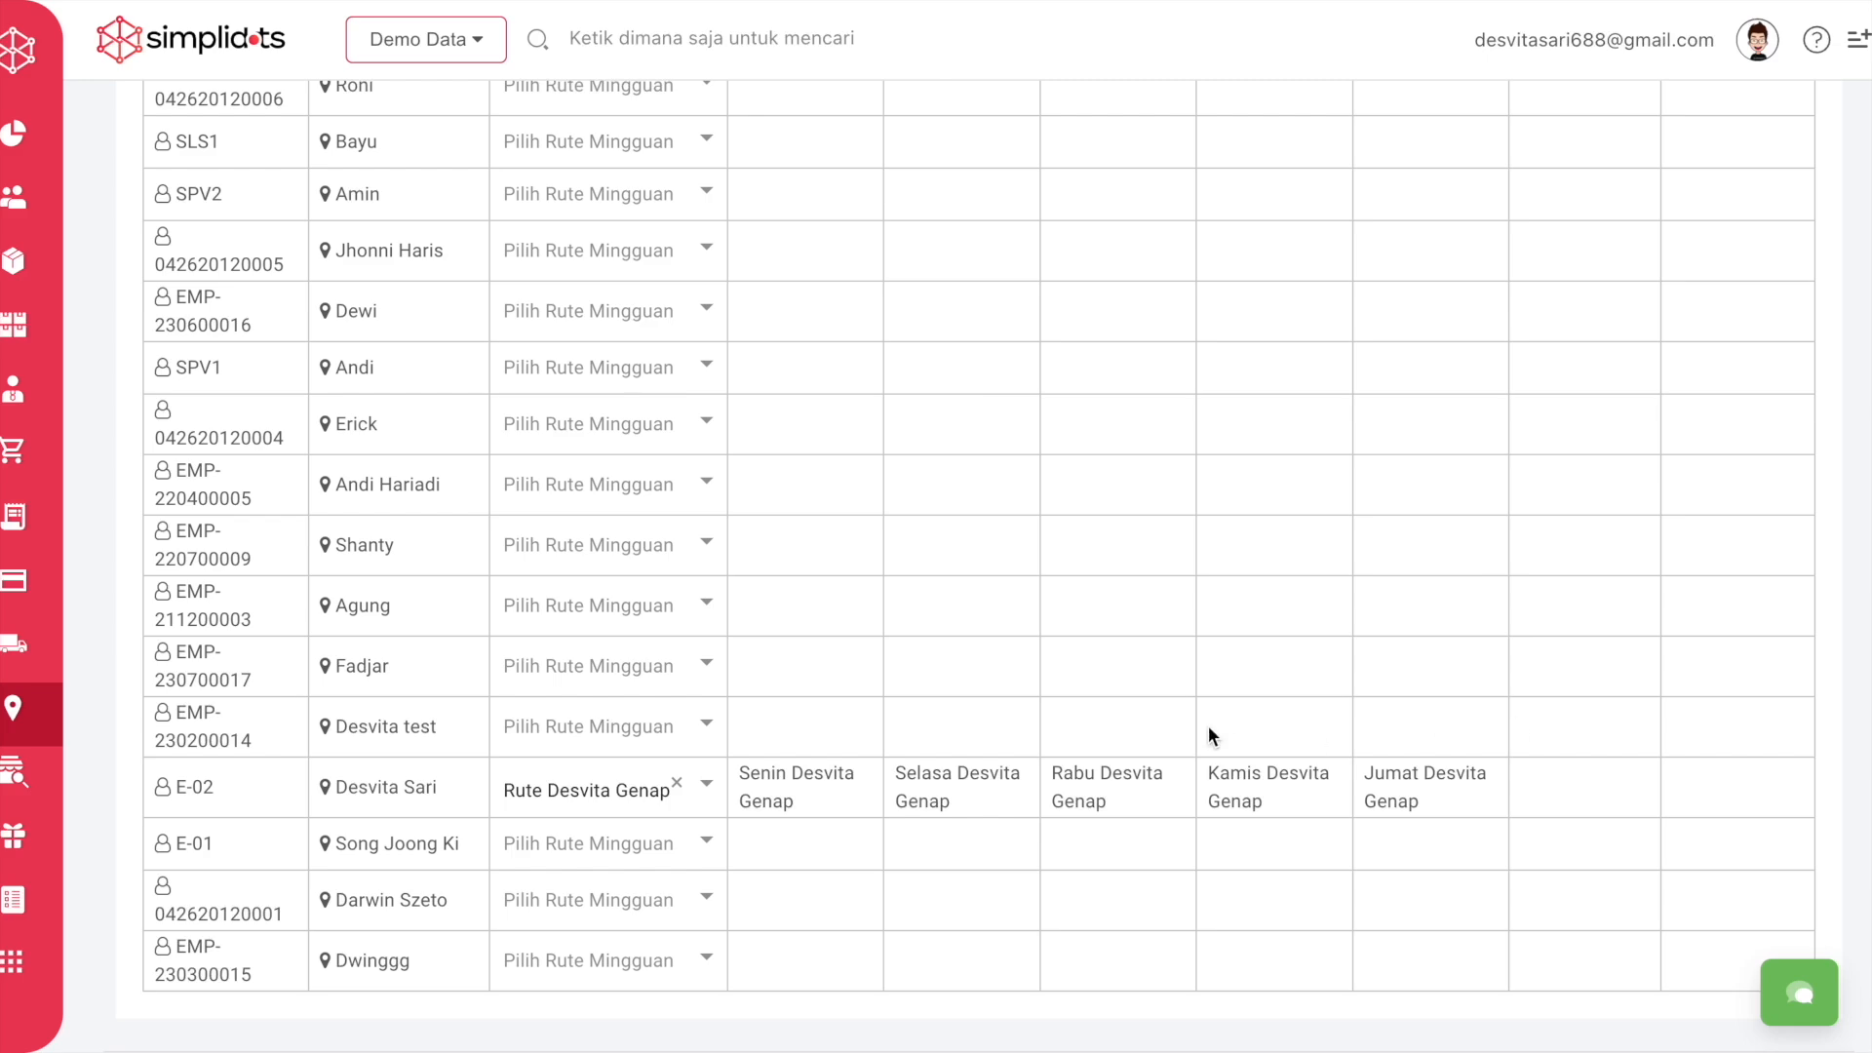
Search the route planner for the E-02 salesman's Senin Ganjil route and open it to review its customer list
scroll(1209, 735, up, 10)
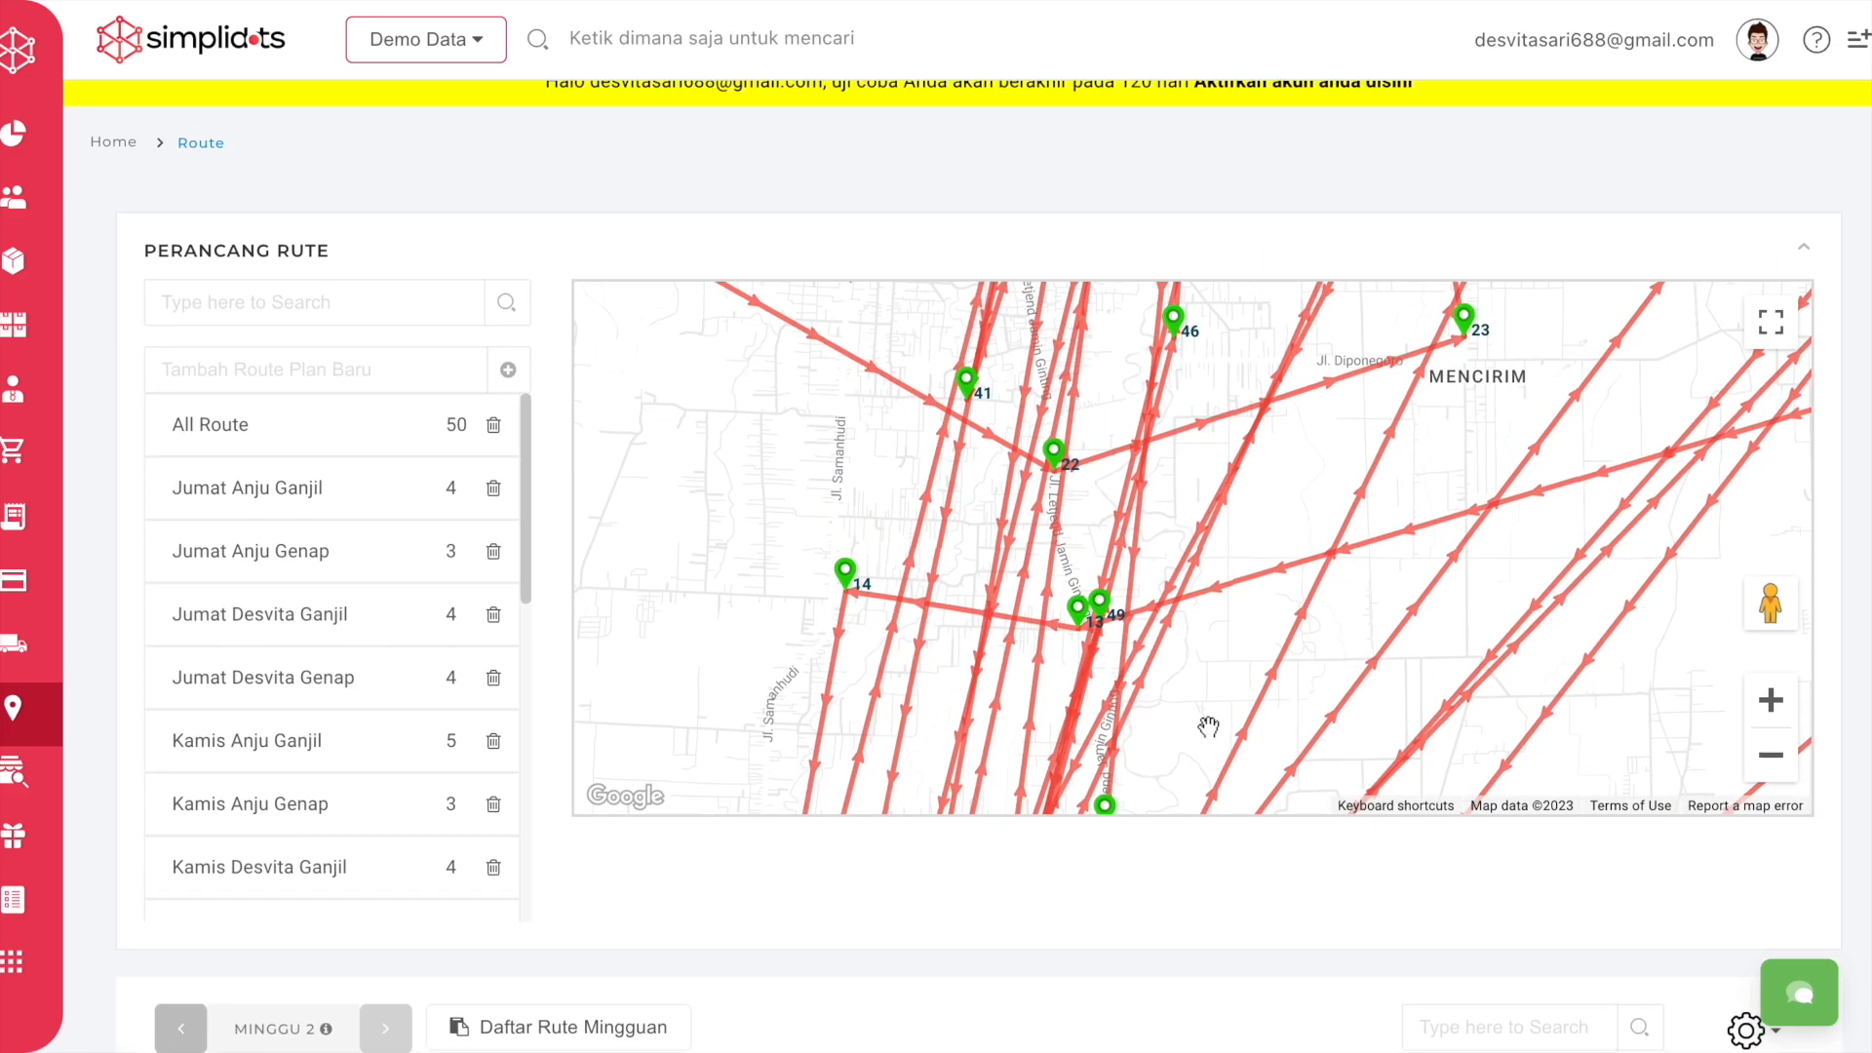
click(324, 306)
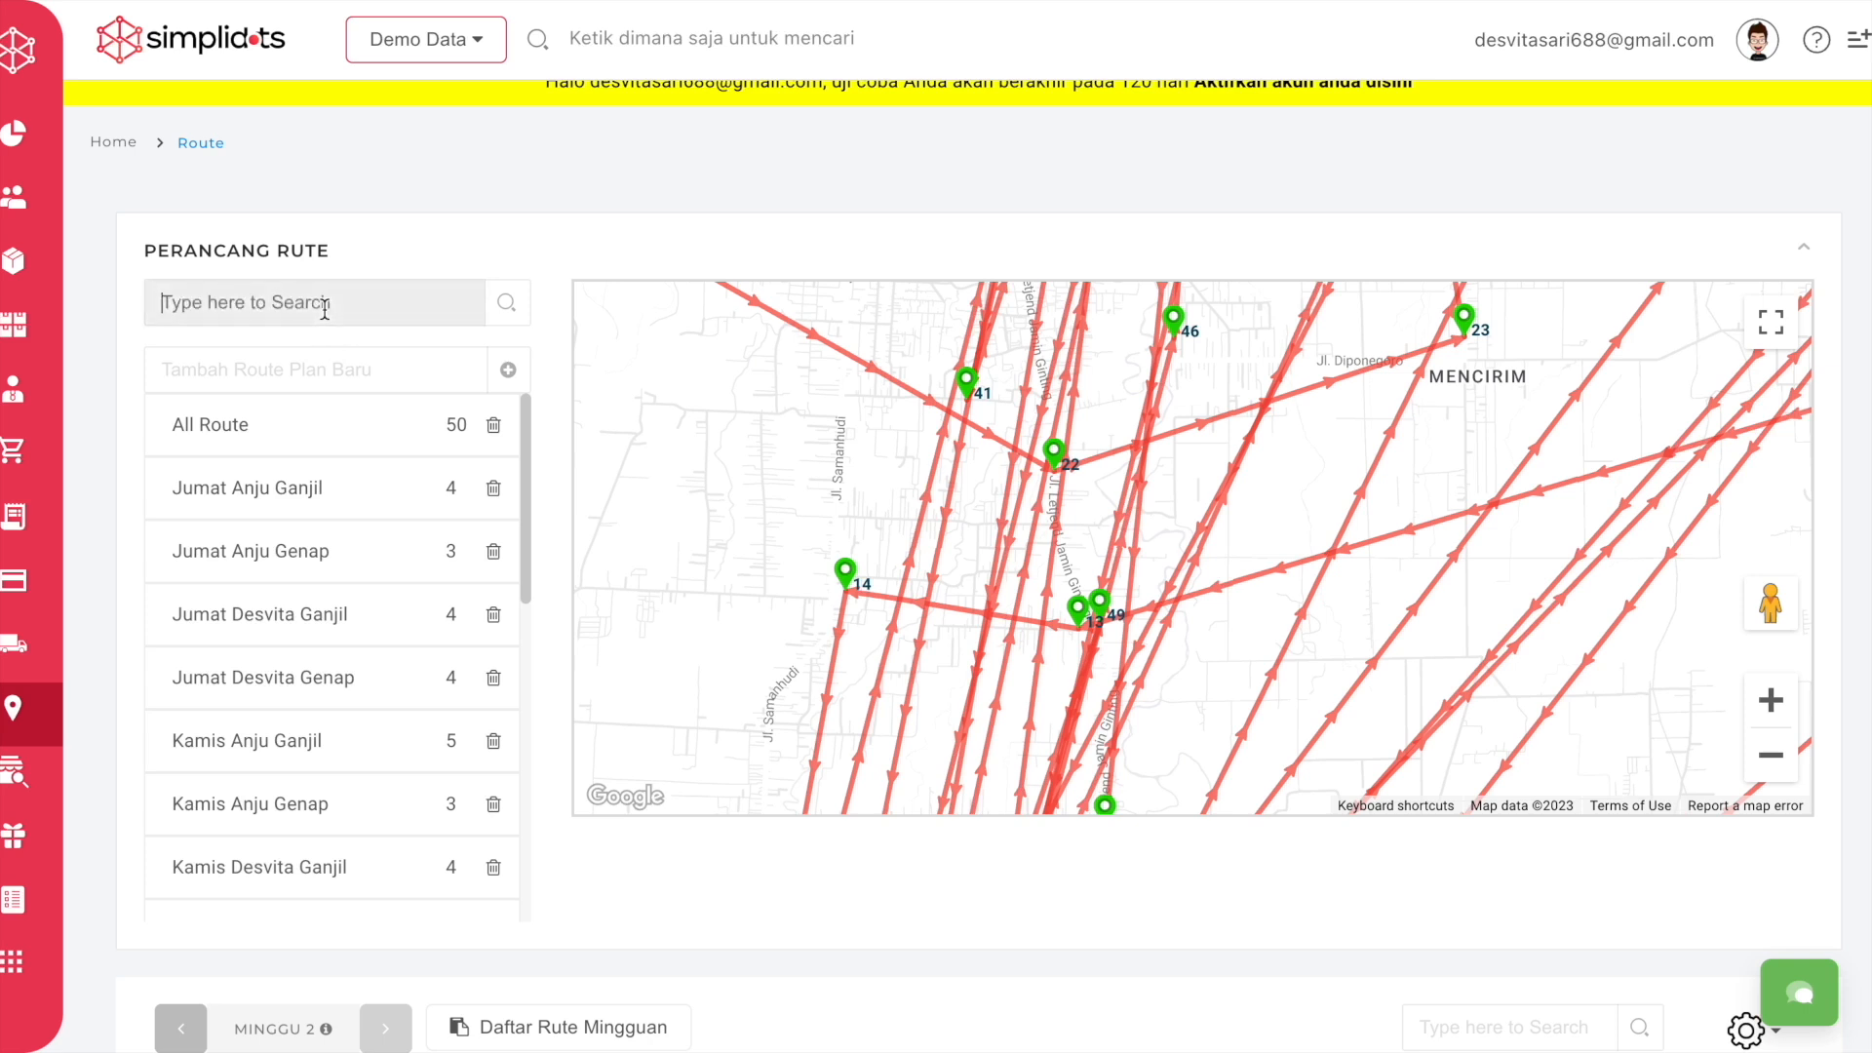
text(senin desvita ganjil)
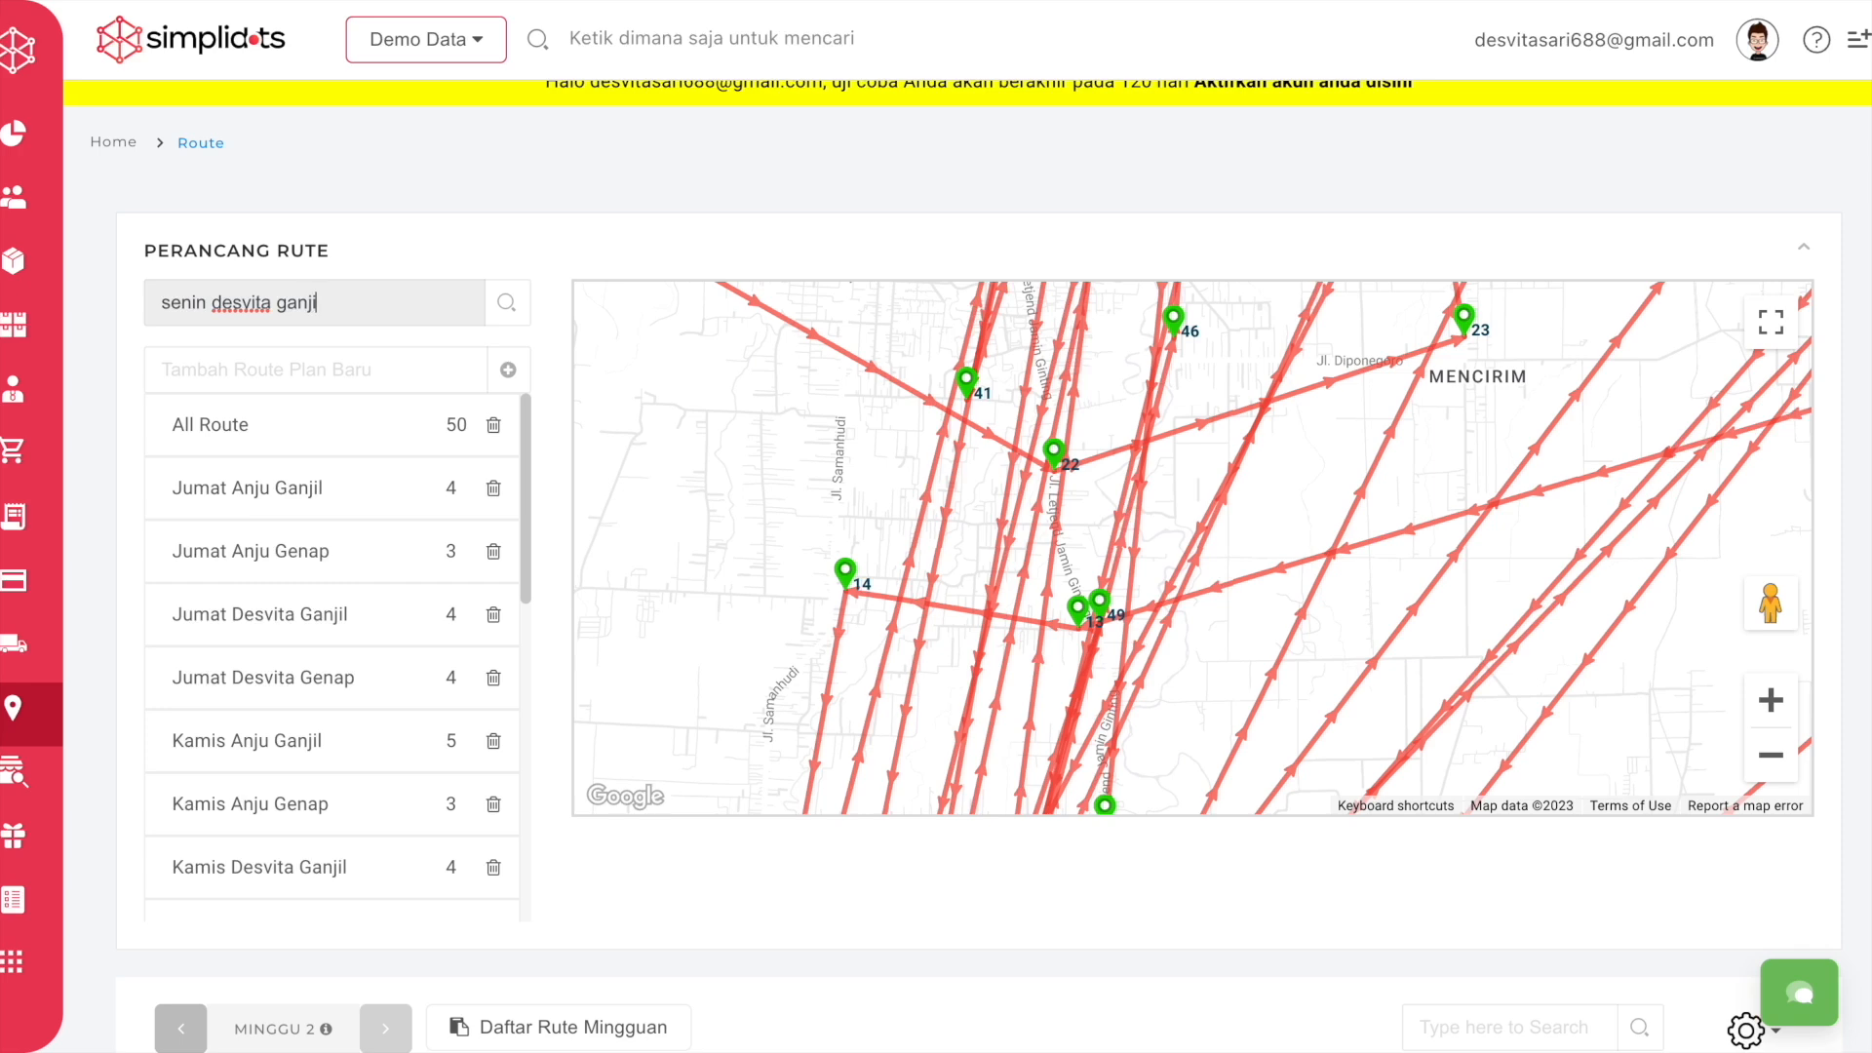
key(Return)
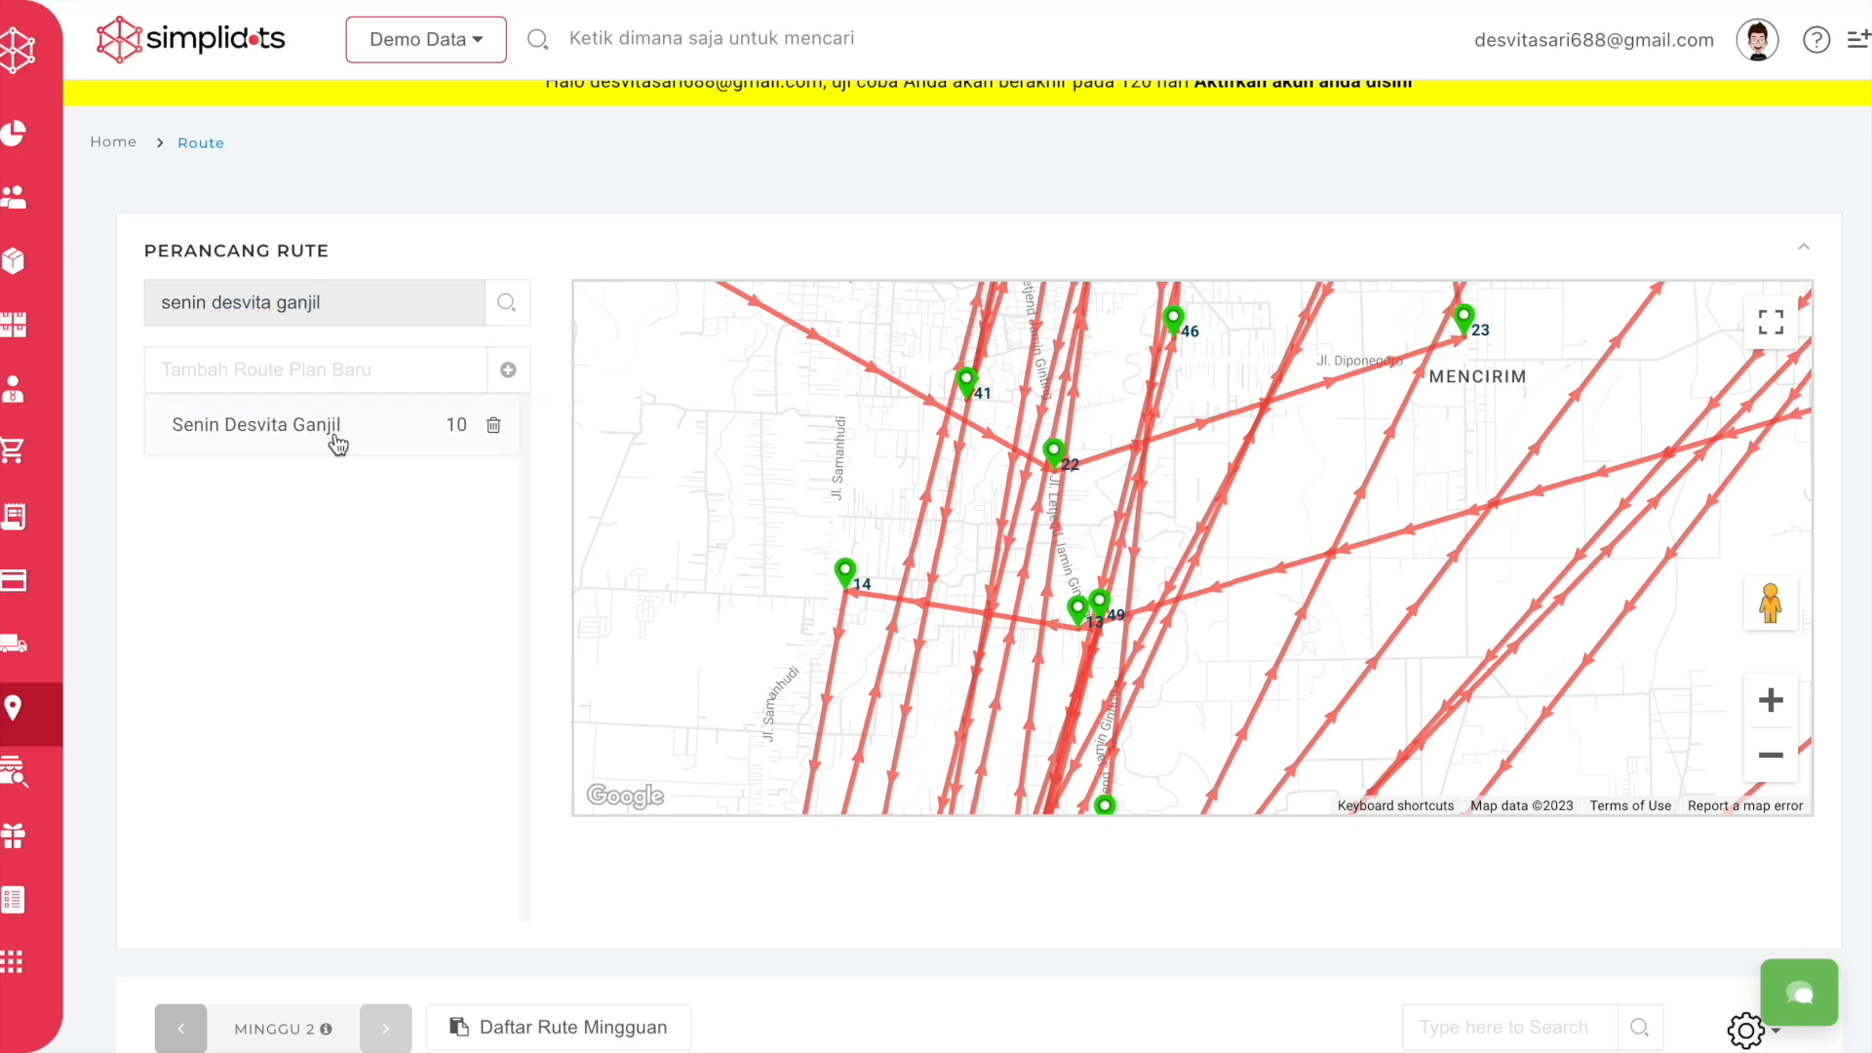
click(380, 453)
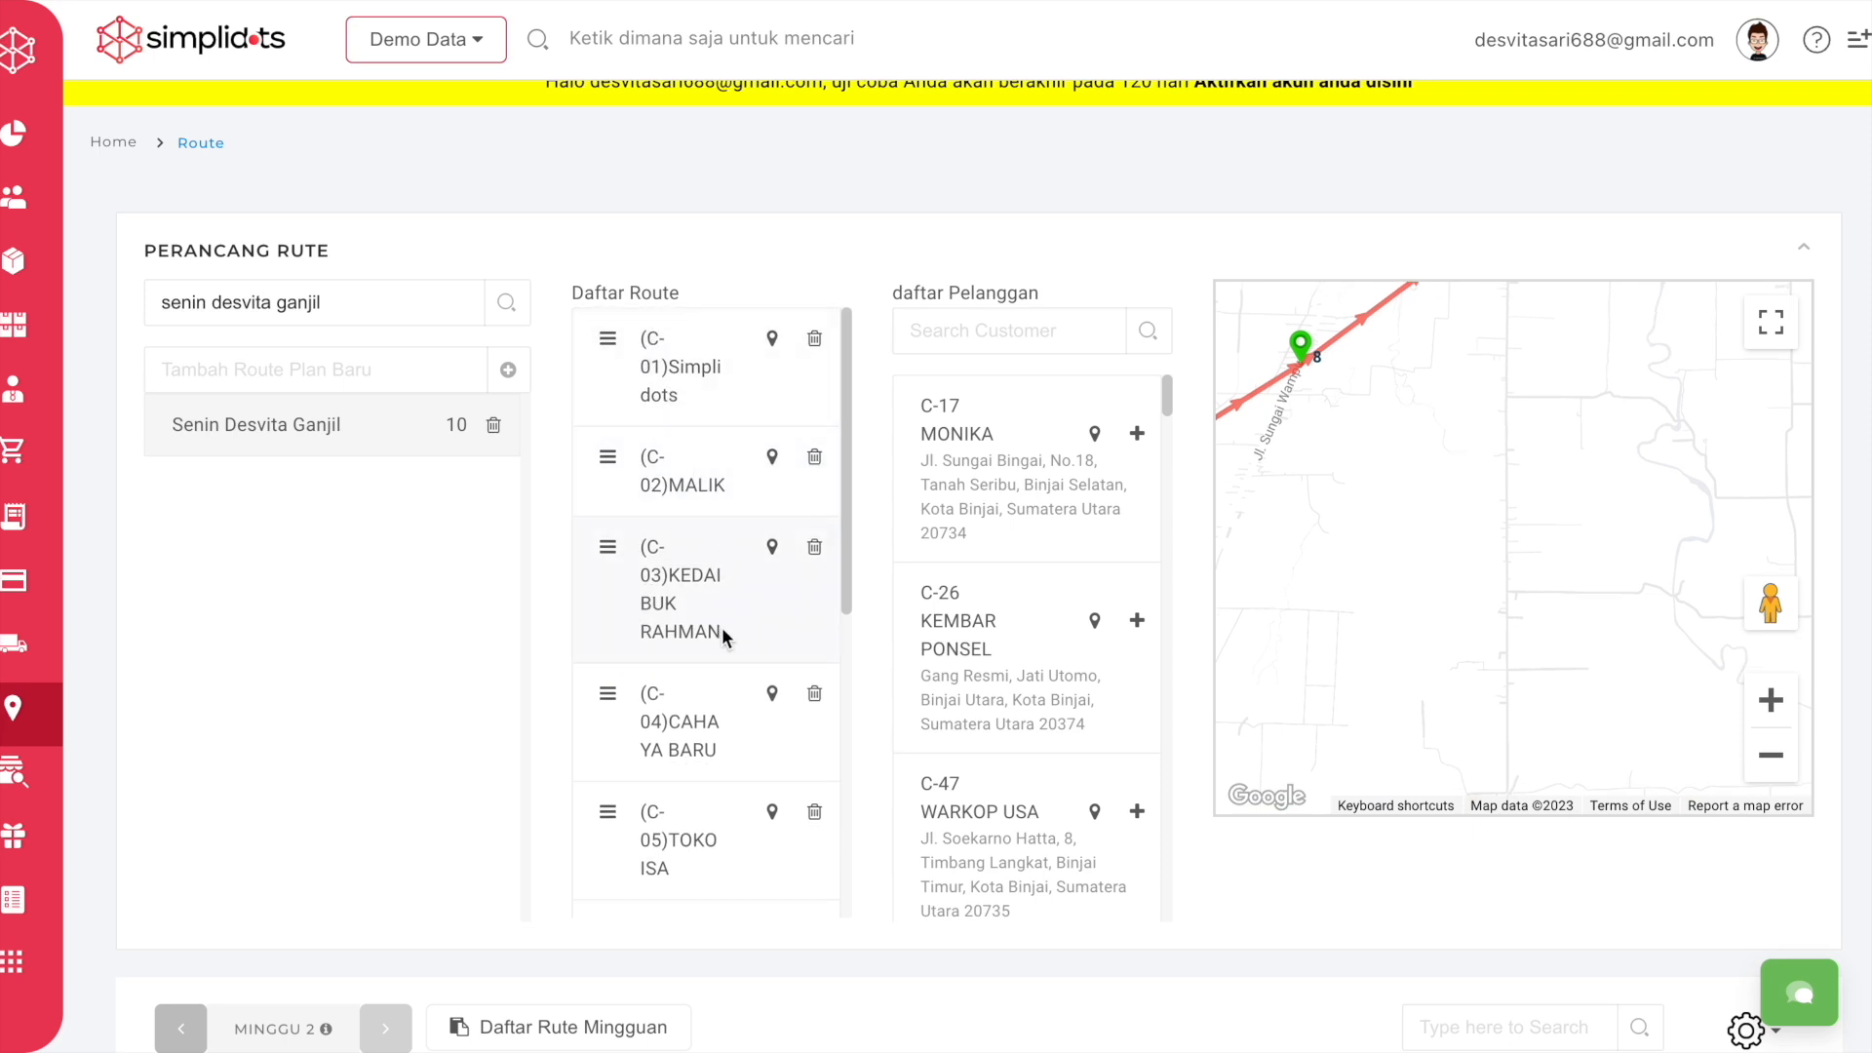
scroll(723, 636, down, 5)
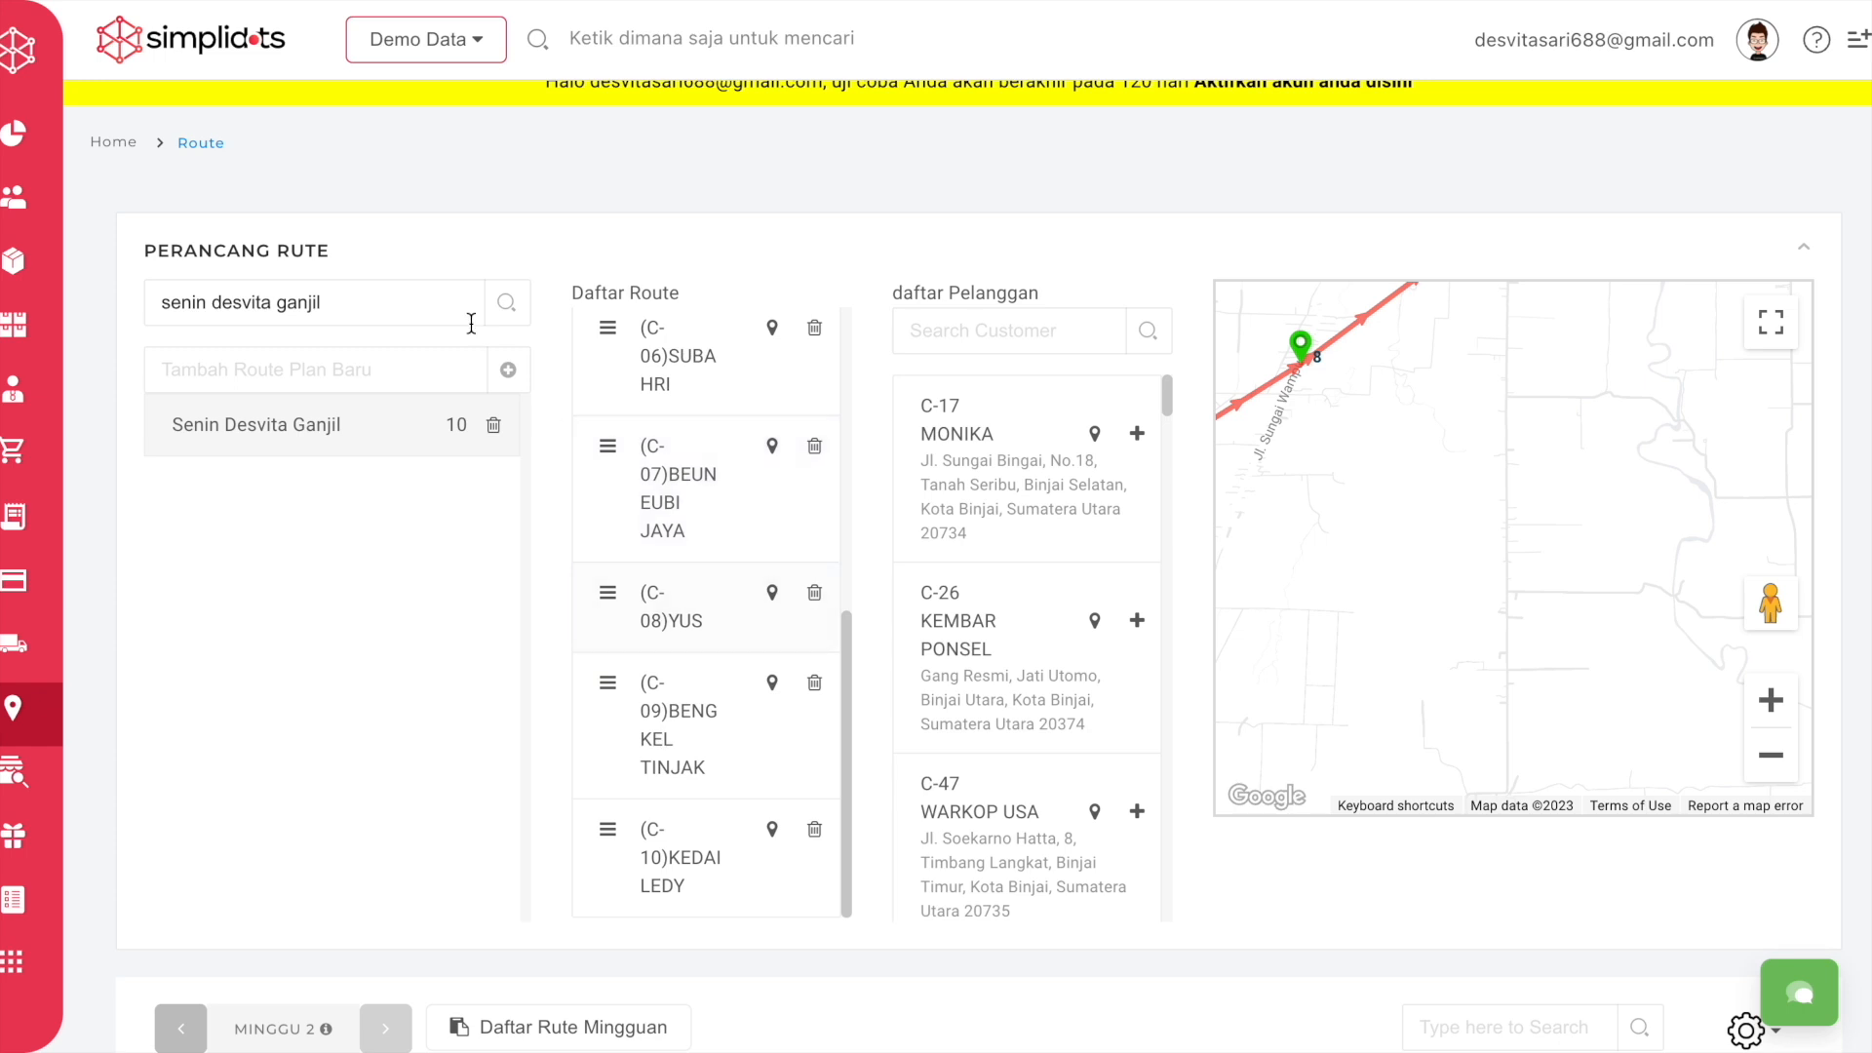
Change the route search to the same salesman's Senin Genap route and open it to review its customers
double_click(184, 305)
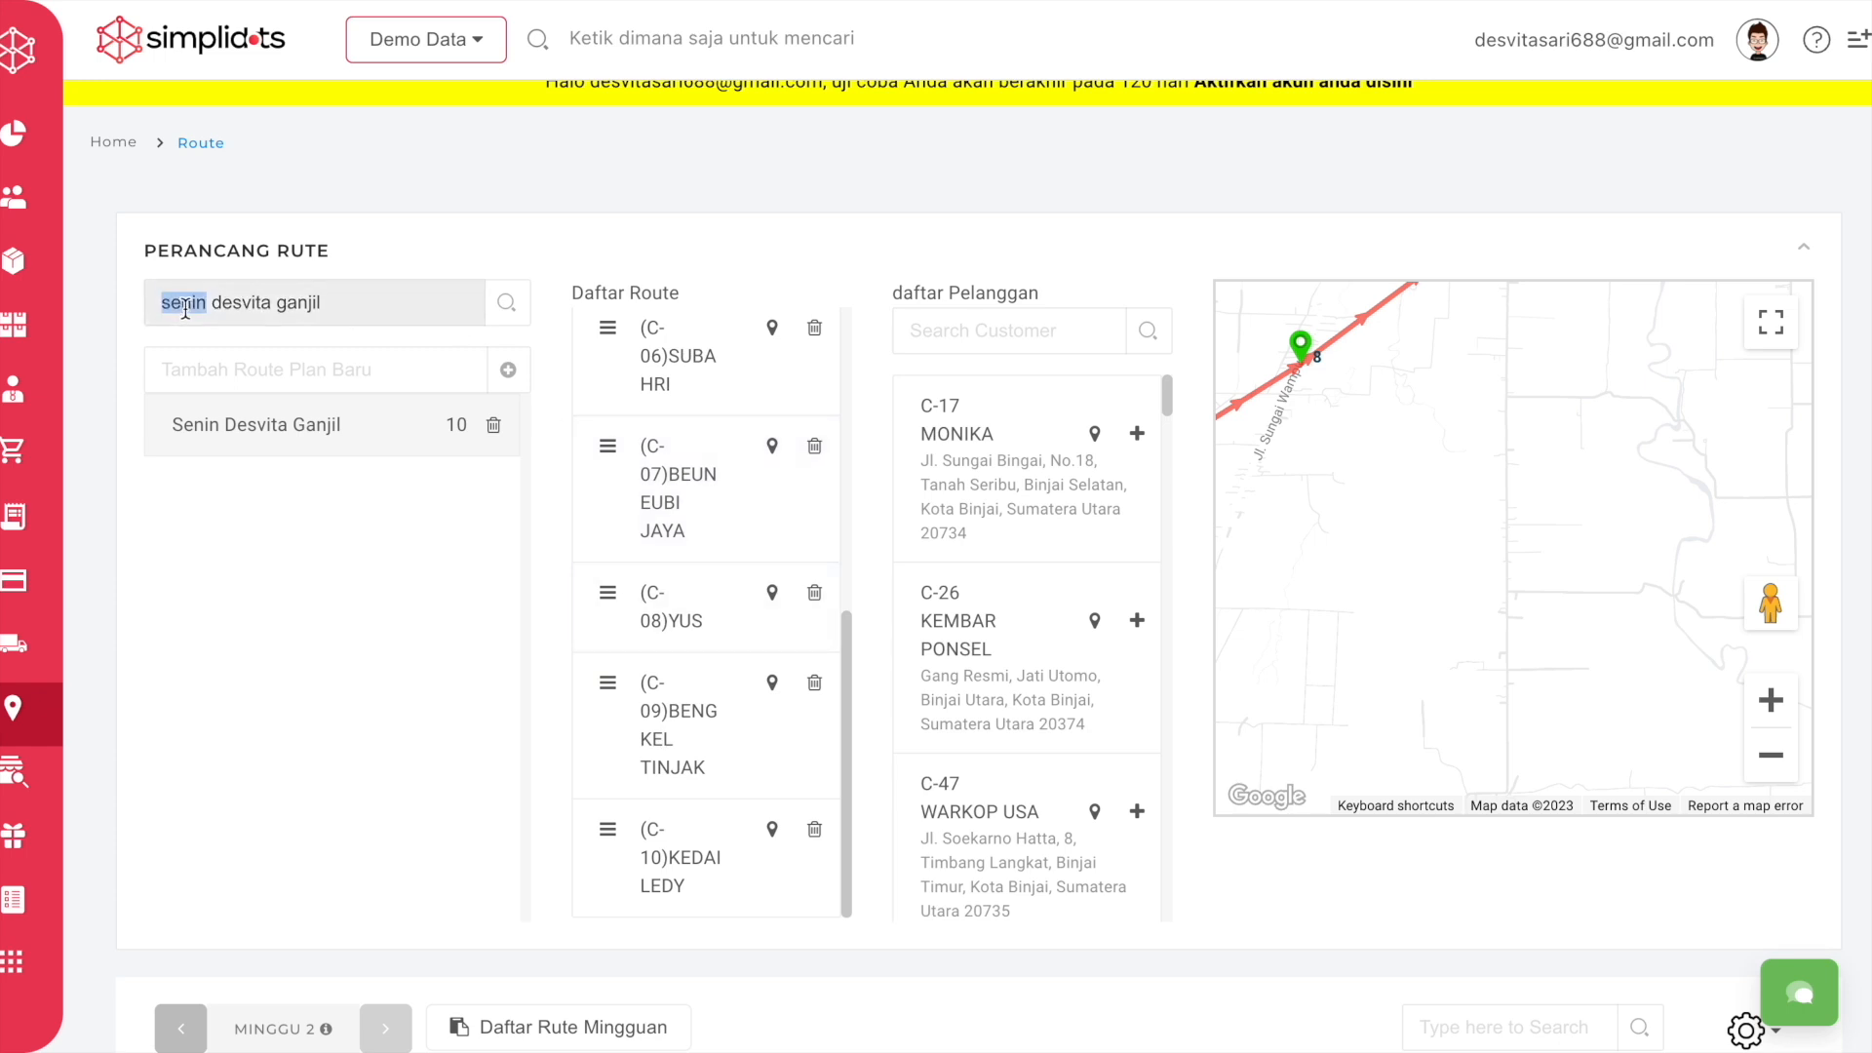
double_click(286, 301)
text(genap)
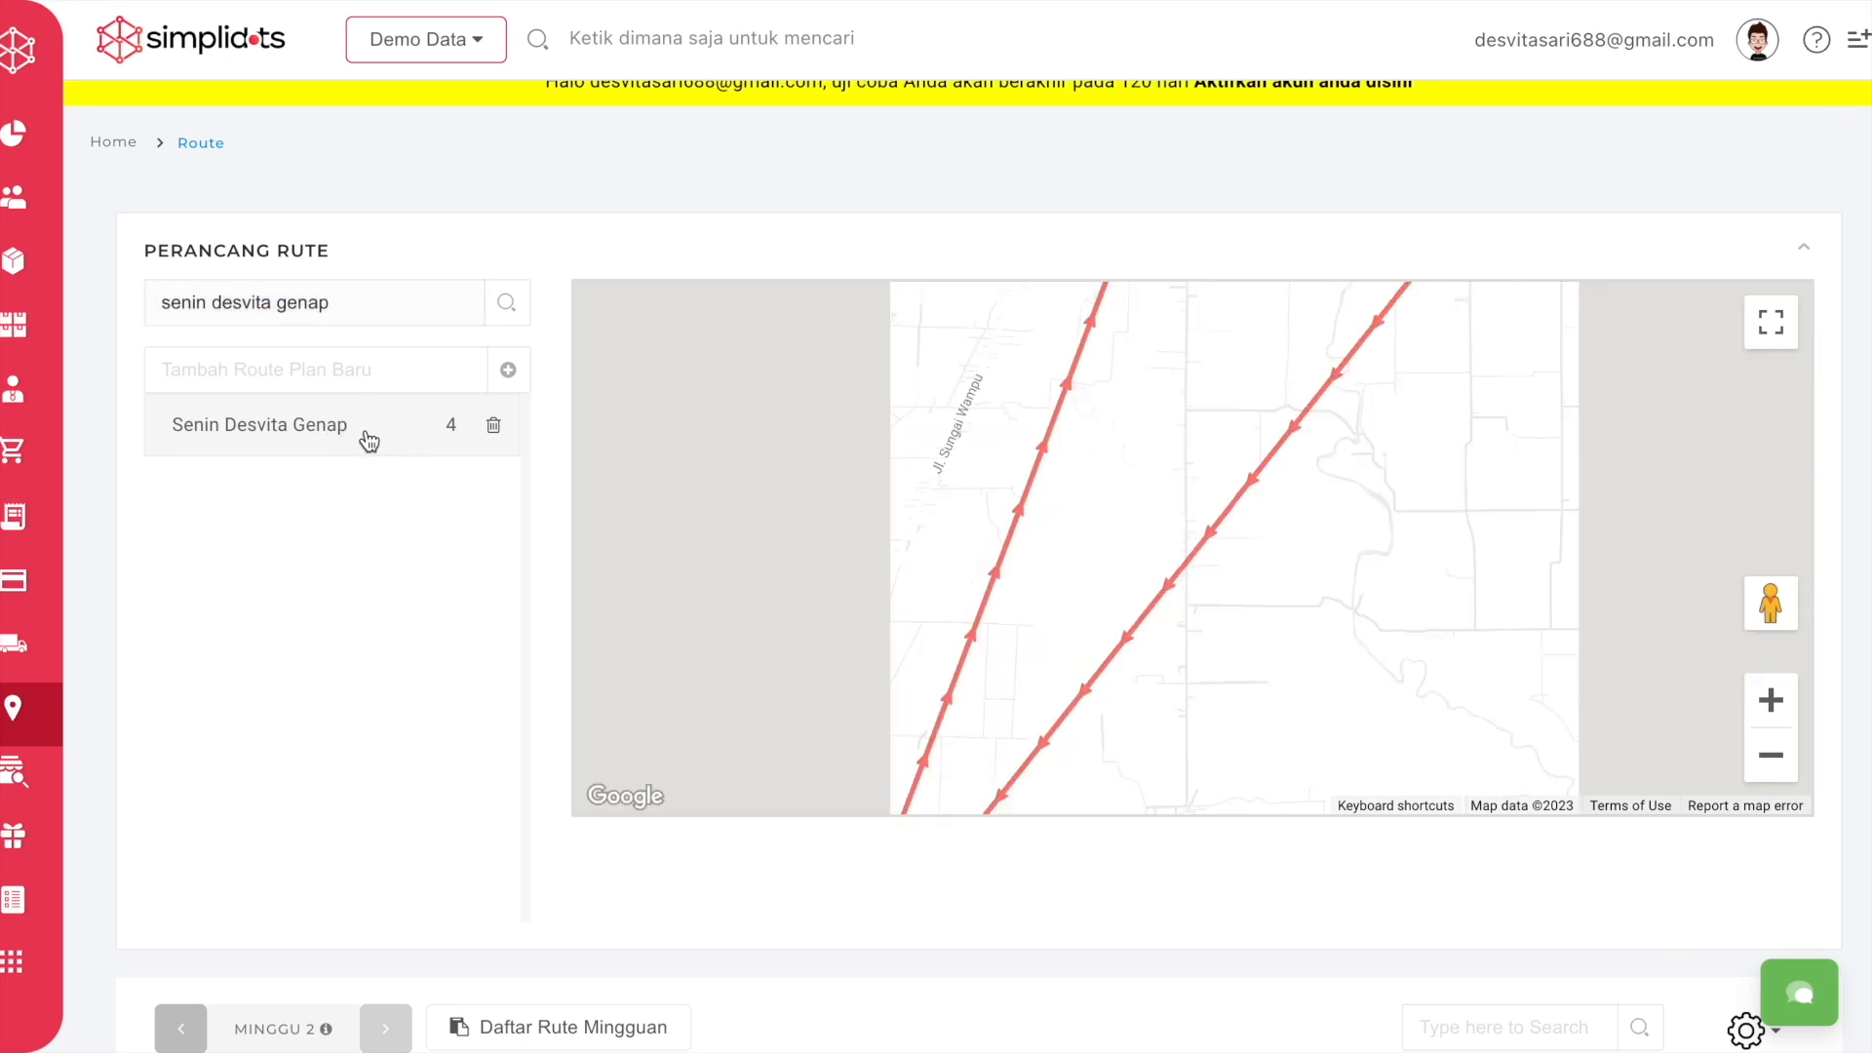
click(406, 435)
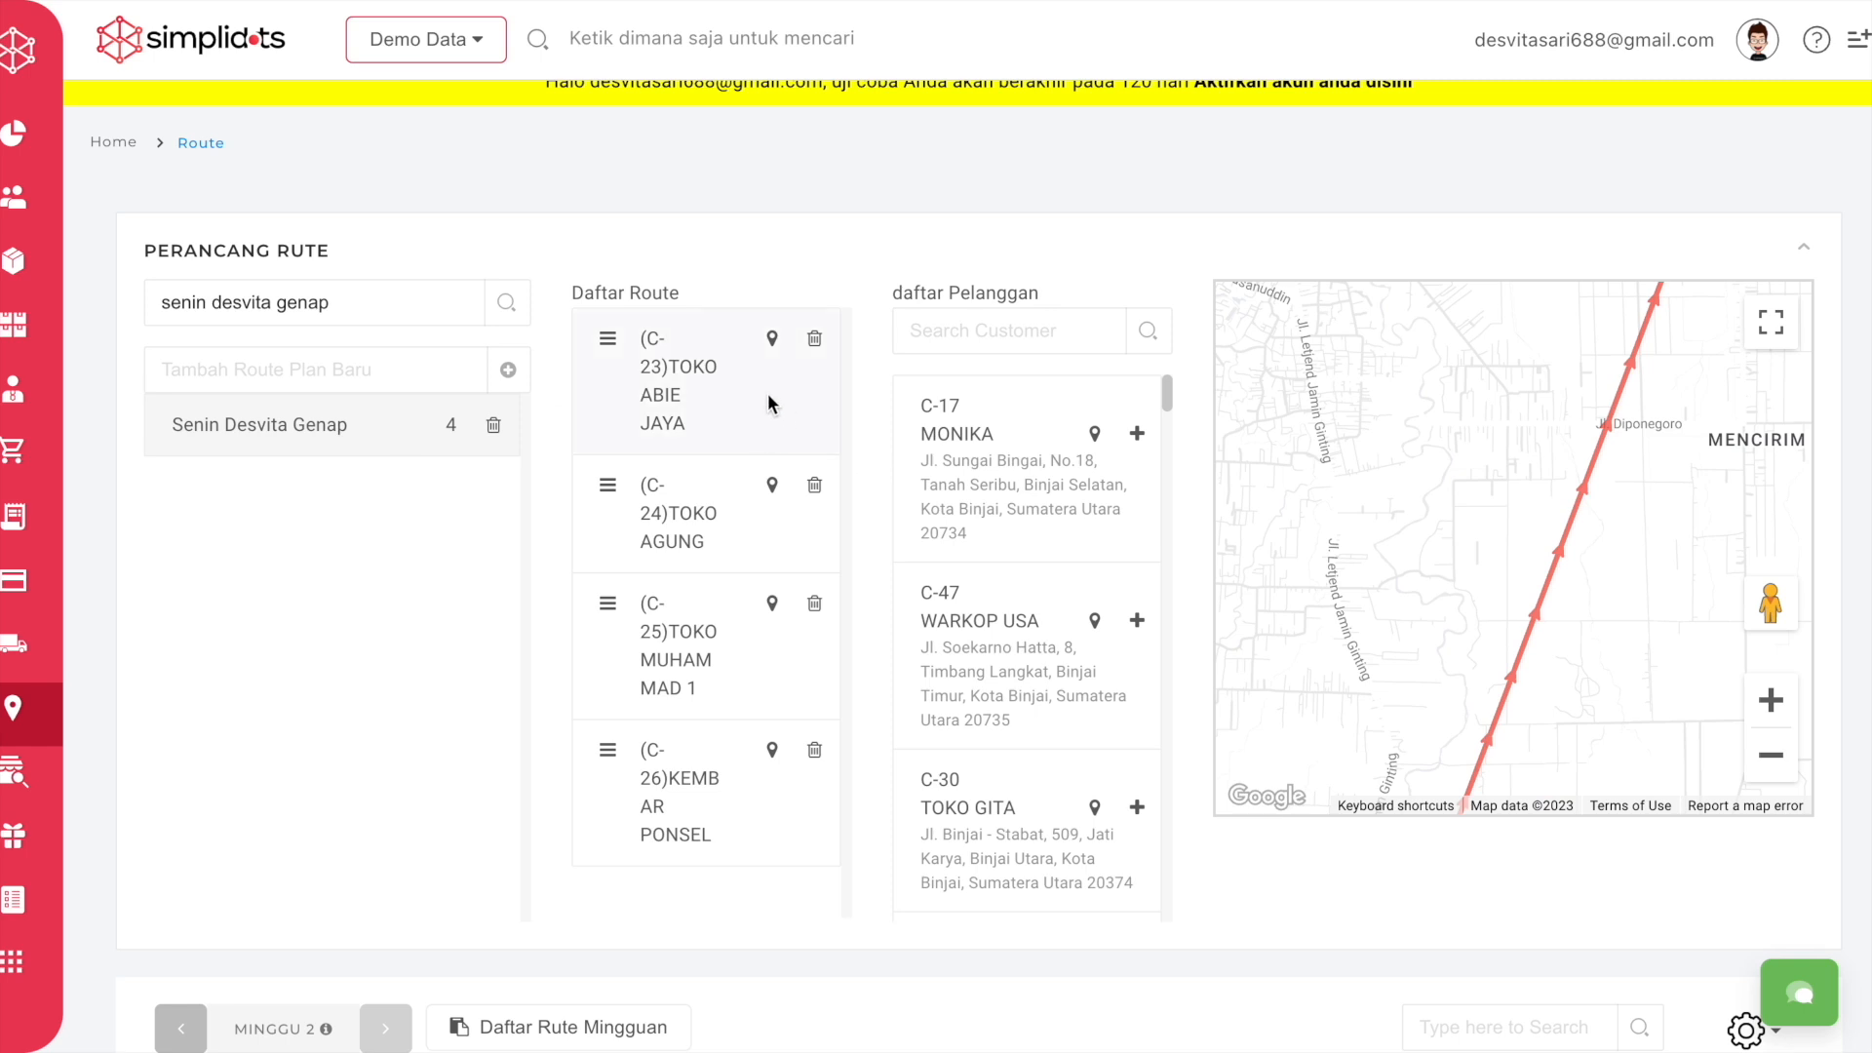
Open the weekly route list and examine the day-by-day assignments of the E-02 salesman's Ganjil weekly route, leaving without saving
scroll(728, 722, down, 1)
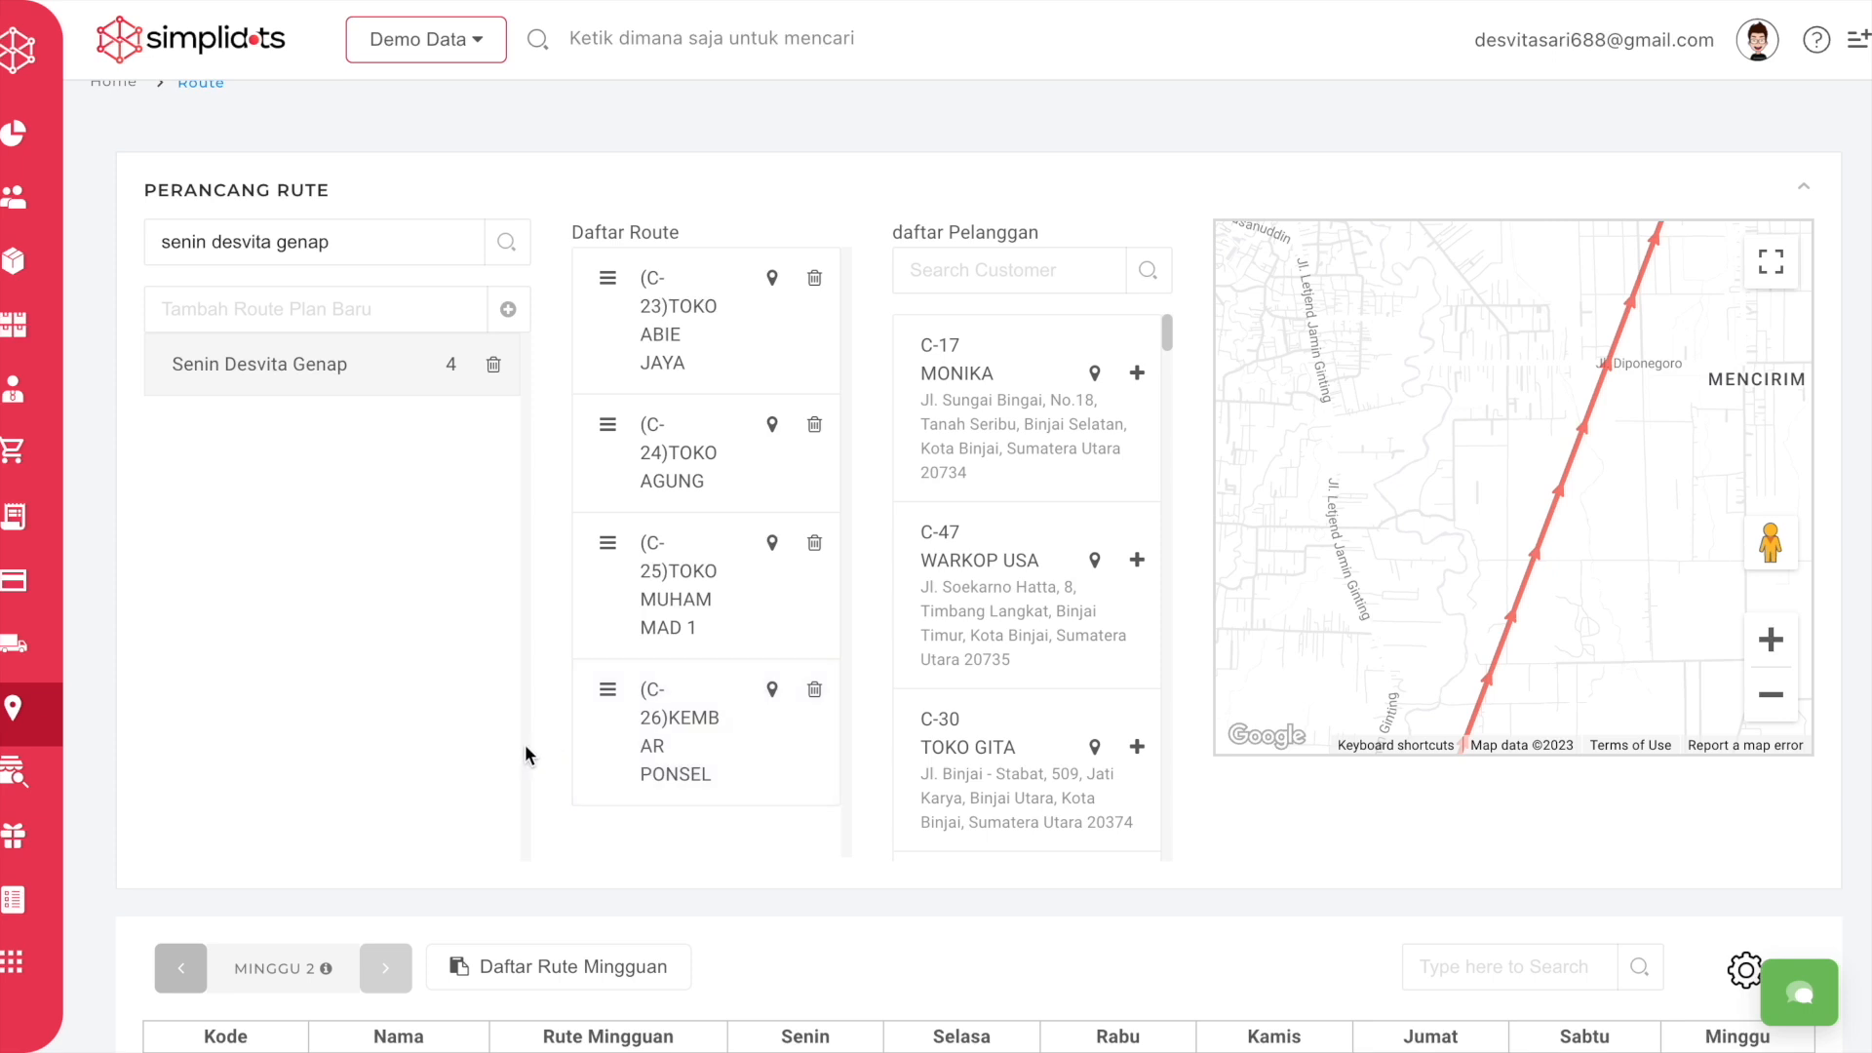
click(541, 976)
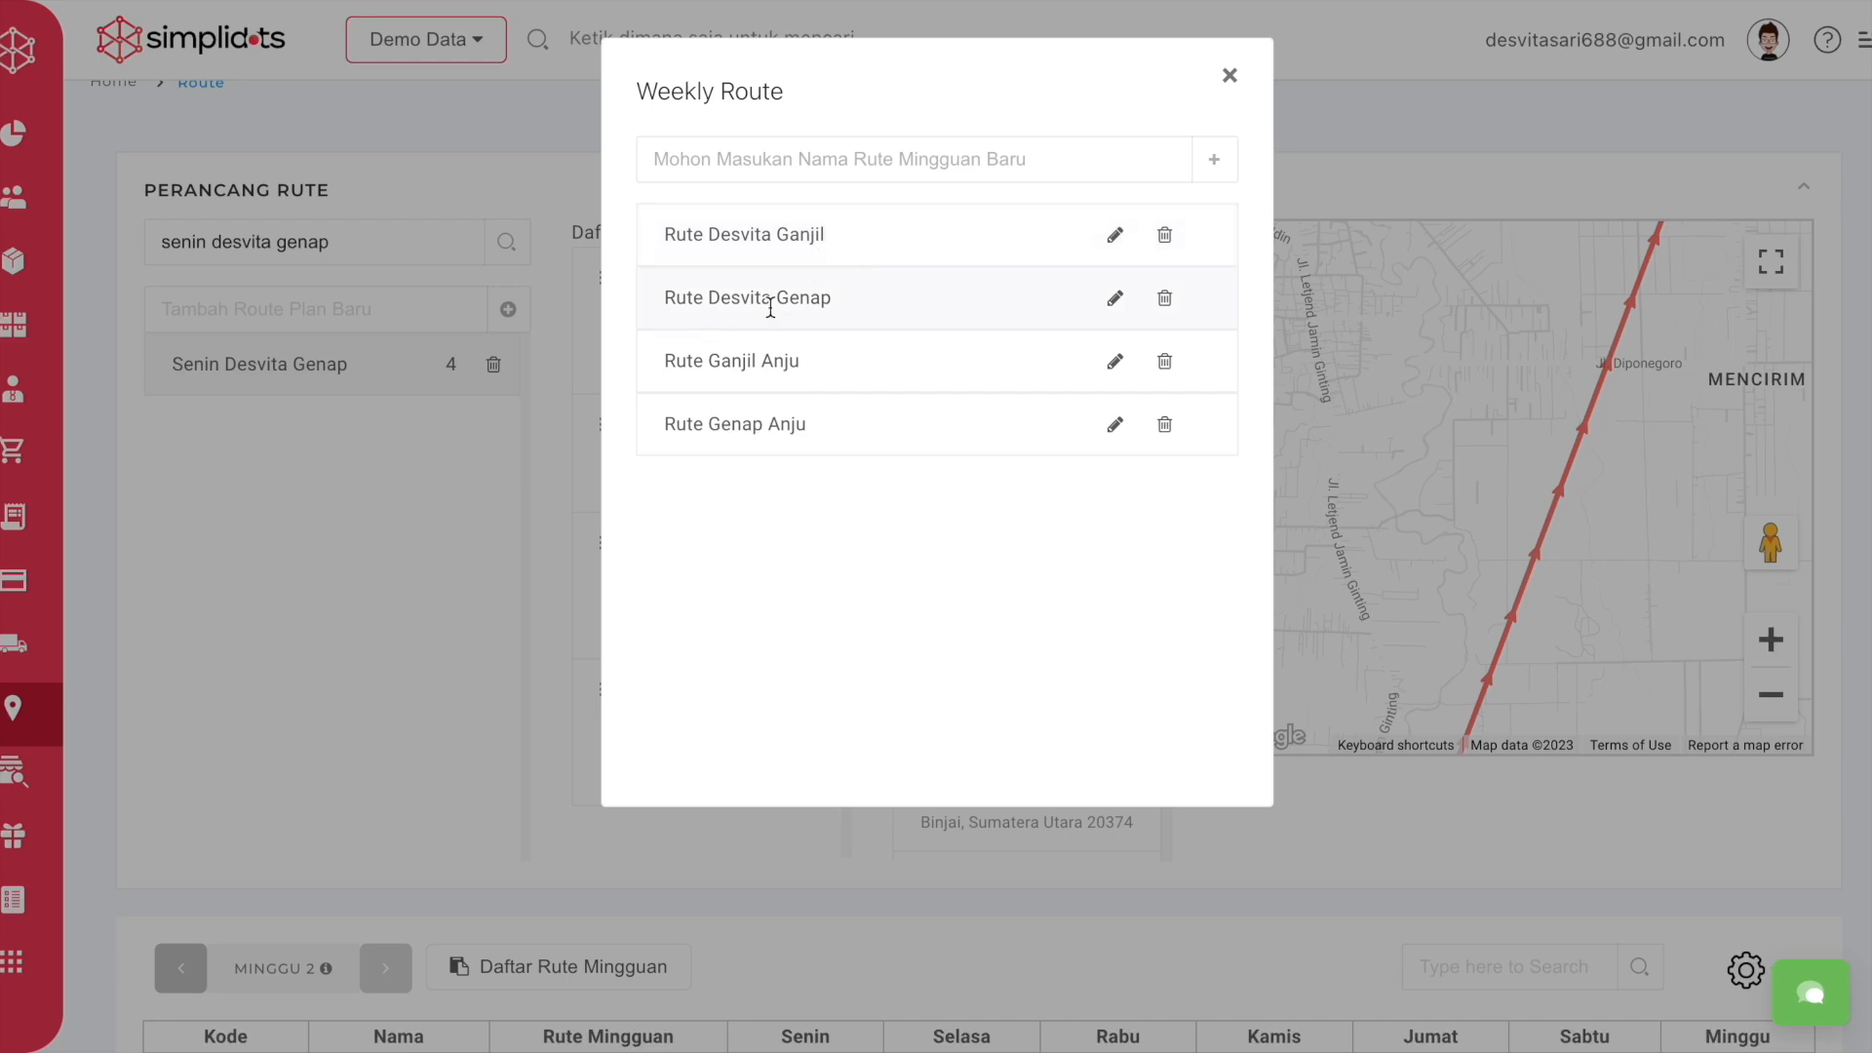
click(1115, 235)
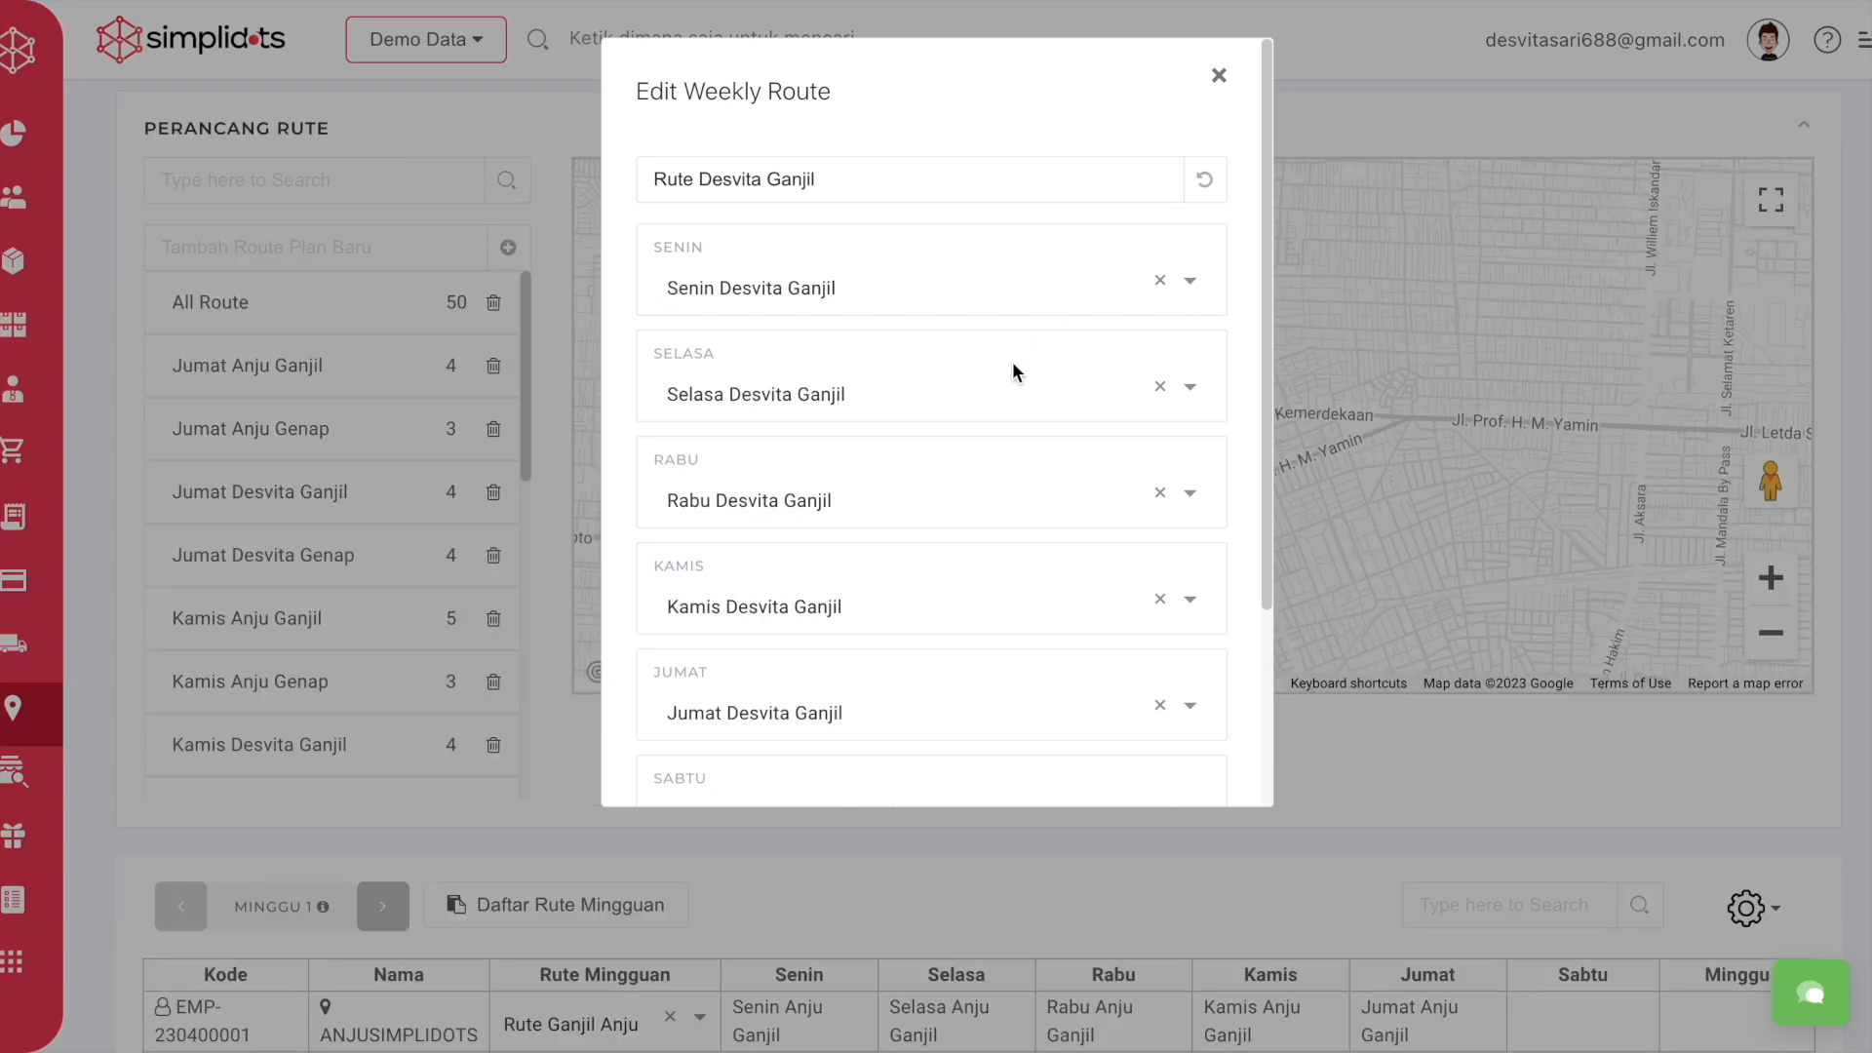
scroll(1012, 360, down, 2)
scroll(1012, 361, up, 1)
scroll(1012, 371, up, 1)
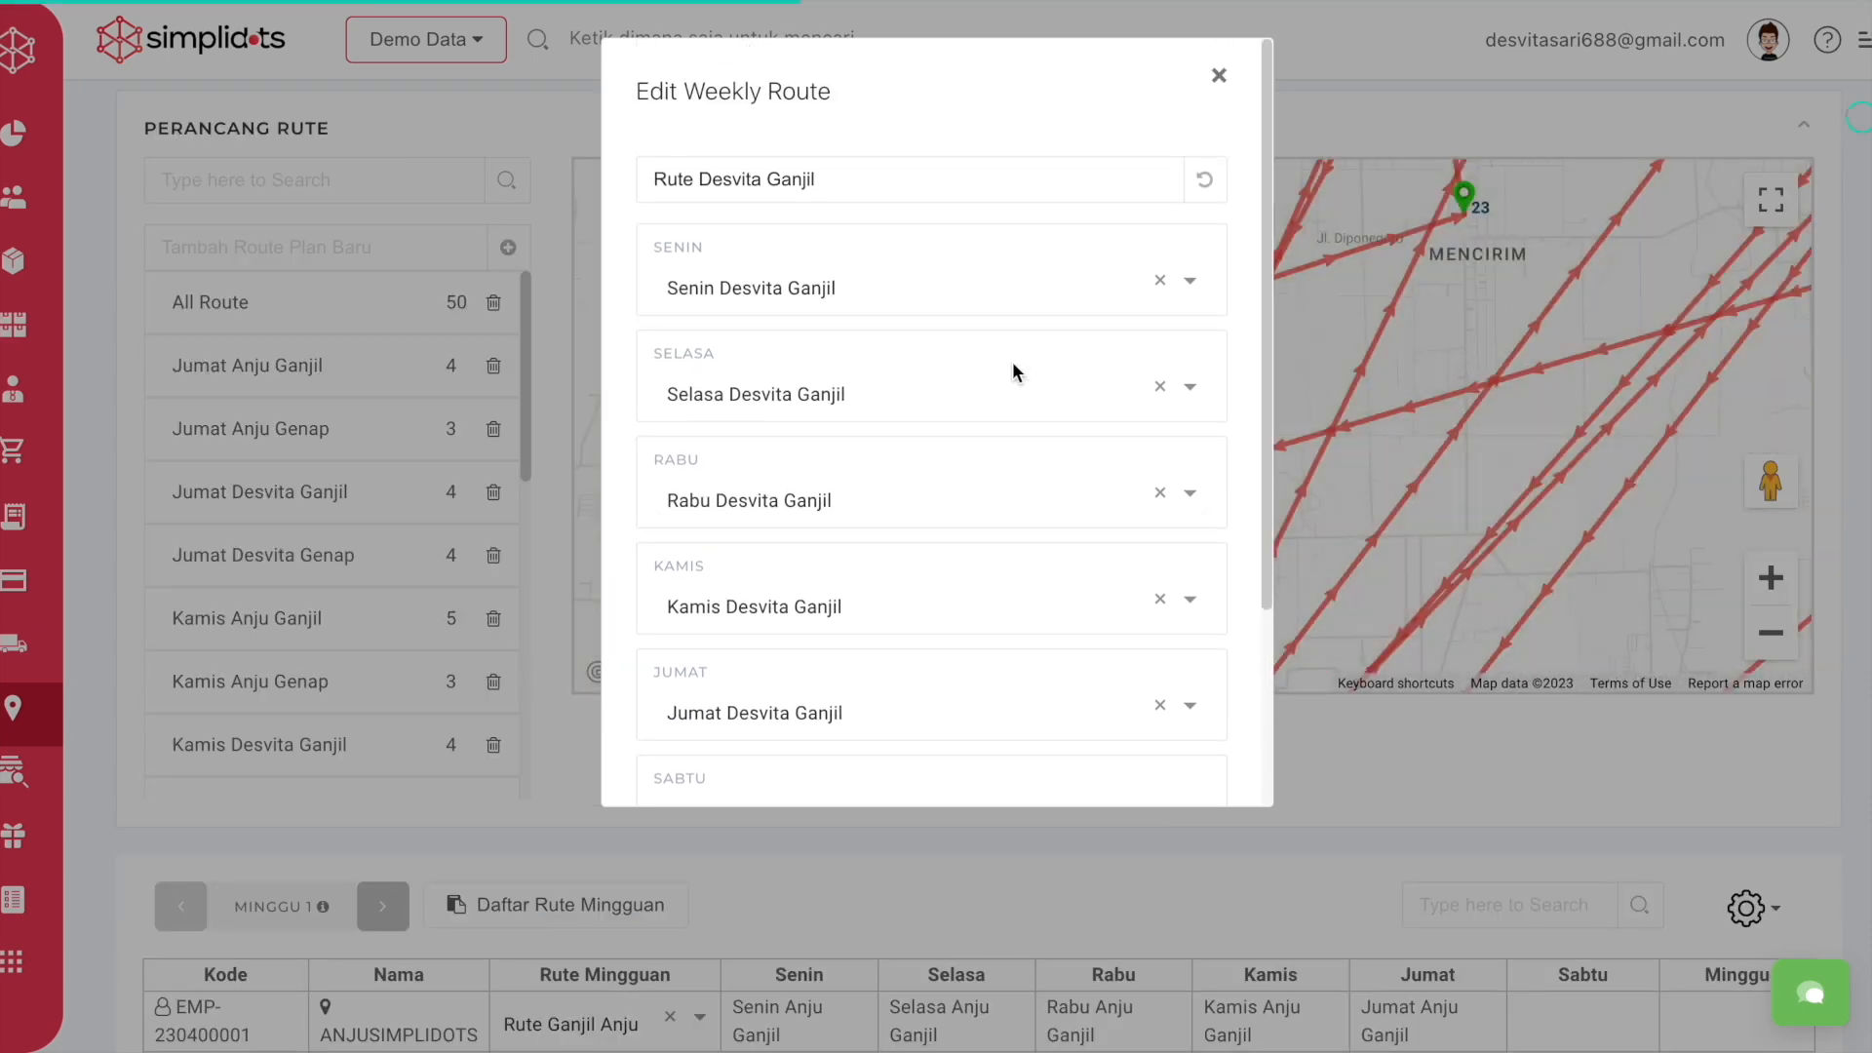
click(1219, 77)
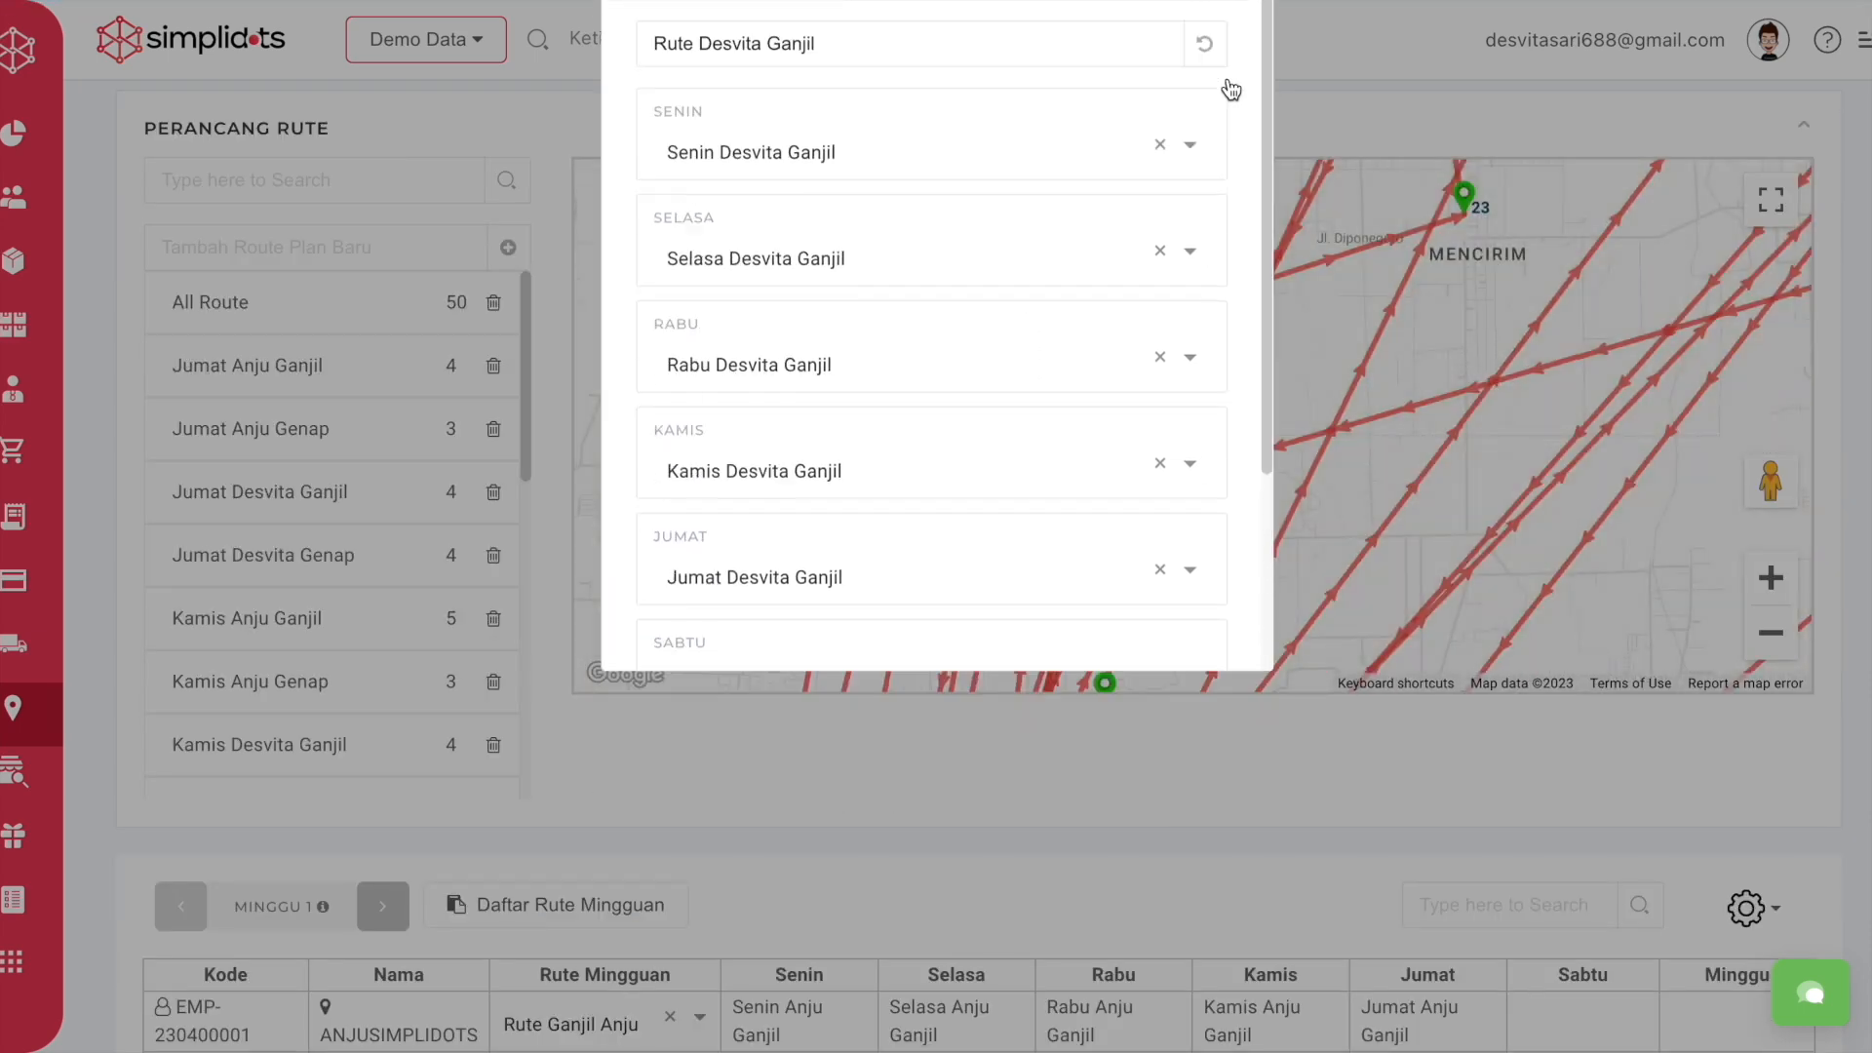
click(590, 920)
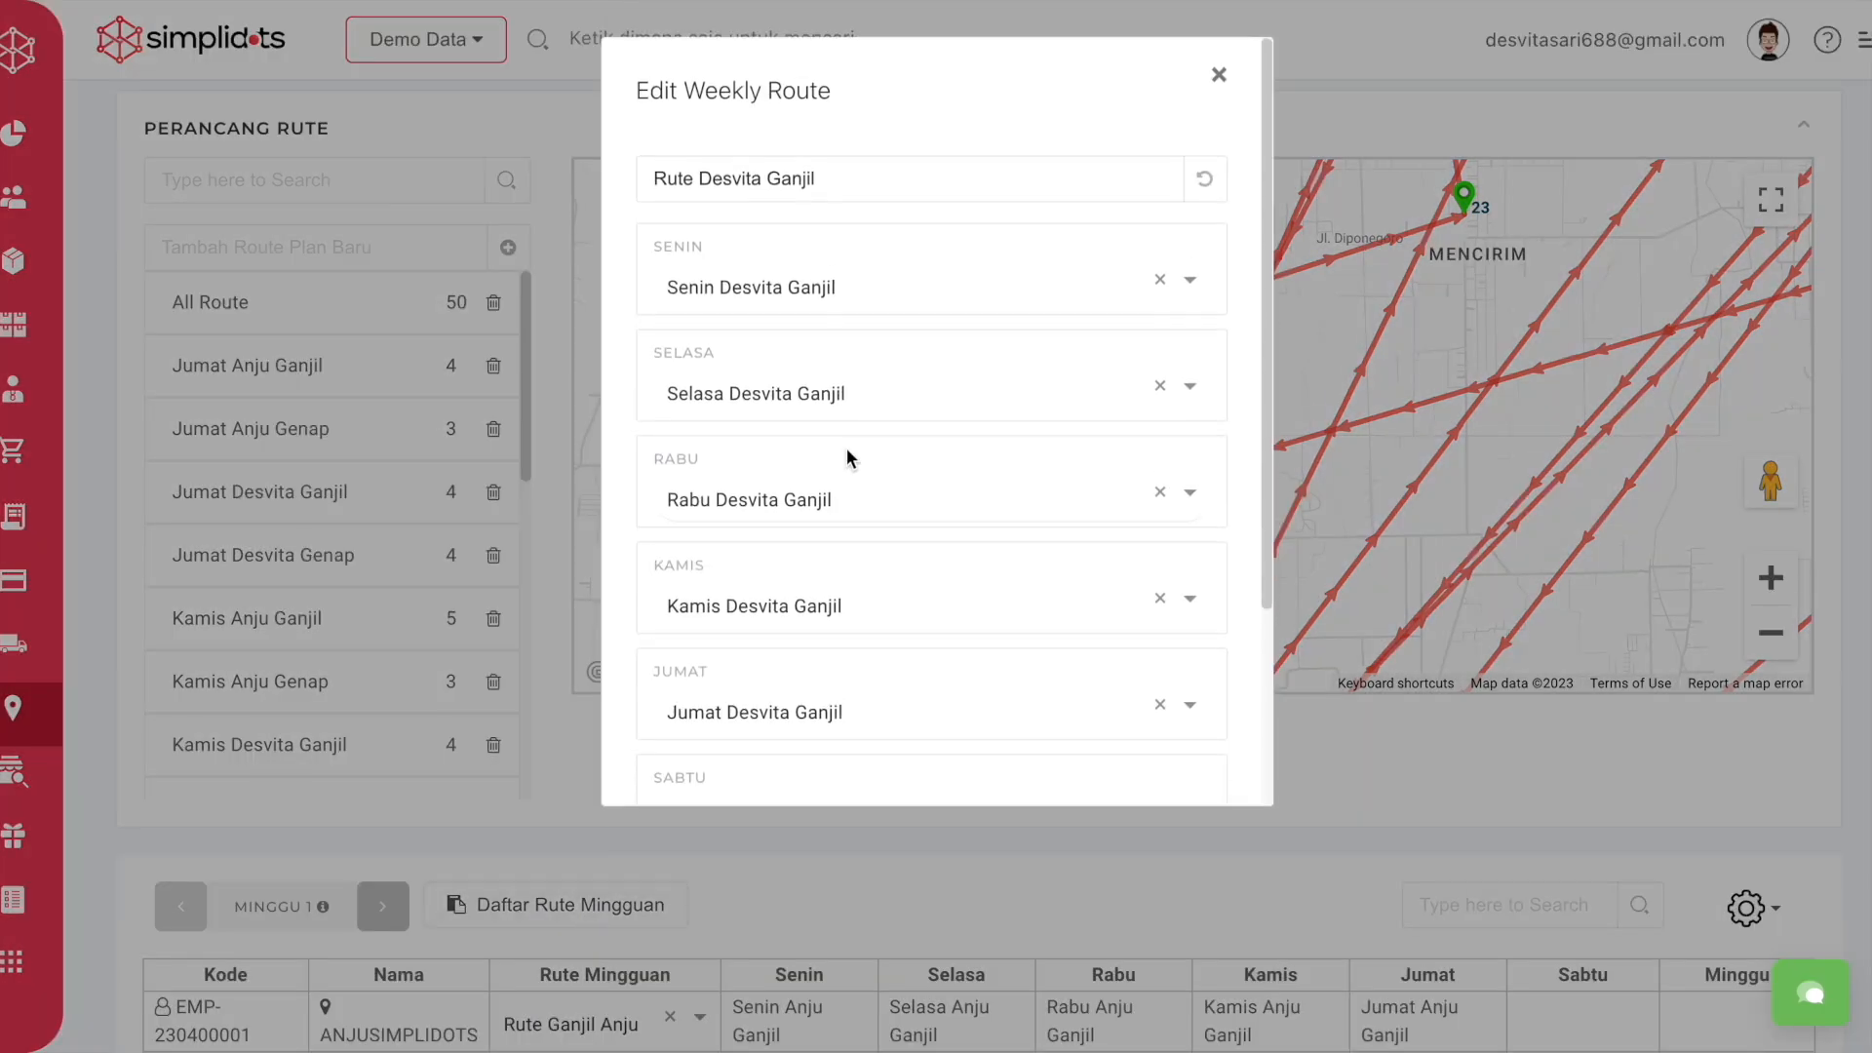
scroll(1162, 409, down, 1)
scroll(1162, 409, down, 5)
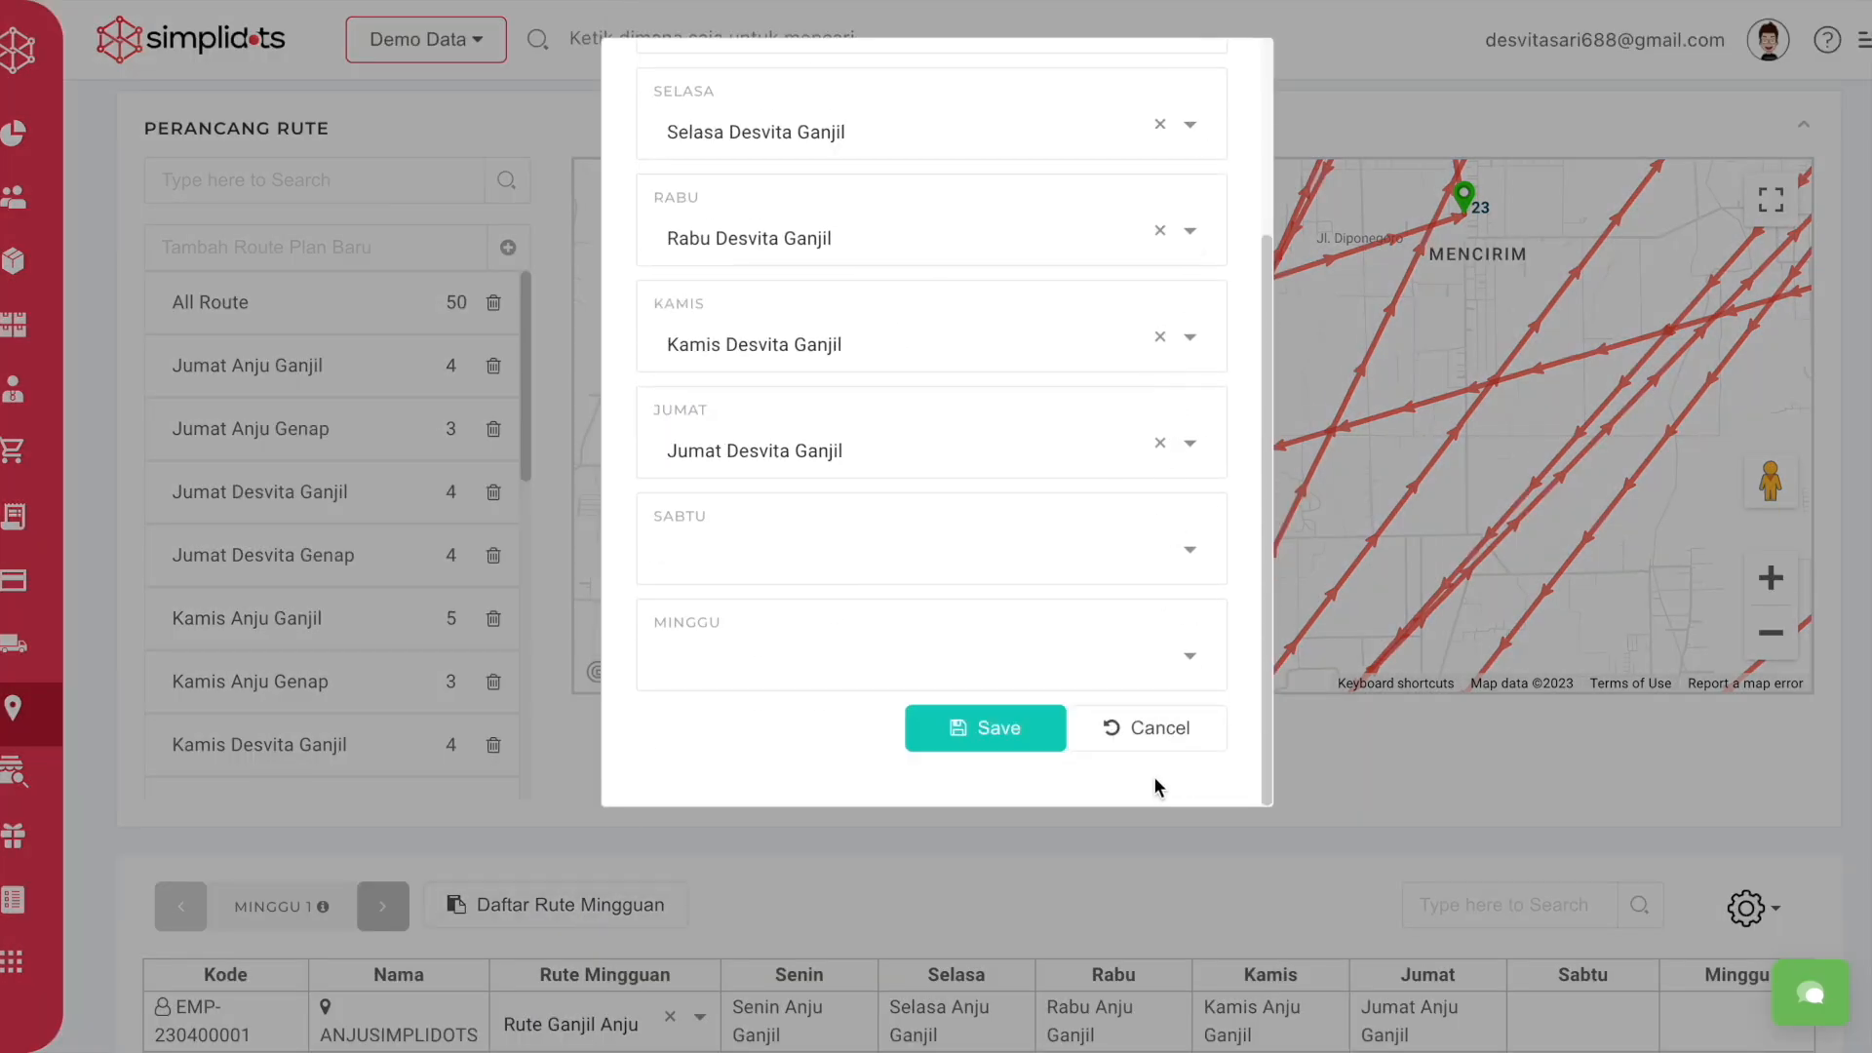
click(1146, 747)
Examine the daily routes assigned in the E-02 salesman's Genap weekly route, then close it without saving
click(1116, 299)
scroll(1065, 478, down, 3)
scroll(1065, 478, up, 3)
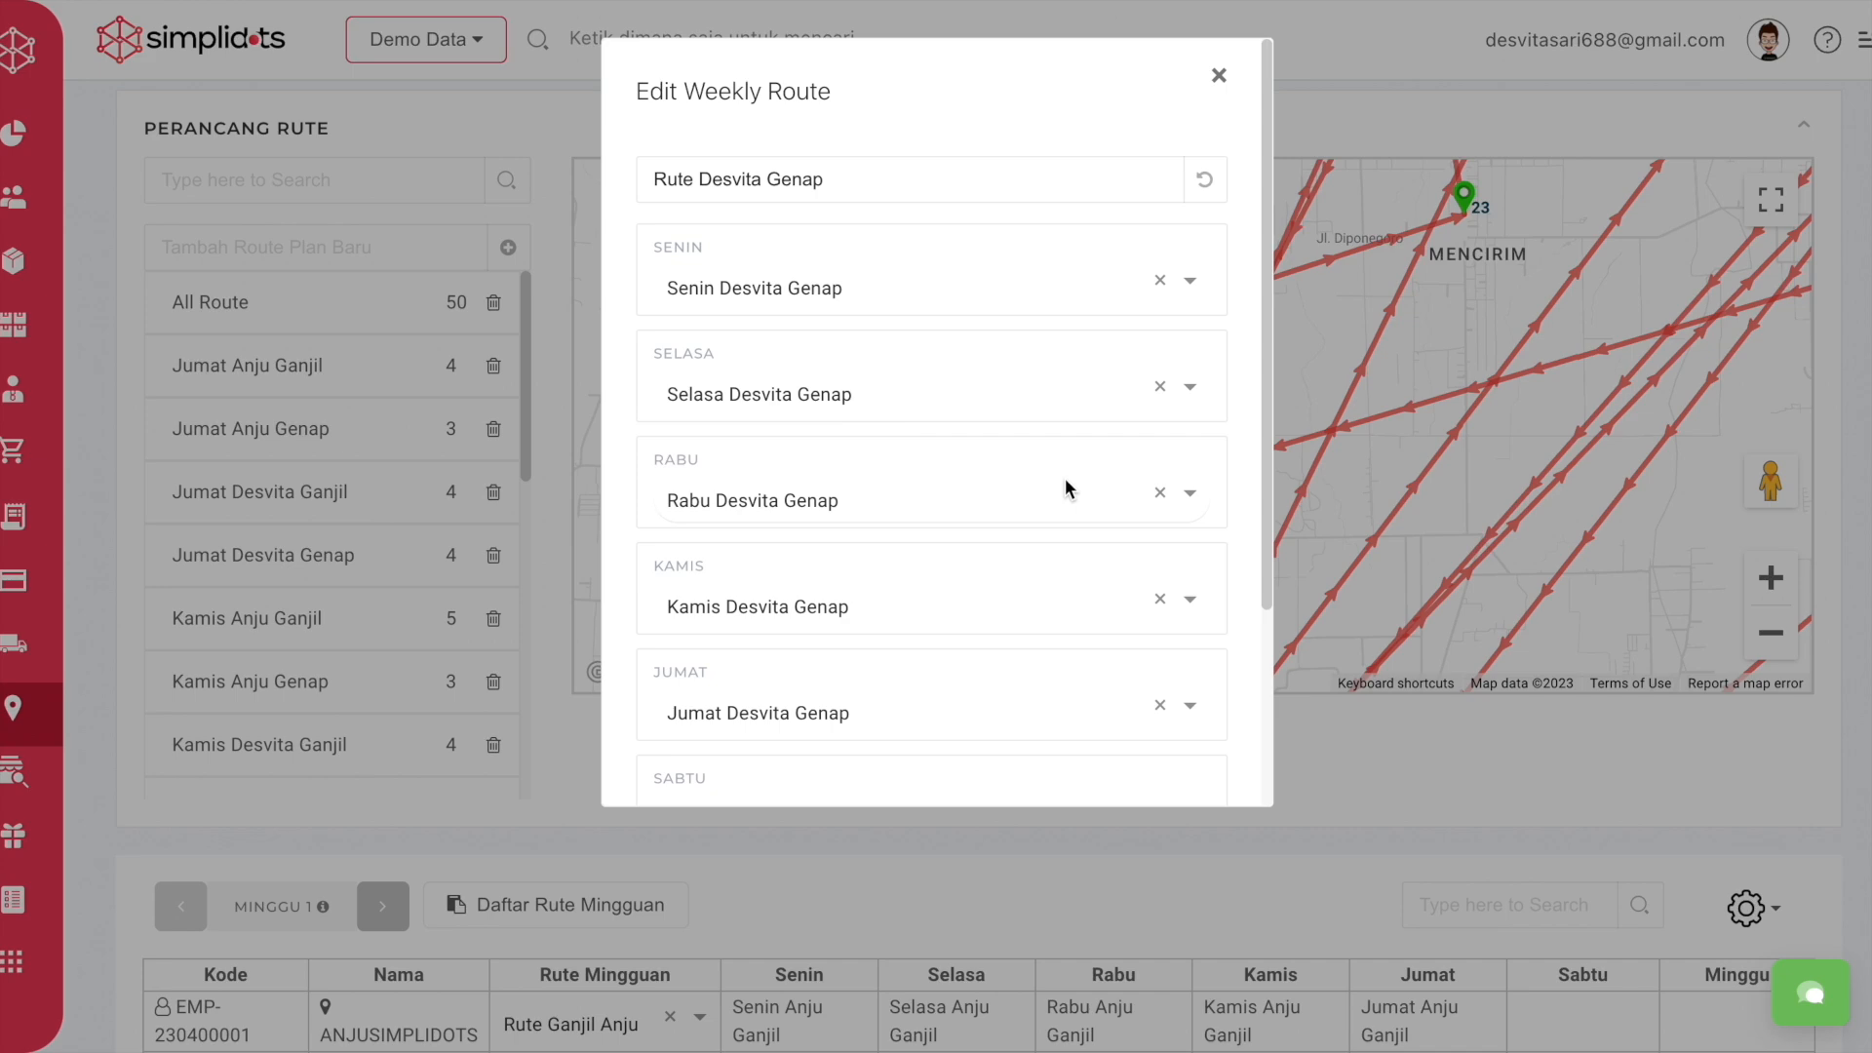
click(1219, 76)
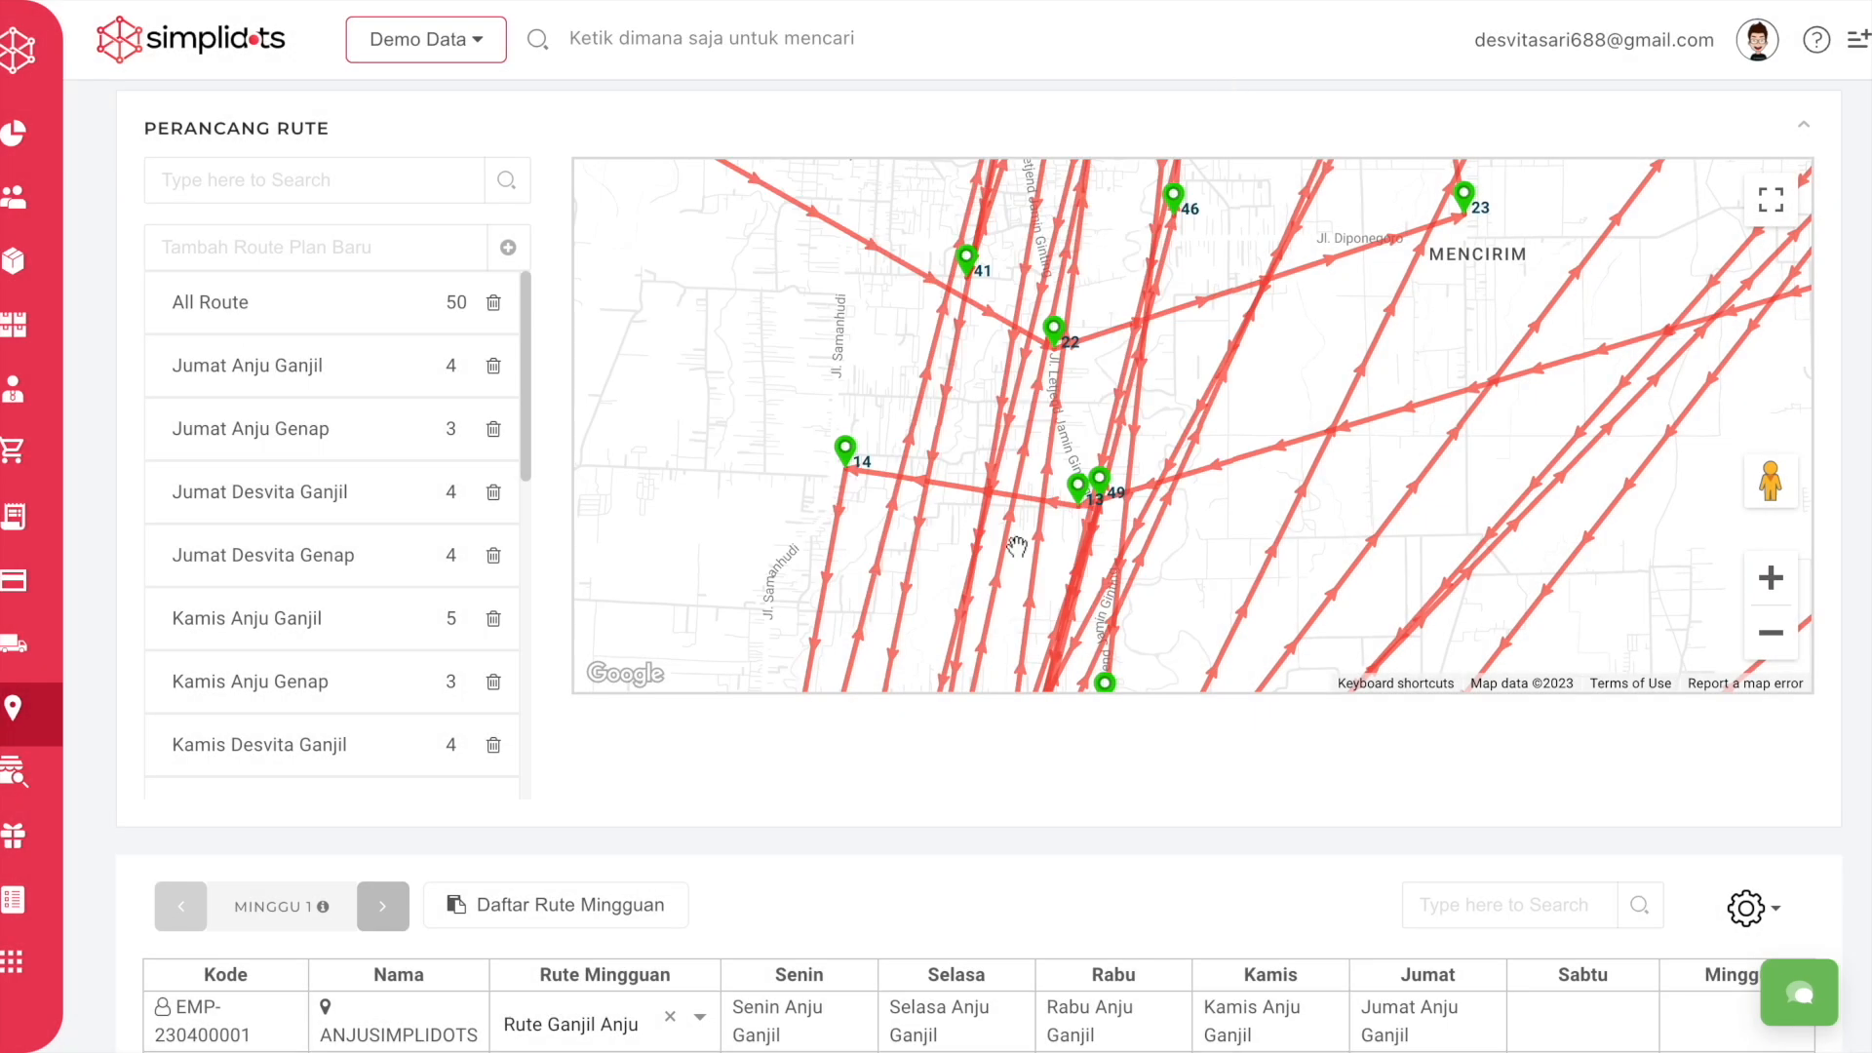
scroll(1010, 819, down, 1)
scroll(1011, 820, down, 3)
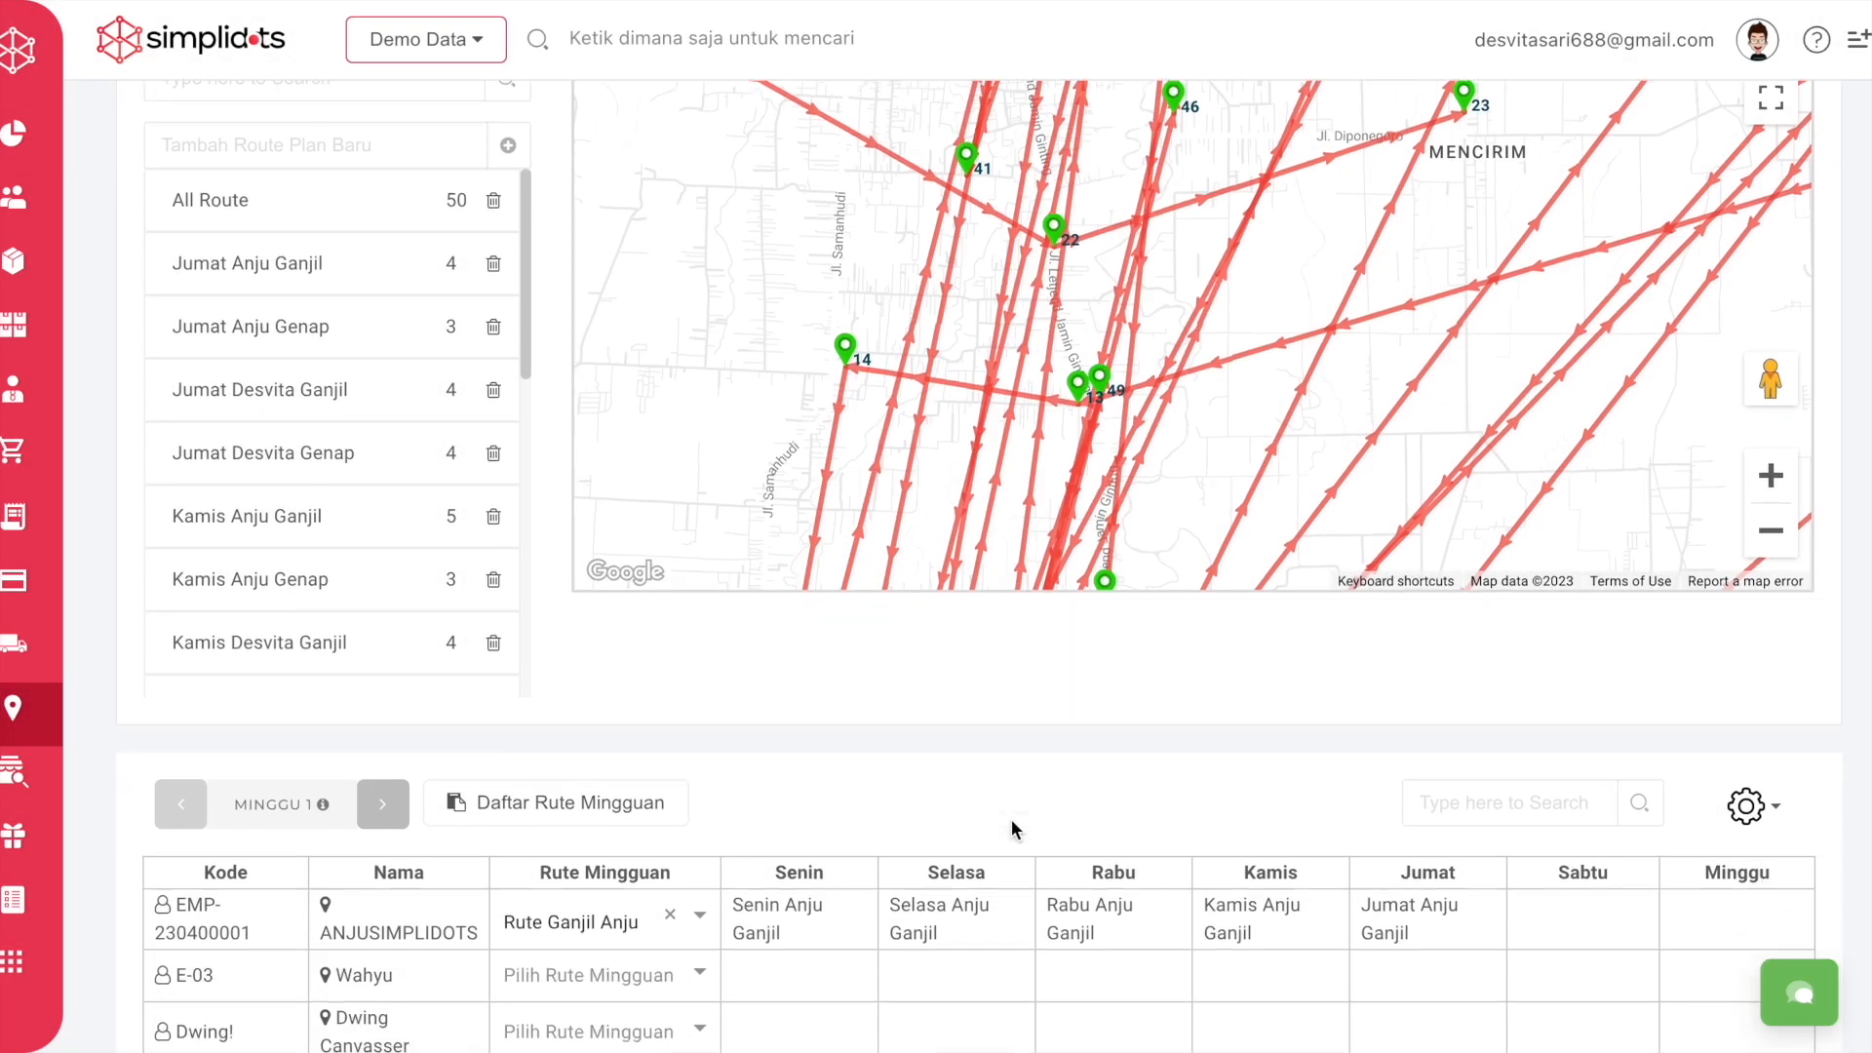
scroll(1012, 820, up, 2)
scroll(1011, 824, up, 3)
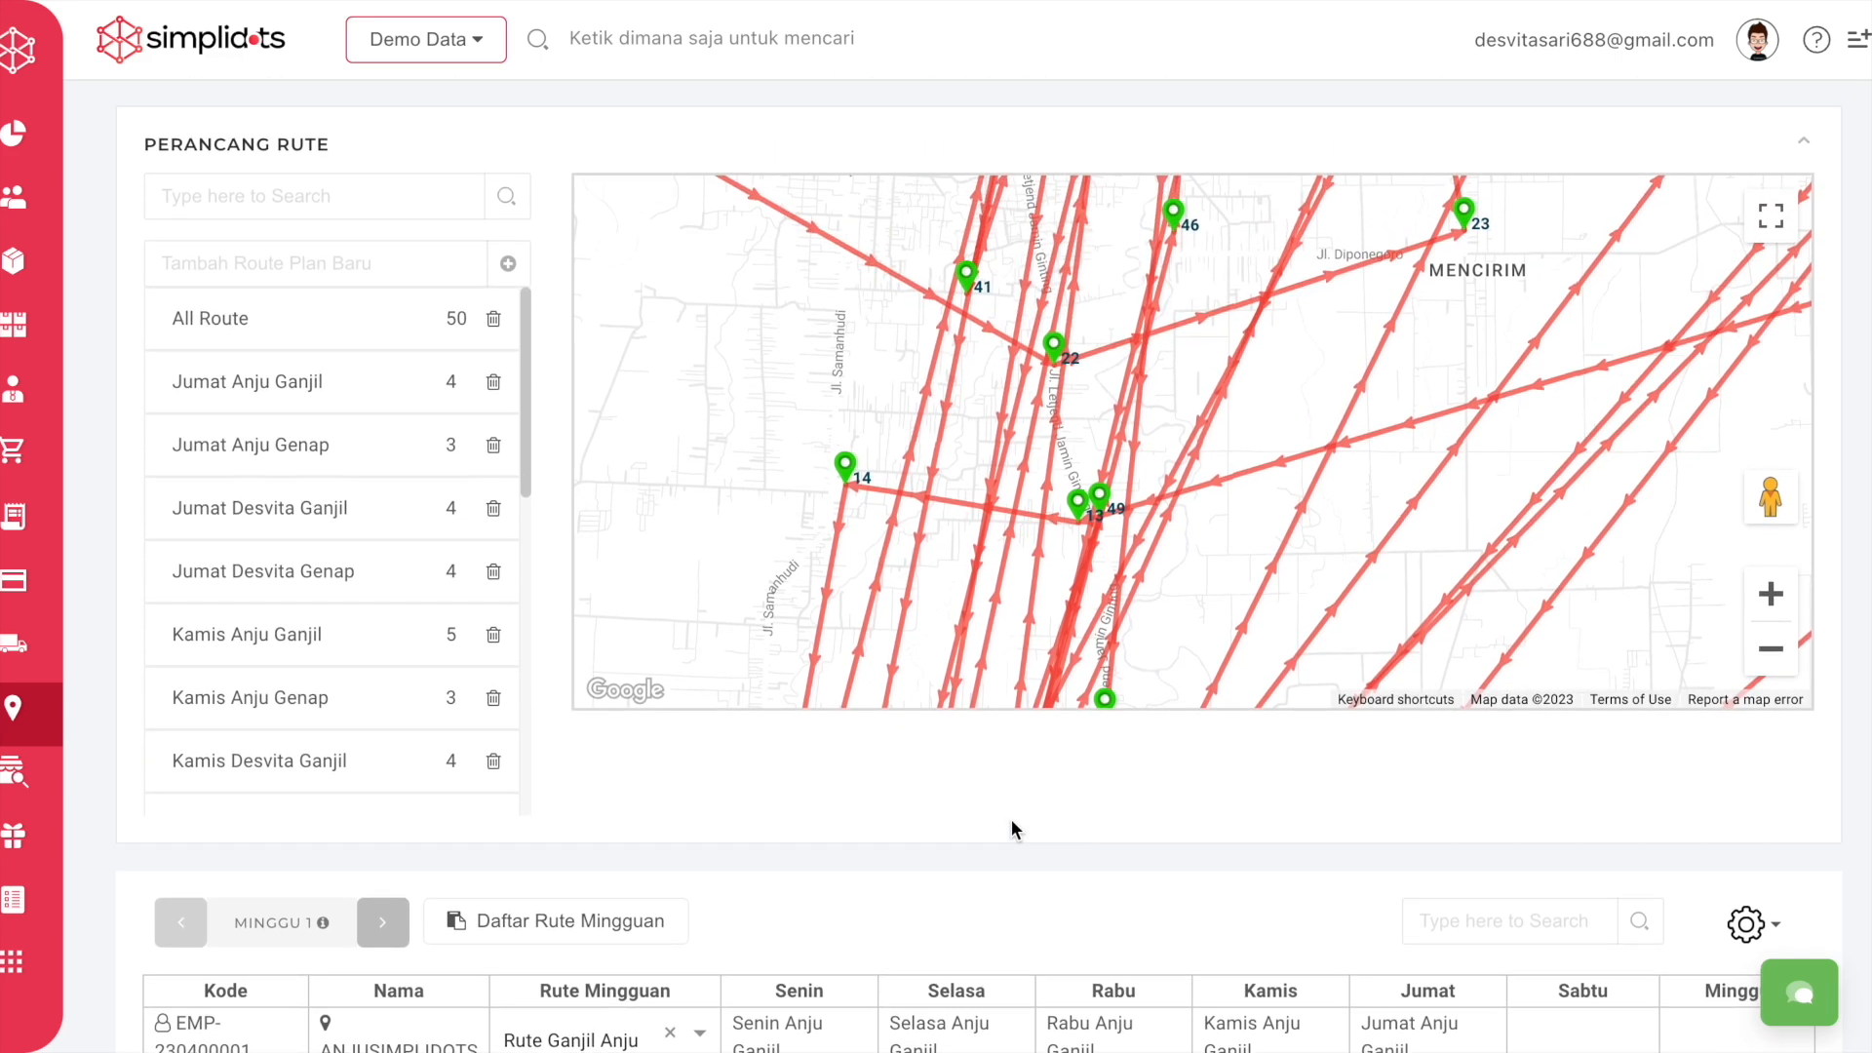
scroll(1012, 824, down, 1)
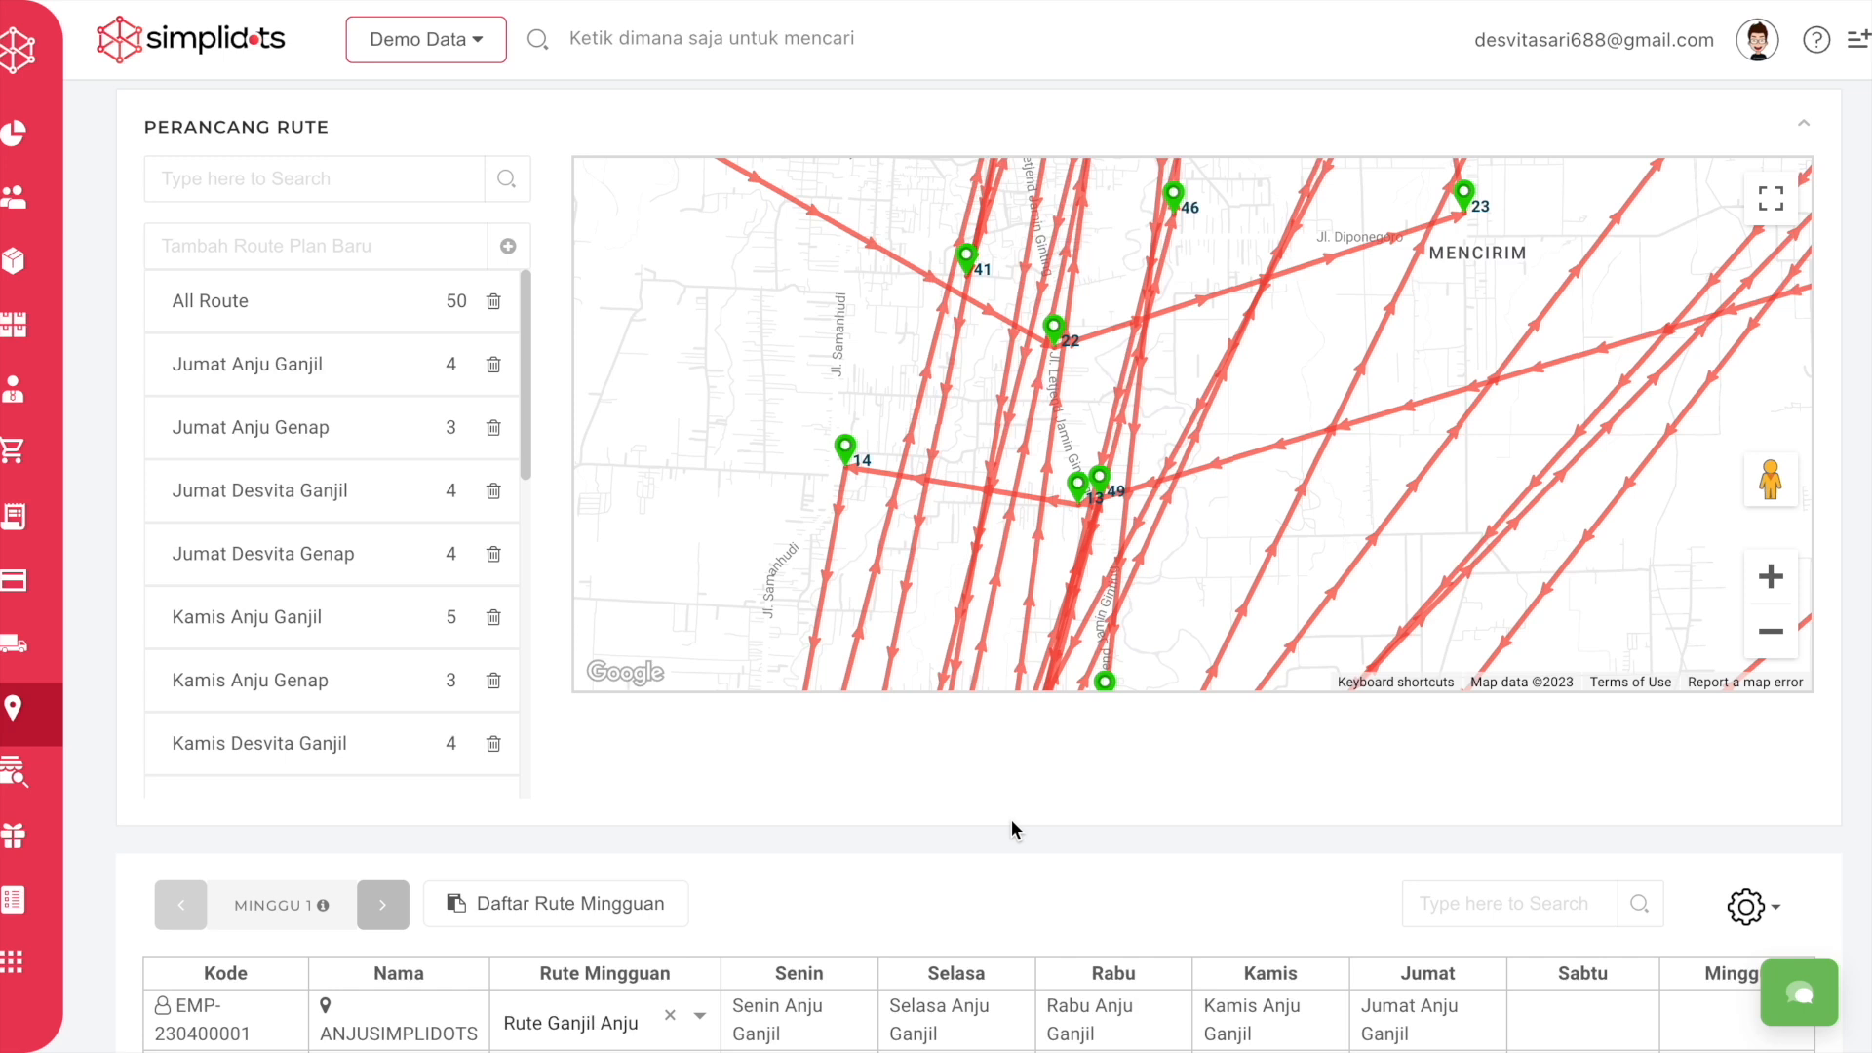
mouse_move(1443, 2)
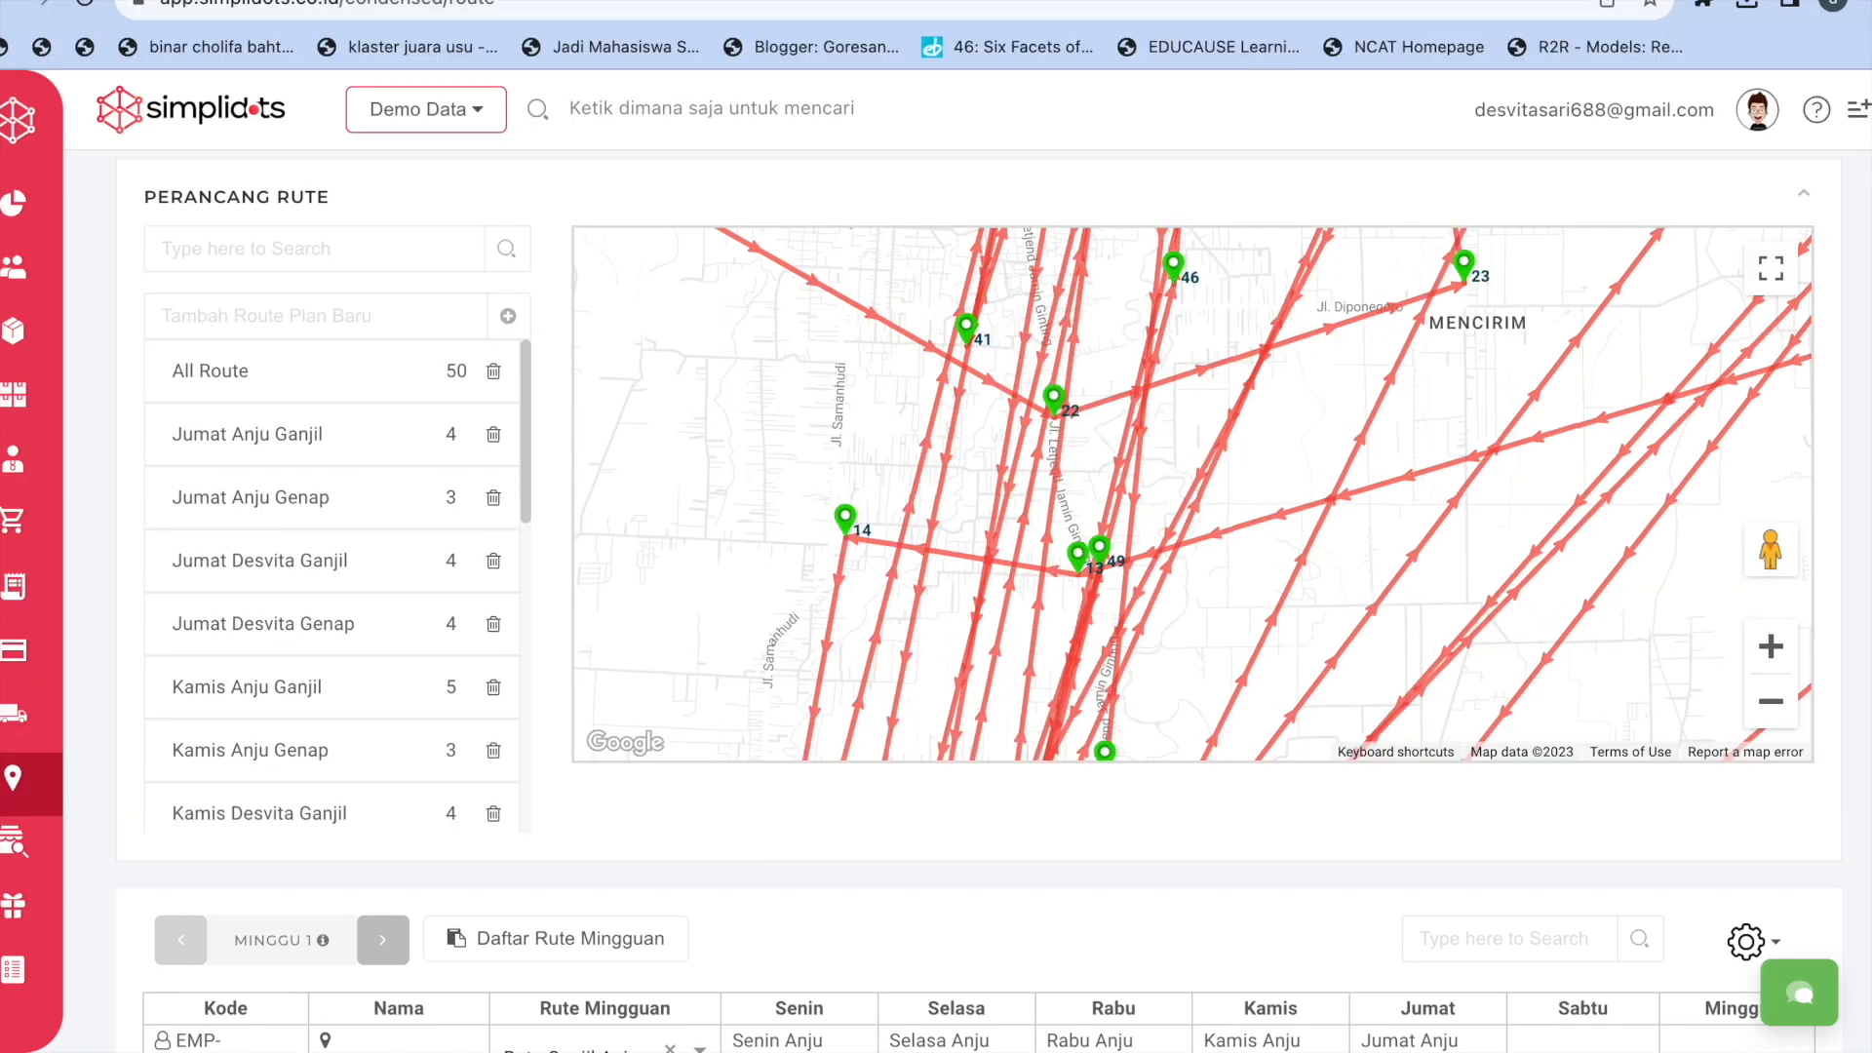